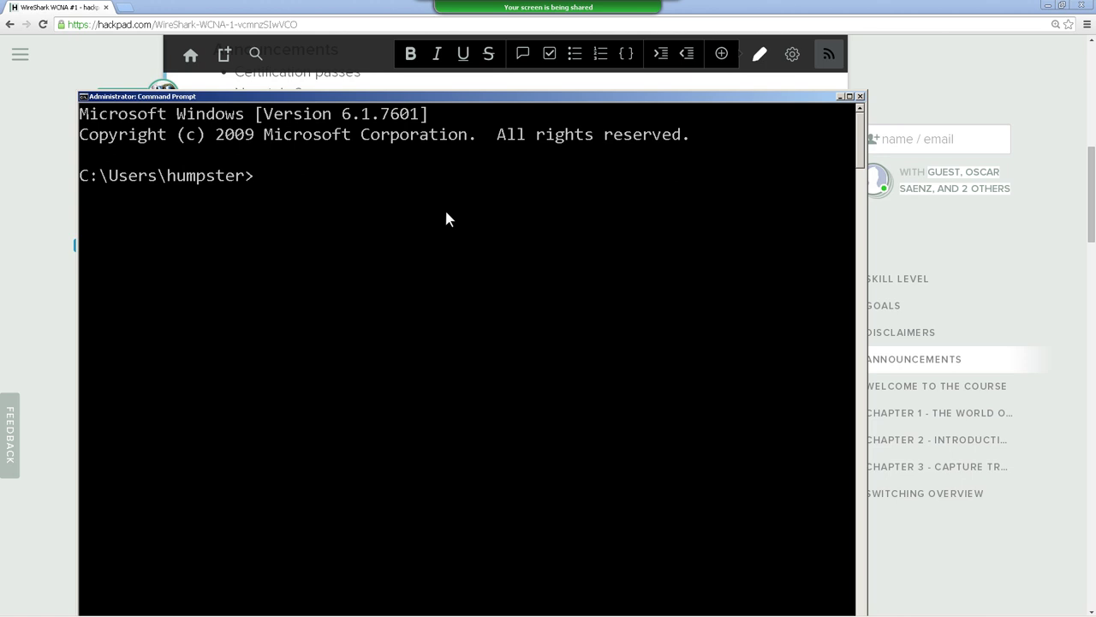
Ping espn.com from the command prompt
{"action": "type", "text": "ping .spn.com"}
{"action": "key", "text": "Return"}
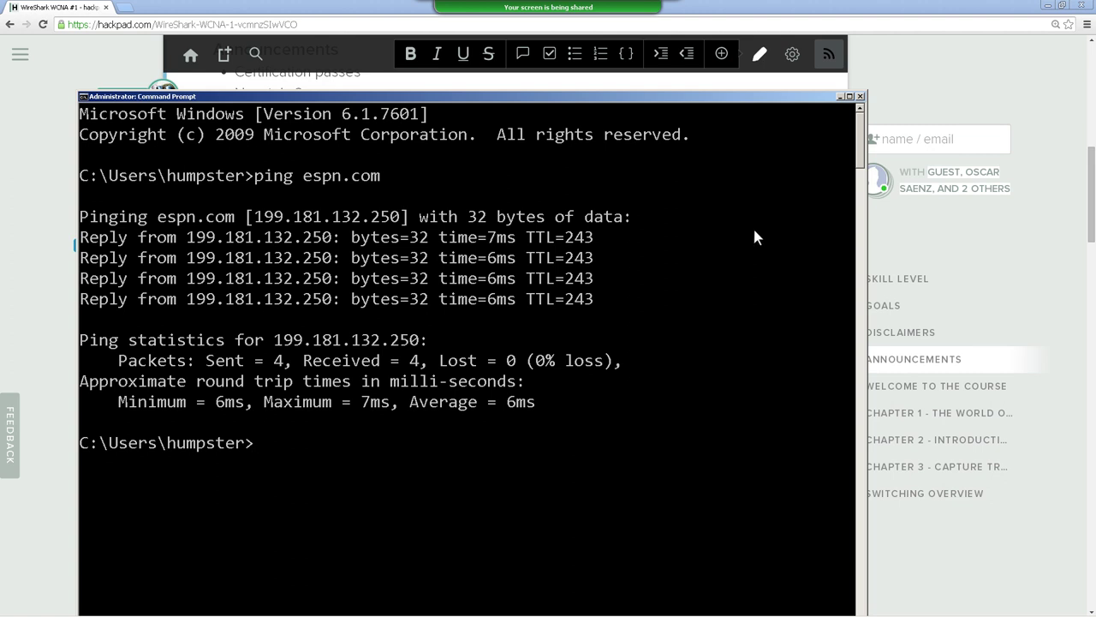
Close the command prompt and switch to Wireshark
{"action": "left_click", "coordinate": [860, 96]}
{"action": "left_click_drag", "start_coordinate": [805, 97], "coordinate": [1001, 91]}
{"action": "left_click", "coordinate": [246, 609]}
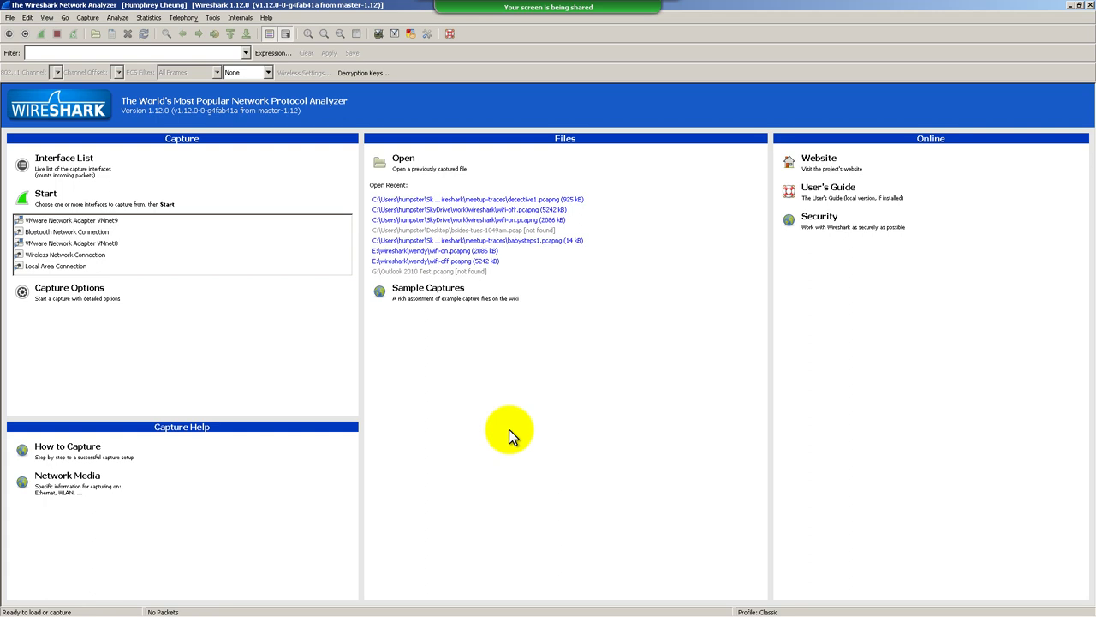
Show the capture interface list in an enlarged window, examine each interface's packet activity, and close it
{"action": "left_click", "coordinate": [202, 177]}
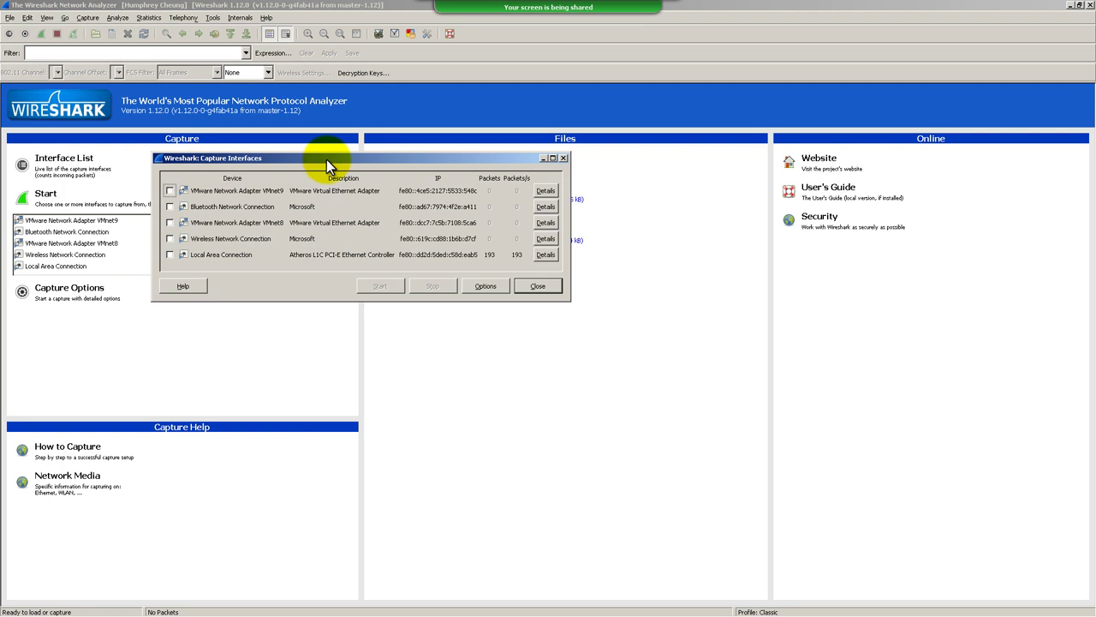
{"action": "left_click_drag", "start_coordinate": [326, 159], "coordinate": [487, 144]}
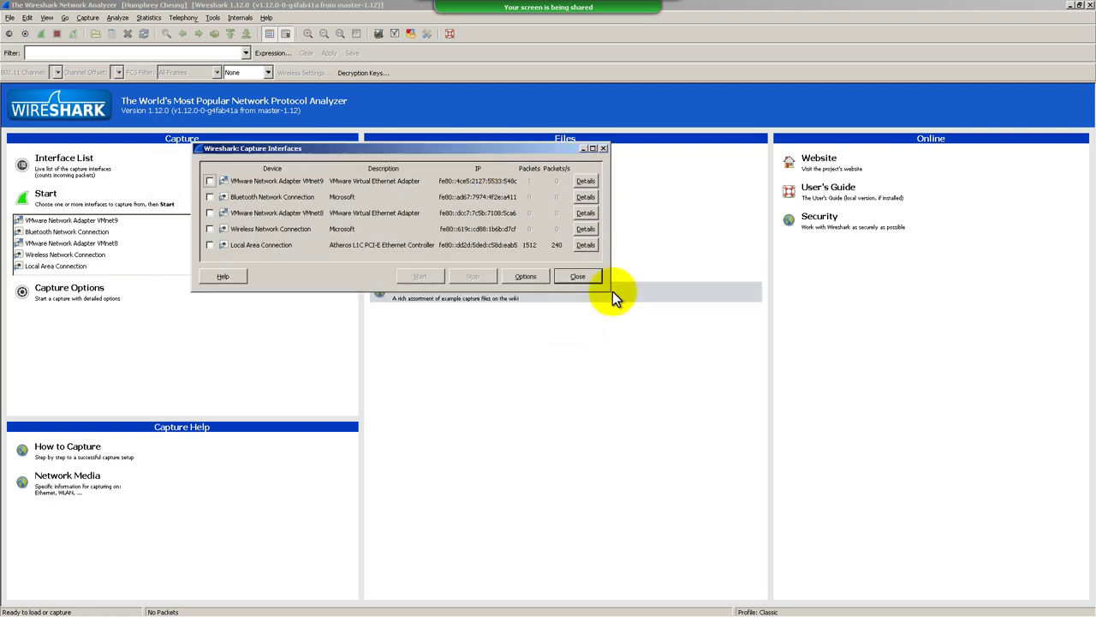
{"action": "left_click_drag", "start_coordinate": [612, 292], "coordinate": [710, 494]}
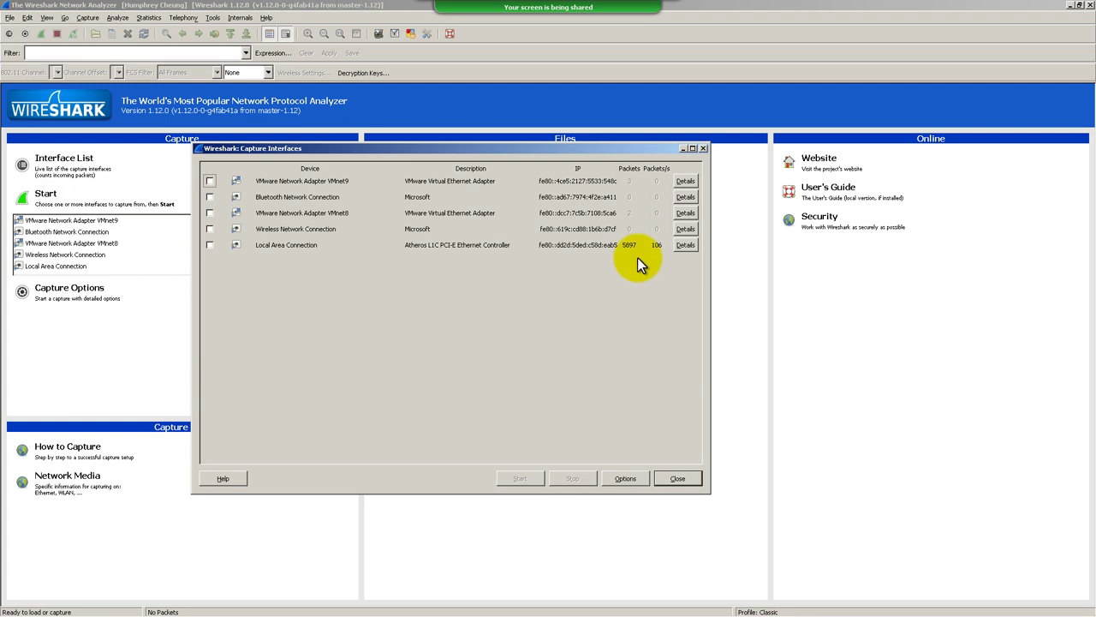
{"action": "key", "text": "Escape"}
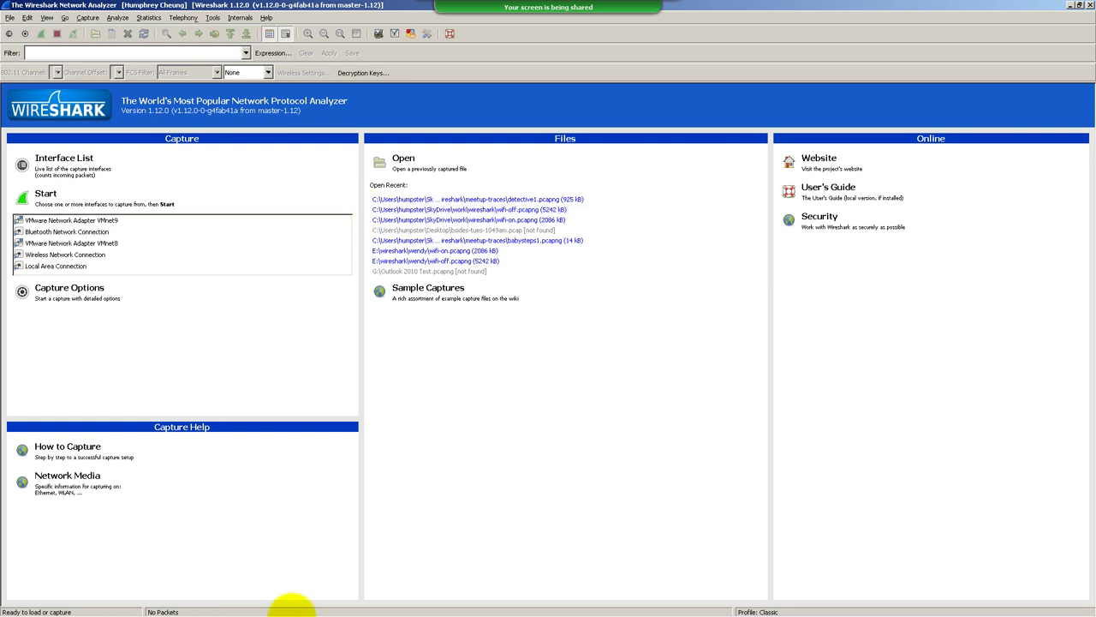
Reopen the capture interface list, enlarge it to review the available adapters, and dismiss it
{"action": "mouse_move", "coordinate": [265, 609]}
{"action": "key", "text": "ctrl+i"}
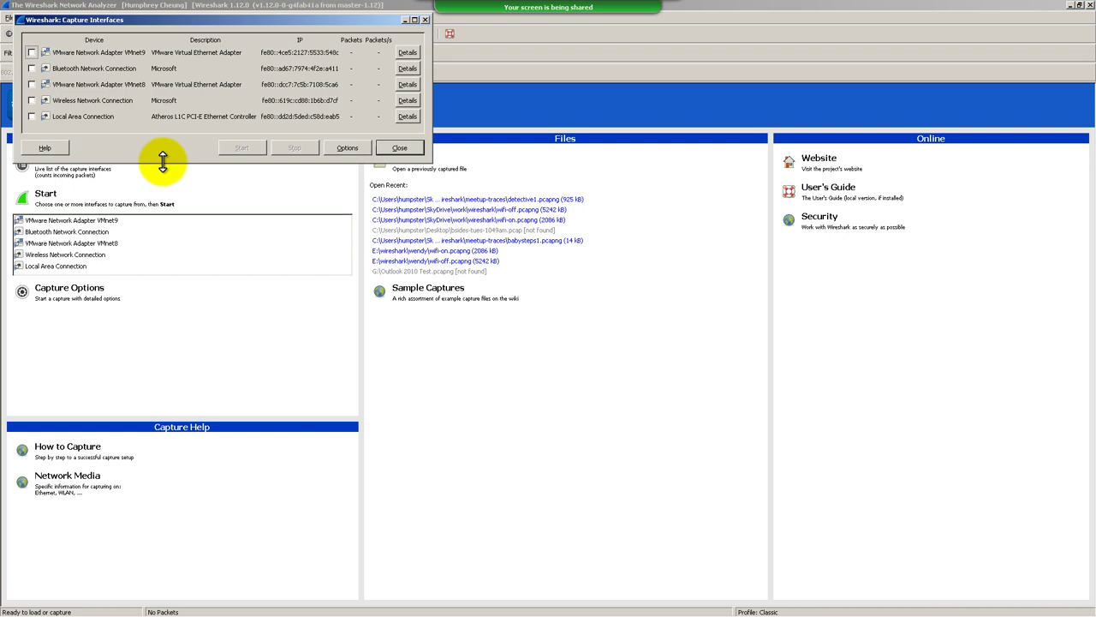
{"action": "left_click_drag", "start_coordinate": [394, 26], "coordinate": [510, 138]}
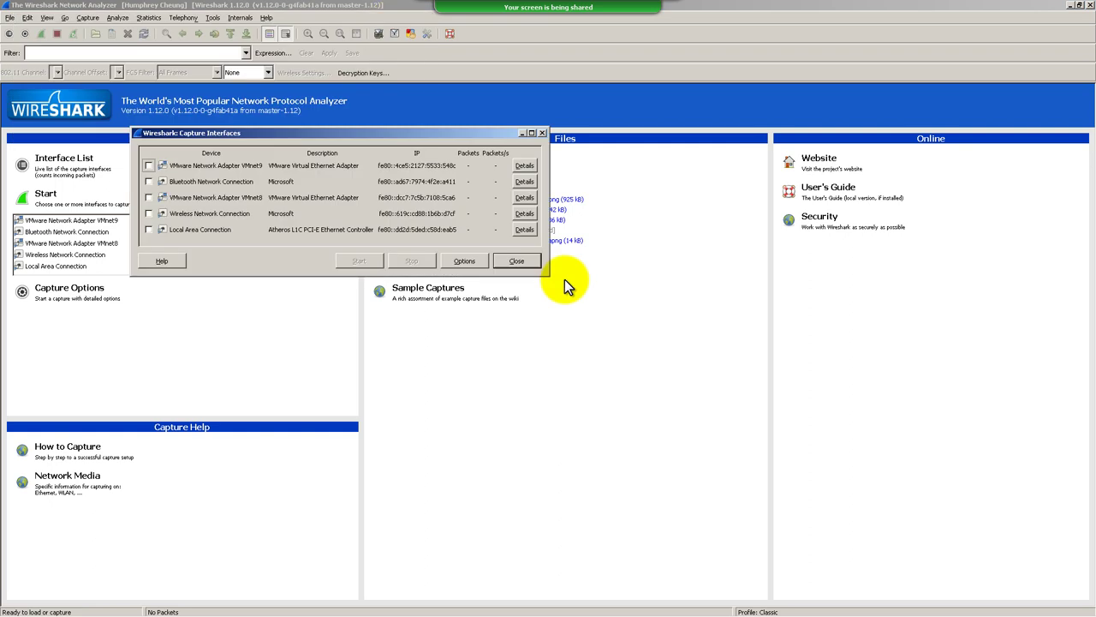
{"action": "left_click_drag", "start_coordinate": [546, 276], "coordinate": [775, 564]}
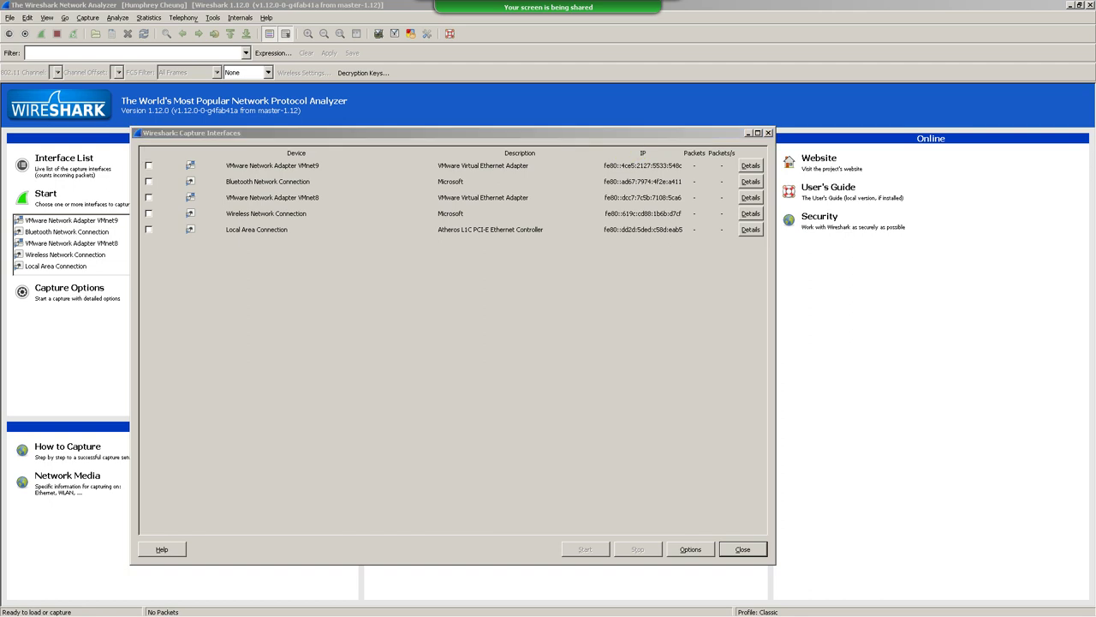
{"action": "left_click", "coordinate": [431, 366]}
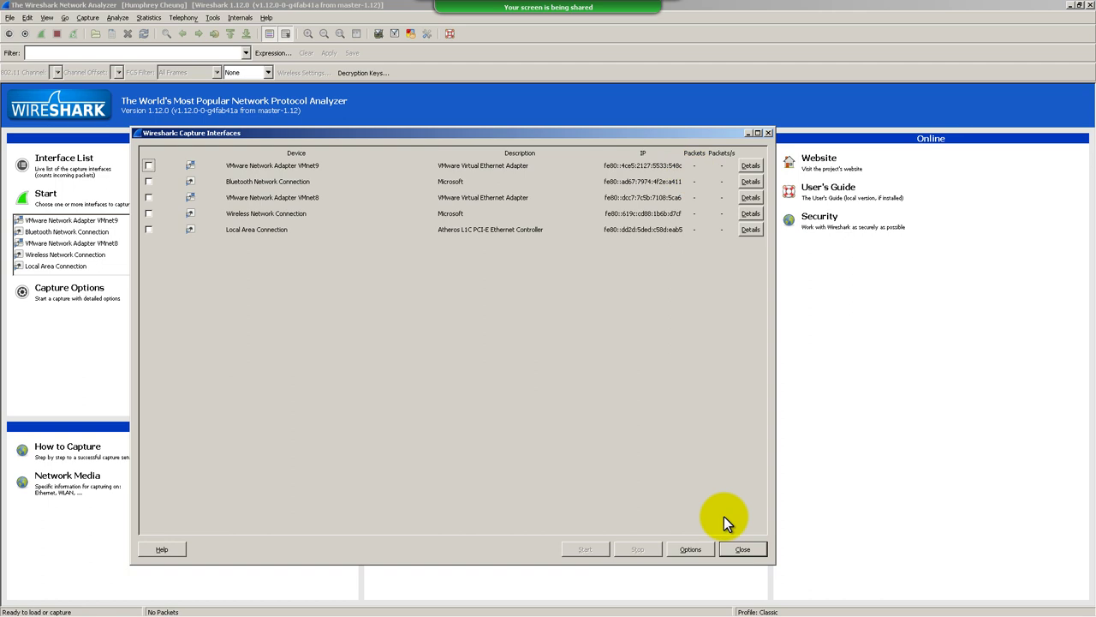
{"action": "left_click", "coordinate": [741, 549]}
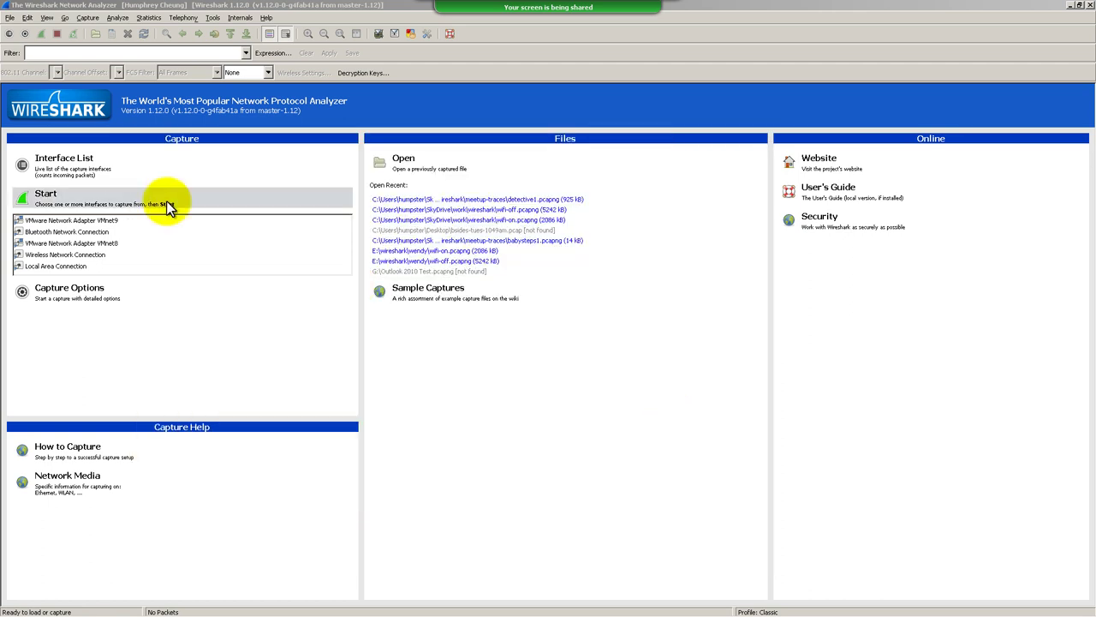
Start a live packet capture on the Local Area Connection interface
{"action": "left_click", "coordinate": [101, 206]}
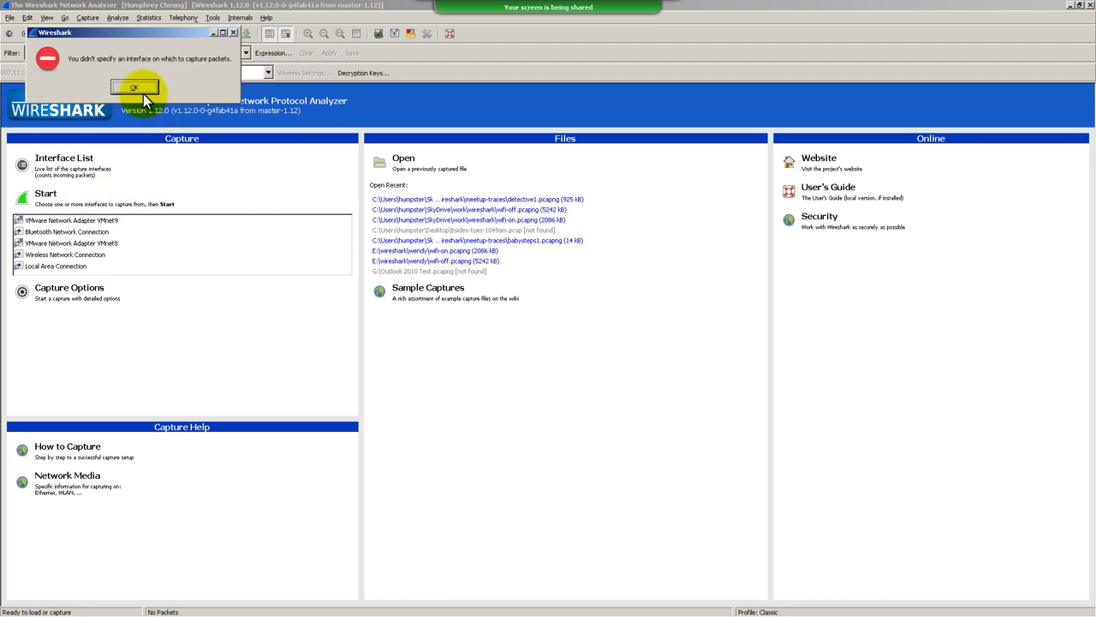
{"action": "left_click", "coordinate": [135, 88]}
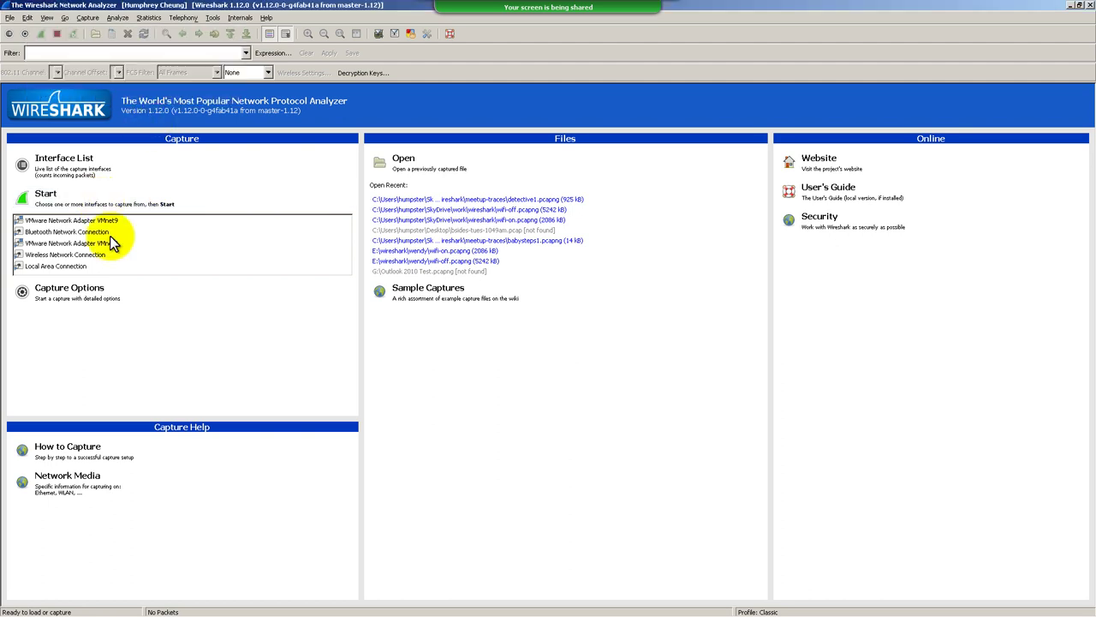
{"action": "left_click", "coordinate": [80, 267]}
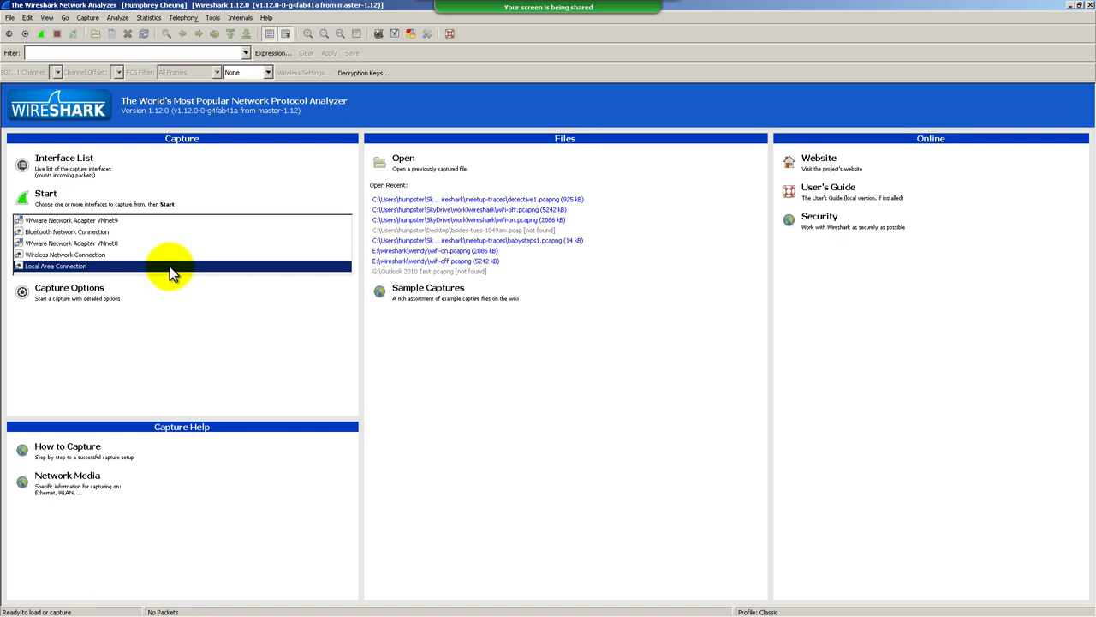
{"action": "left_click", "coordinate": [75, 203]}
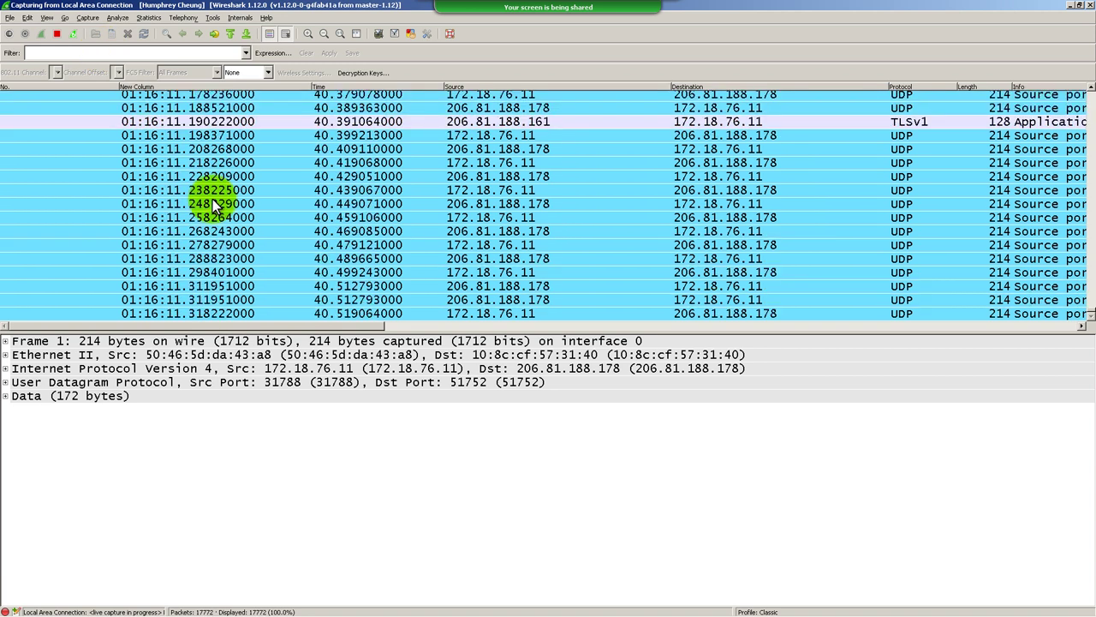
Filter the live capture to show only udp packets
{"action": "type", "text": "udp"}
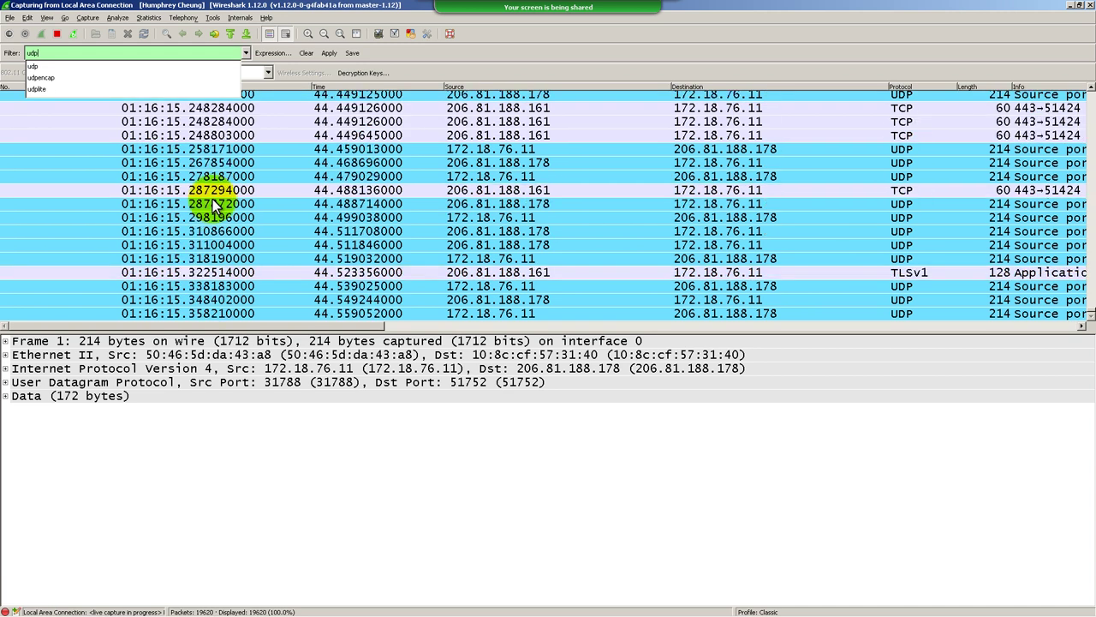
{"action": "key", "text": "Return"}
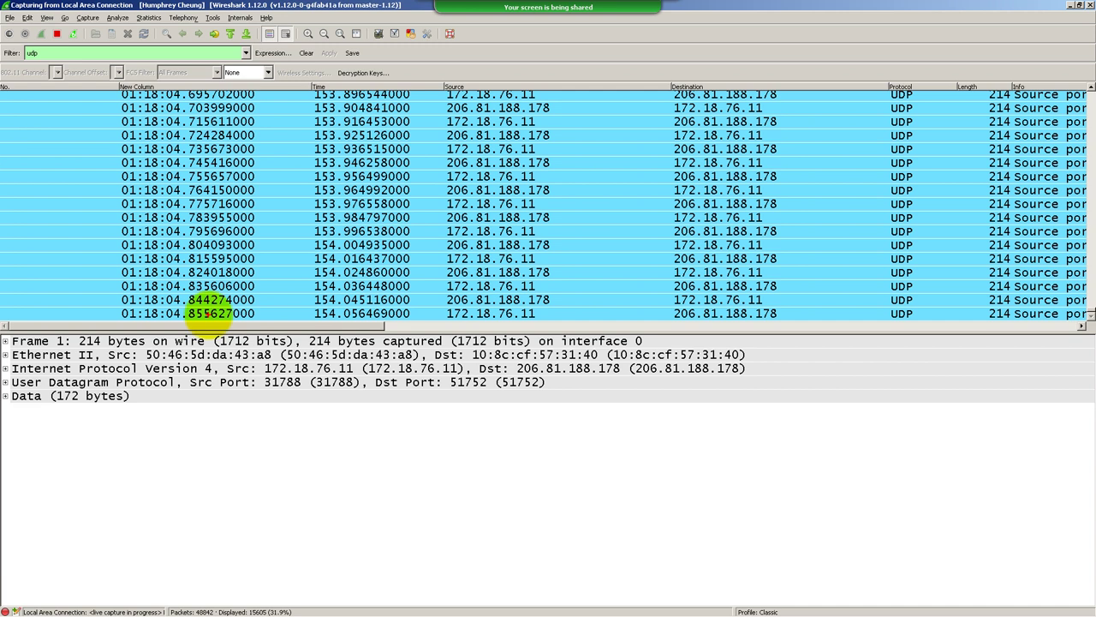
Annotate the screen below the packet details with the text lines "OSPF" and "CDP --- Fluke"
{"action": "left_click_drag", "start_coordinate": [275, 462], "coordinate": [275, 400]}
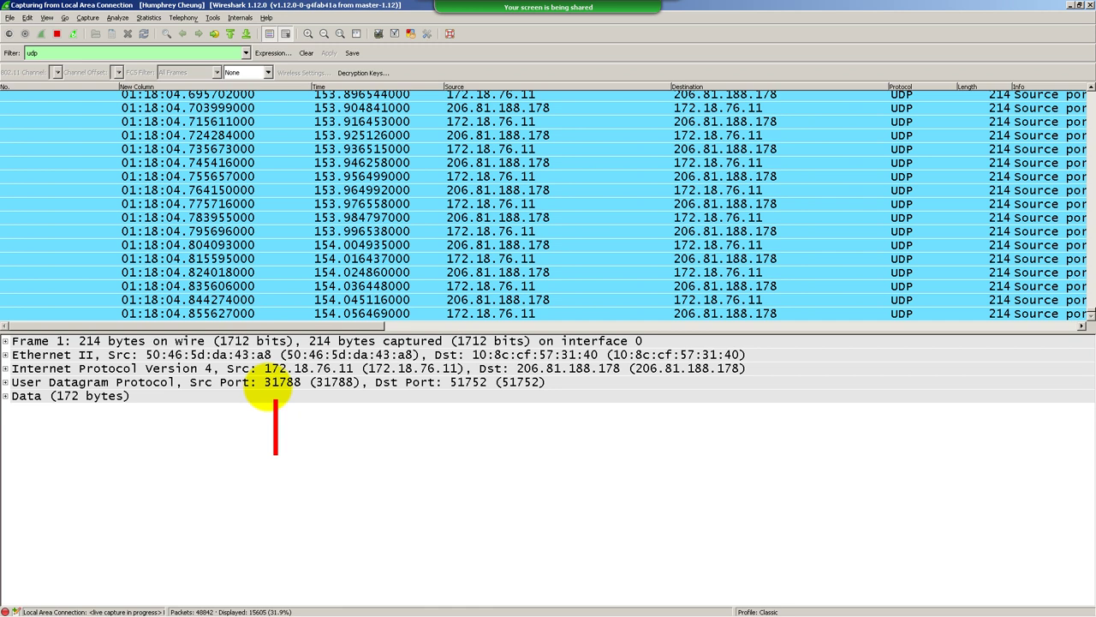
{"action": "type", "text": "OSPF"}
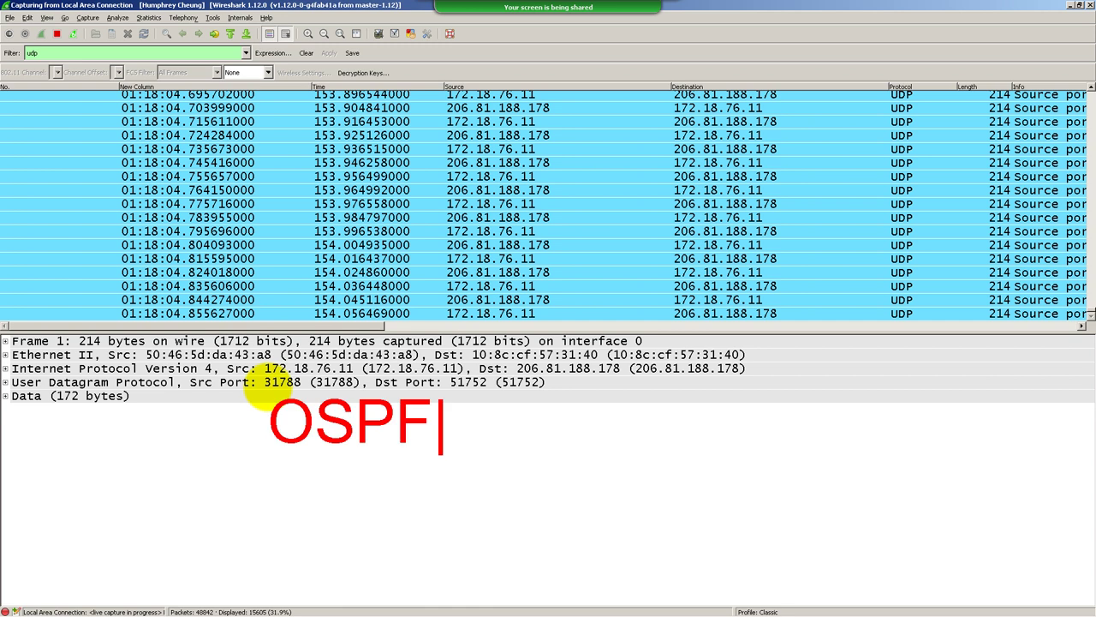
{"action": "key", "text": "Return"}
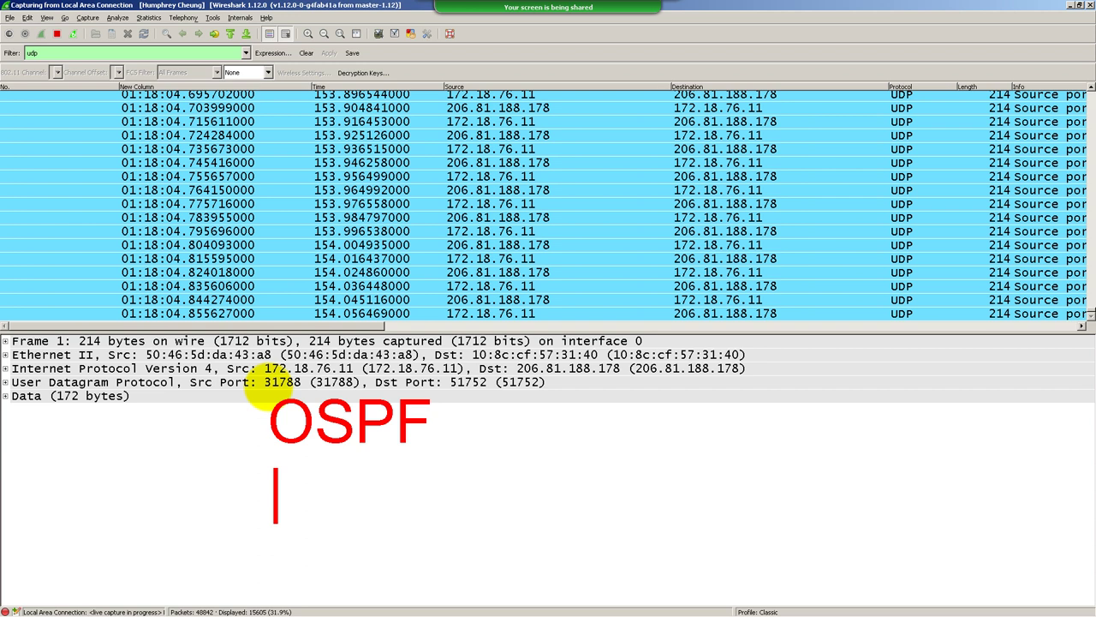
{"action": "type", "text": "CDP"}
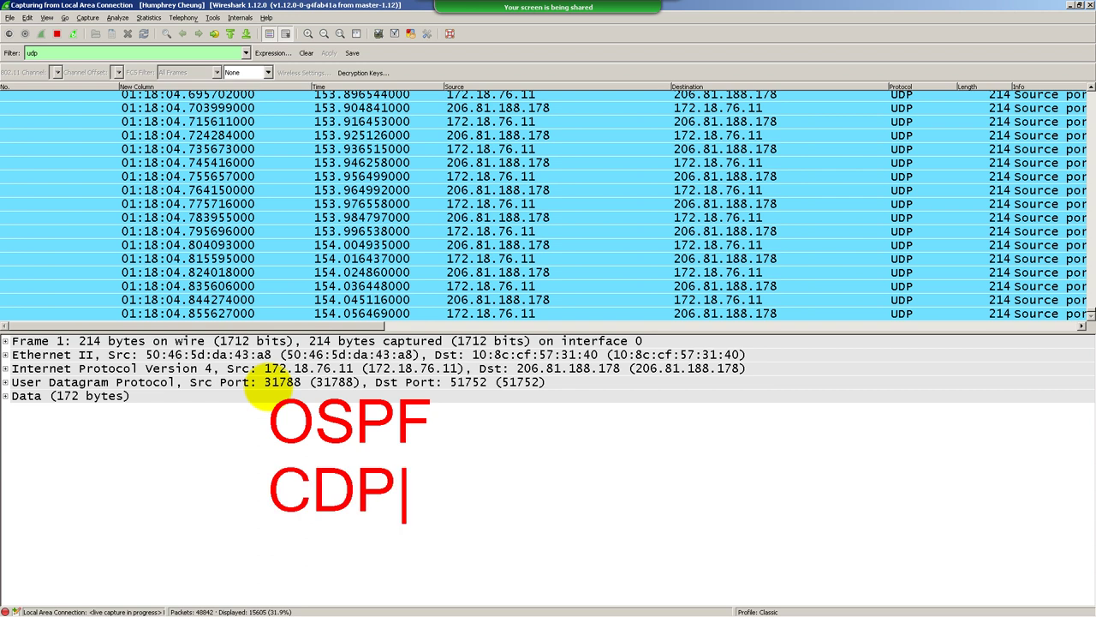
{"action": "key", "text": "Return"}
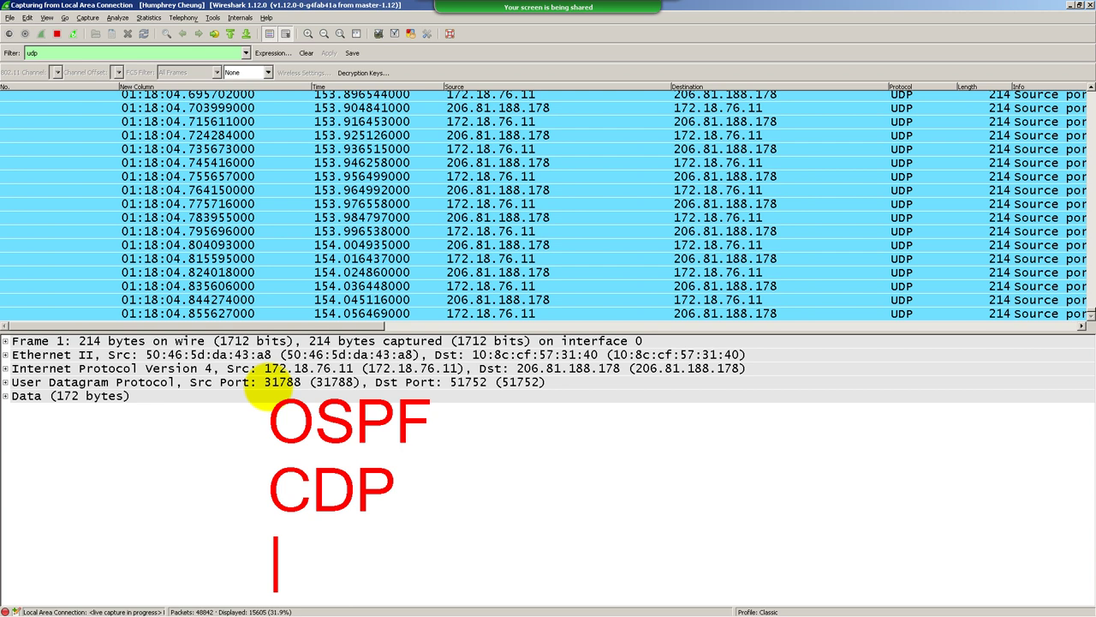
{"action": "key", "text": "BackSpace"}
{"action": "key", "text": "BackSpace"}
{"action": "type", "text": "P -"}
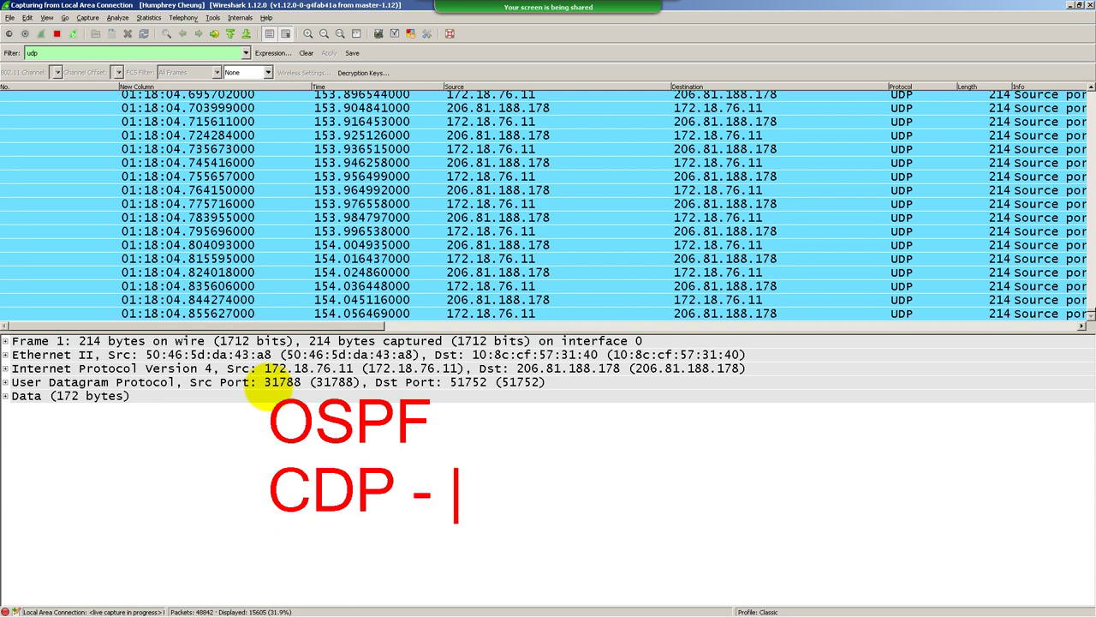
{"action": "type", "text": "-- F"}
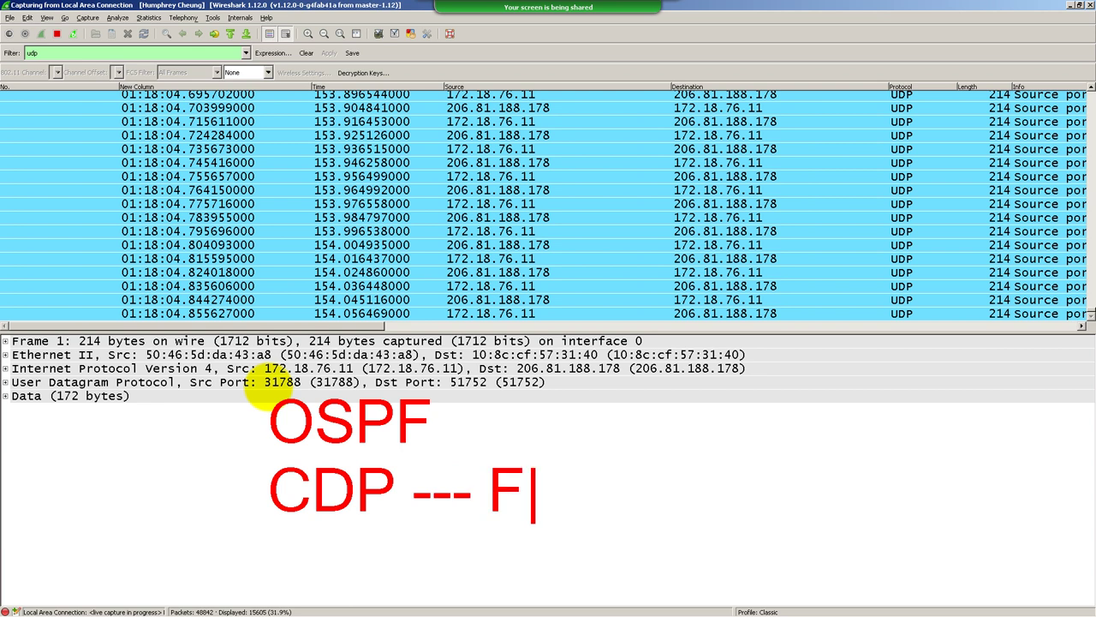
{"action": "type", "text": "luke"}
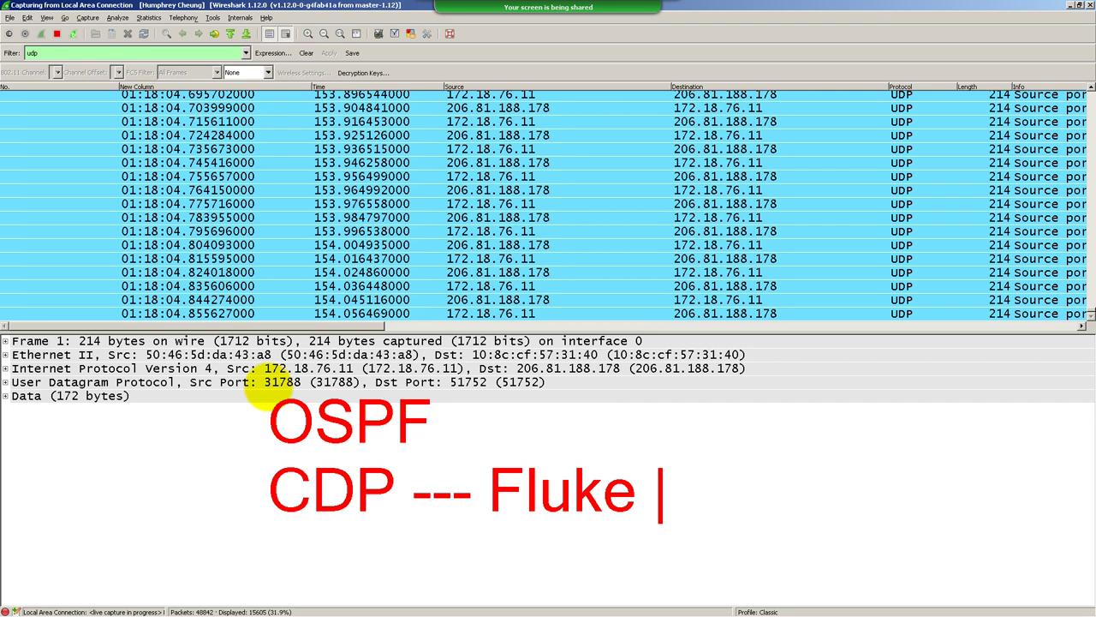
Erase the on-screen text annotation and return to the live capture
{"action": "key", "text": "BackSpace"}
{"action": "key", "text": "BackSpace"}
{"action": "key", "text": "BackSpace"}
{"action": "key", "text": "BackSpace"}
{"action": "key", "text": "BackSpace"}
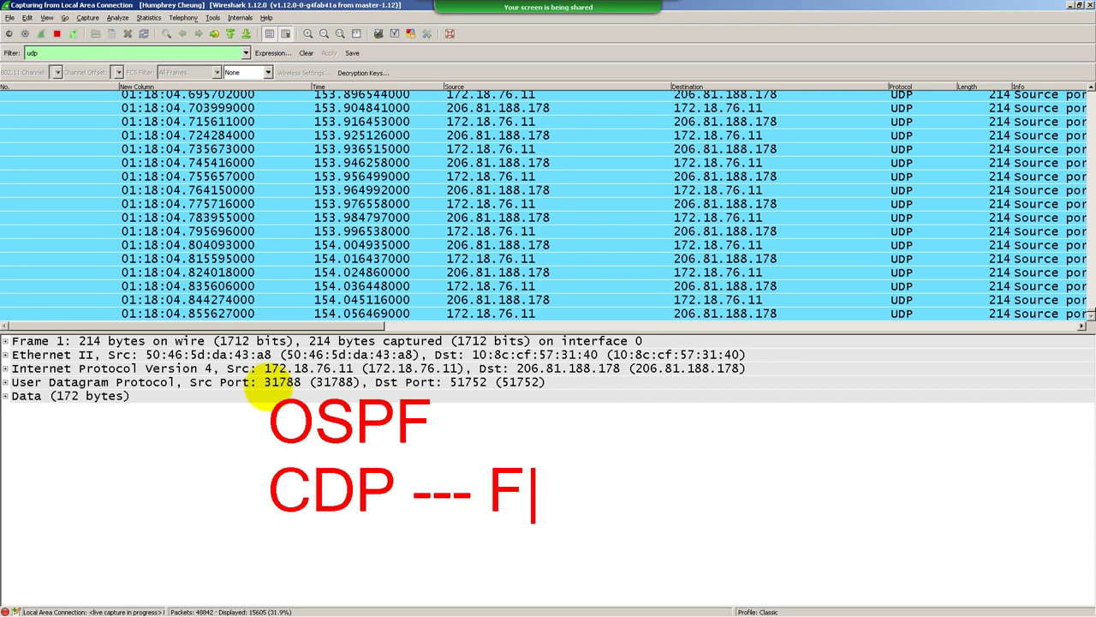
{"action": "key", "text": "BackSpace"}
{"action": "key", "text": "BackSpace"}
{"action": "key", "text": "BackSpace"}
{"action": "key", "text": "BackSpace"}
{"action": "key", "text": "BackSpace"}
{"action": "key", "text": "BackSpace"}
{"action": "key", "text": "BackSpace"}
{"action": "key", "text": "BackSpace"}
{"action": "key", "text": "BackSpace"}
{"action": "key", "text": "BackSpace"}
{"action": "key", "text": "BackSpace"}
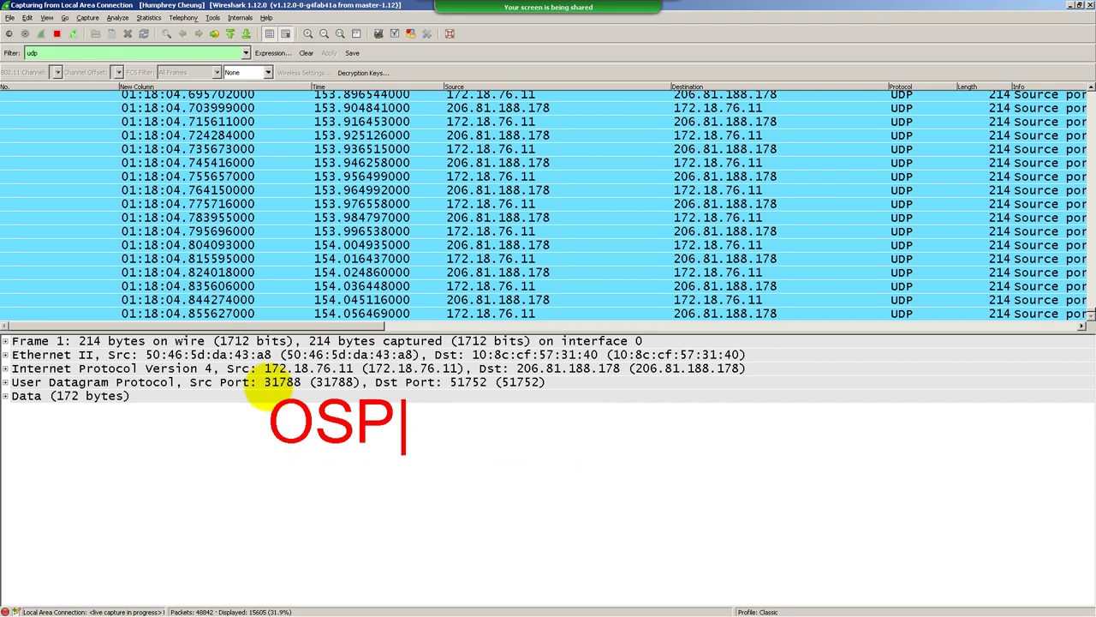
{"action": "key", "text": "BackSpace"}
{"action": "key", "text": "BackSpace"}
{"action": "key", "text": "BackSpace"}
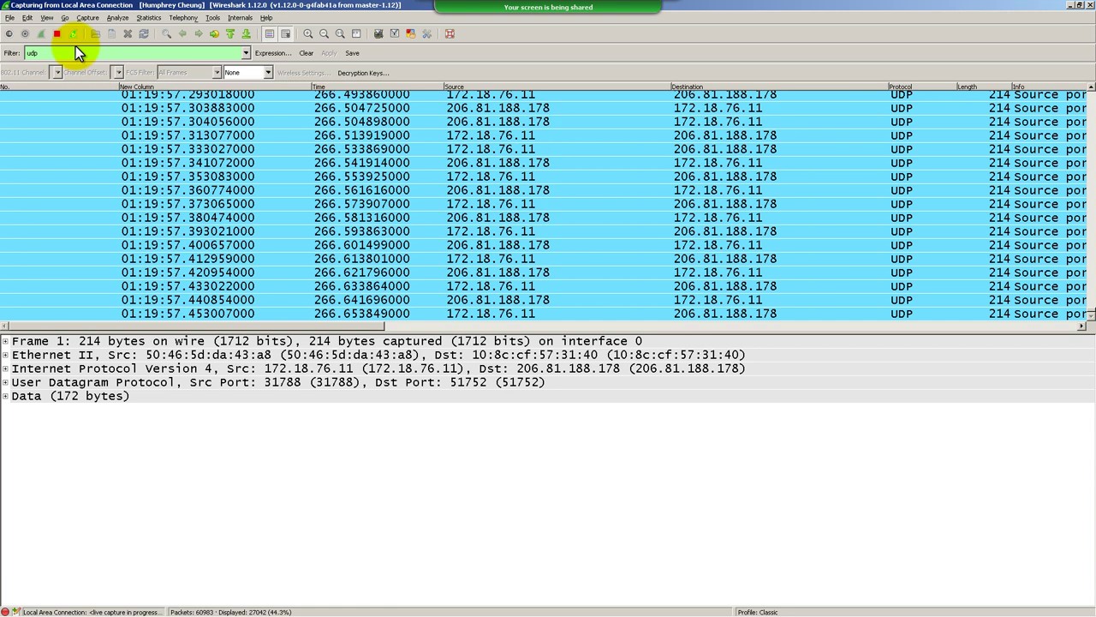
Replace the display filter with cdp to show only Cisco Discovery Protocol packets
{"action": "double_click", "coordinate": [79, 53]}
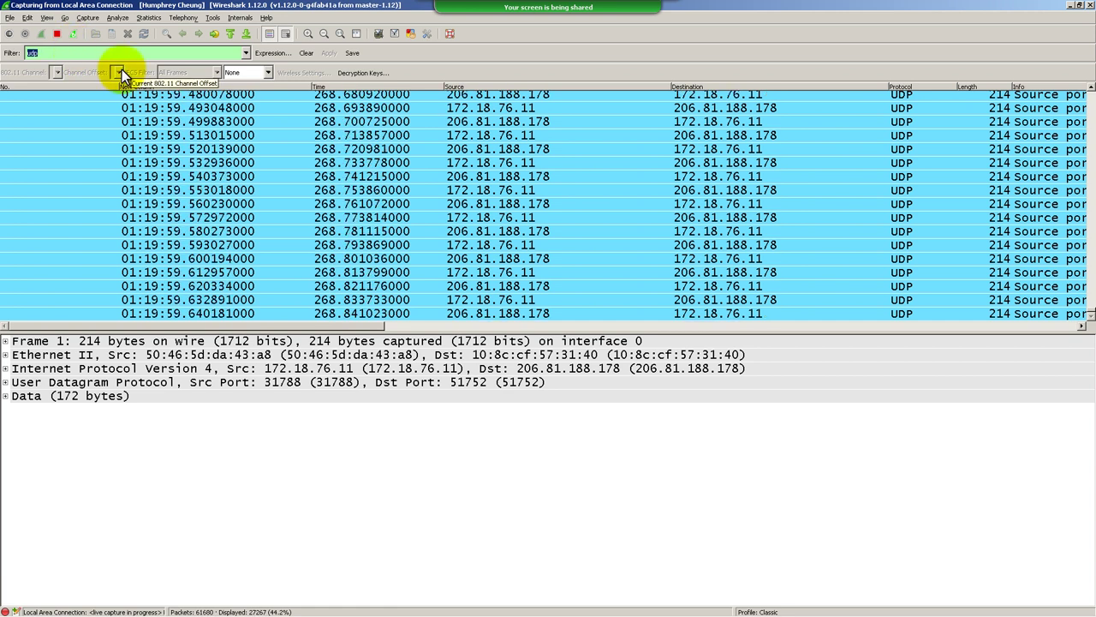
{"action": "type", "text": "cdp"}
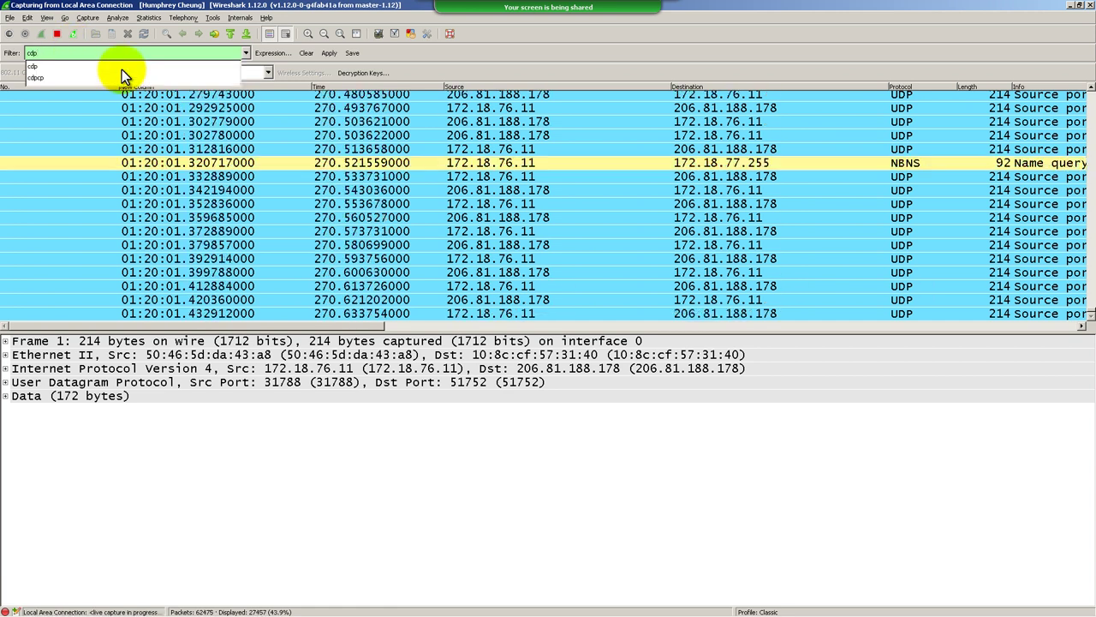
{"action": "key", "text": "Return"}
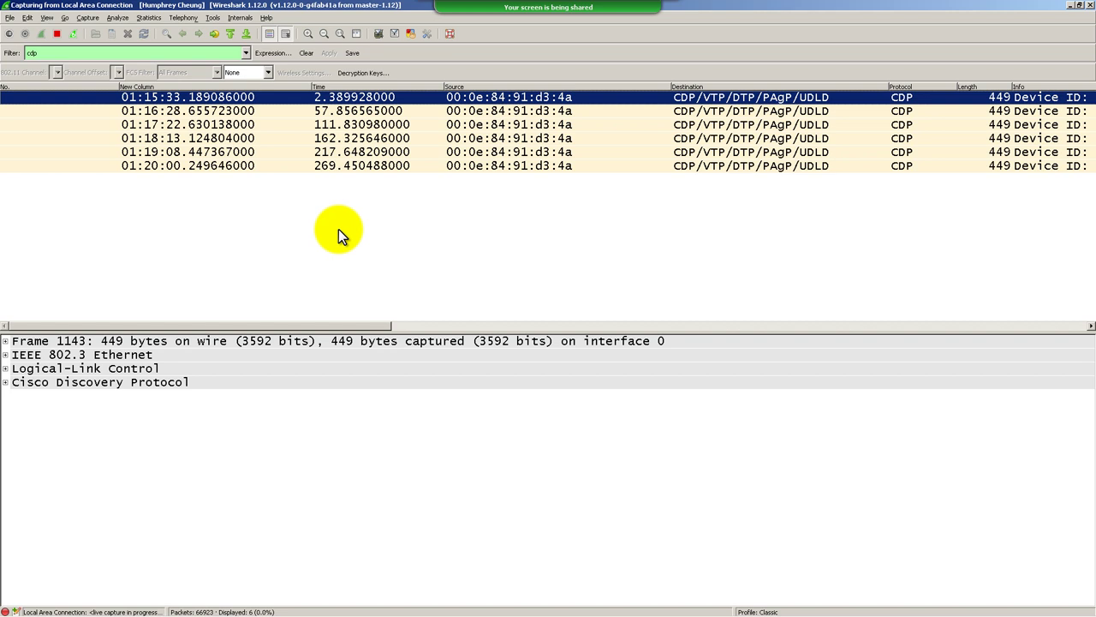
Change the display filter to lldp and apply it to the live capture
{"action": "double_click", "coordinate": [86, 52]}
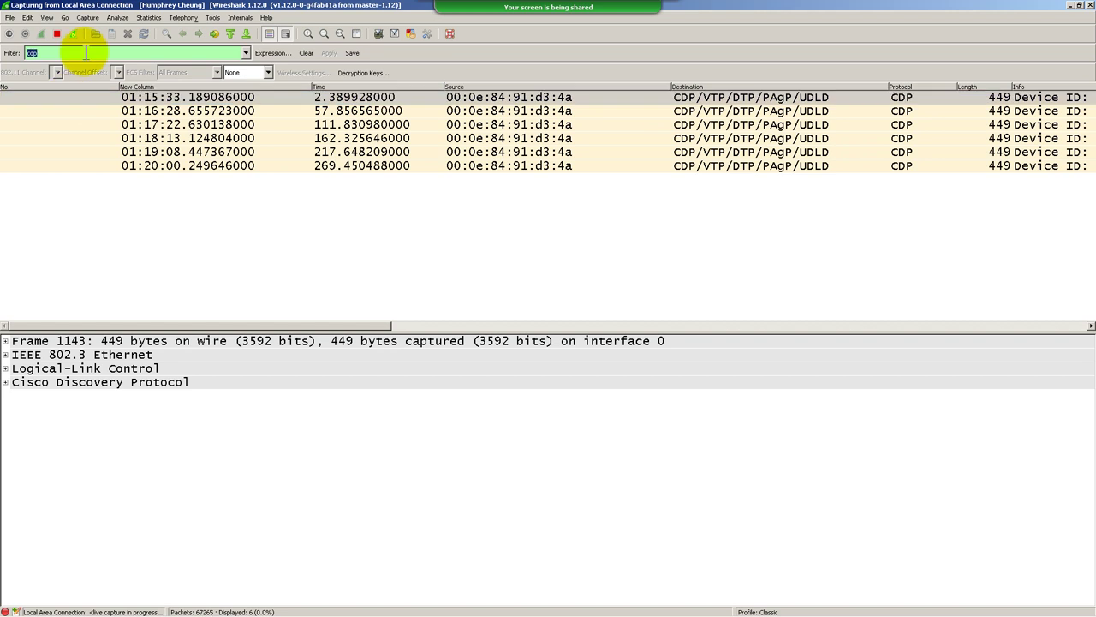
{"action": "type", "text": "lldp"}
{"action": "key", "text": "Return"}
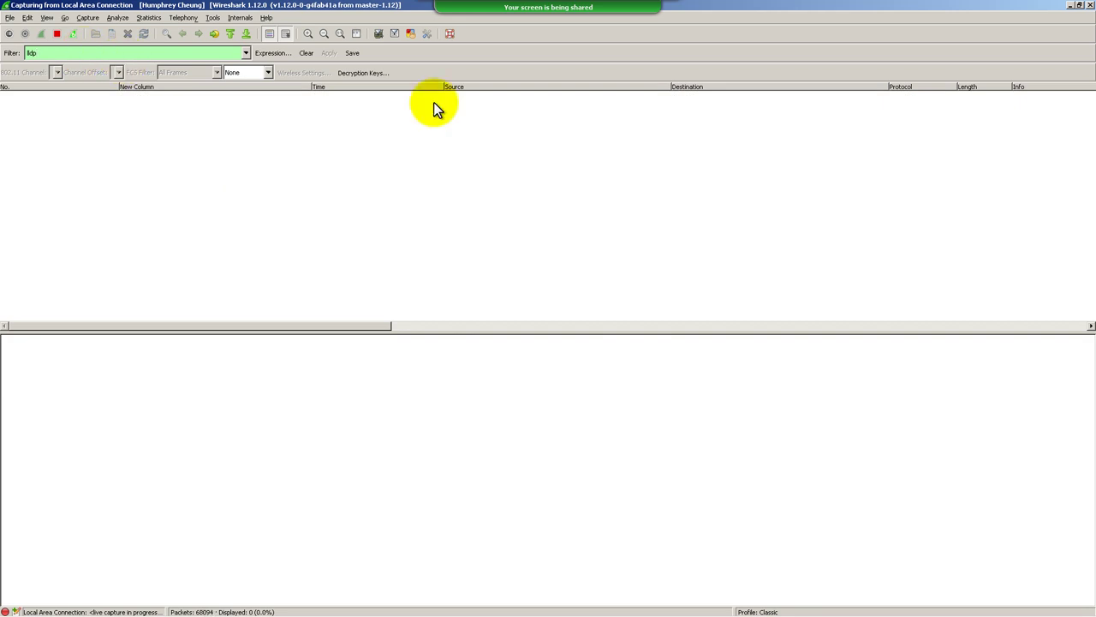
Replace the display filter with ipv6 and apply it to the live capture
{"action": "left_click", "coordinate": [118, 54]}
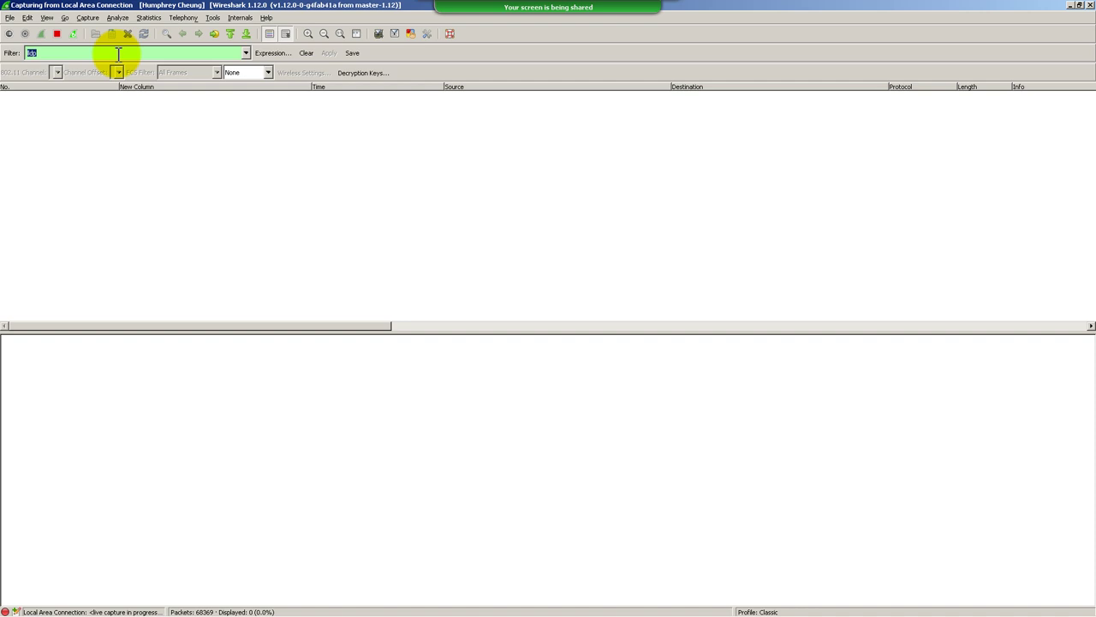
{"action": "type", "text": "ss"}
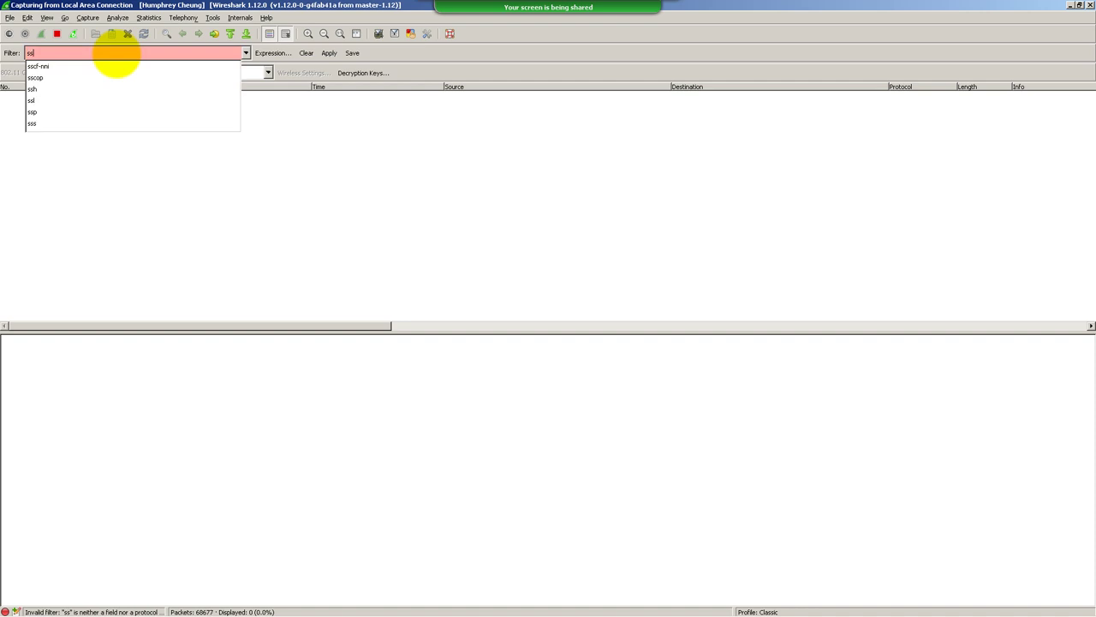
{"action": "key", "text": "BackSpace"}
{"action": "key", "text": "BackSpace"}
{"action": "type", "text": "ipv6"}
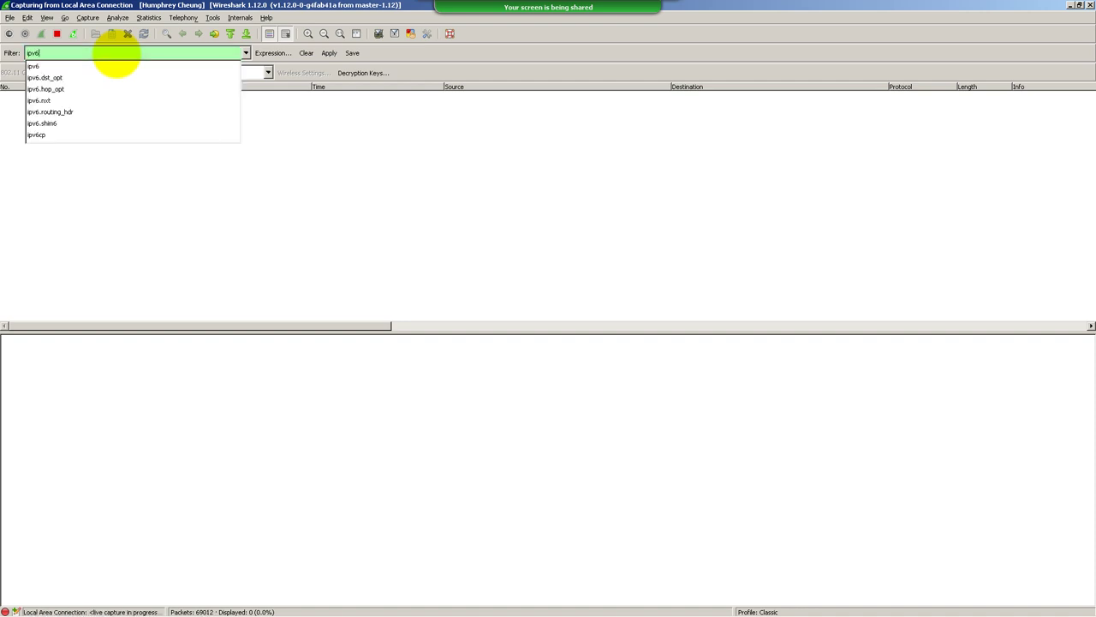
{"action": "key", "text": "Return"}
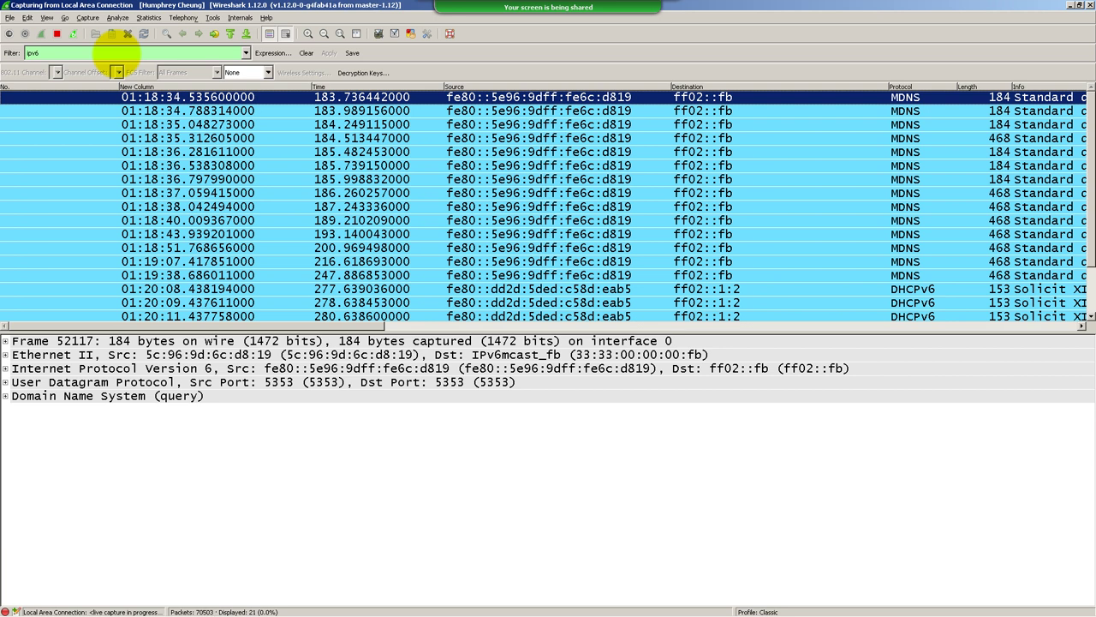
Look through the filtered IPv6 packet list, examining the source and destination addresses and the protocols
{"action": "scroll", "coordinate": [639, 155], "scroll_direction": "down", "scroll_amount": 2}
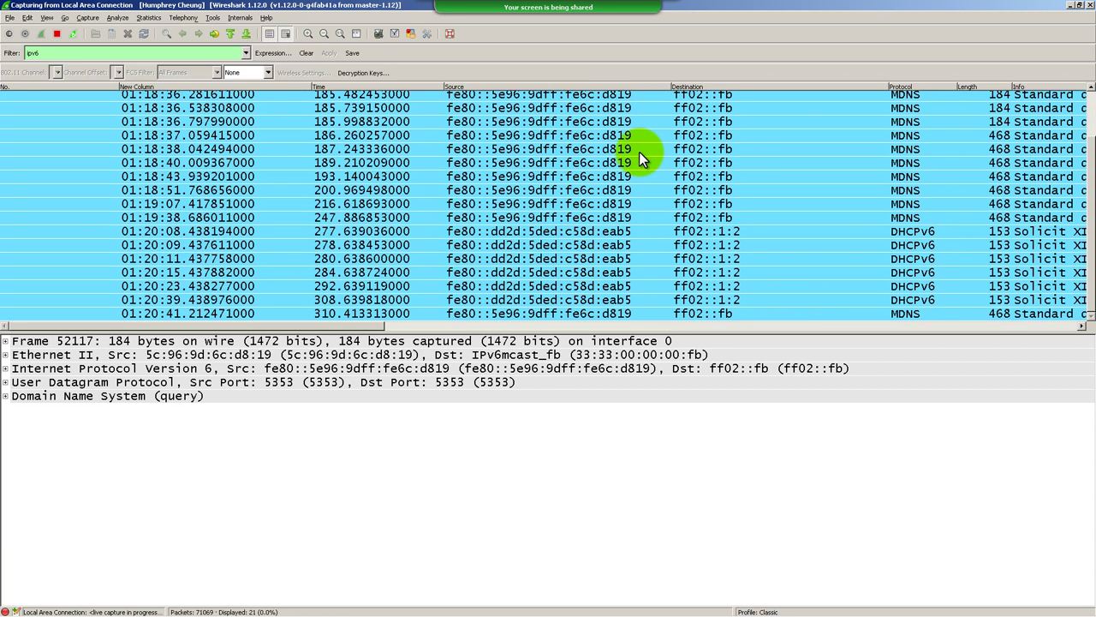
{"action": "scroll", "coordinate": [639, 159], "scroll_direction": "up", "scroll_amount": 2}
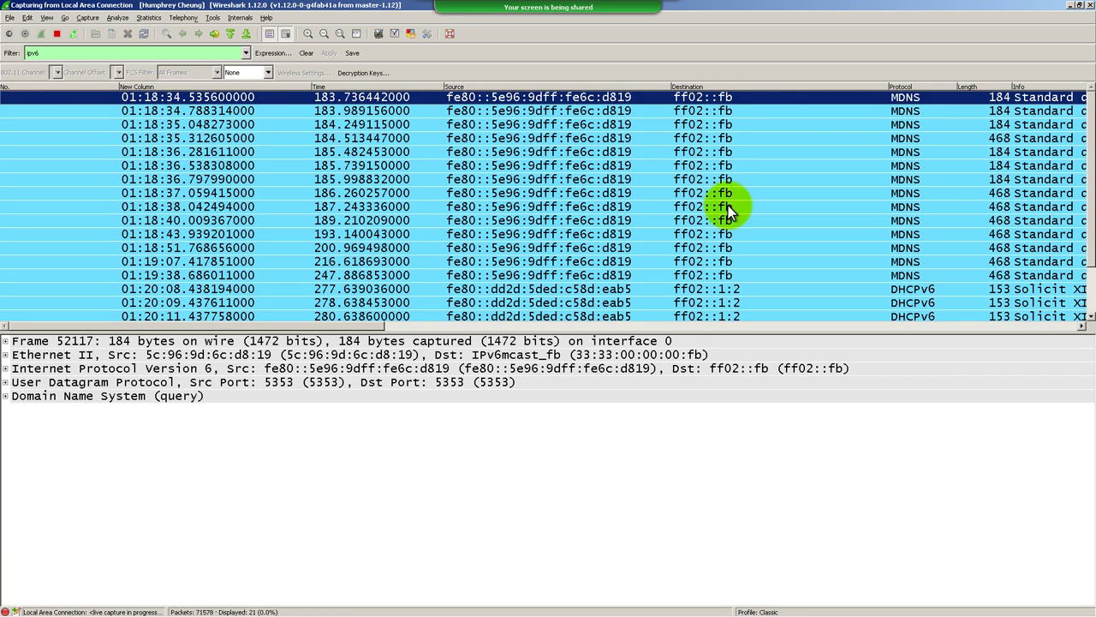
{"action": "scroll", "coordinate": [727, 210], "scroll_direction": "down", "scroll_amount": 2}
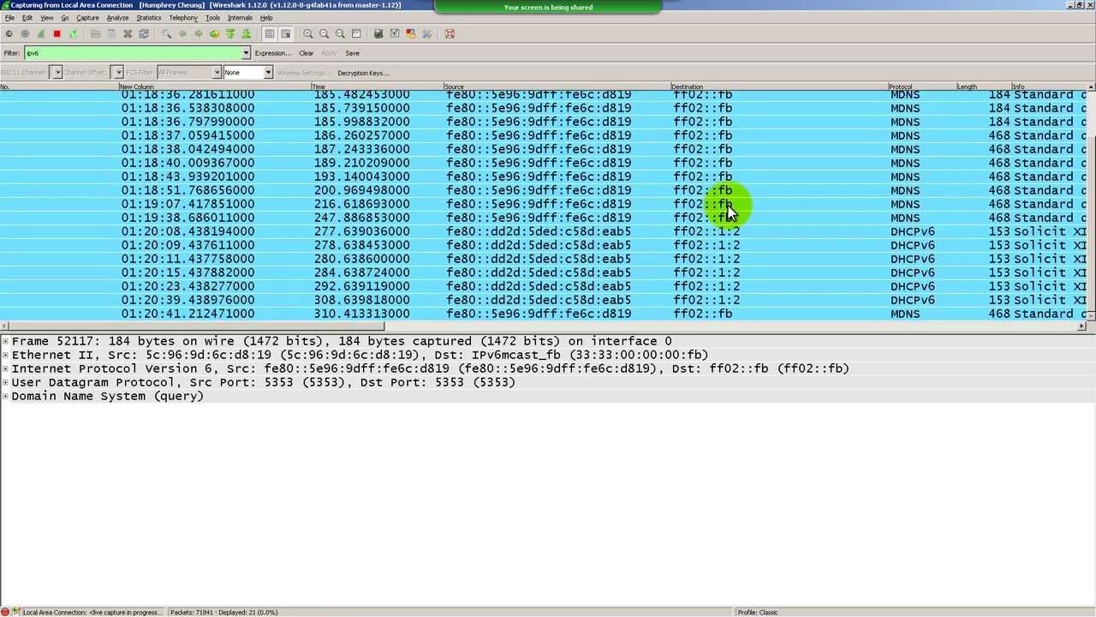
{"action": "scroll", "coordinate": [728, 212], "scroll_direction": "up", "scroll_amount": 2}
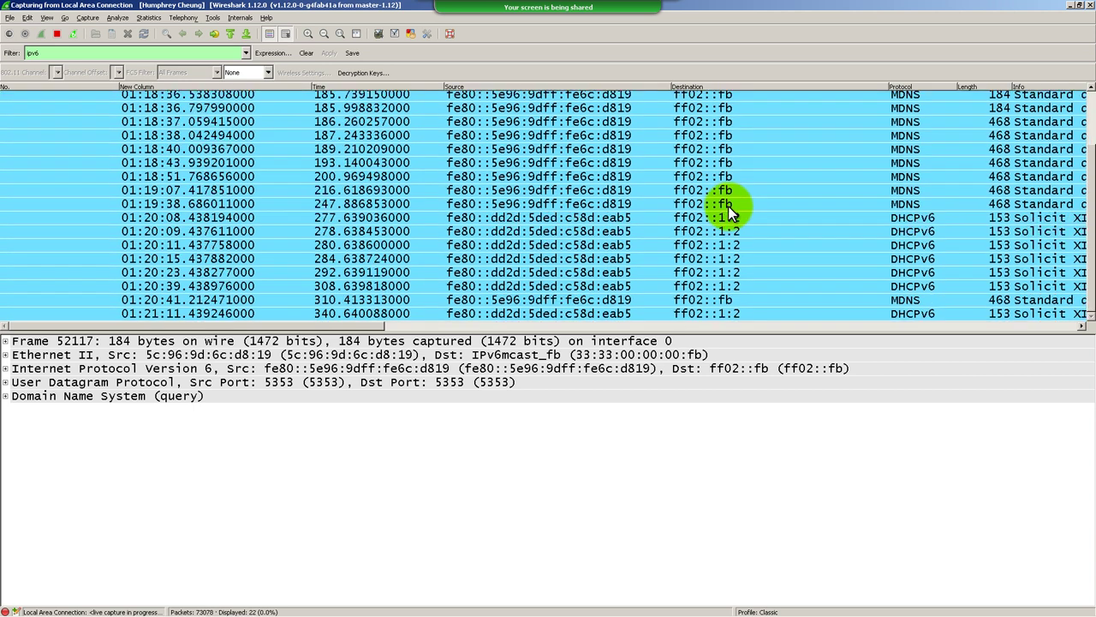
{"action": "scroll", "coordinate": [911, 315], "scroll_direction": "up", "scroll_amount": 3}
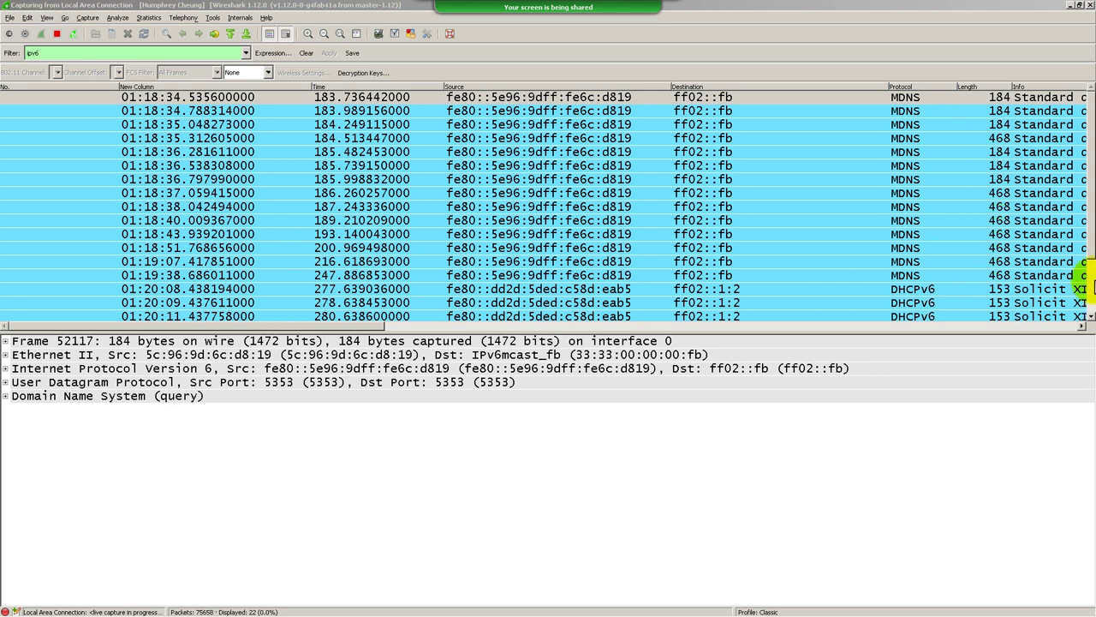
{"action": "left_click", "coordinate": [1086, 216]}
{"action": "scroll", "coordinate": [1086, 217], "scroll_direction": "down", "scroll_amount": 2}
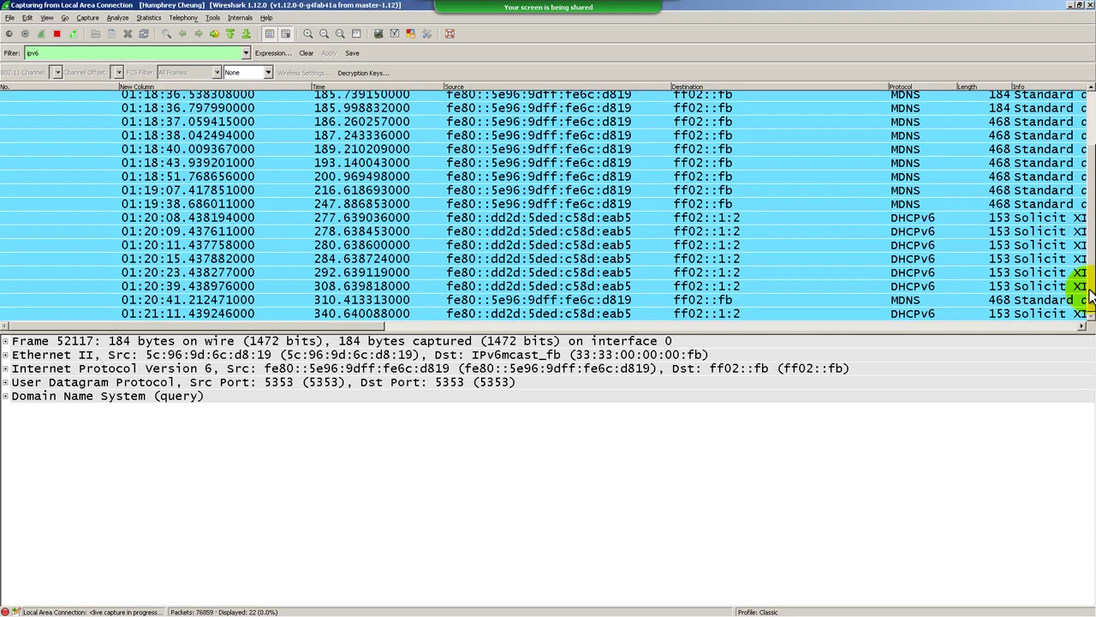
{"action": "scroll", "coordinate": [1080, 242], "scroll_direction": "up", "scroll_amount": 2}
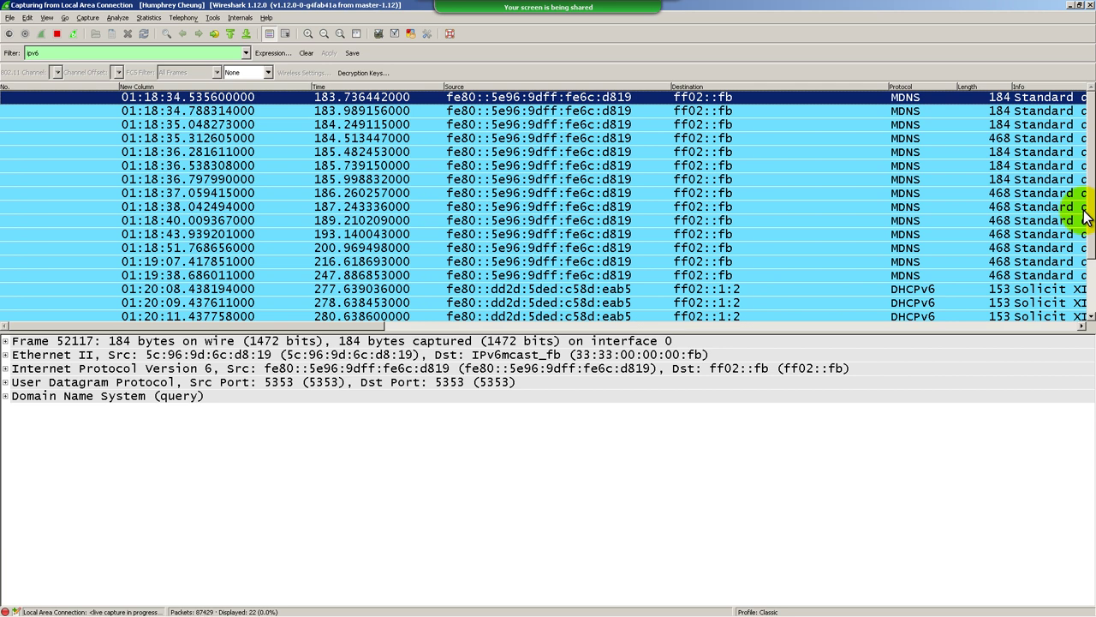
Replace the display filter with icmp and apply it to the live capture
{"action": "left_click", "coordinate": [183, 59]}
{"action": "key", "text": "BackSpace"}
{"action": "key", "text": "BackSpace"}
{"action": "key", "text": "BackSpace"}
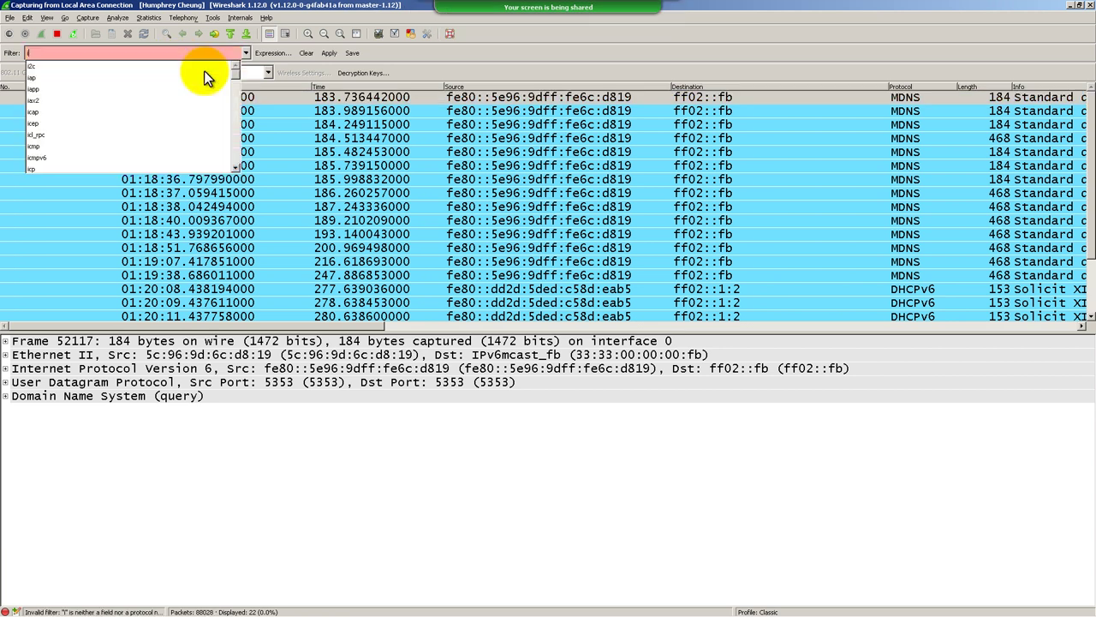
{"action": "key", "text": "BackSpace"}
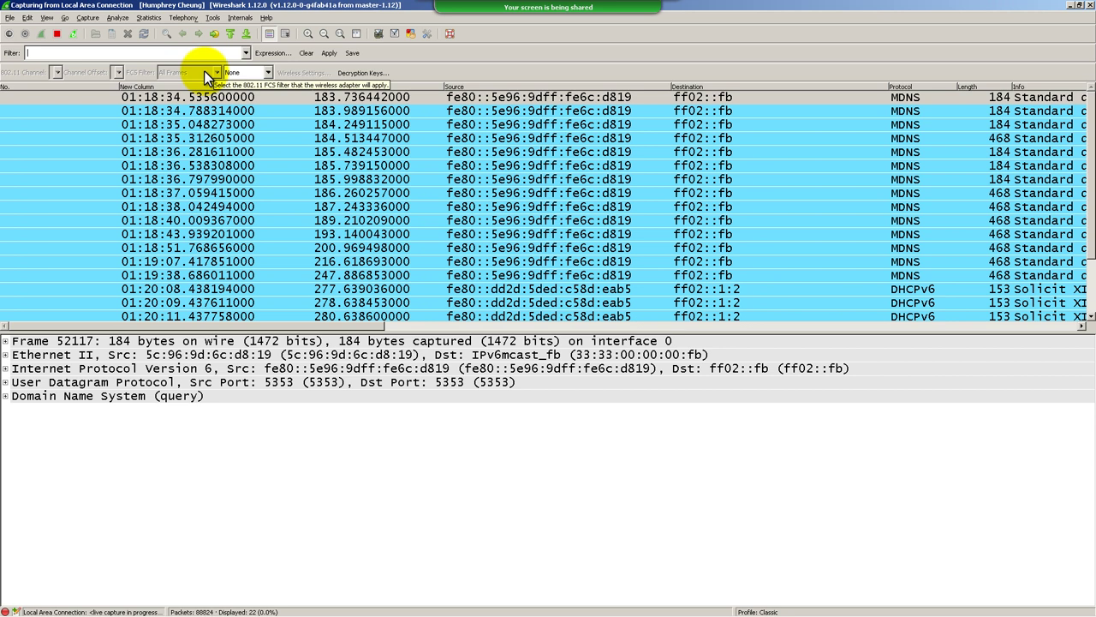
{"action": "type", "text": "icmp"}
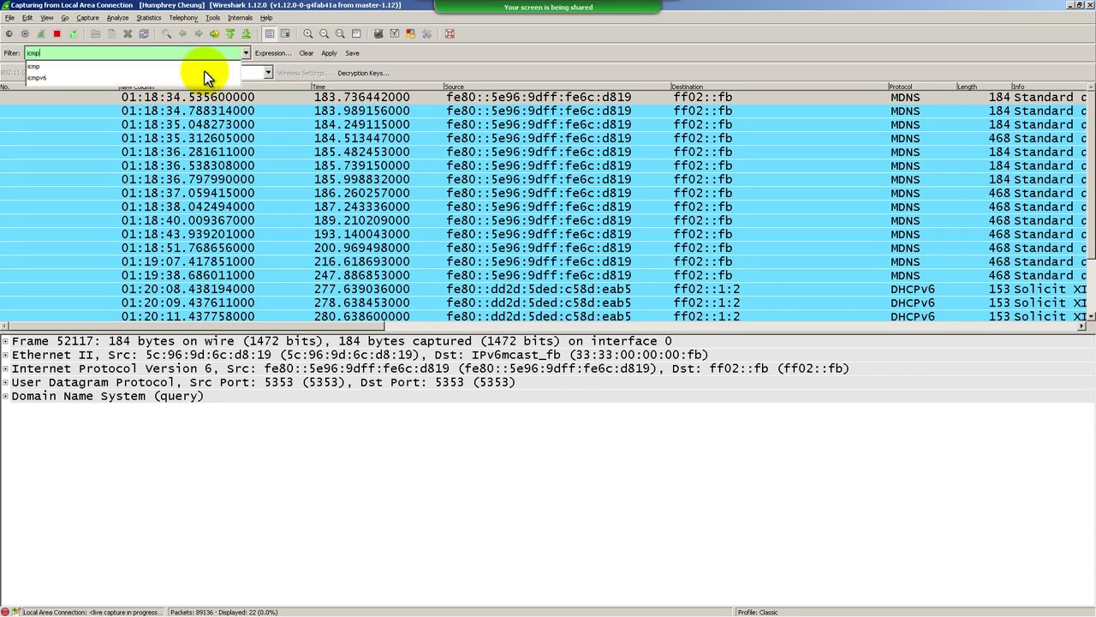
{"action": "key", "text": "Return"}
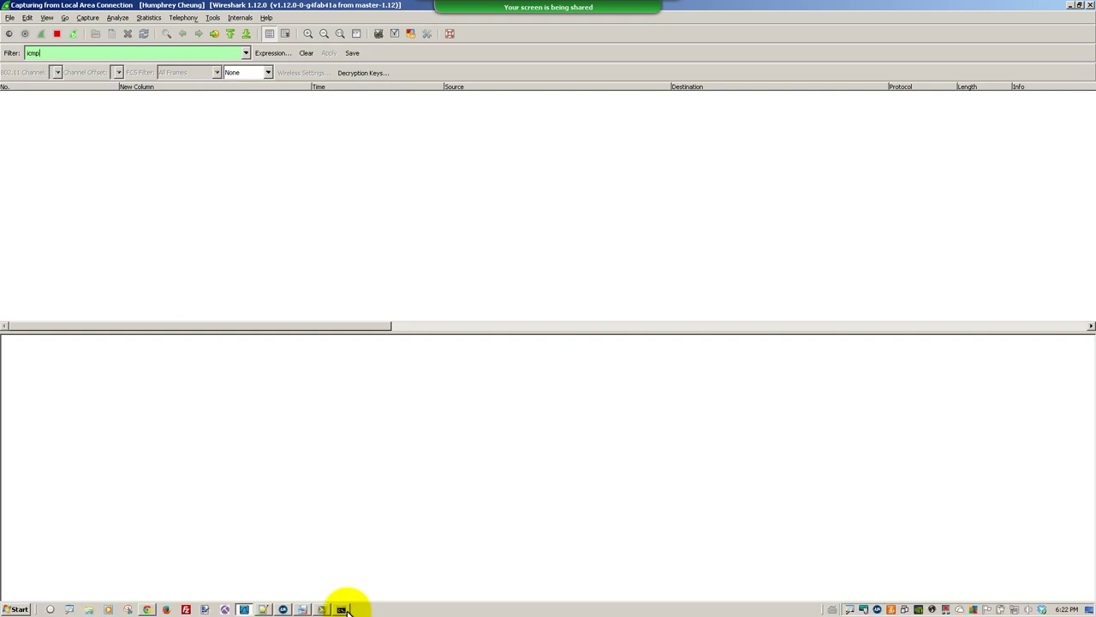
Switch to the Command Prompt and ping espn.com to generate ICMP traffic
{"action": "left_click", "coordinate": [344, 609]}
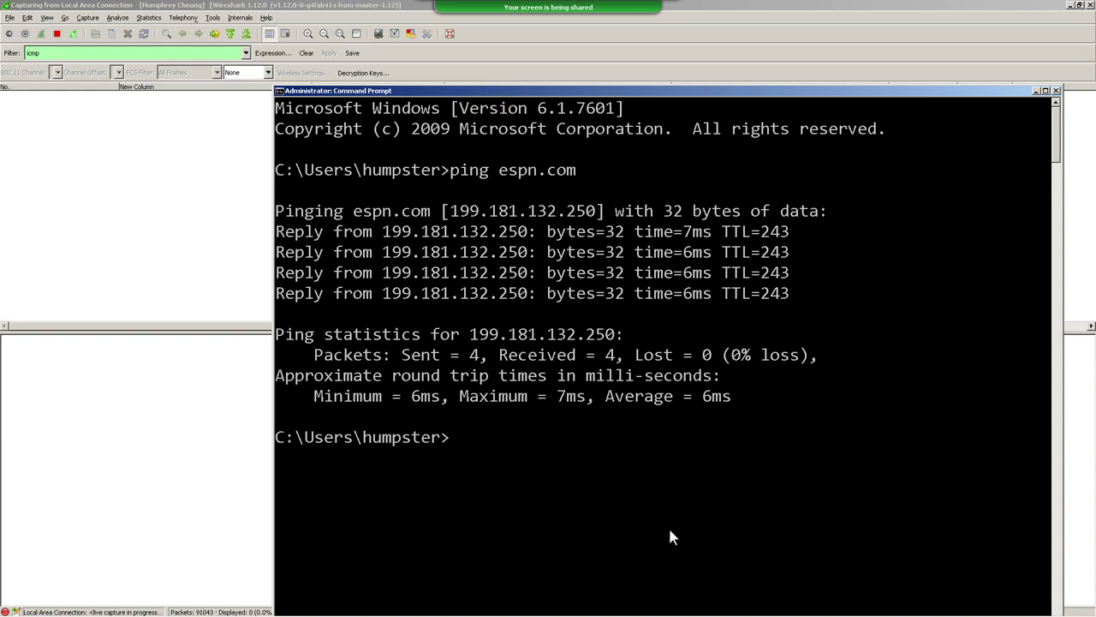
{"action": "type", "text": "ping espn.com"}
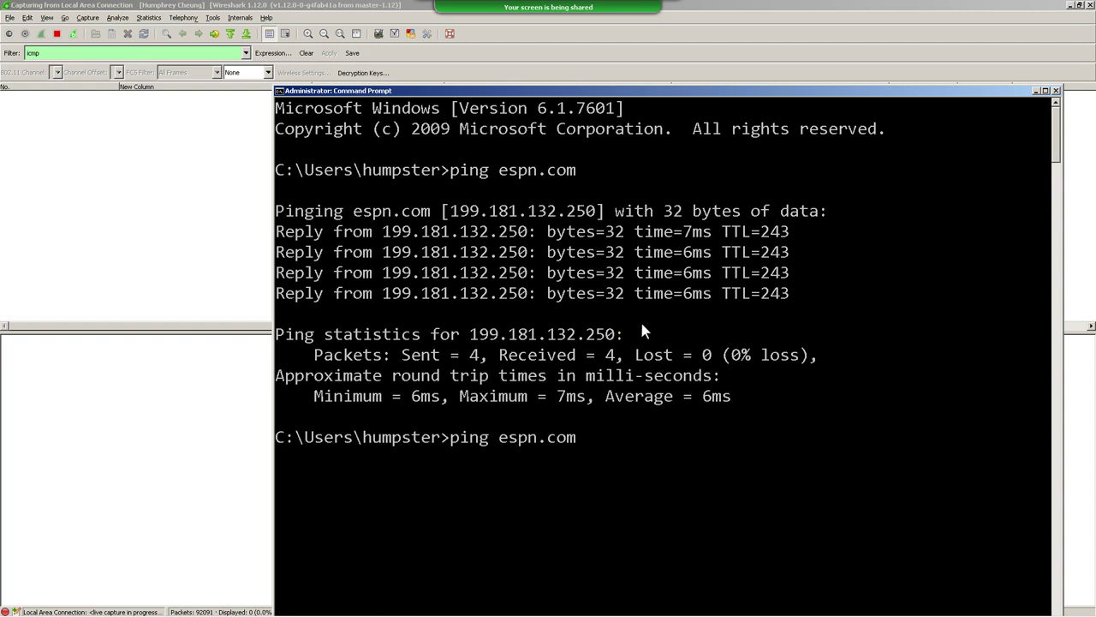
{"action": "key", "text": "Return"}
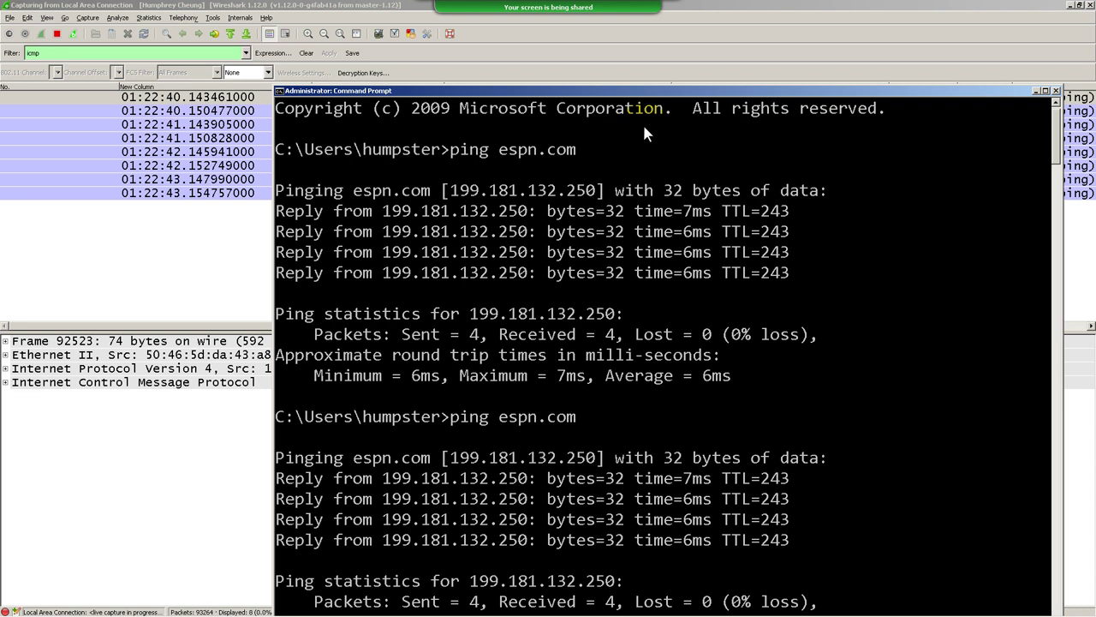
Return to the Wireshark capture and examine the first few ICMP echo packets in the list
{"action": "left_click", "coordinate": [646, 55]}
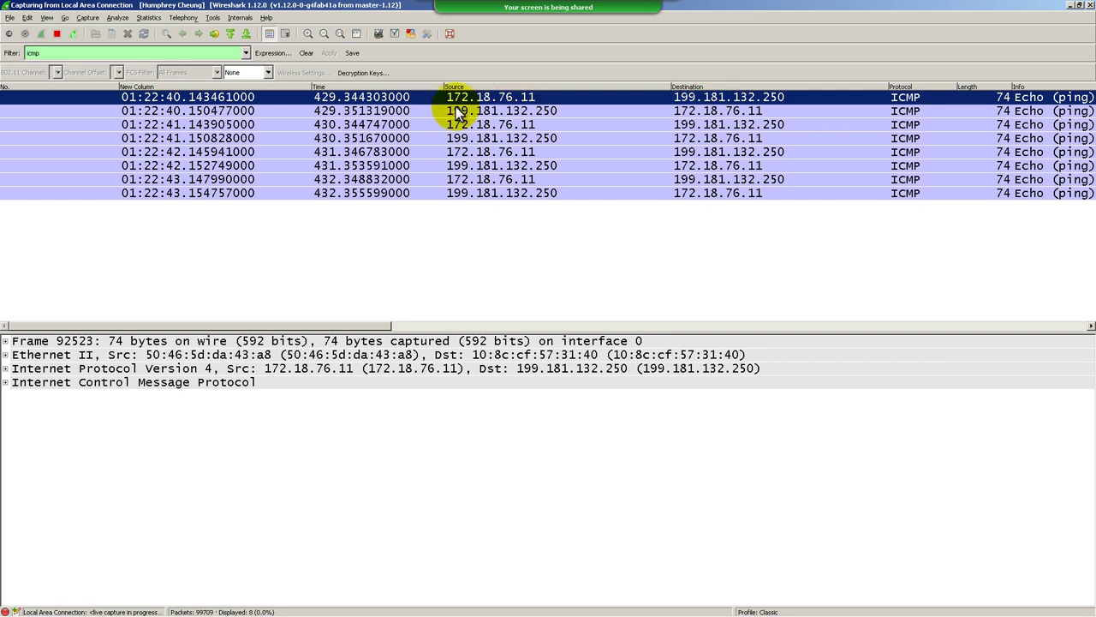
{"action": "key", "text": "Down"}
{"action": "key", "text": "Down"}
{"action": "key", "text": "Up"}
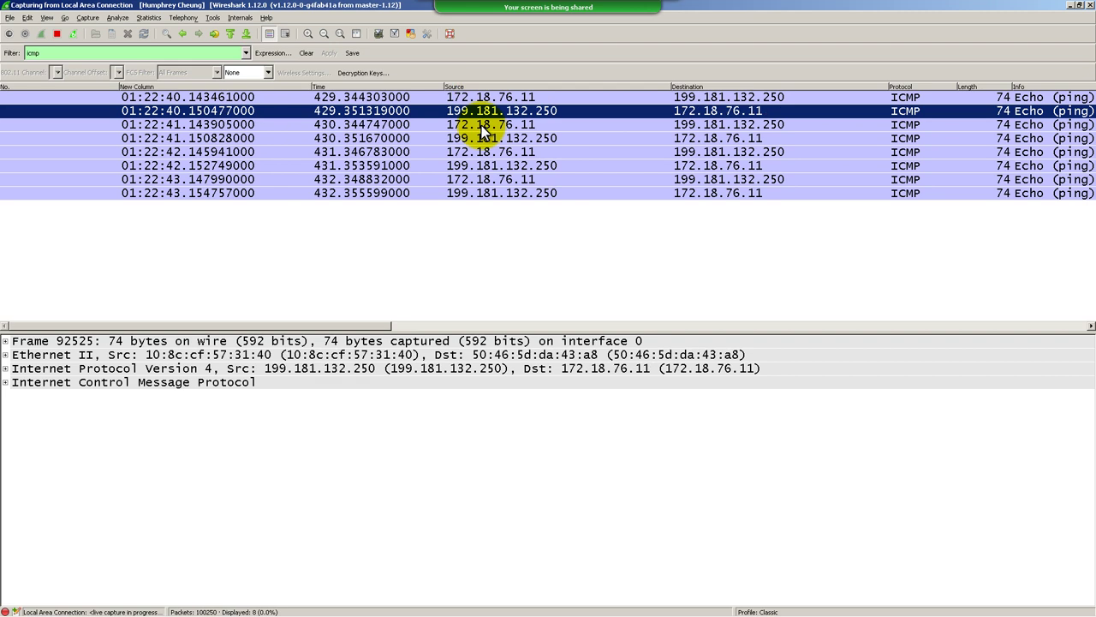
{"action": "key", "text": "Up"}
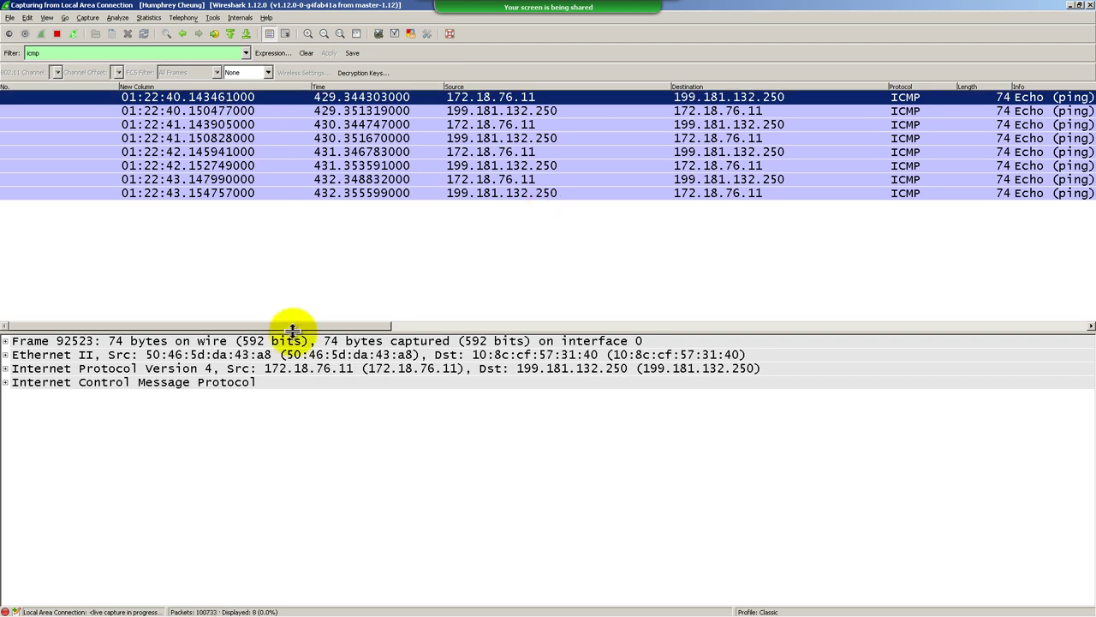
Shrink the packet list slightly to give the packet details more room, and display the Packet Bytes pane
{"action": "left_click_drag", "start_coordinate": [299, 331], "coordinate": [7, 300]}
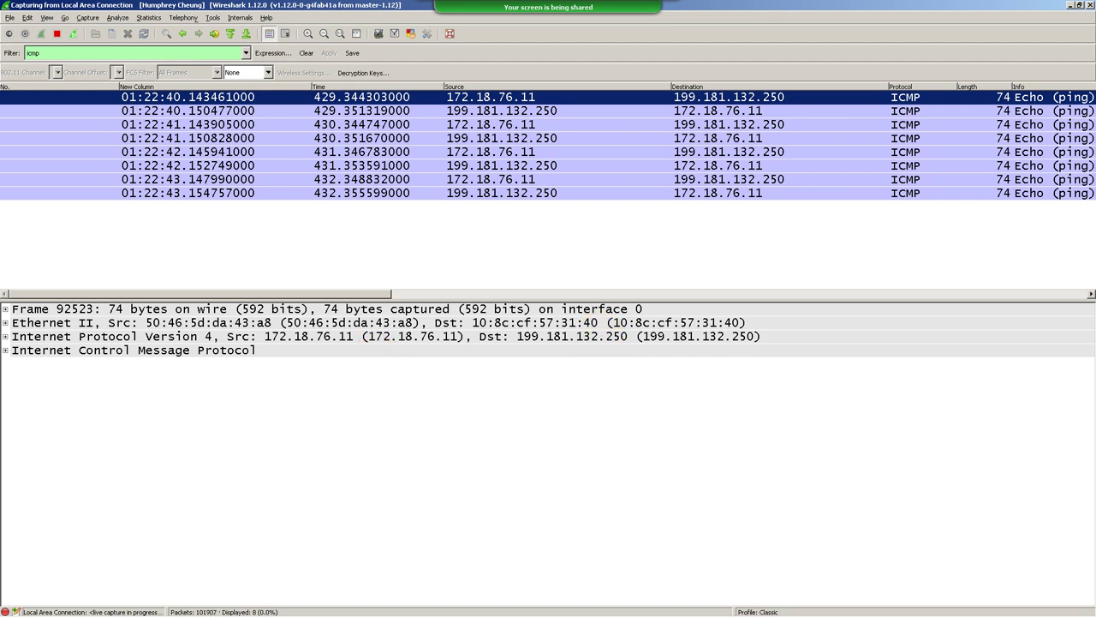
{"action": "left_click", "coordinate": [46, 18]}
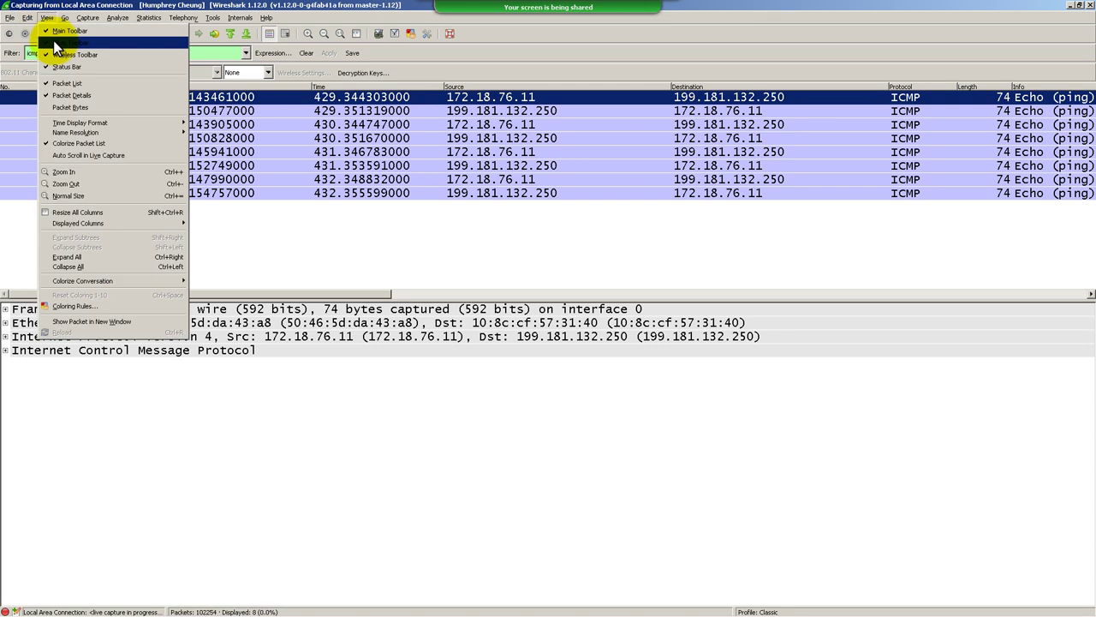
{"action": "mouse_move", "coordinate": [65, 19]}
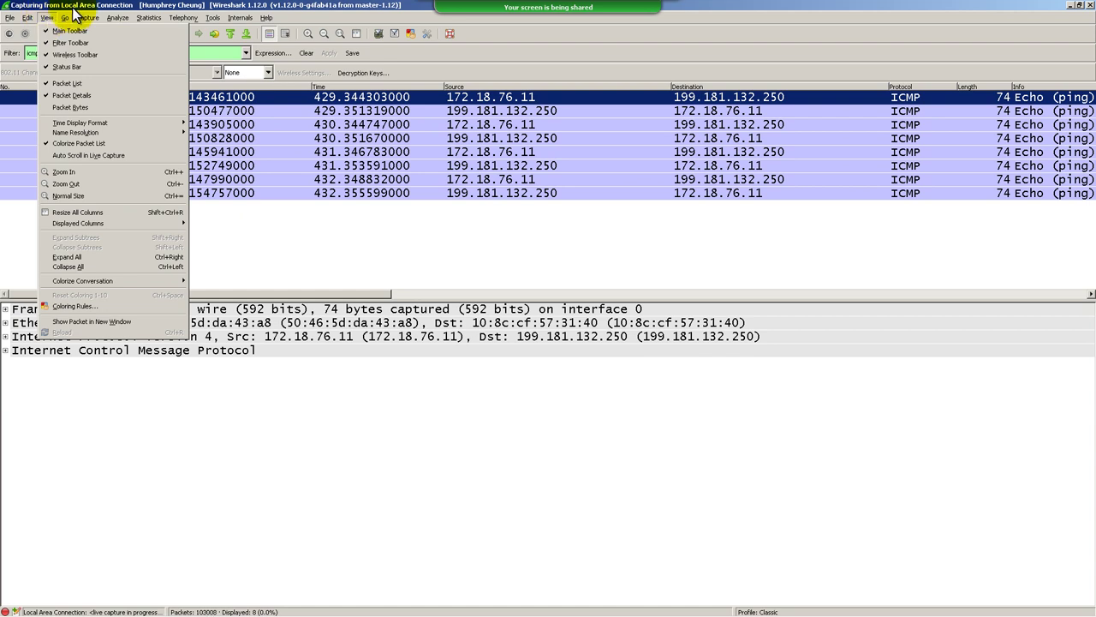
{"action": "left_click", "coordinate": [60, 103]}
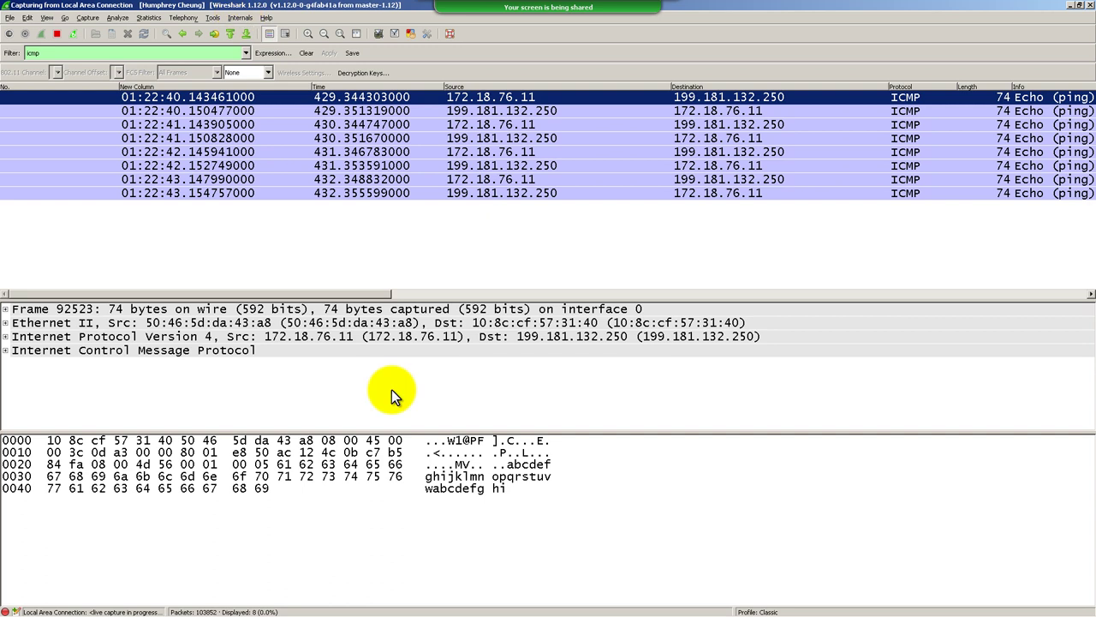
Highlight the first ICMP packet's full frame in the raw bytes and check its Internet Control Message Protocol section
{"action": "left_click", "coordinate": [431, 309]}
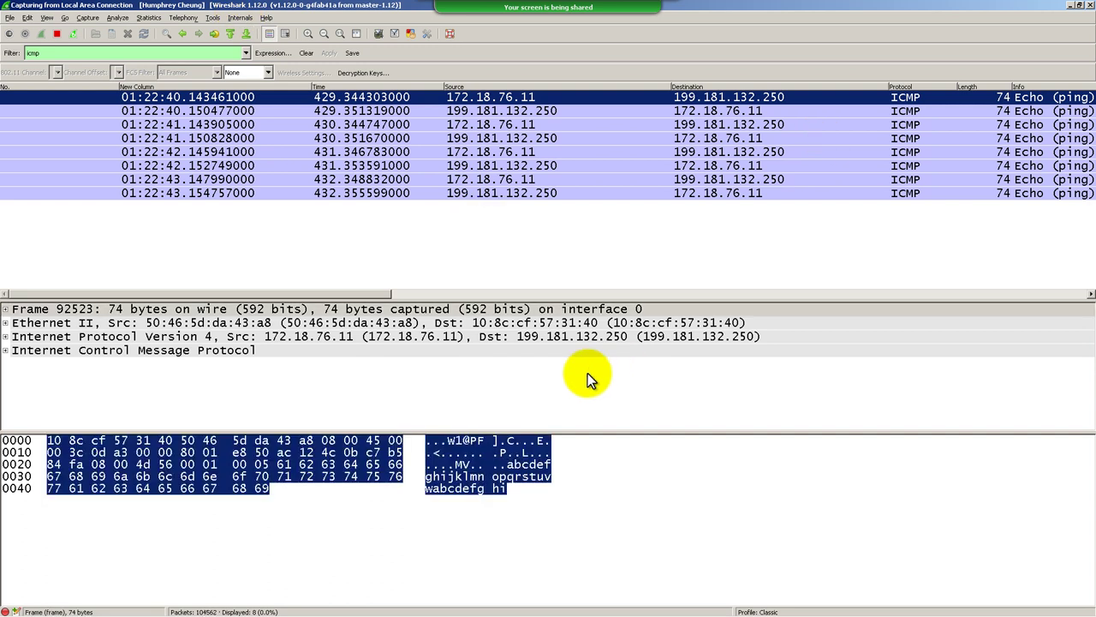
{"action": "left_click", "coordinate": [5, 350]}
{"action": "left_click", "coordinate": [5, 351]}
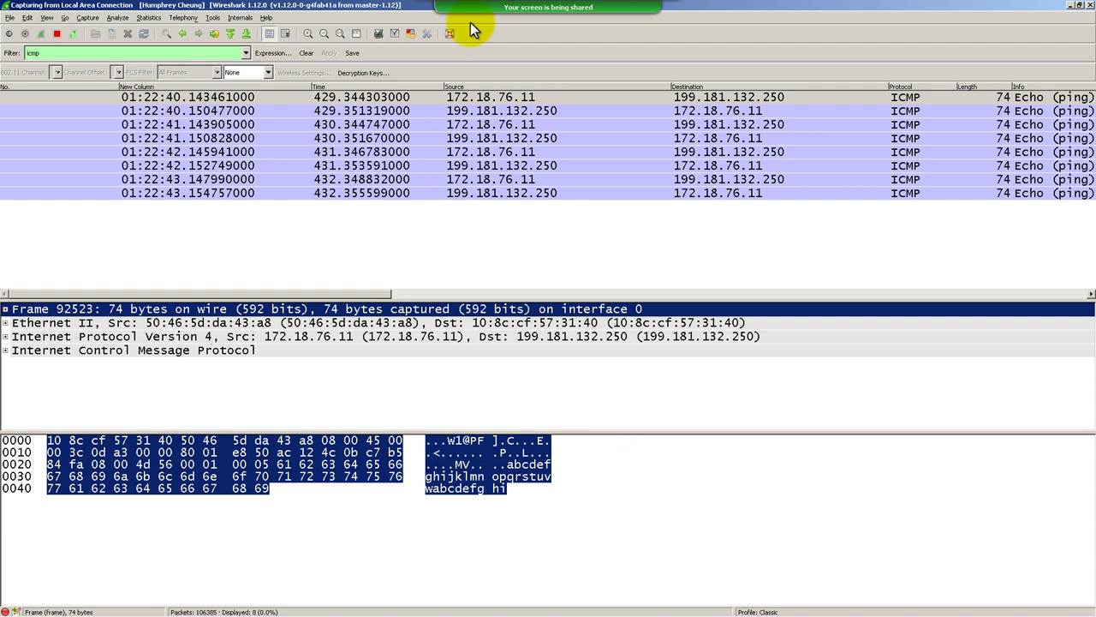
Go back and forth through the ICMP echo requests and replies, comparing their payloads in the packet bytes
{"action": "left_click", "coordinate": [406, 114]}
{"action": "left_click", "coordinate": [406, 138]}
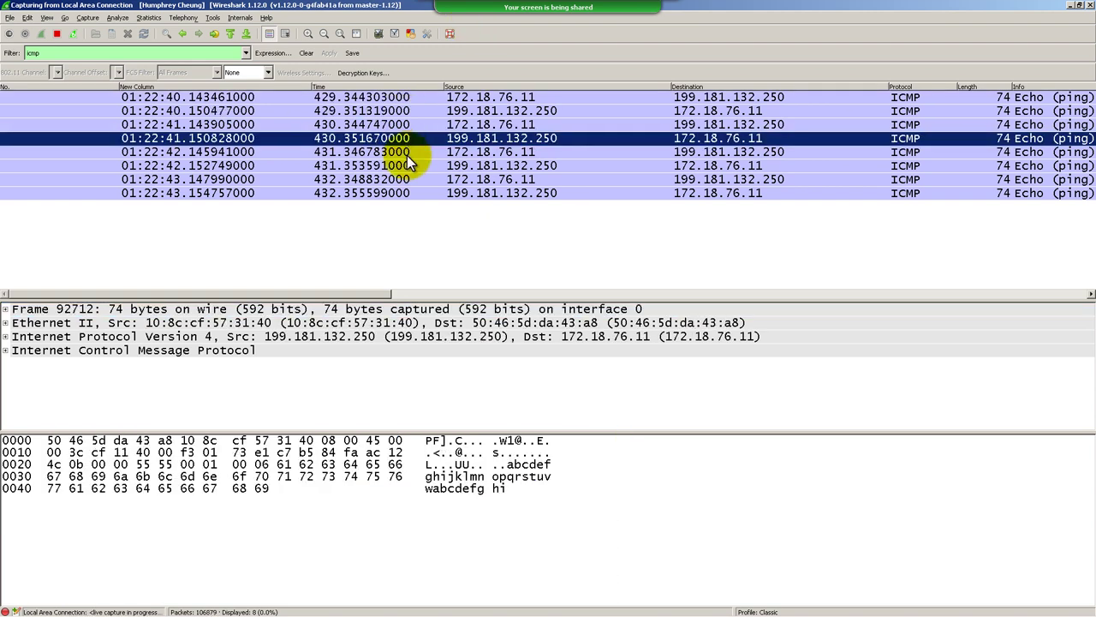
{"action": "left_click", "coordinate": [266, 168]}
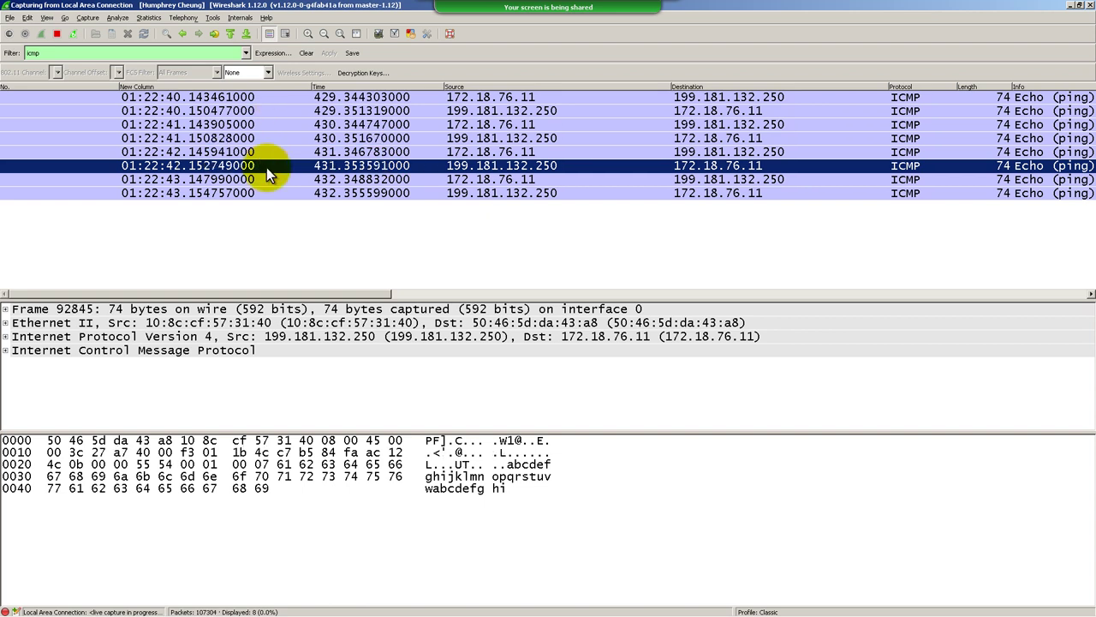
{"action": "key", "text": "Down"}
{"action": "key", "text": "Down"}
{"action": "key", "text": "Up"}
{"action": "key", "text": "Up"}
{"action": "key", "text": "Up"}
{"action": "key", "text": "Up"}
{"action": "key", "text": "Up"}
{"action": "key", "text": "Up"}
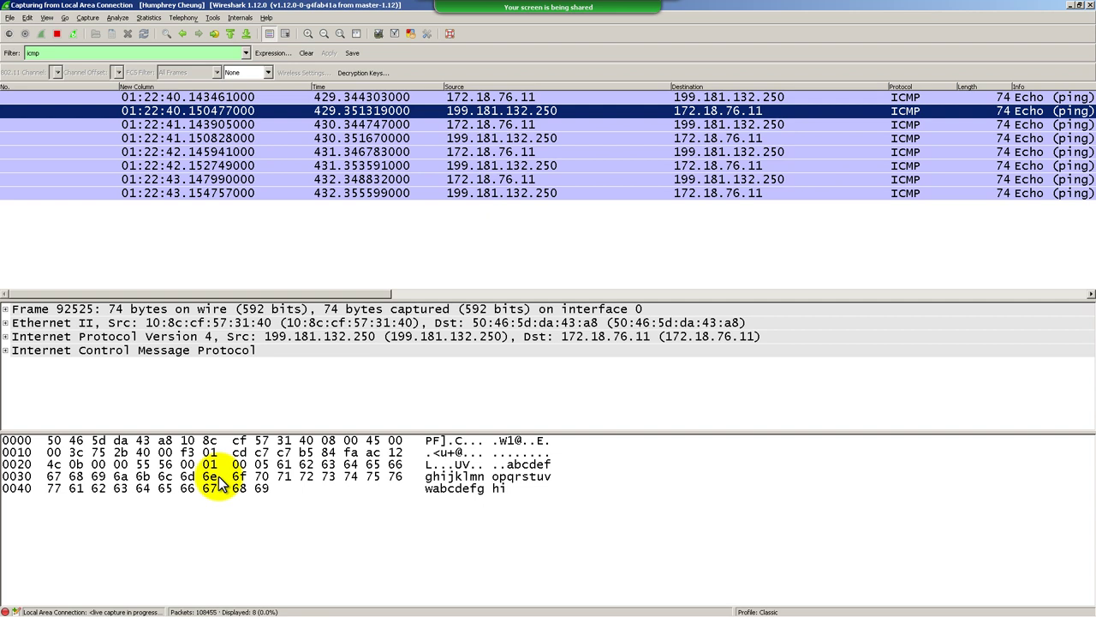
{"action": "key", "text": "Down"}
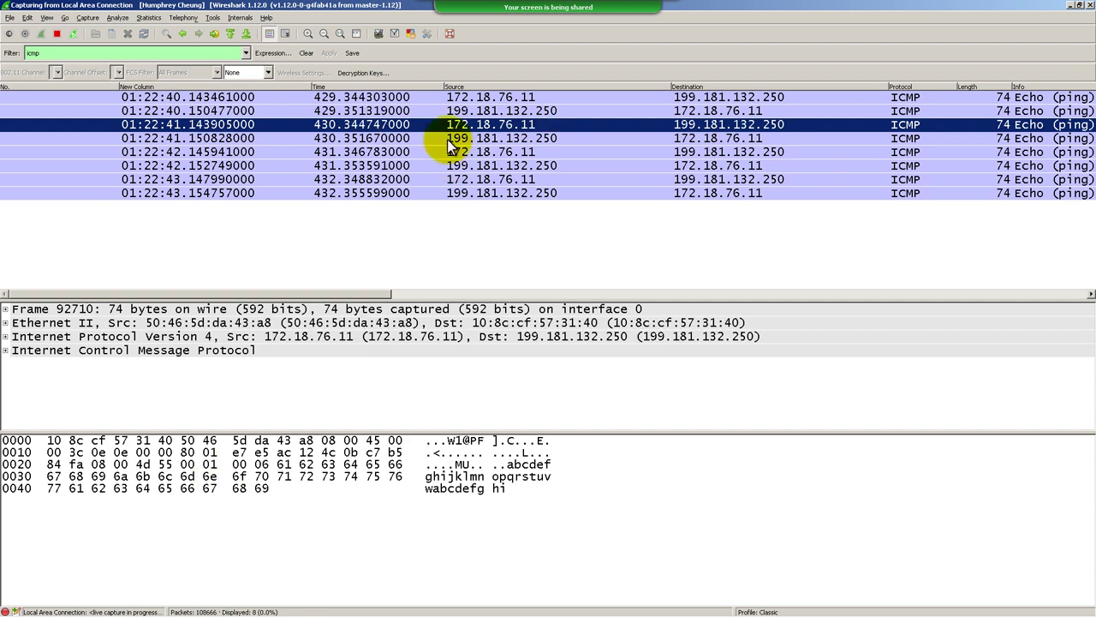
{"action": "left_click", "coordinate": [449, 137]}
{"action": "left_click", "coordinate": [461, 154]}
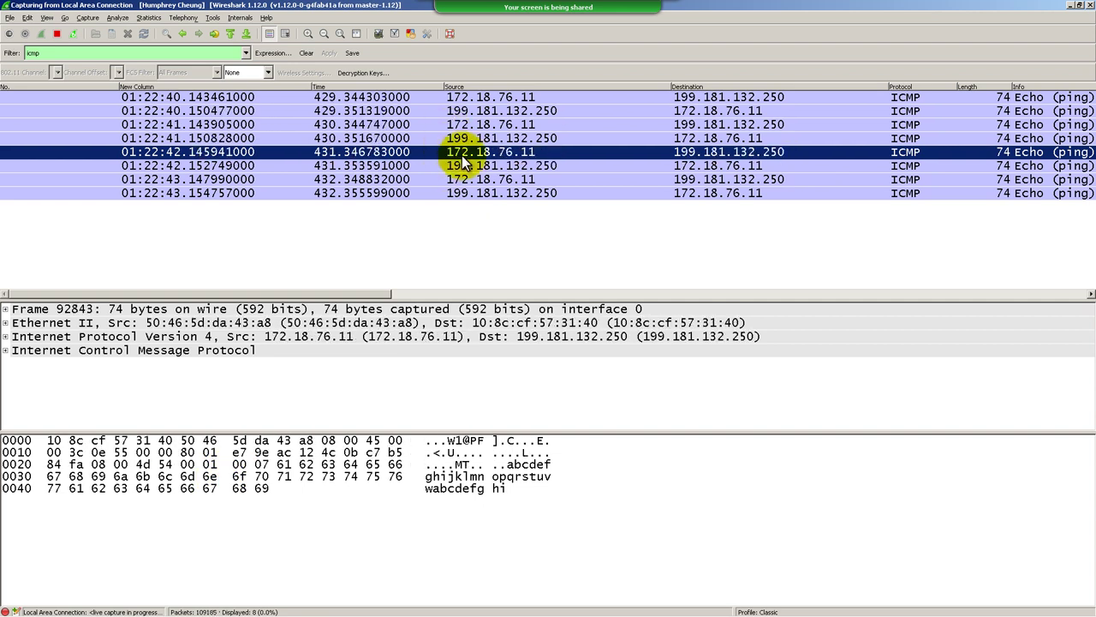
{"action": "left_click", "coordinate": [467, 181]}
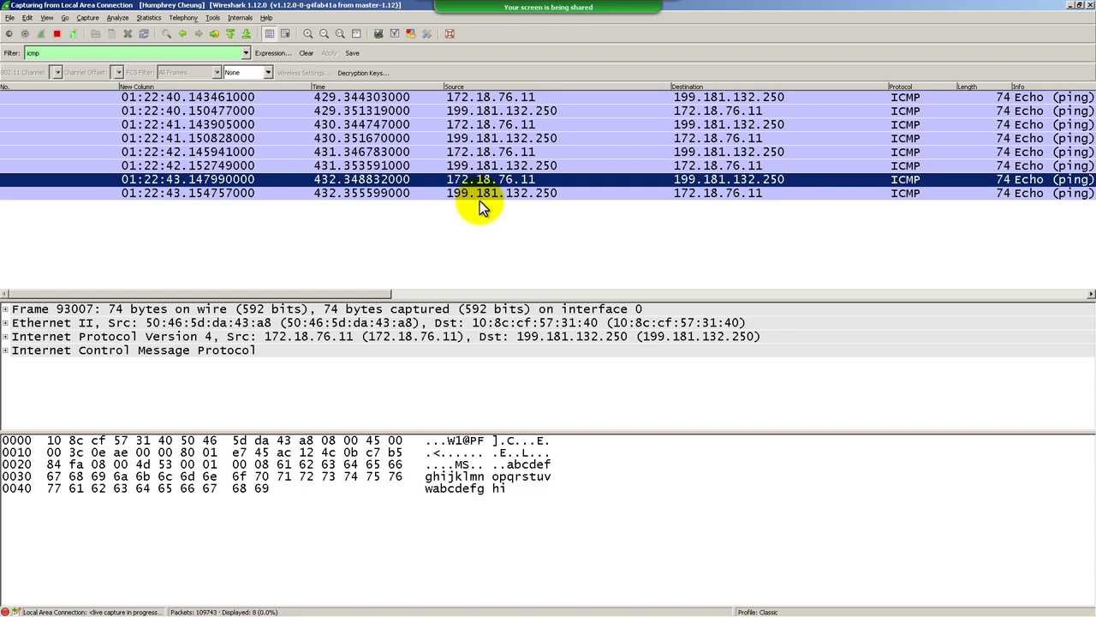
{"action": "left_click", "coordinate": [480, 167]}
{"action": "left_click", "coordinate": [482, 151]}
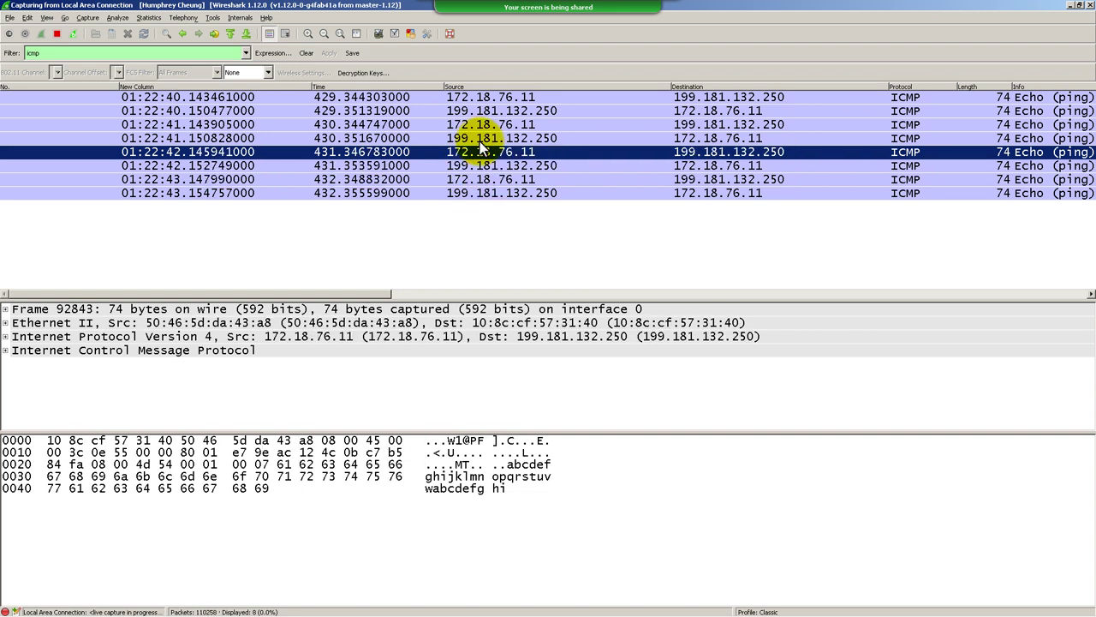
{"action": "left_click", "coordinate": [480, 114]}
{"action": "left_click", "coordinate": [482, 126]}
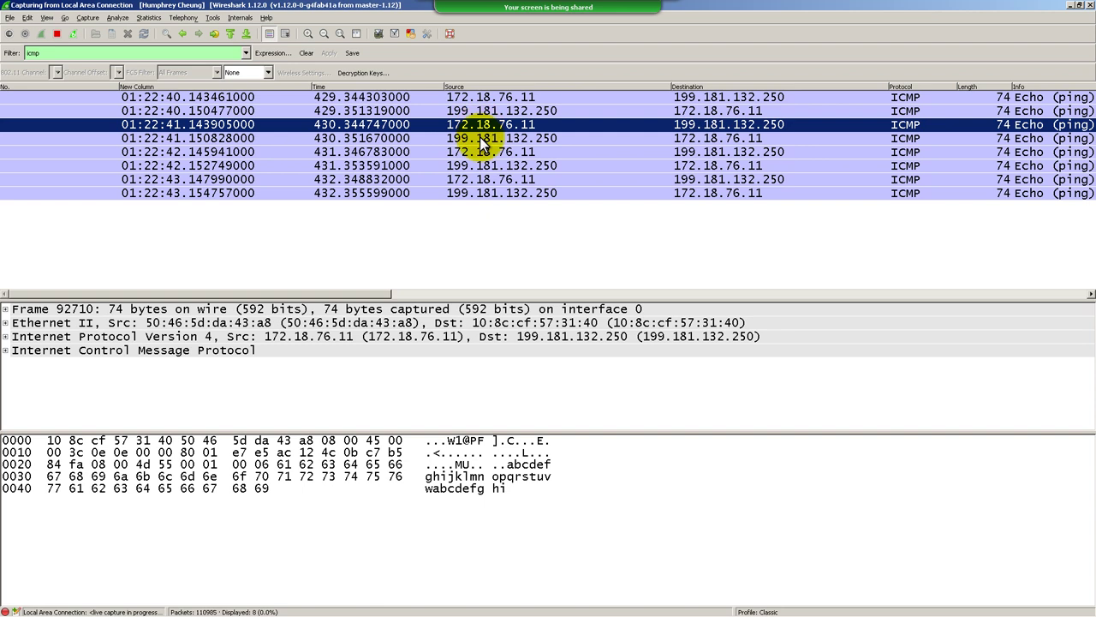
Locate the fourth ICMP packet's data text from the raw bytes, and step through the neighbouring echo requests and replies
{"action": "left_click", "coordinate": [481, 141]}
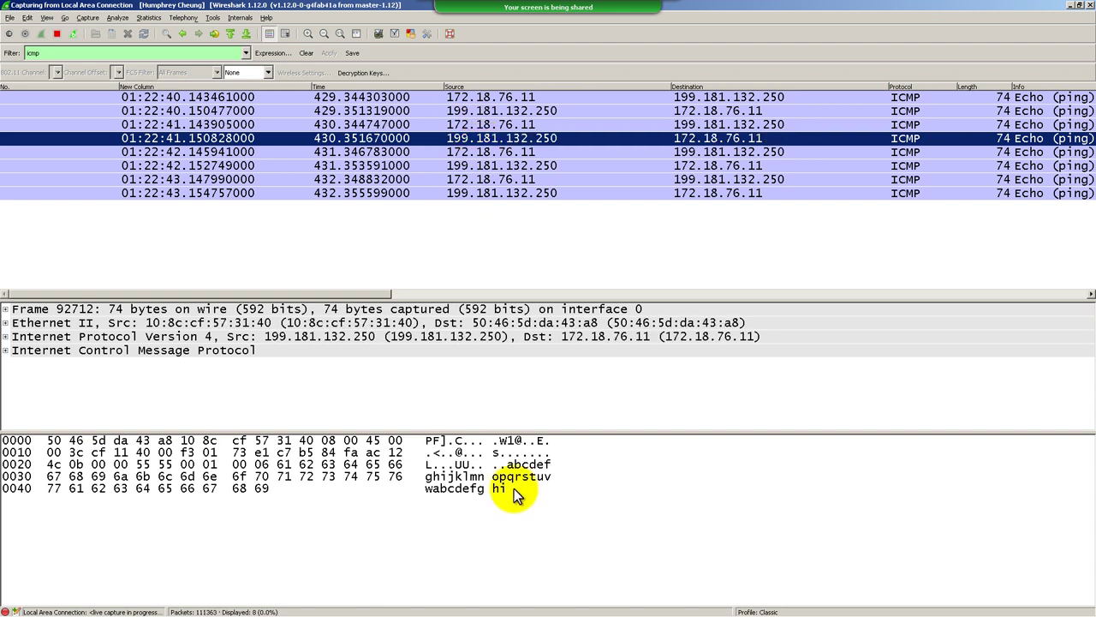
{"action": "left_click", "coordinate": [483, 489]}
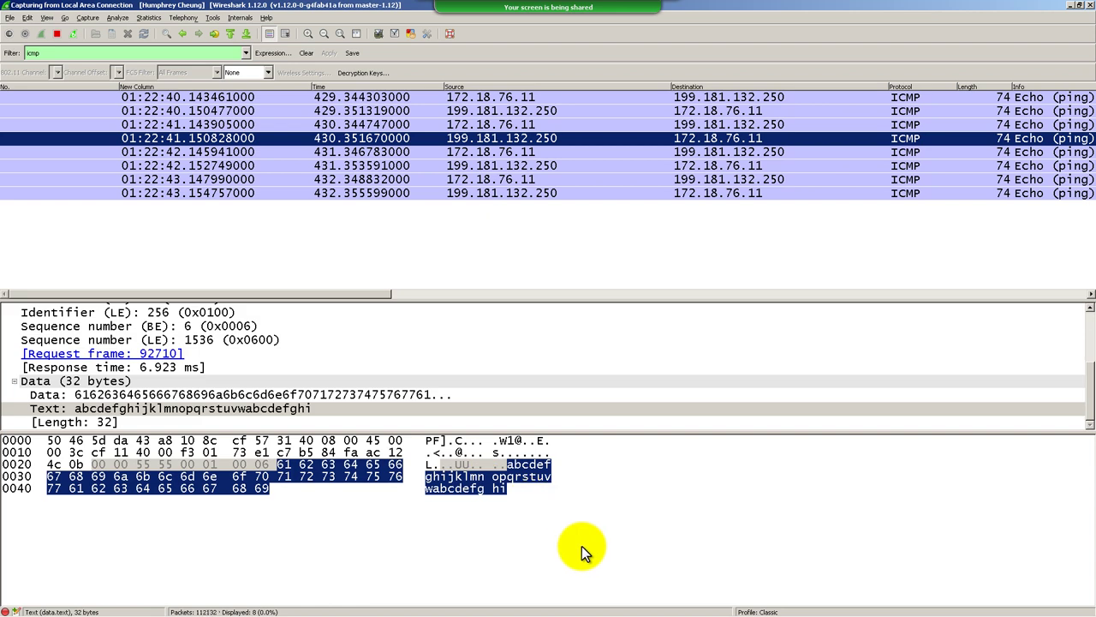
{"action": "left_click", "coordinate": [549, 166]}
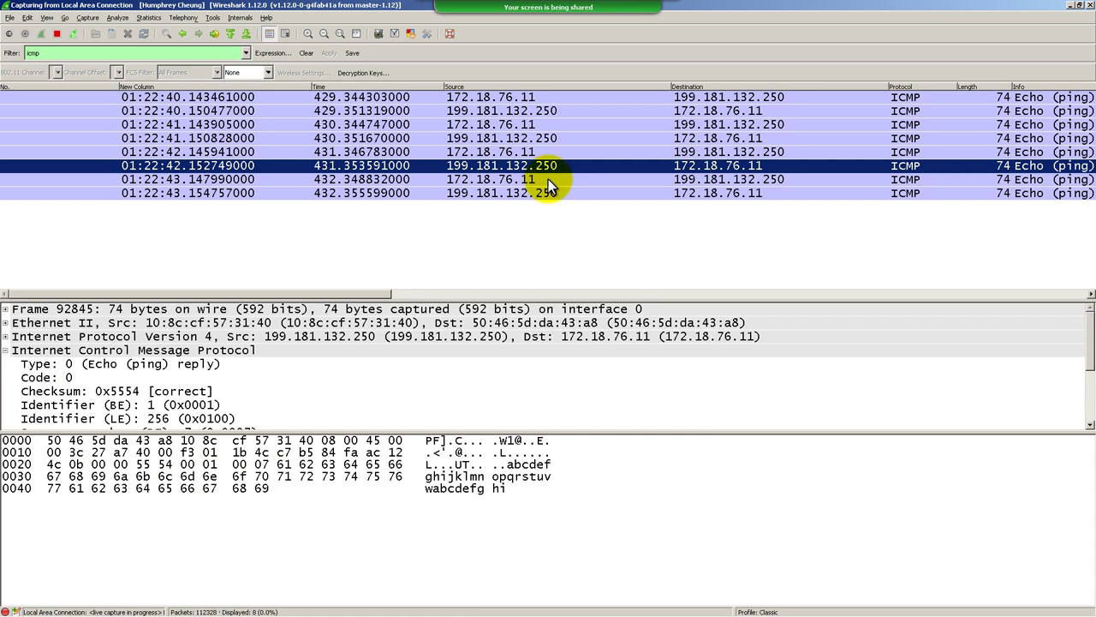
{"action": "key", "text": "Down"}
{"action": "key", "text": "Down"}
{"action": "key", "text": "Up"}
{"action": "key", "text": "Up"}
{"action": "key", "text": "Up"}
{"action": "key", "text": "Up"}
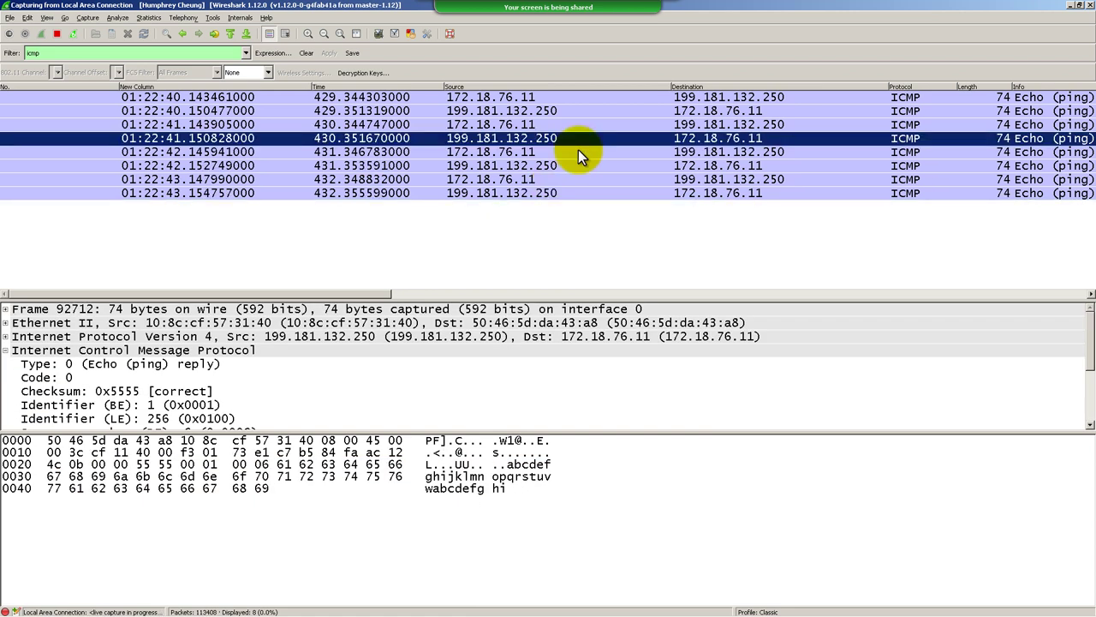
Move from the second ICMP packet down to the fourth and highlight its data payload in the packet bytes
{"action": "left_click", "coordinate": [572, 113]}
{"action": "key", "text": "Down"}
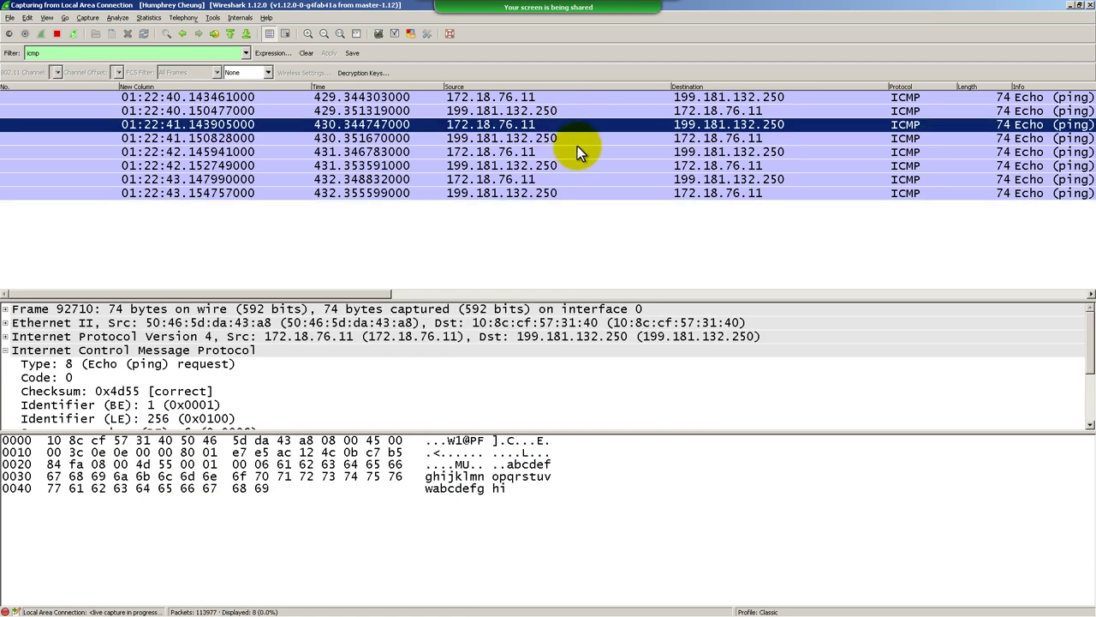
{"action": "key", "text": "Down"}
{"action": "left_click", "coordinate": [514, 483]}
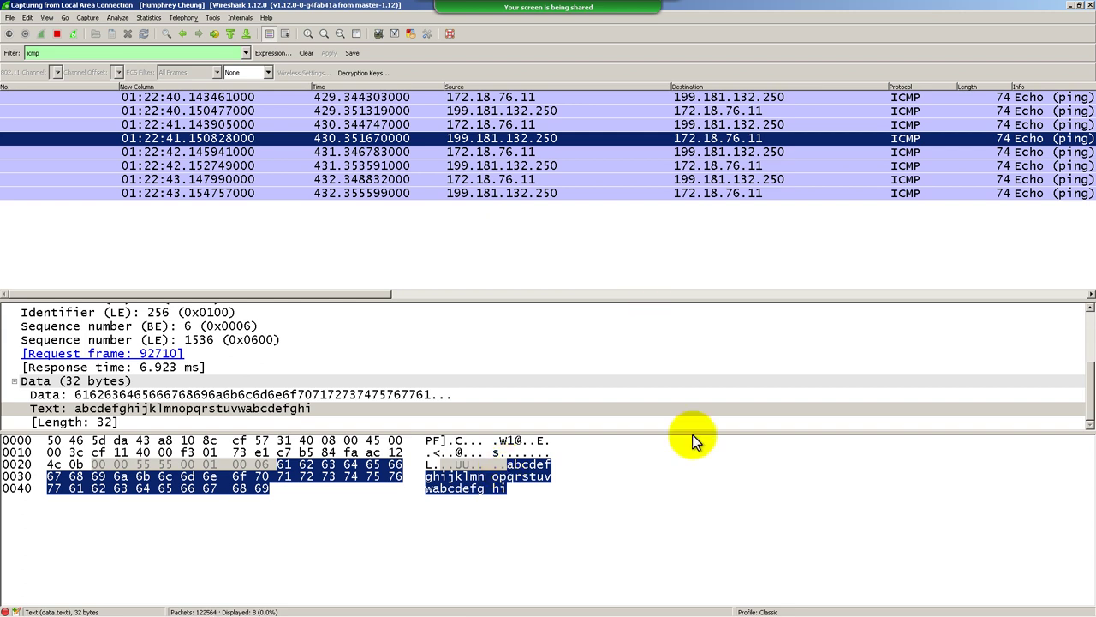
Enlarge the packet details area by shrinking both the packet bytes and the packet list, until the whole ICMP section fits
{"action": "left_click_drag", "start_coordinate": [692, 434], "coordinate": [709, 500]}
{"action": "left_click_drag", "start_coordinate": [387, 485], "coordinate": [387, 500]}
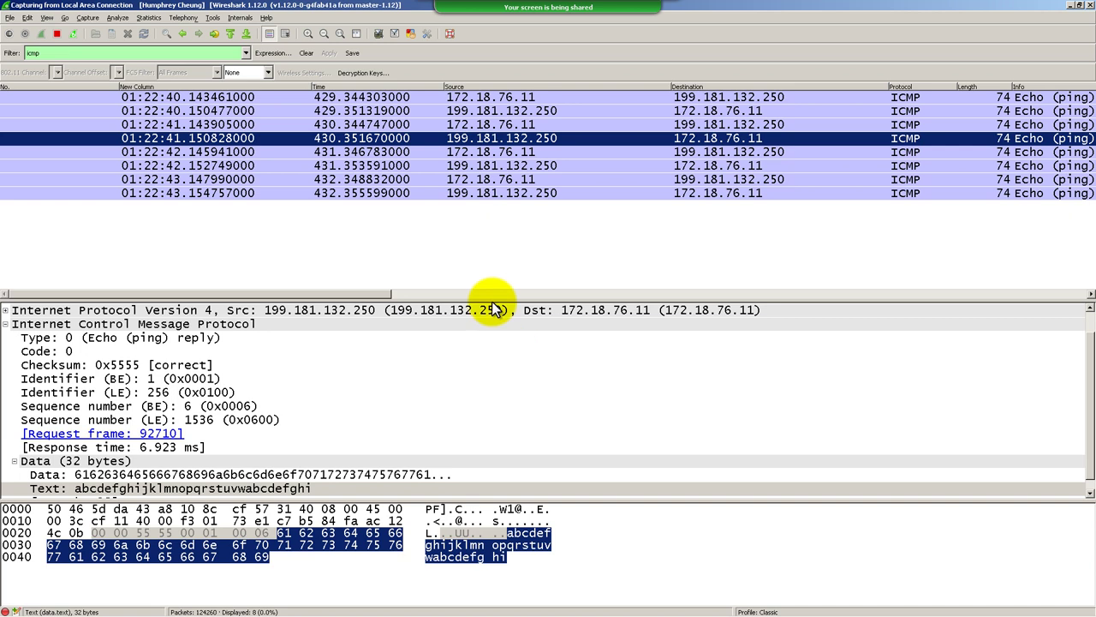
{"action": "left_click_drag", "start_coordinate": [493, 301], "coordinate": [498, 214]}
{"action": "scroll", "coordinate": [500, 304], "scroll_direction": "up", "scroll_amount": 1}
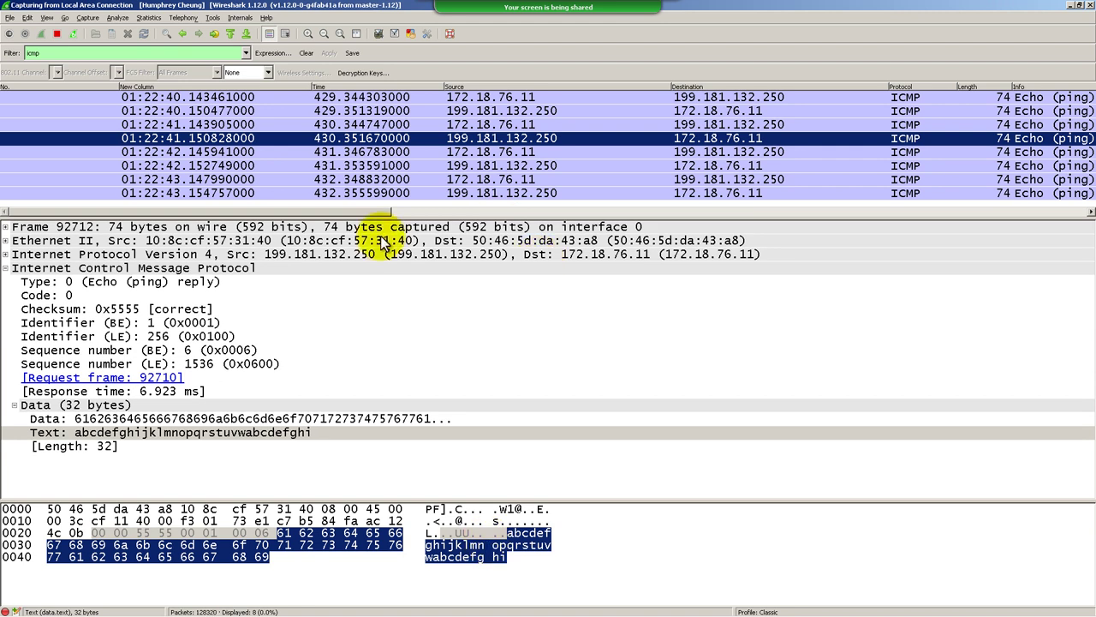
Hide the Packet Bytes pane and give the packet list slightly more height
{"action": "left_click", "coordinate": [27, 17]}
{"action": "left_click", "coordinate": [44, 19]}
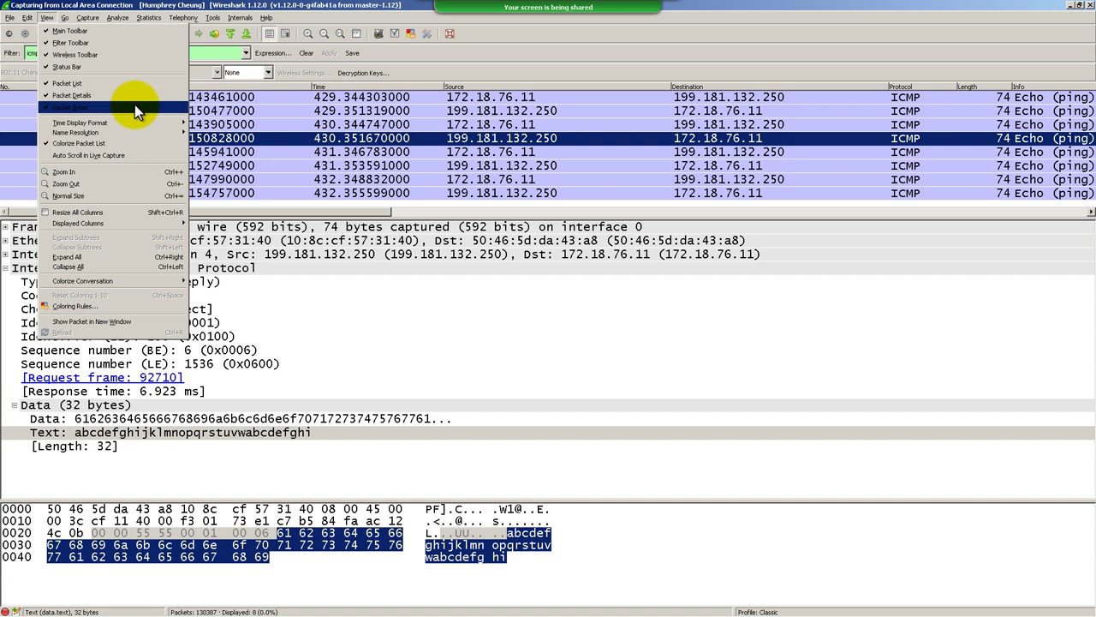
{"action": "left_click", "coordinate": [135, 105]}
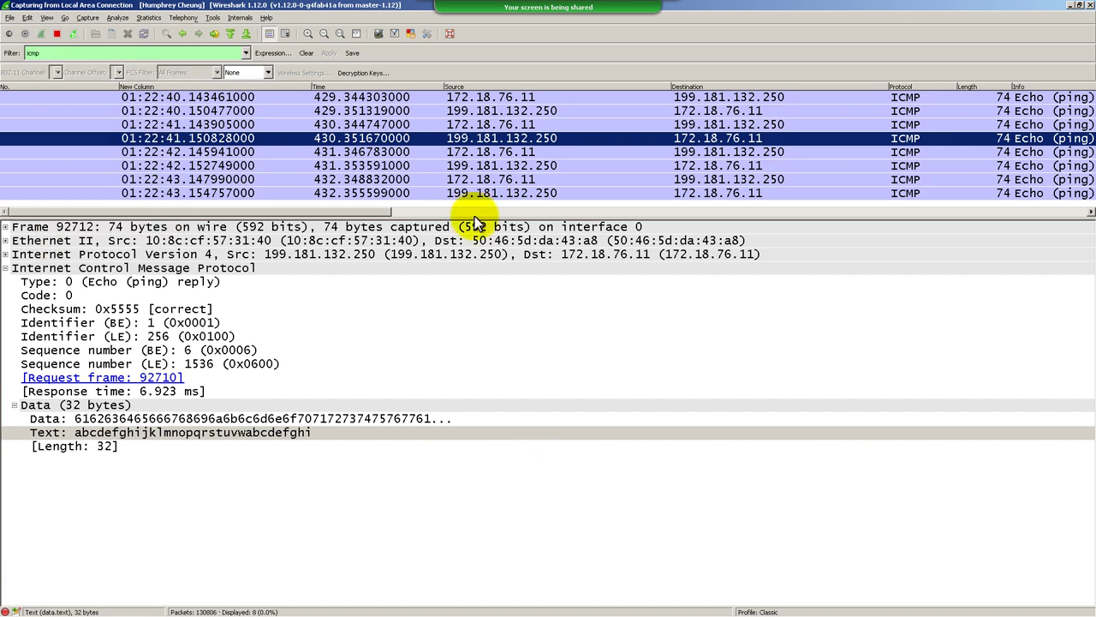
{"action": "left_click_drag", "start_coordinate": [475, 219], "coordinate": [478, 252]}
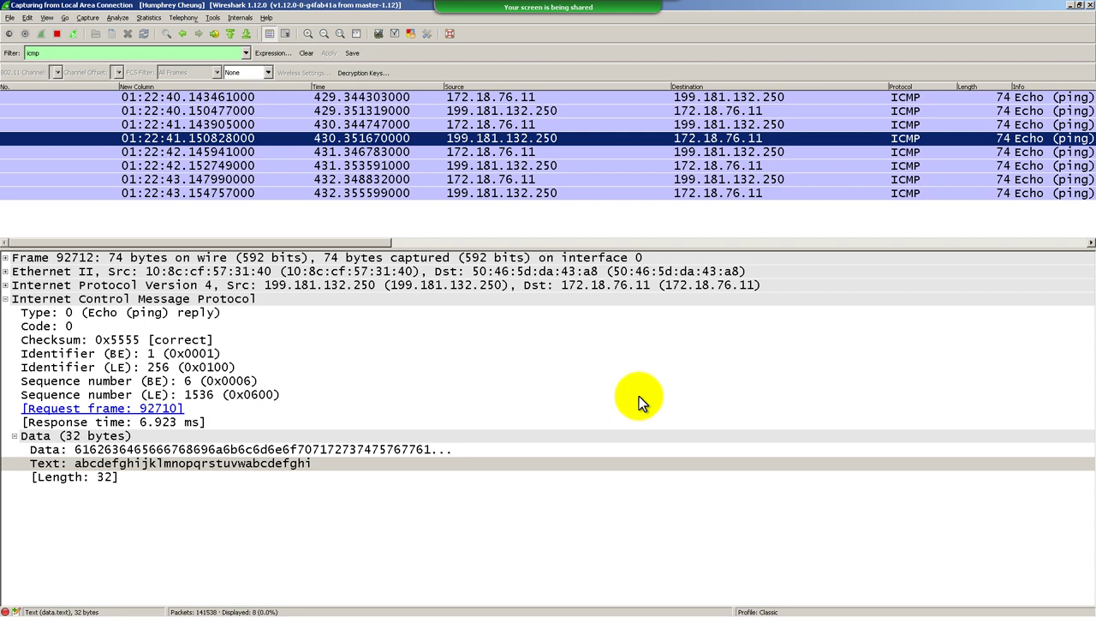
Alternate between the fourth, fifth and sixth ICMP packets to compare the request and reply details
{"action": "left_click", "coordinate": [622, 153]}
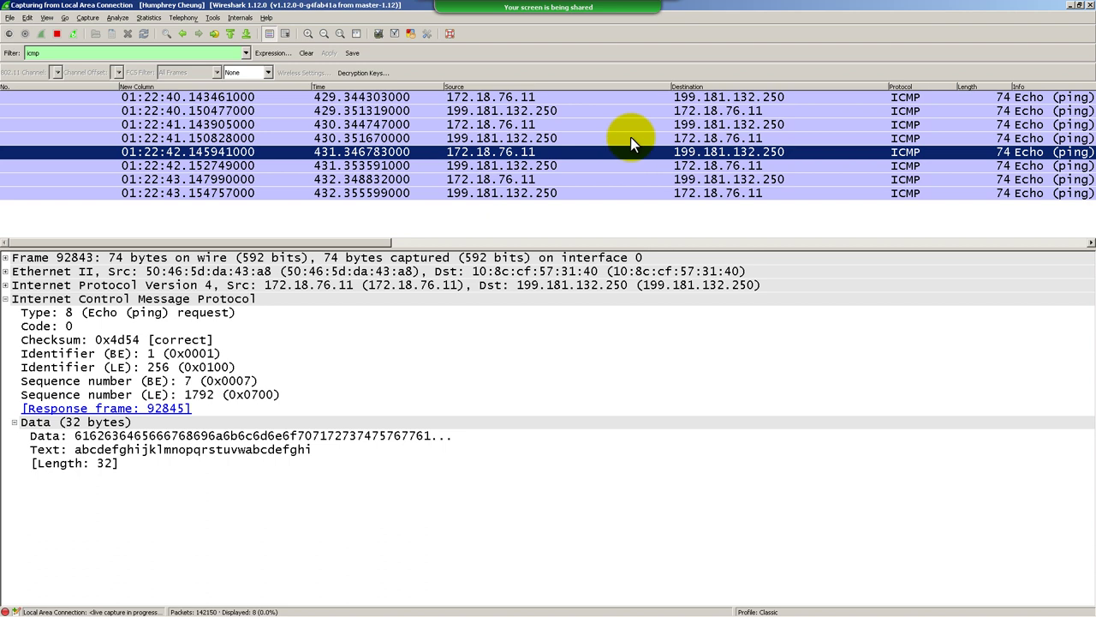
{"action": "left_click", "coordinate": [631, 138]}
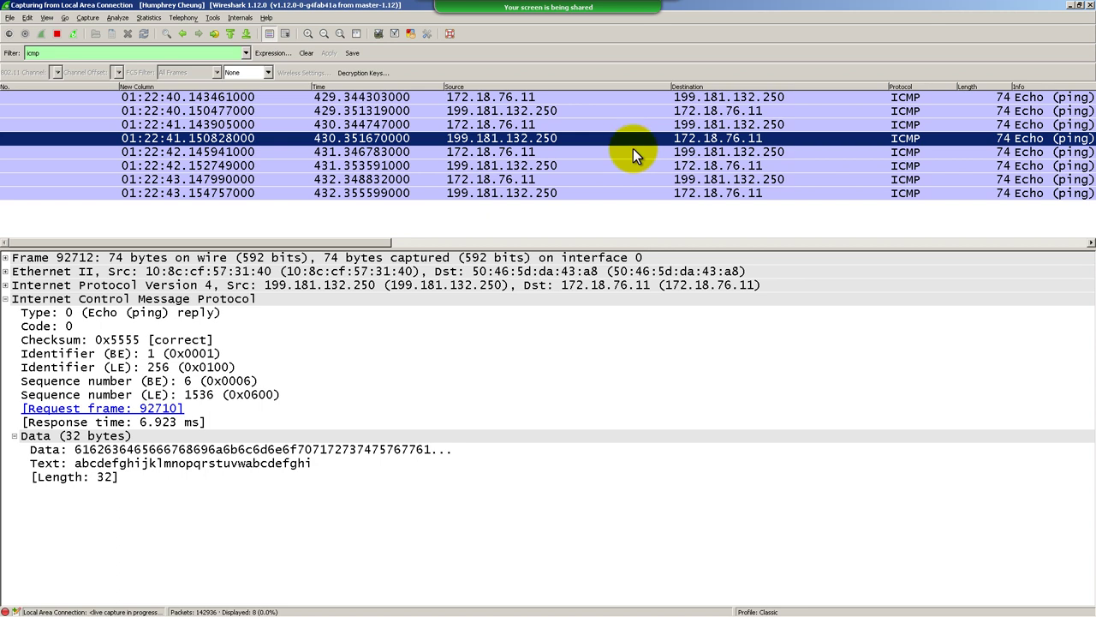
{"action": "left_click", "coordinate": [634, 152]}
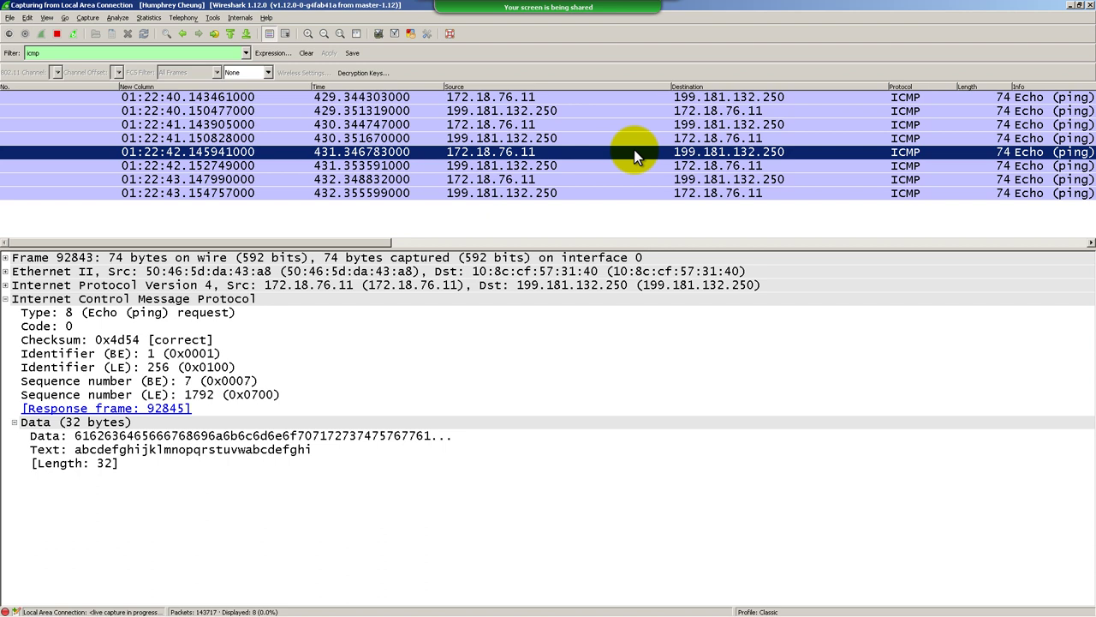
{"action": "left_click", "coordinate": [622, 140]}
{"action": "left_click", "coordinate": [623, 165]}
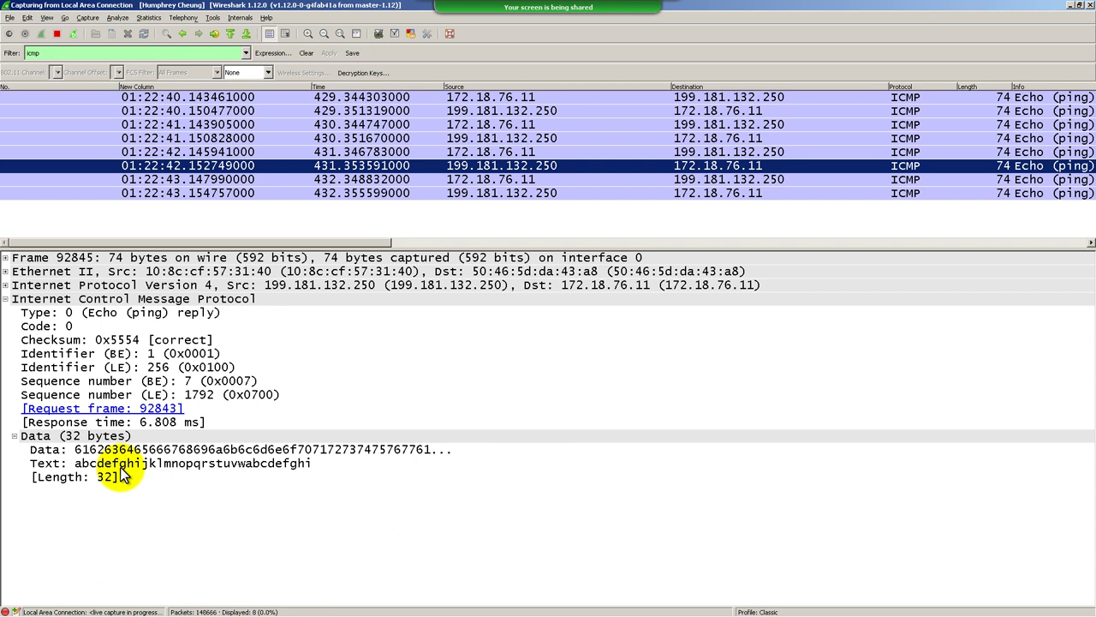
Switch to the Command Prompt and move its window up so both espn.com ping outputs can be read
{"action": "mouse_move", "coordinate": [16, 585]}
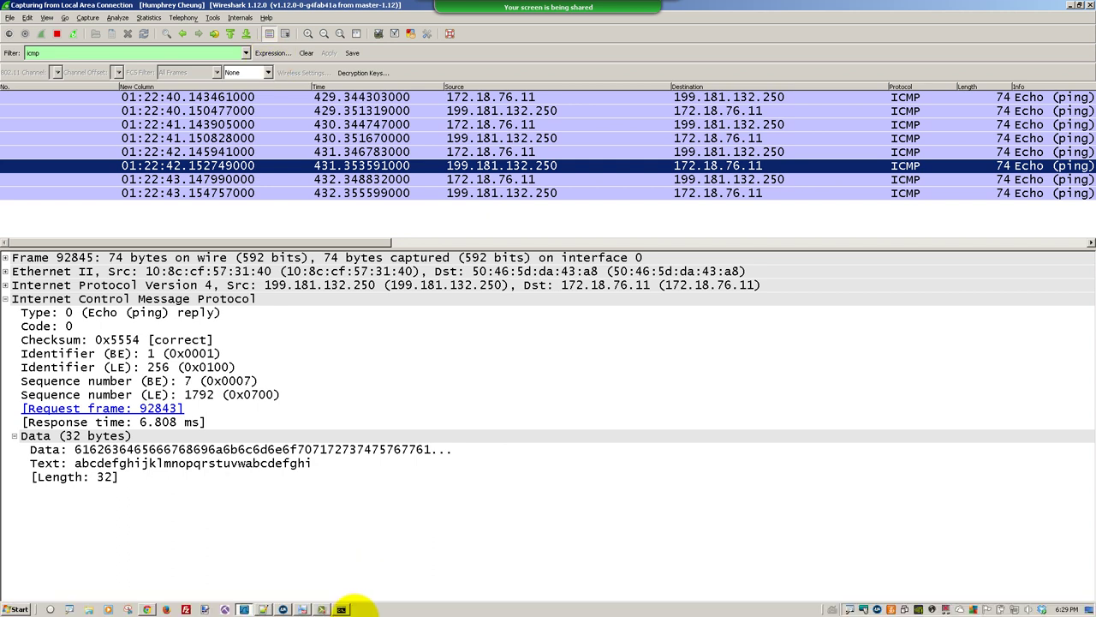
{"action": "left_click", "coordinate": [341, 609]}
{"action": "left_click", "coordinate": [484, 92]}
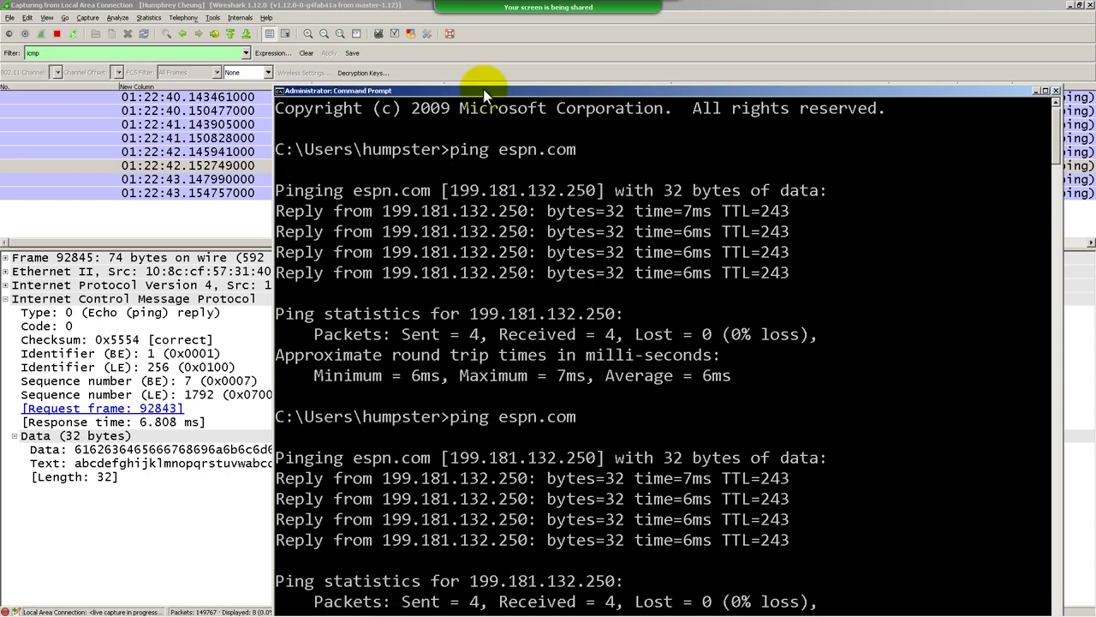
{"action": "left_click_drag", "start_coordinate": [484, 92], "coordinate": [481, 22]}
{"action": "left_click", "coordinate": [700, 213]}
{"action": "left_click", "coordinate": [556, 432]}
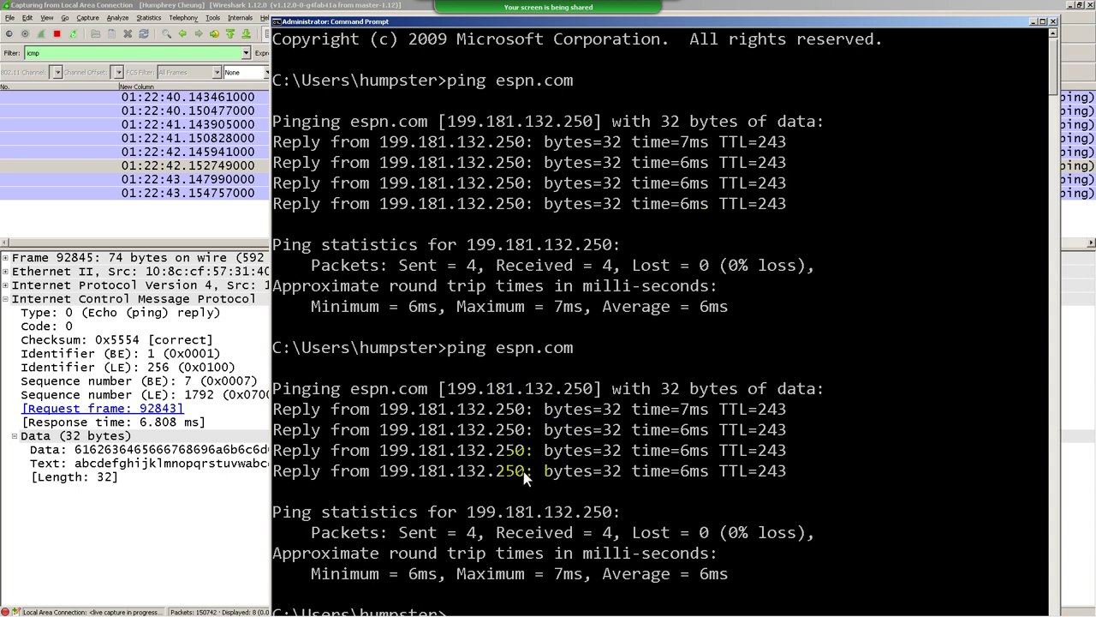
Circle the second espn.com ping's results in red and mark the ICMP details in the capture behind it
{"action": "mouse_move", "coordinate": [485, 324]}
{"action": "left_mouse_down"}
{"action": "mouse_move", "coordinate": [523, 334]}
{"action": "mouse_move", "coordinate": [487, 527]}
{"action": "left_mouse_up"}
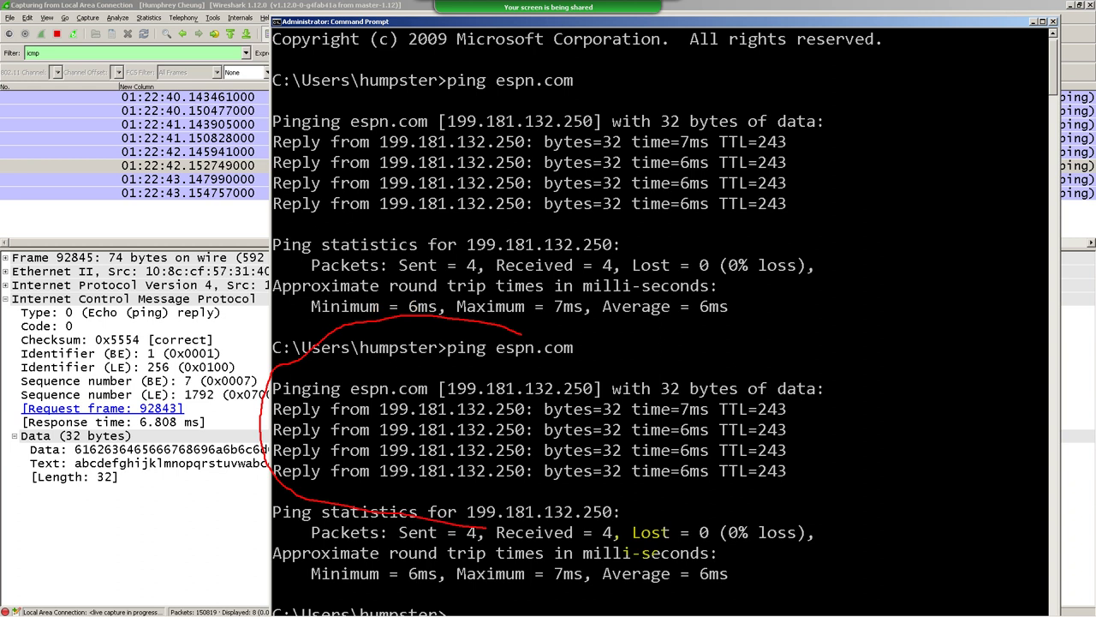
{"action": "left_click_drag", "start_coordinate": [646, 532], "coordinate": [659, 336]}
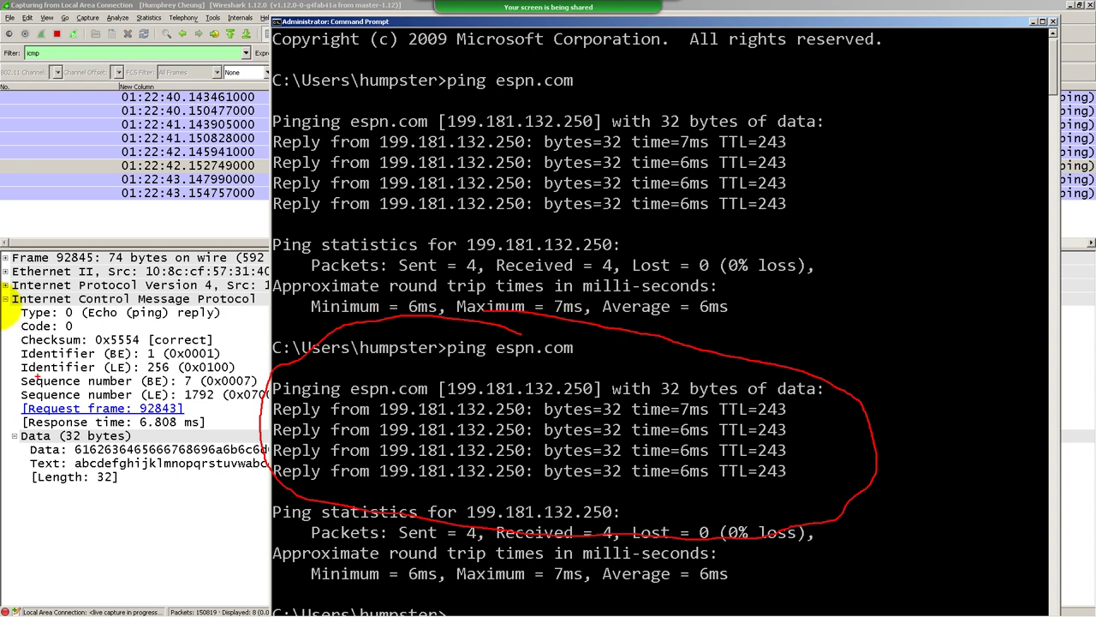
{"action": "left_click_drag", "start_coordinate": [5, 306], "coordinate": [101, 502]}
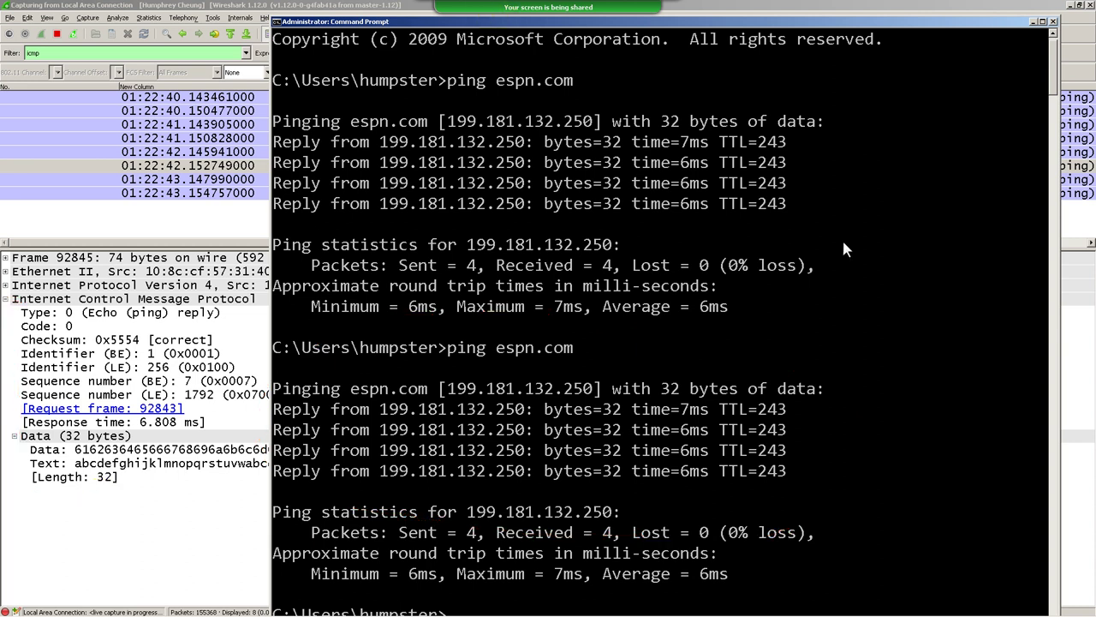
Close the Command Prompt and minimize Wireshark to return to the Hackpad course notes in the browser
{"action": "left_click", "coordinate": [1052, 22]}
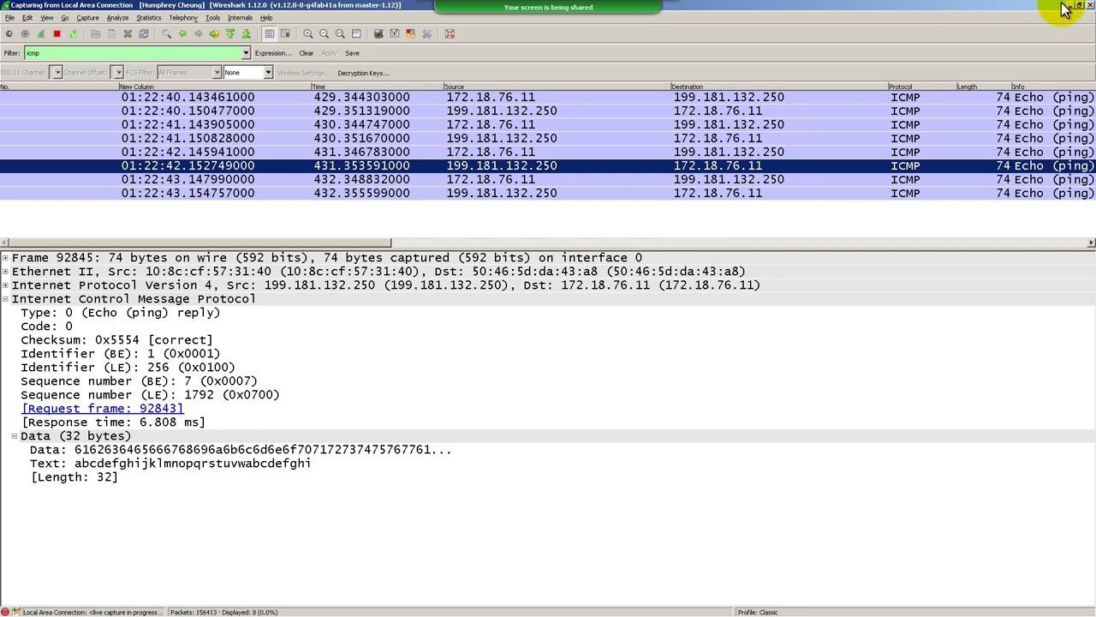
{"action": "left_click", "coordinate": [1066, 7]}
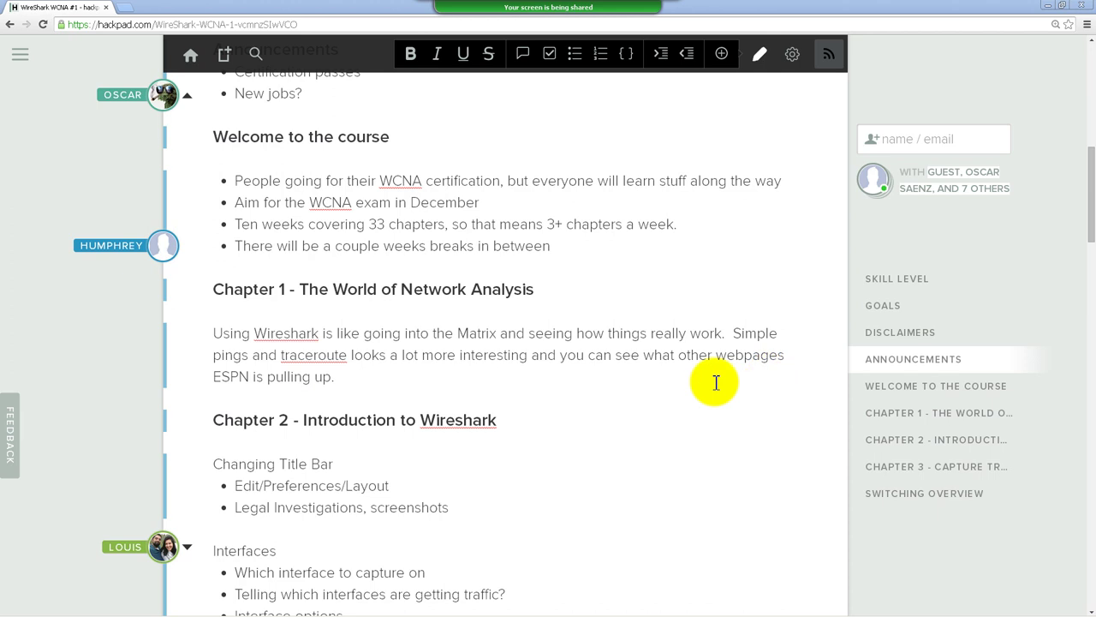
Add the line "Network optimization" below the Chapter 1 paragraph, separated by a blank line
{"action": "left_click", "coordinate": [670, 385]}
{"action": "key", "text": "Return"}
{"action": "key", "text": "Return"}
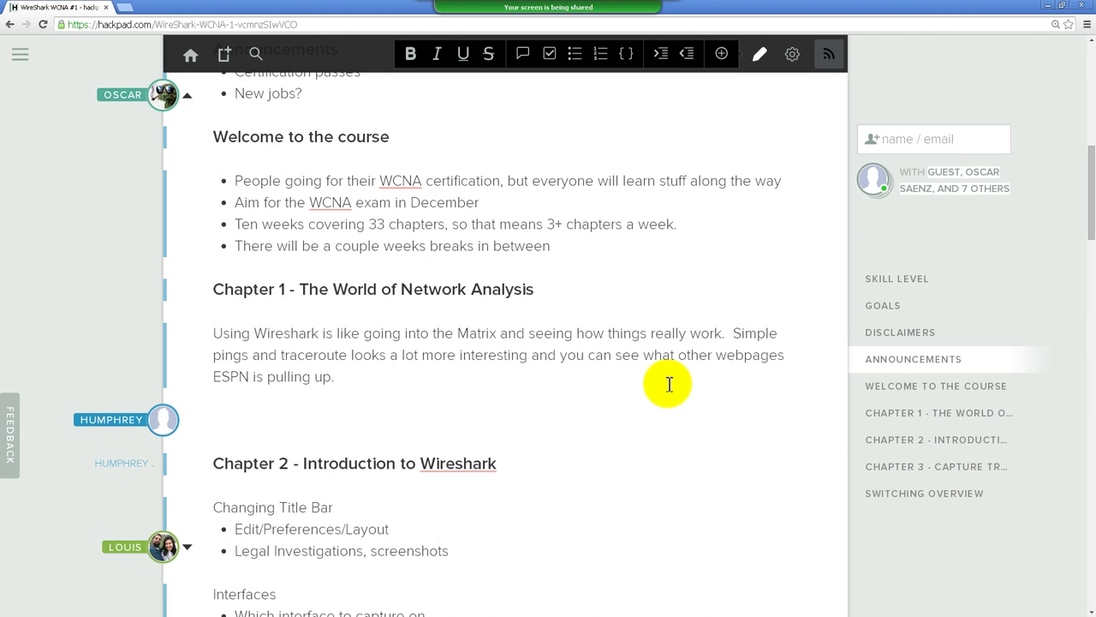
{"action": "type", "text": "Network op"}
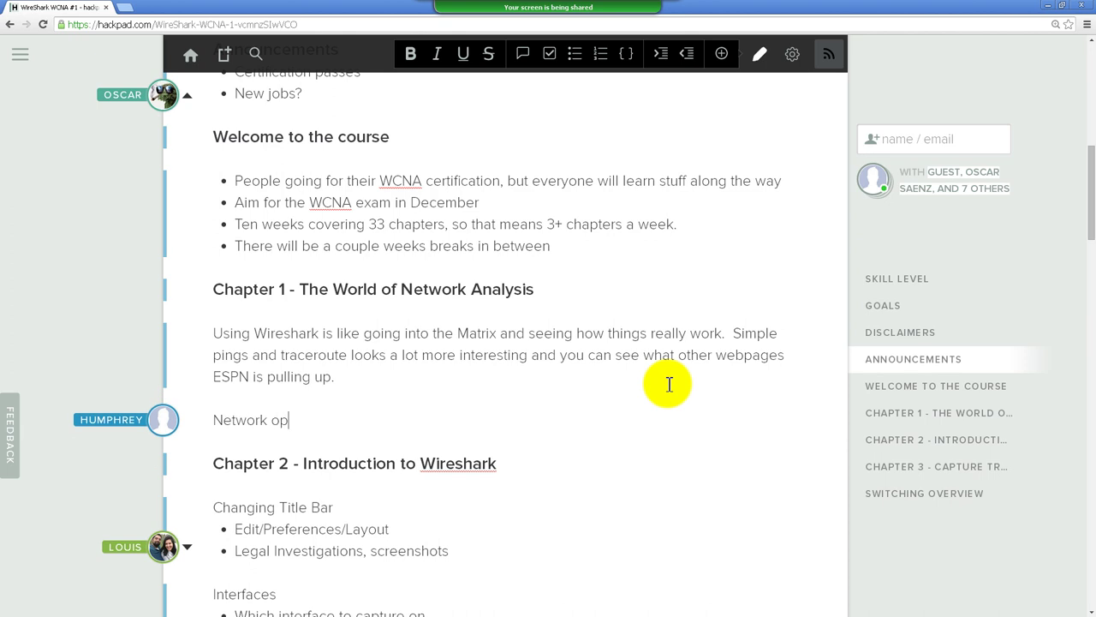
{"action": "type", "text": "timization"}
{"action": "key", "text": "Return"}
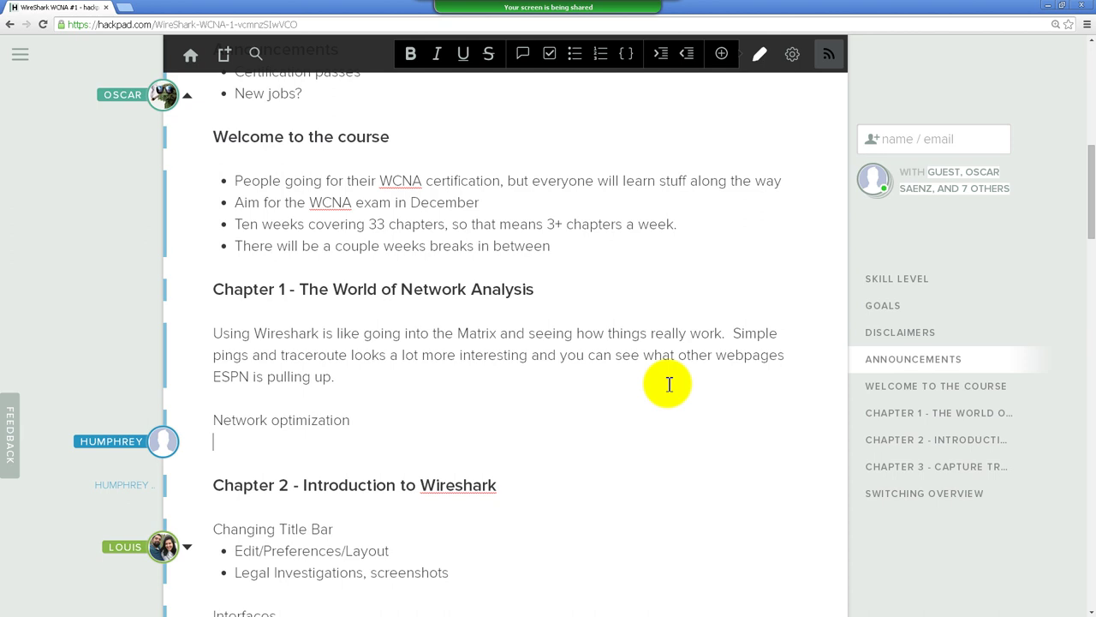
Insert the line "Network troubleshooting" directly above "Network optimization"
{"action": "key", "text": "Return"}
{"action": "key", "text": "Up"}
{"action": "type", "text": "Ne"}
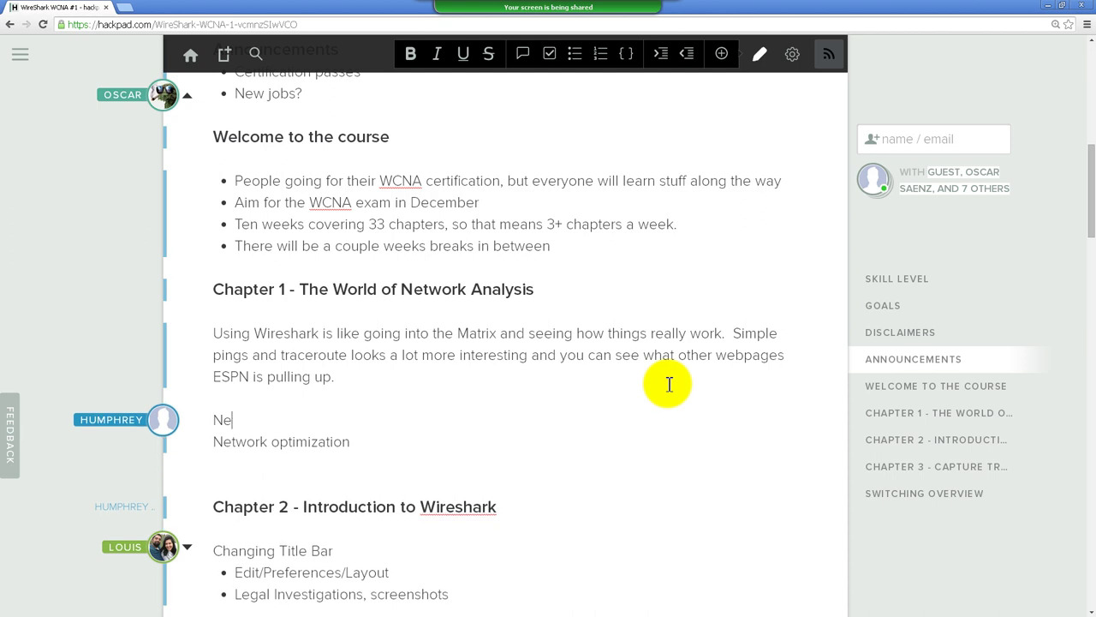
{"action": "type", "text": "twork troublesho"}
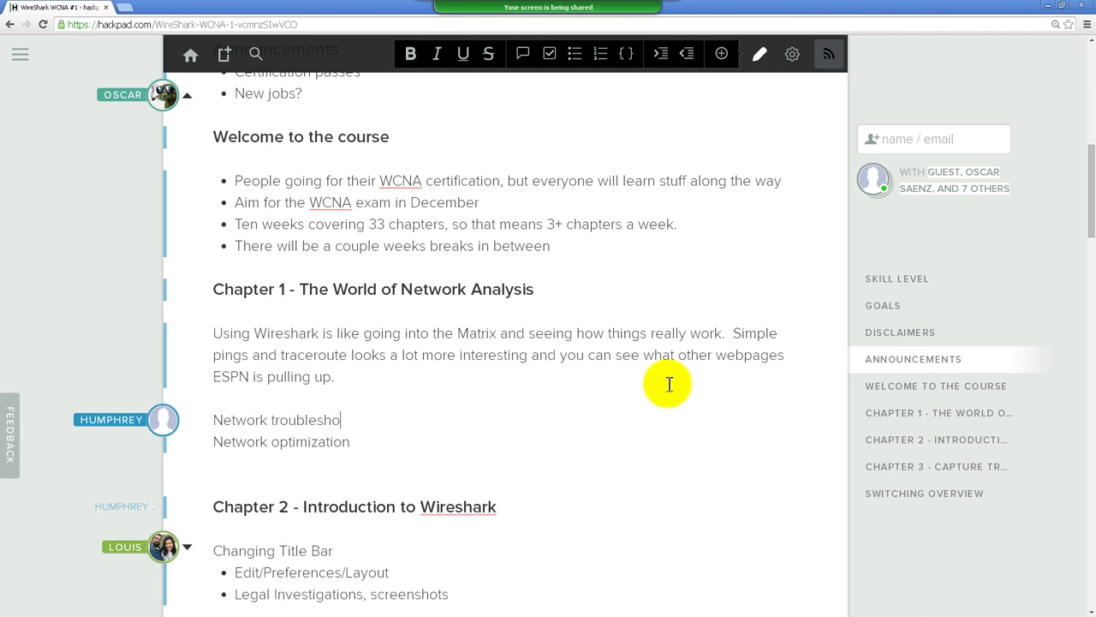
{"action": "type", "text": "oting"}
Add the line "Forensic analysis" directly below "Network optimization"
{"action": "key", "text": "Down"}
{"action": "key", "text": "Down"}
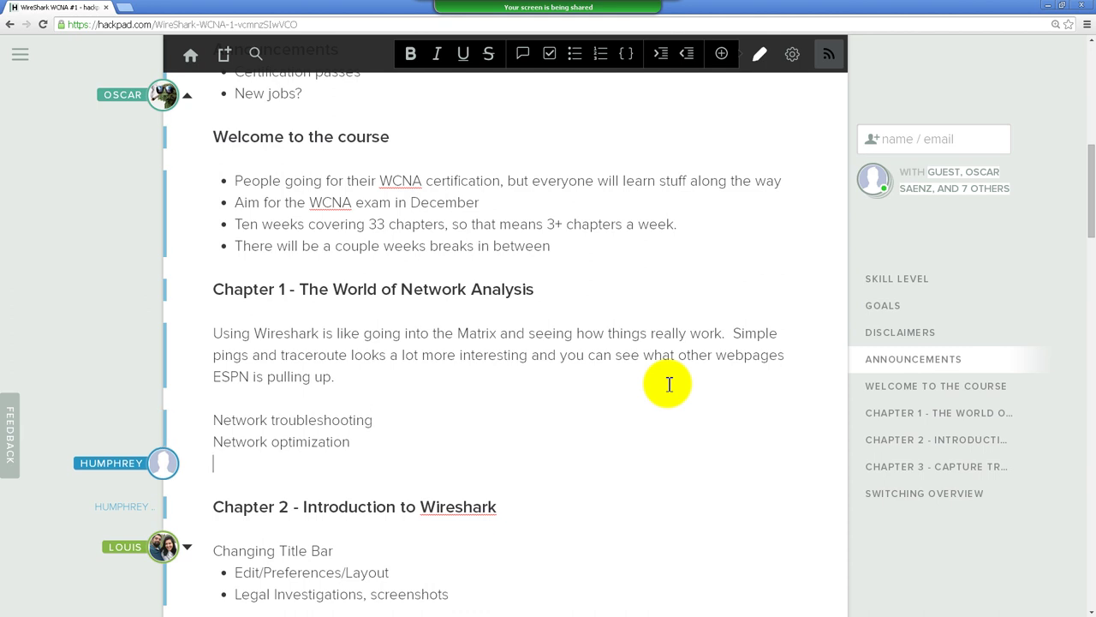
{"action": "type", "text": "Forensic "}
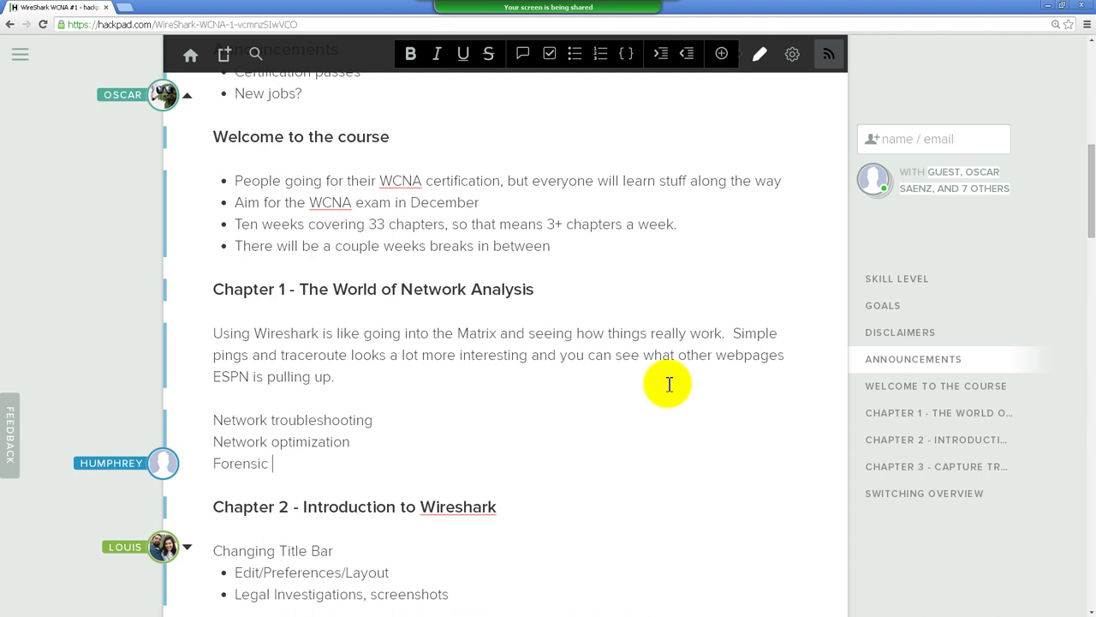
{"action": "type", "text": "analysis"}
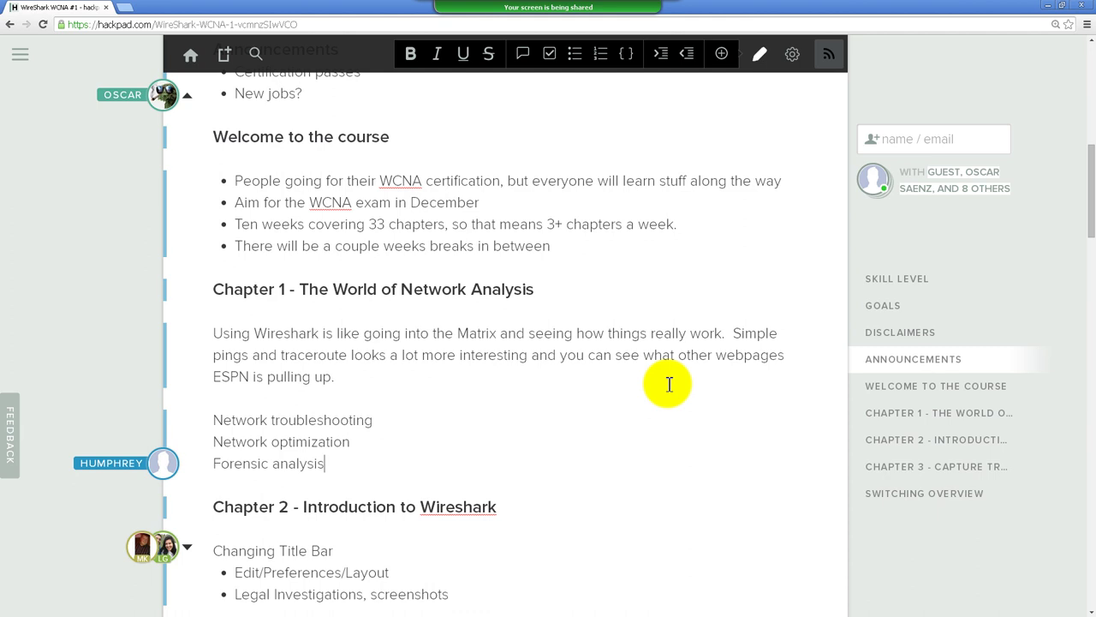
Review the Chapter 2 - Introduction to Wireshark notes, from the title bar topic through interfaces and packet marking
{"action": "left_click", "coordinate": [667, 382]}
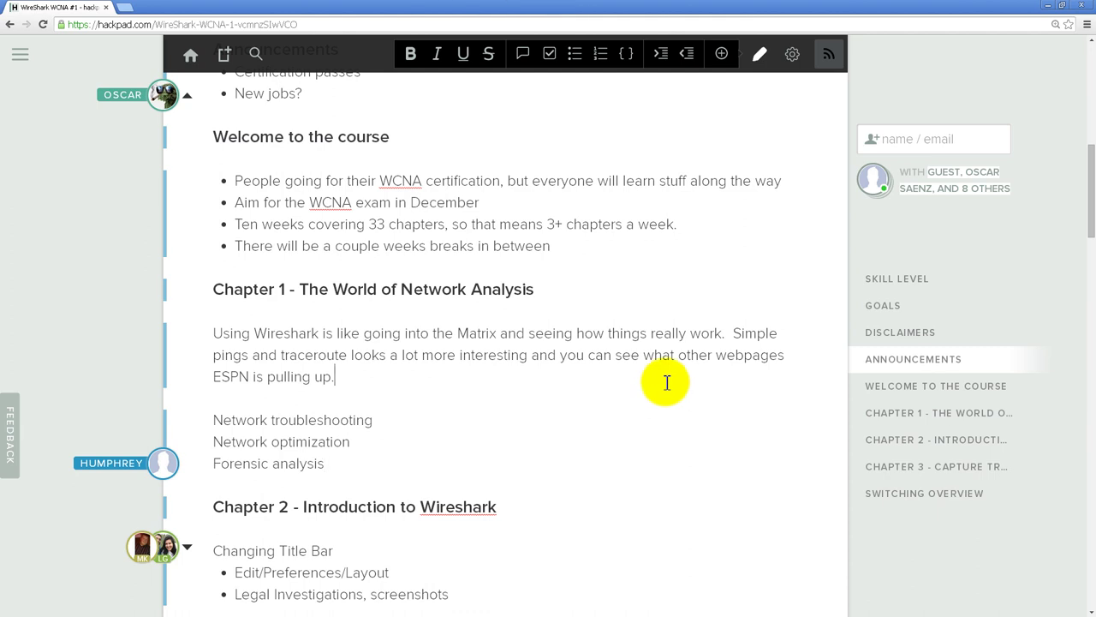
{"action": "scroll", "coordinate": [667, 383], "scroll_direction": "down", "scroll_amount": 4}
{"action": "scroll", "coordinate": [667, 383], "scroll_direction": "down", "scroll_amount": 1}
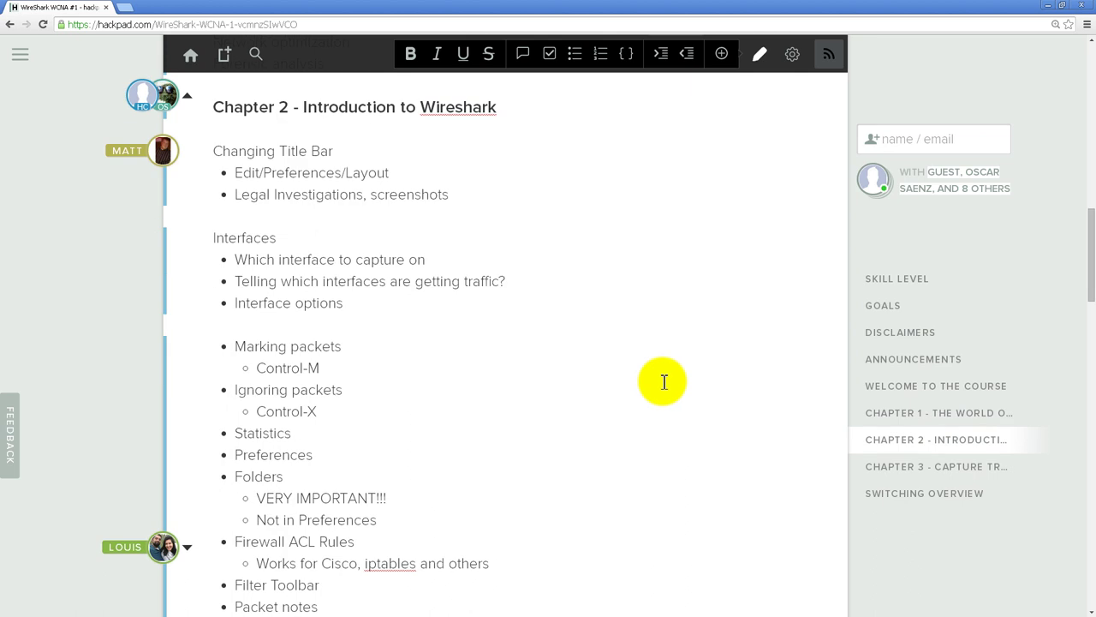
{"action": "scroll", "coordinate": [663, 382], "scroll_direction": "up", "scroll_amount": 2}
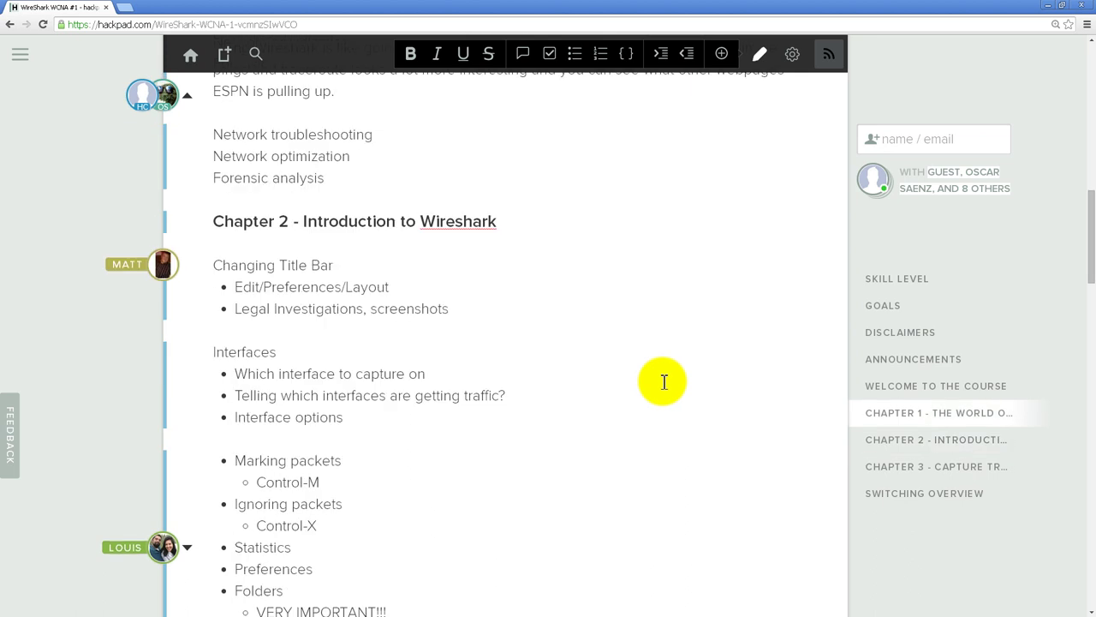
{"action": "scroll", "coordinate": [663, 382], "scroll_direction": "down", "scroll_amount": 1}
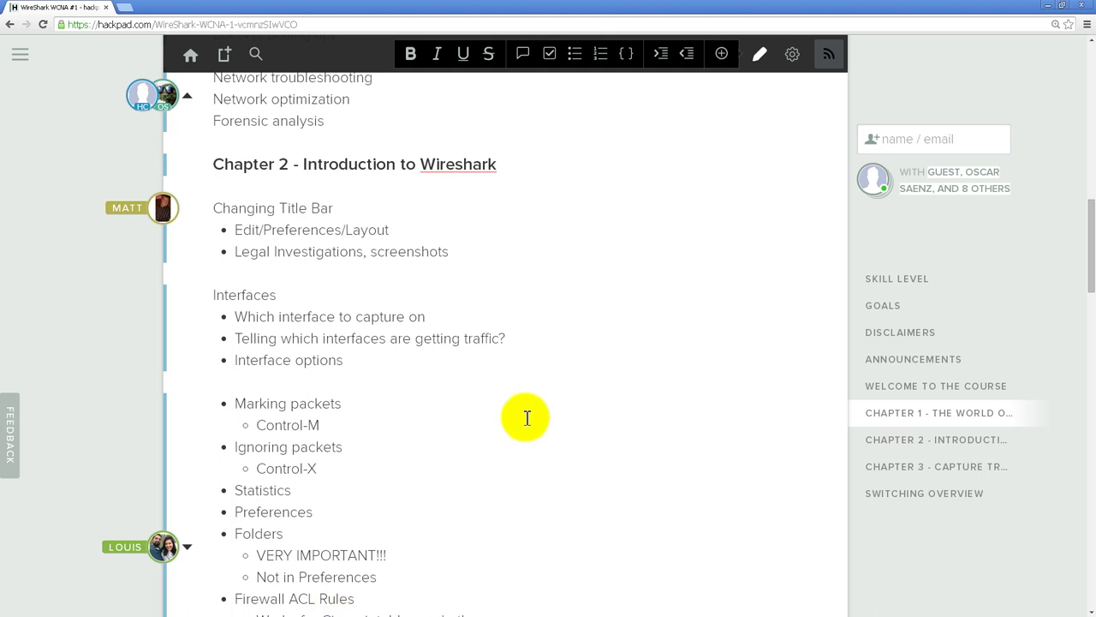
Switch from the Hackpad notes to the Wireshark live capture window
{"action": "key", "text": "alt+Tab"}
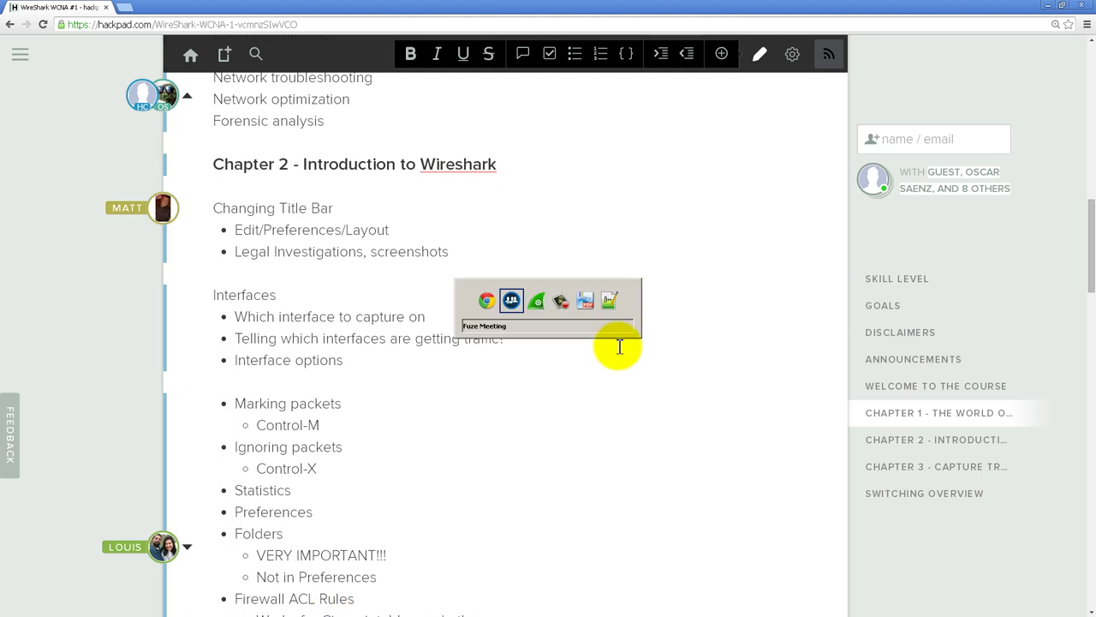
{"action": "key", "text": "alt+Tab"}
{"action": "key", "text": "Tab"}
{"action": "key", "text": "Tab"}
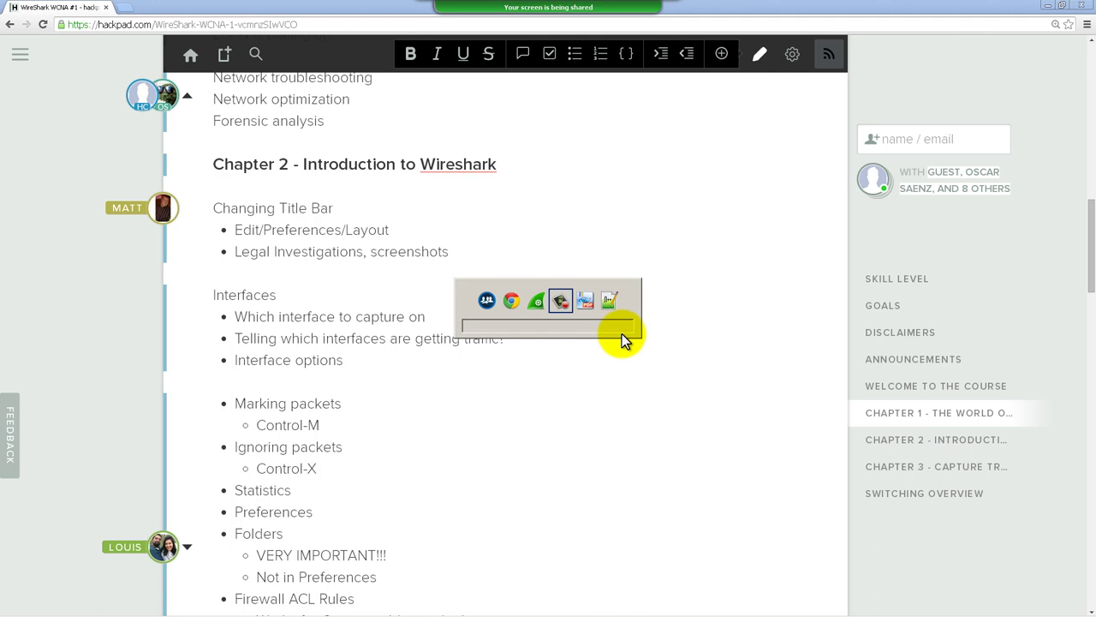
{"action": "left_click", "coordinate": [8, 609]}
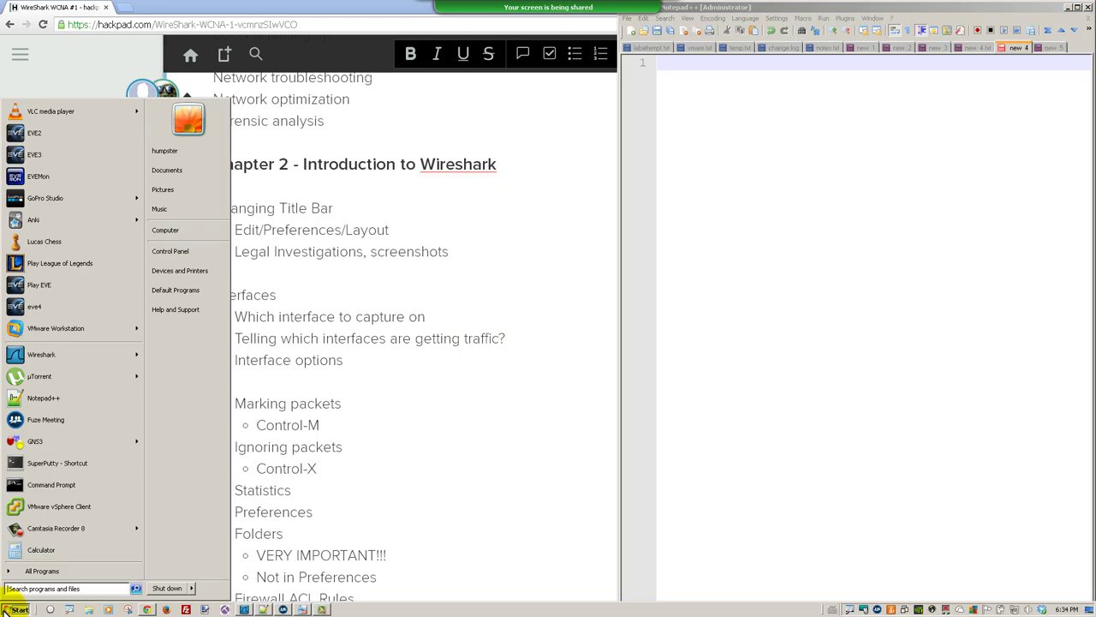
{"action": "left_click", "coordinate": [245, 609]}
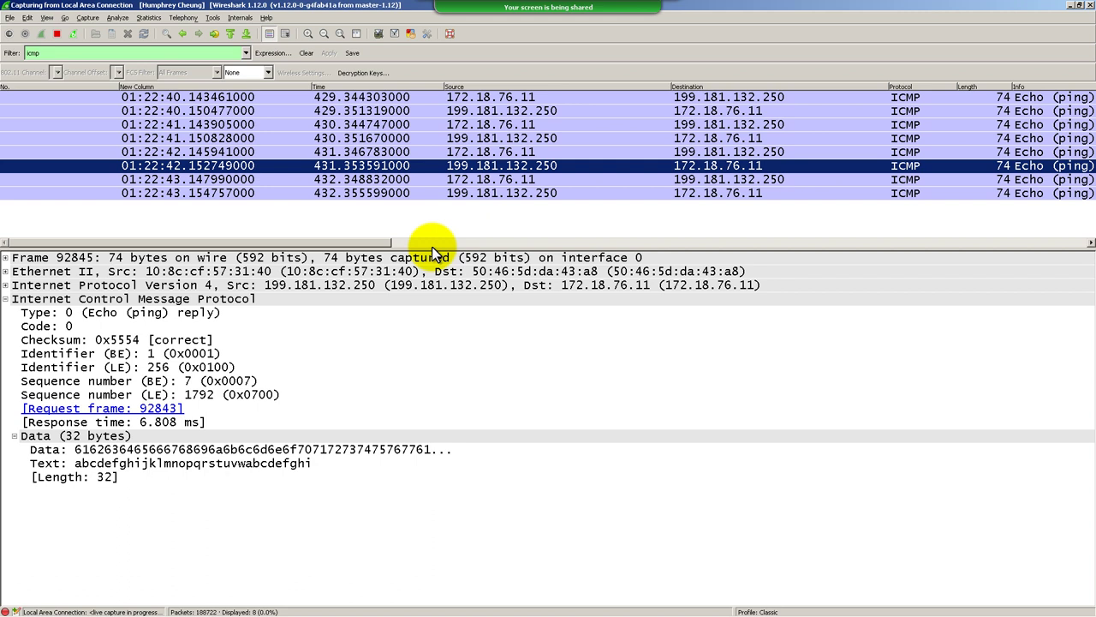
Open the Layout page of the User Interface preferences
{"action": "mouse_move", "coordinate": [546, 53]}
{"action": "left_click", "coordinate": [28, 18]}
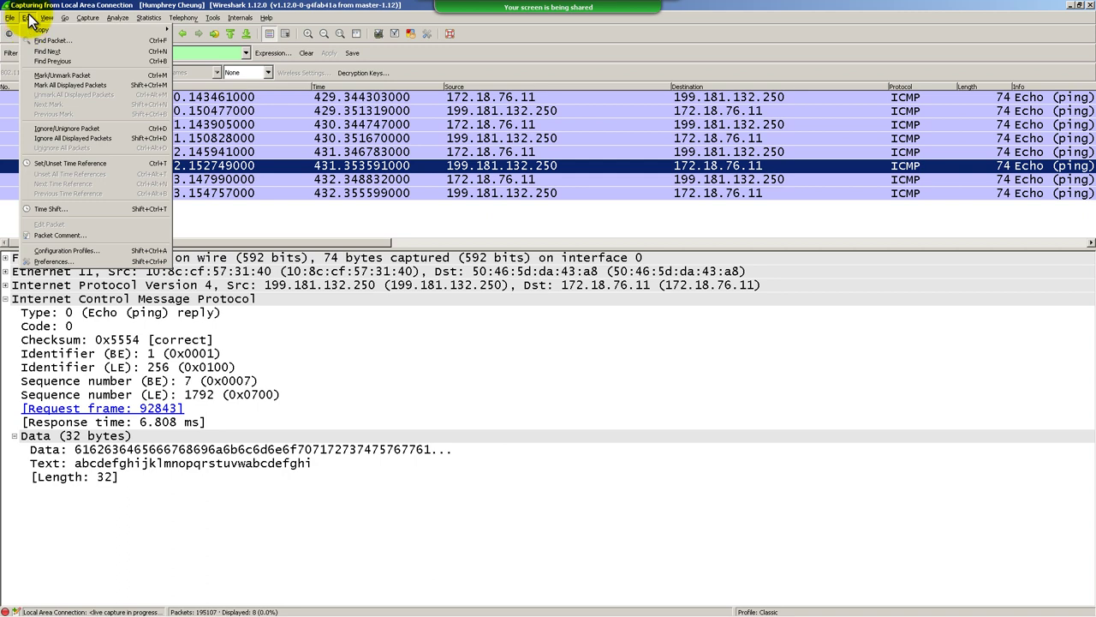
{"action": "left_click", "coordinate": [30, 18]}
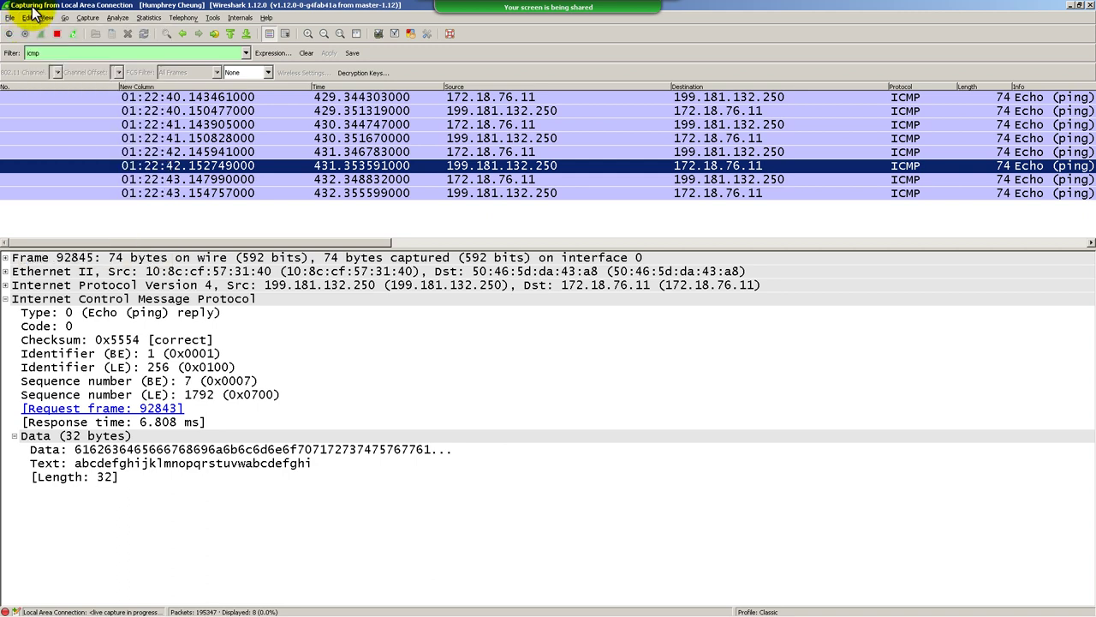
{"action": "left_click", "coordinate": [28, 18]}
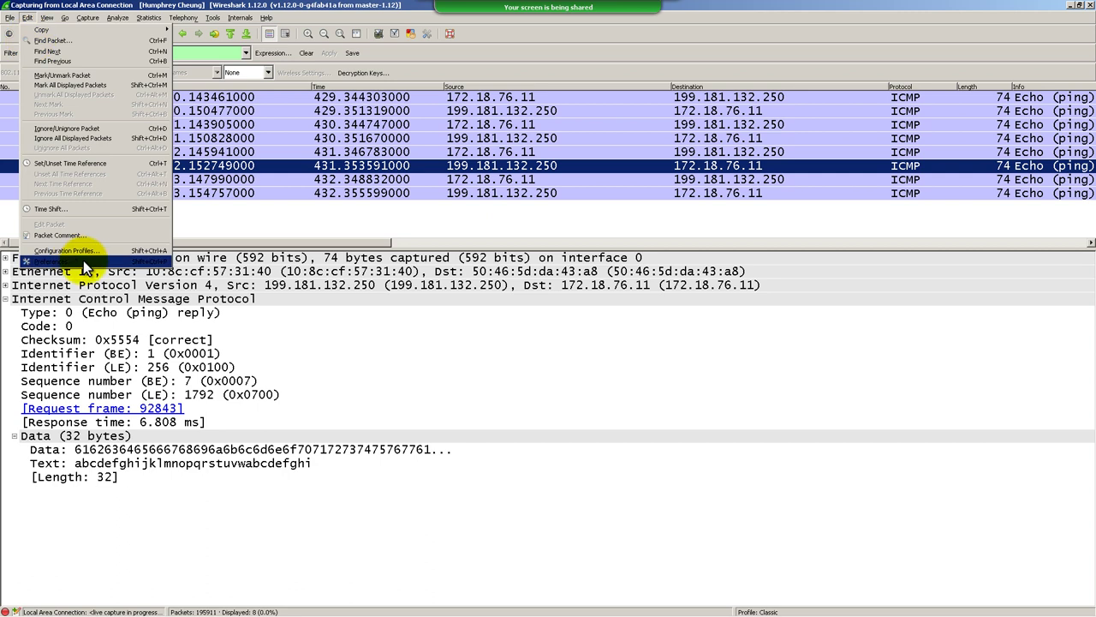
{"action": "left_click", "coordinate": [83, 261]}
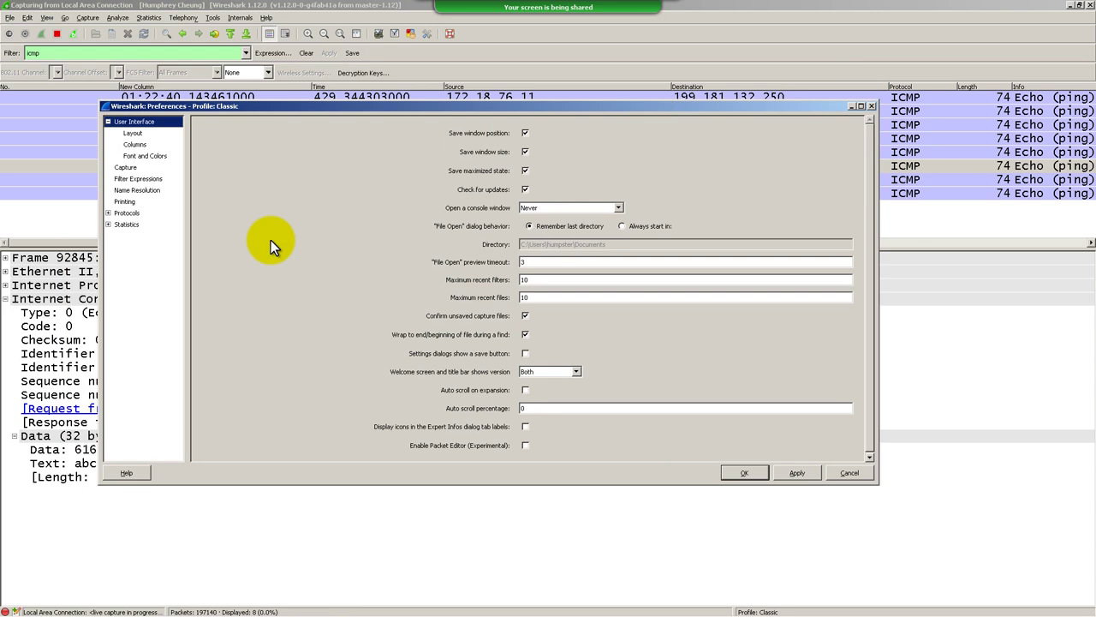
{"action": "left_click", "coordinate": [108, 122]}
{"action": "left_click", "coordinate": [108, 121]}
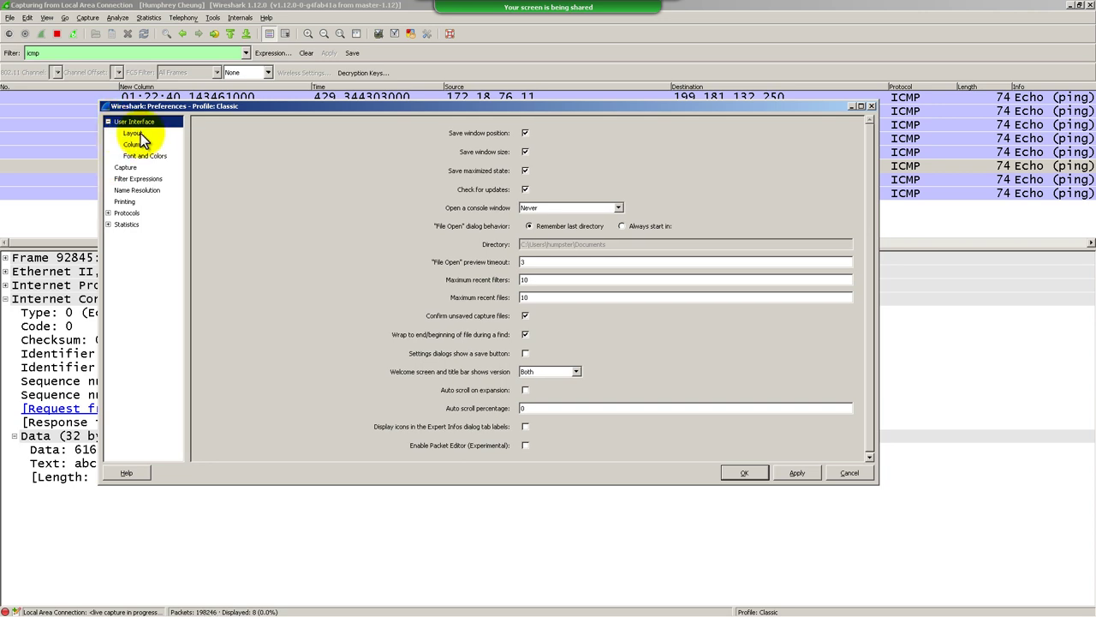
{"action": "left_click", "coordinate": [133, 133]}
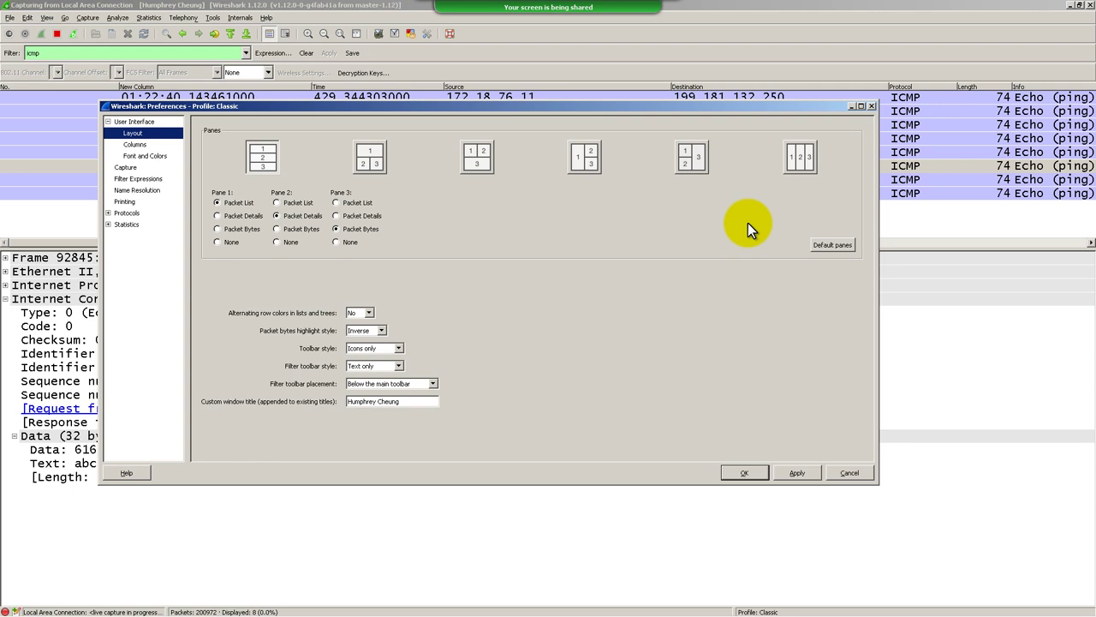
Try the arrangement with three side-by-side panes and return to the three stacked panes
{"action": "left_click", "coordinate": [796, 161]}
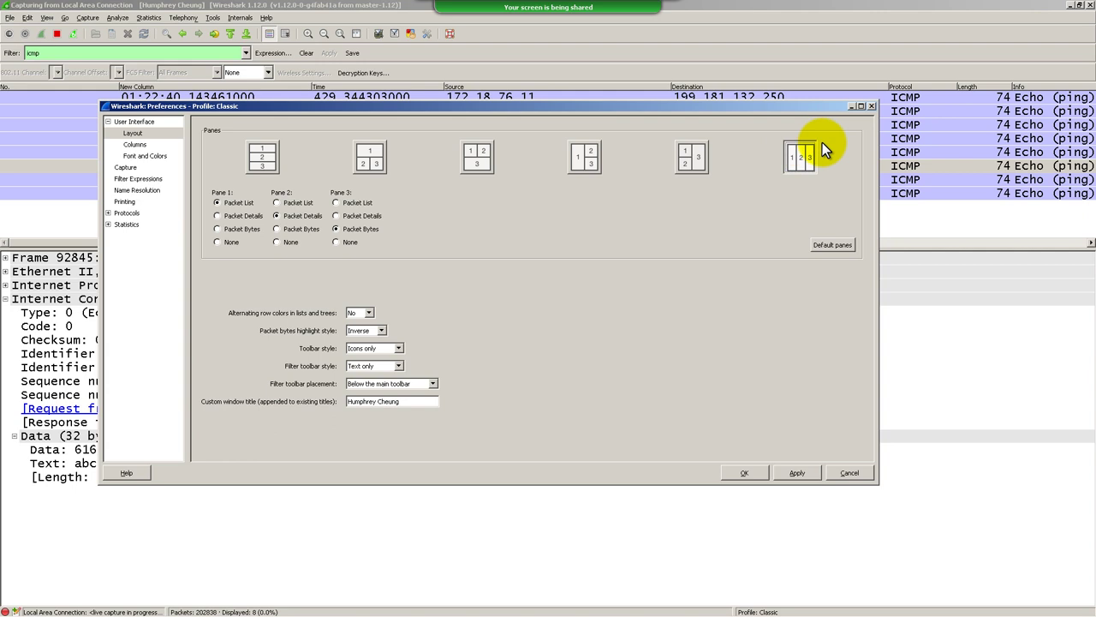
{"action": "left_click", "coordinate": [805, 163]}
{"action": "left_click", "coordinate": [273, 154]}
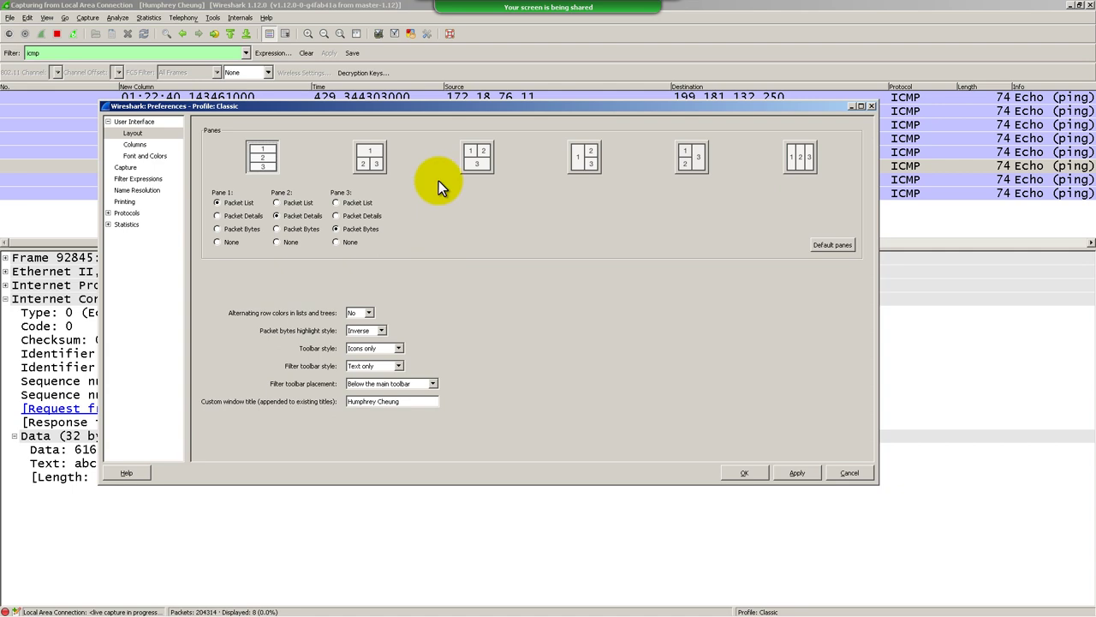
Replace the custom window title with "Bert is evil, September 3 2014" and accept the preferences
{"action": "left_click_drag", "start_coordinate": [451, 104], "coordinate": [497, 61]}
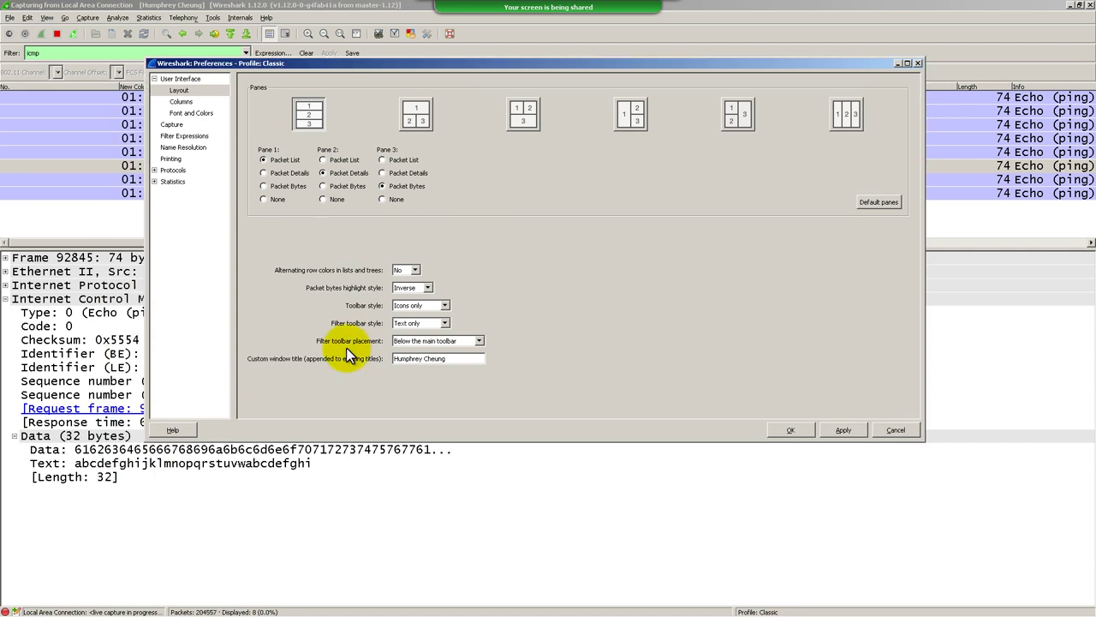
{"action": "triple_click", "coordinate": [470, 362]}
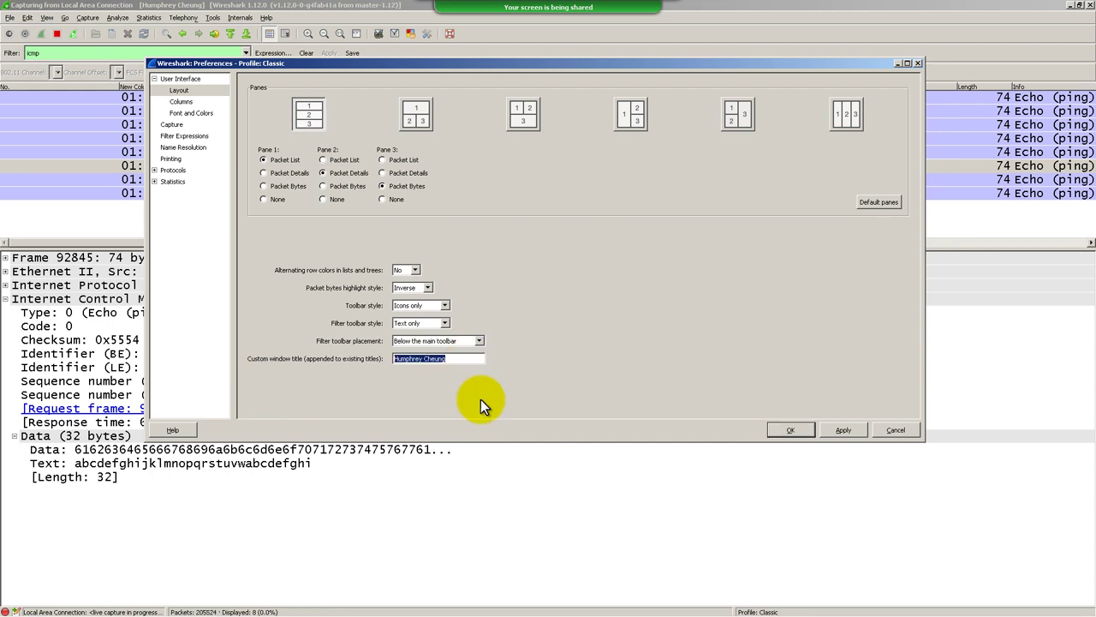
{"action": "key", "text": "BackSpace"}
{"action": "type", "text": "Bert is evil, September 3 2014"}
{"action": "left_click", "coordinate": [791, 428]}
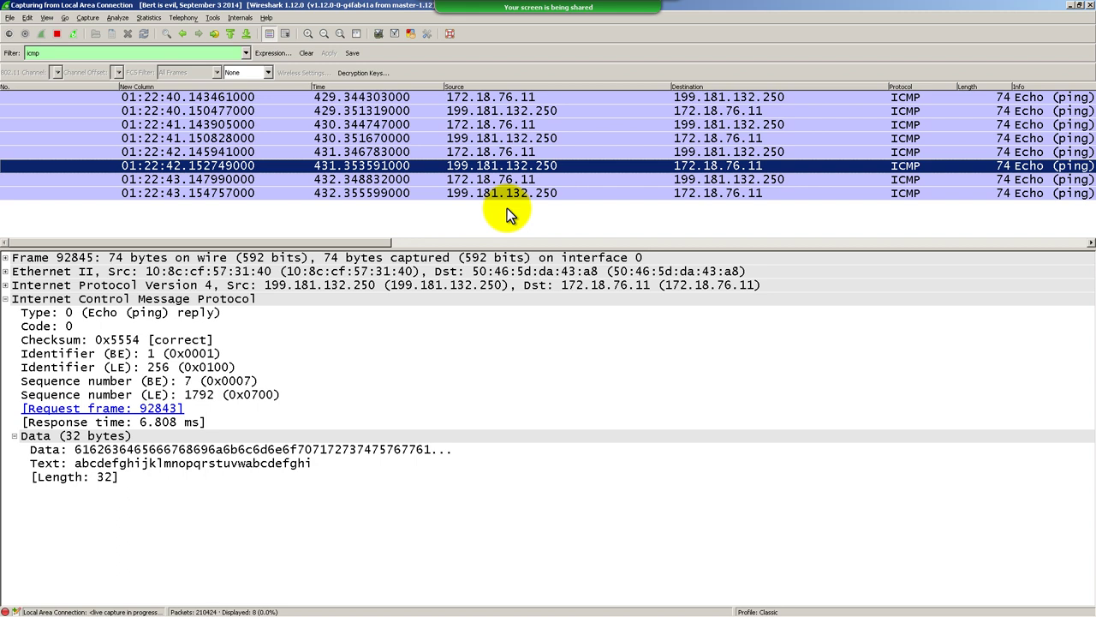
Check the Changing Title Bar notes in Hackpad and return to the Wireshark capture
{"action": "key", "text": "alt+Tab"}
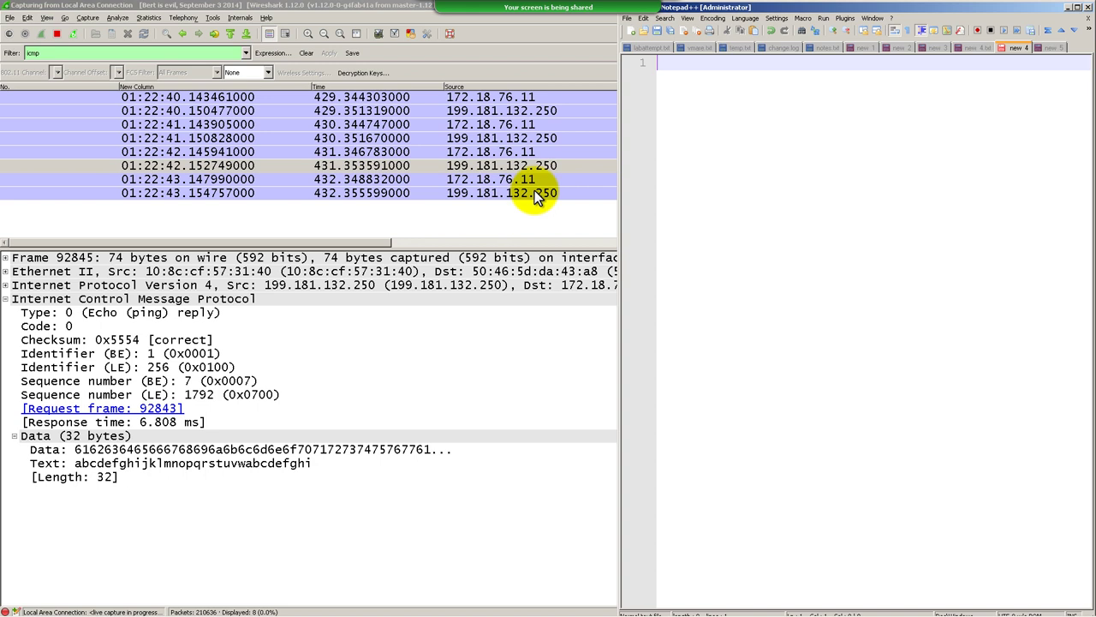
{"action": "key", "text": "alt+Tab"}
{"action": "key", "text": "alt+Tab"}
{"action": "key", "text": "alt+Tab"}
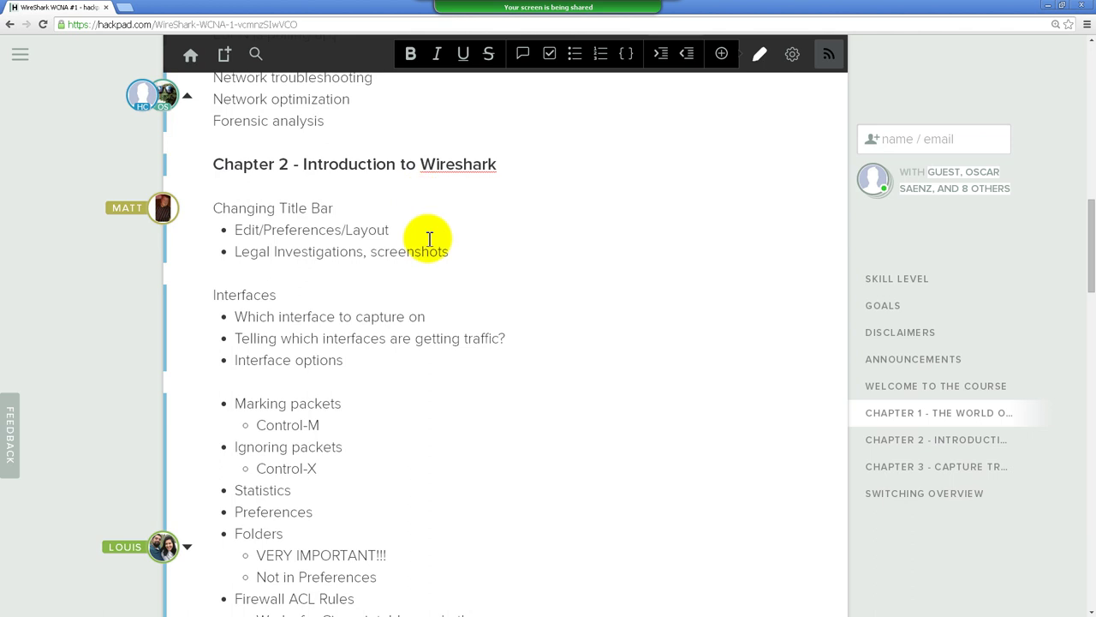
{"action": "key", "text": "alt+Tab"}
{"action": "key", "text": "alt+Tab"}
{"action": "key", "text": "Tab"}
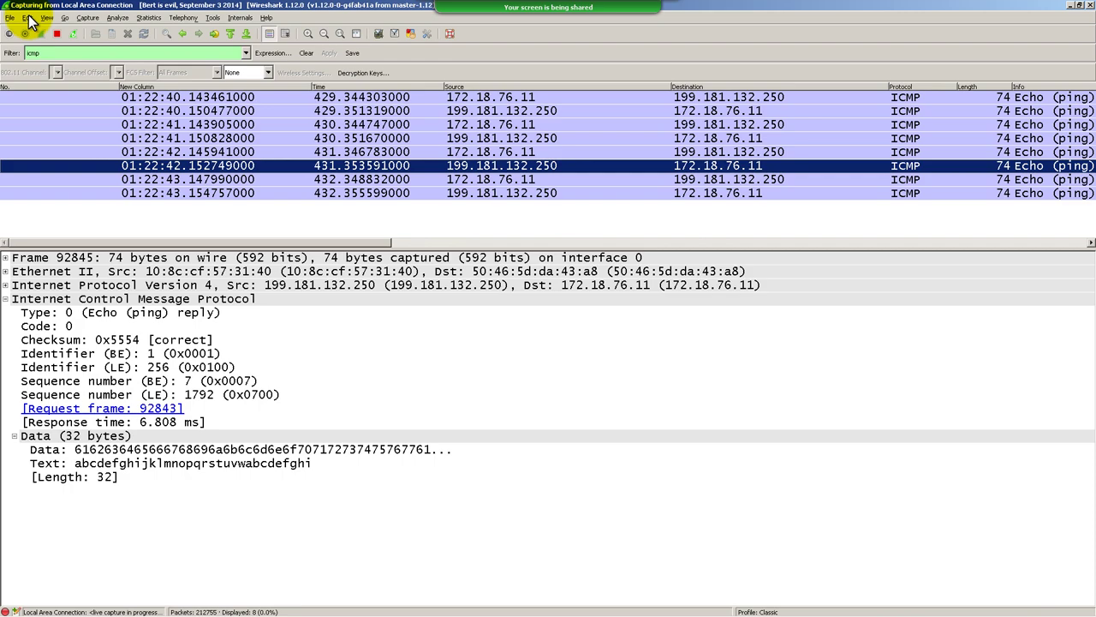
Review the Layout preferences, including the custom window title setting, and close them without saving
{"action": "left_click", "coordinate": [27, 18]}
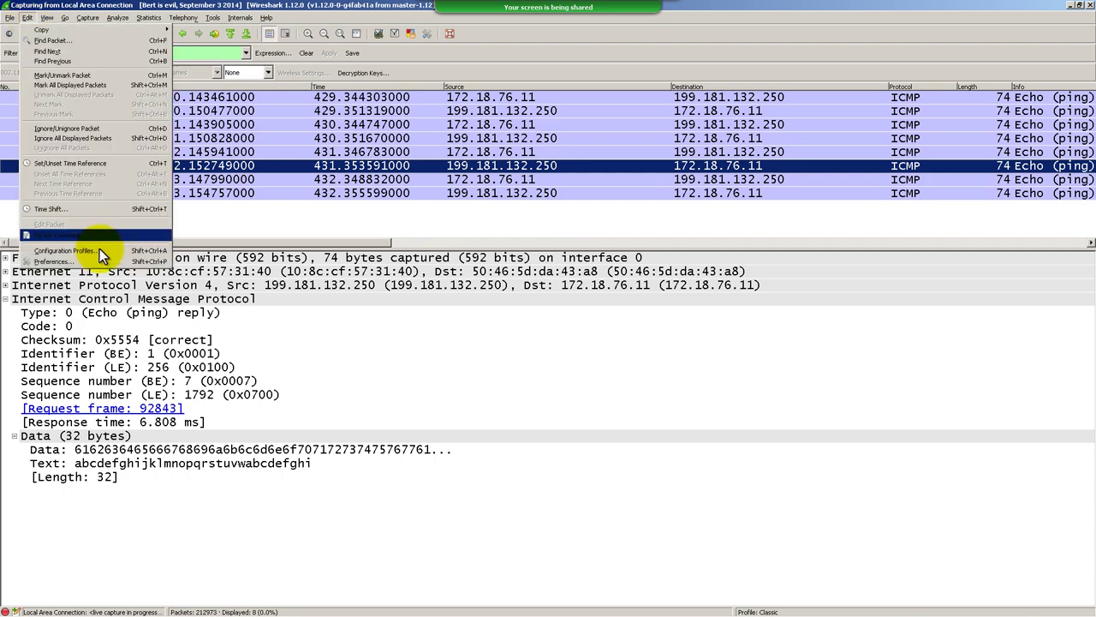
{"action": "left_click", "coordinate": [148, 261]}
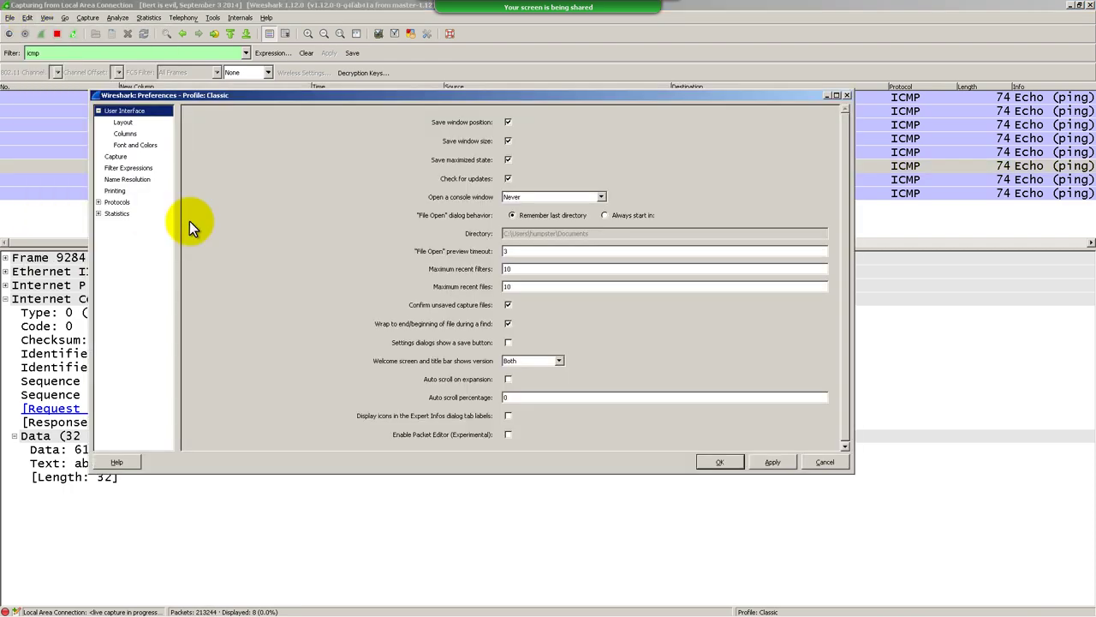
{"action": "left_click", "coordinate": [123, 123]}
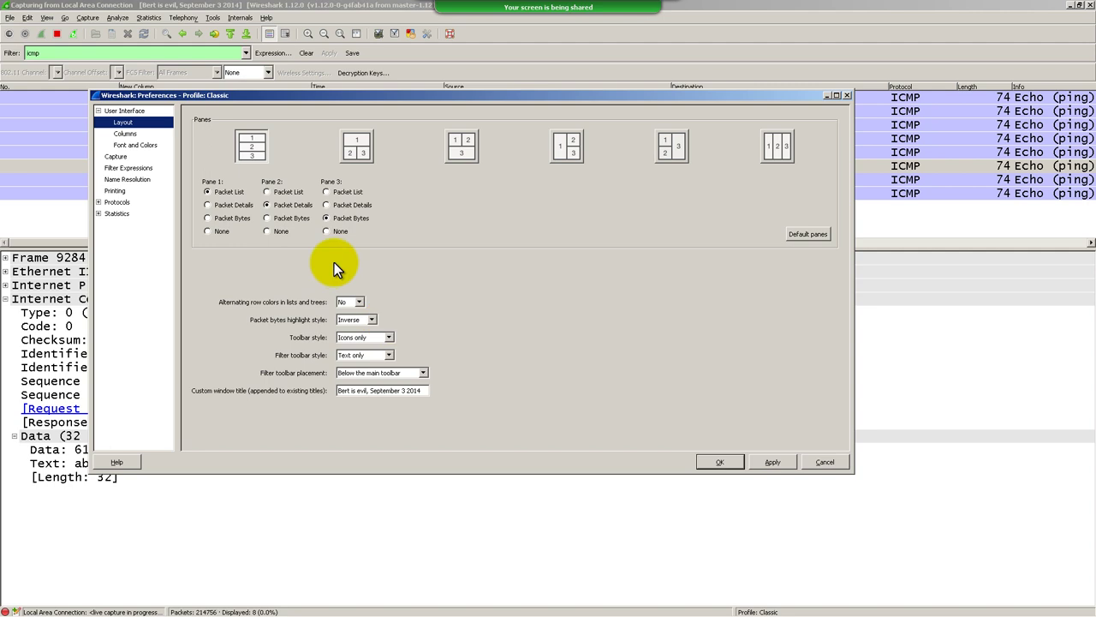
{"action": "left_click", "coordinate": [820, 460]}
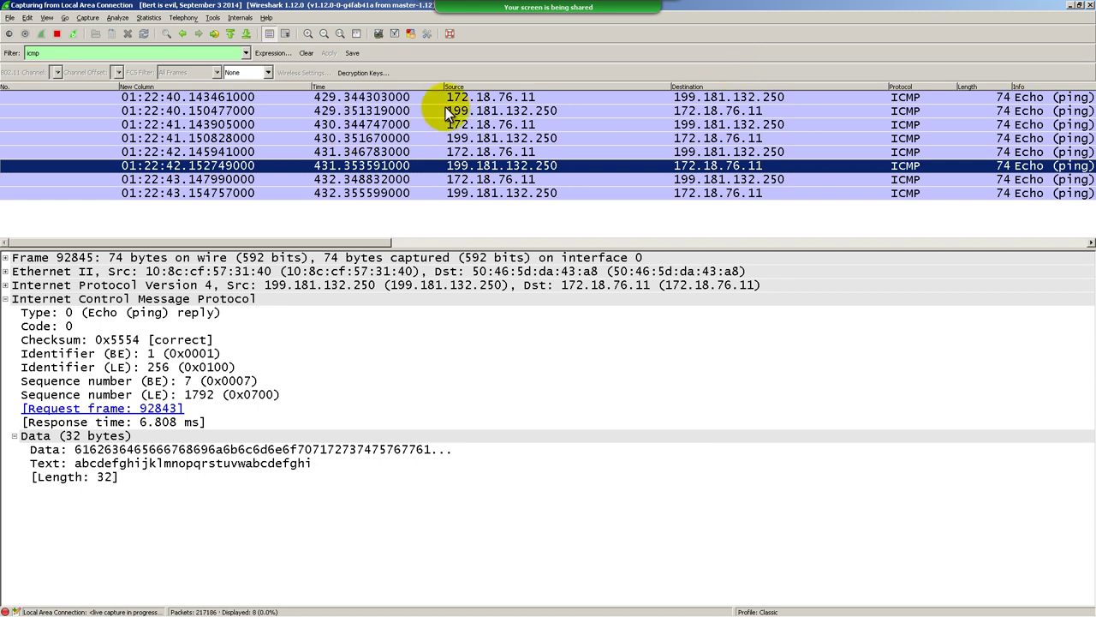
Select the second ICMP packet in the list and enlarge the capture text by one zoom level
{"action": "key", "text": "Up"}
{"action": "key", "text": "Up"}
{"action": "key", "text": "Up"}
{"action": "key", "text": "Up"}
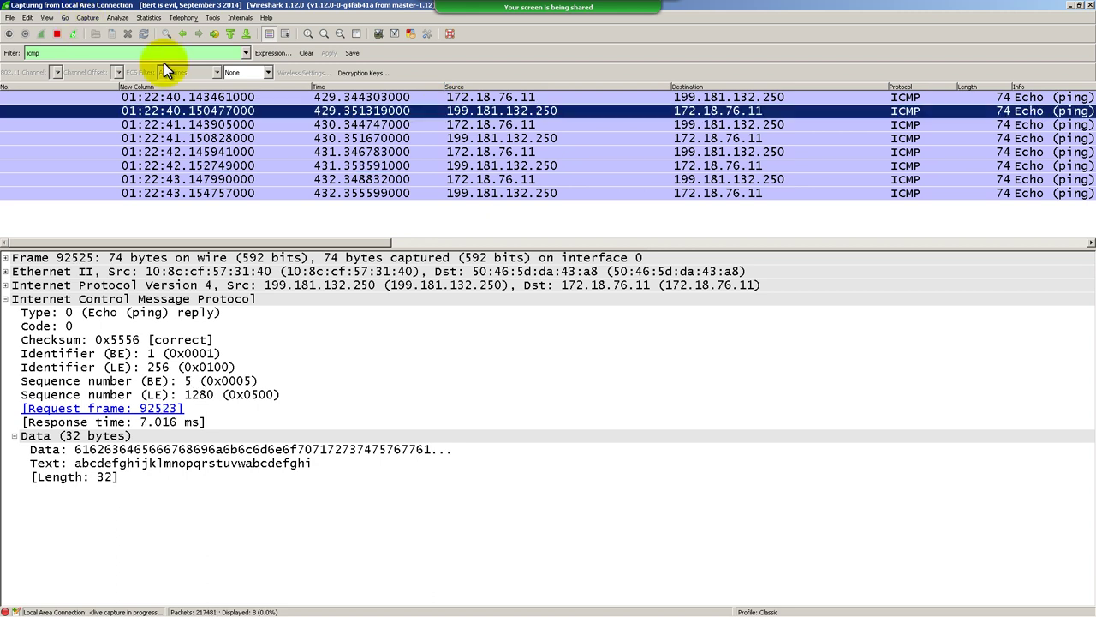
{"action": "left_click", "coordinate": [27, 18]}
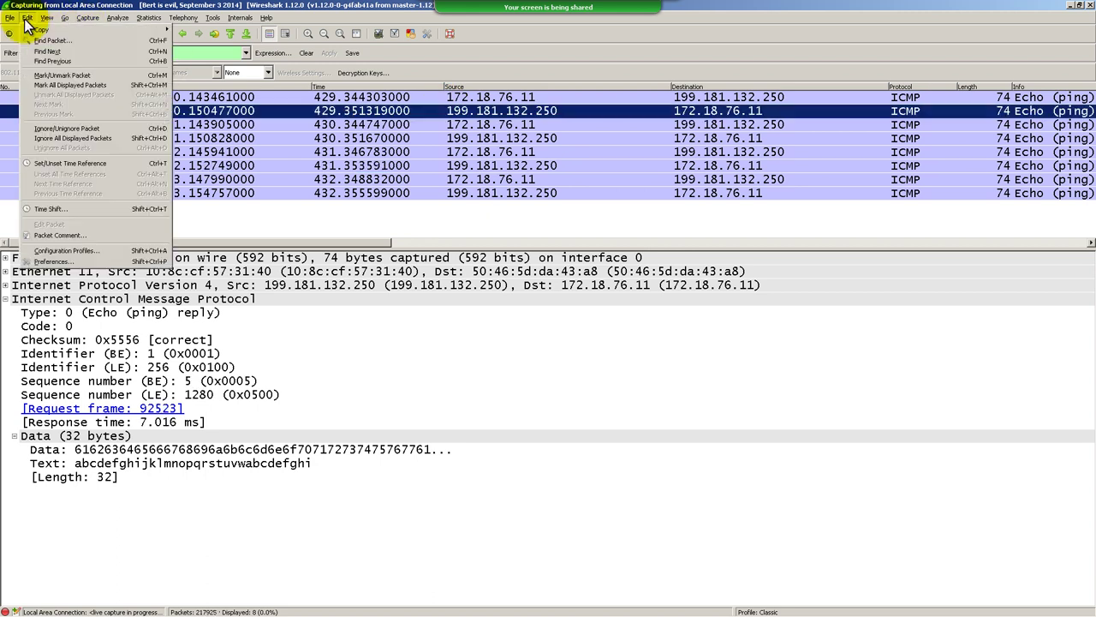
{"action": "mouse_move", "coordinate": [48, 23]}
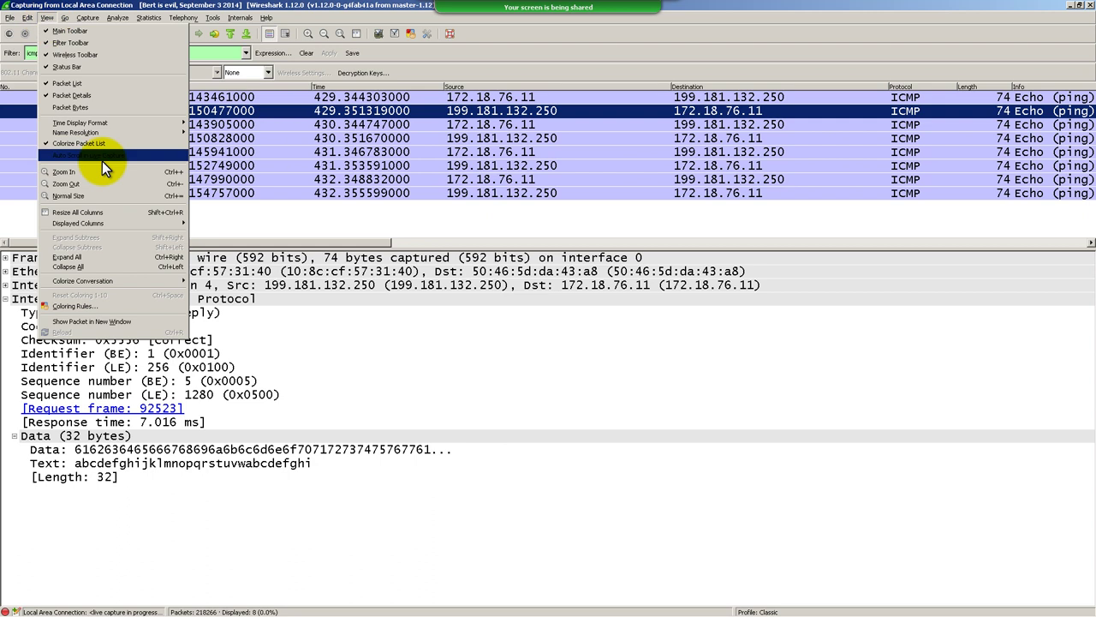
{"action": "left_click", "coordinate": [105, 172]}
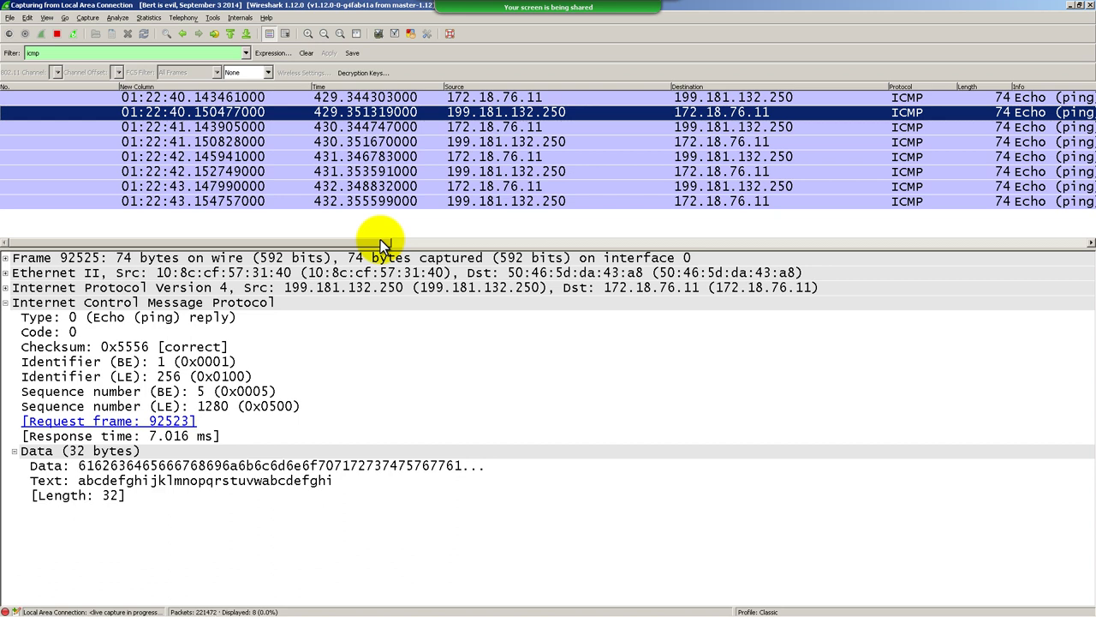
View the general User Interface preferences and dismiss them without changing anything
{"action": "left_click", "coordinate": [28, 18]}
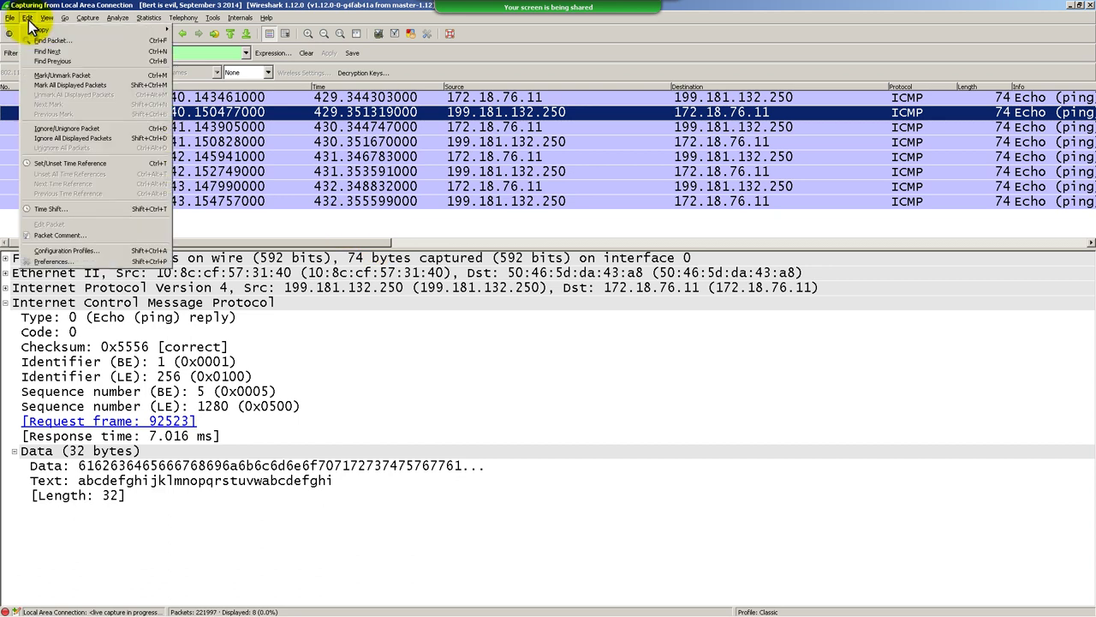
{"action": "left_click", "coordinate": [111, 257]}
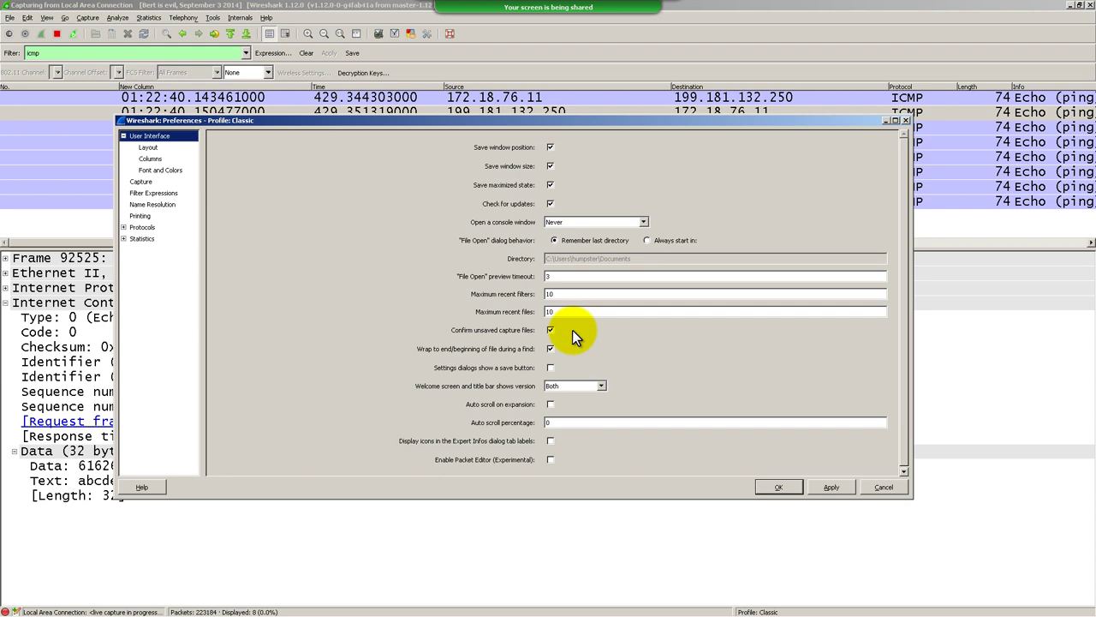
{"action": "left_click", "coordinate": [880, 487]}
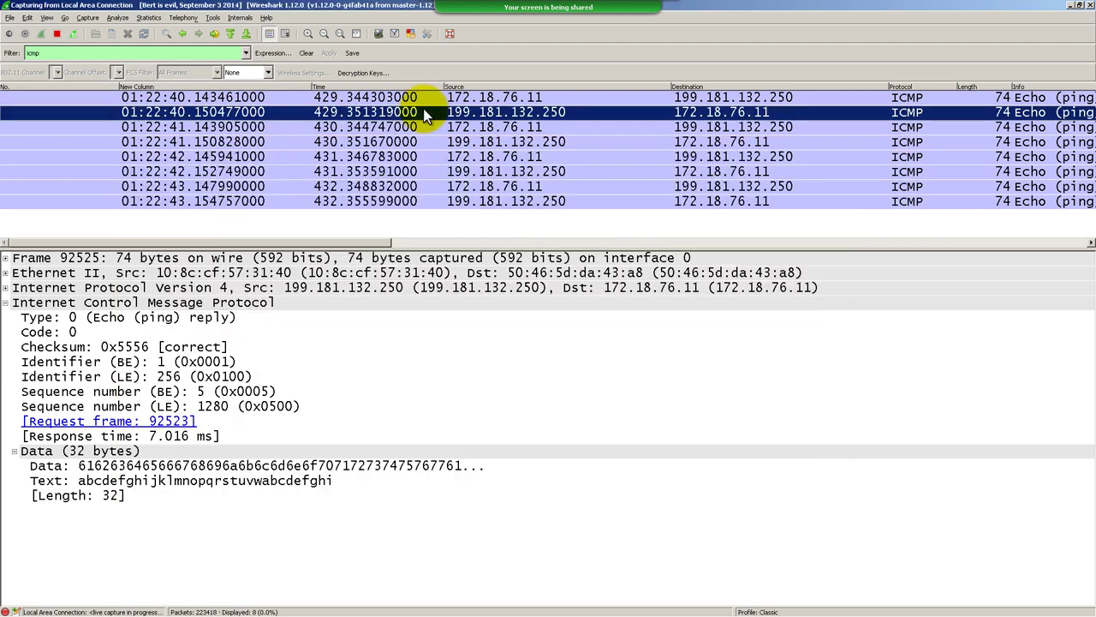
Show the folder locations in the About Wireshark information and open the Global configuration folder
{"action": "left_click", "coordinate": [267, 18]}
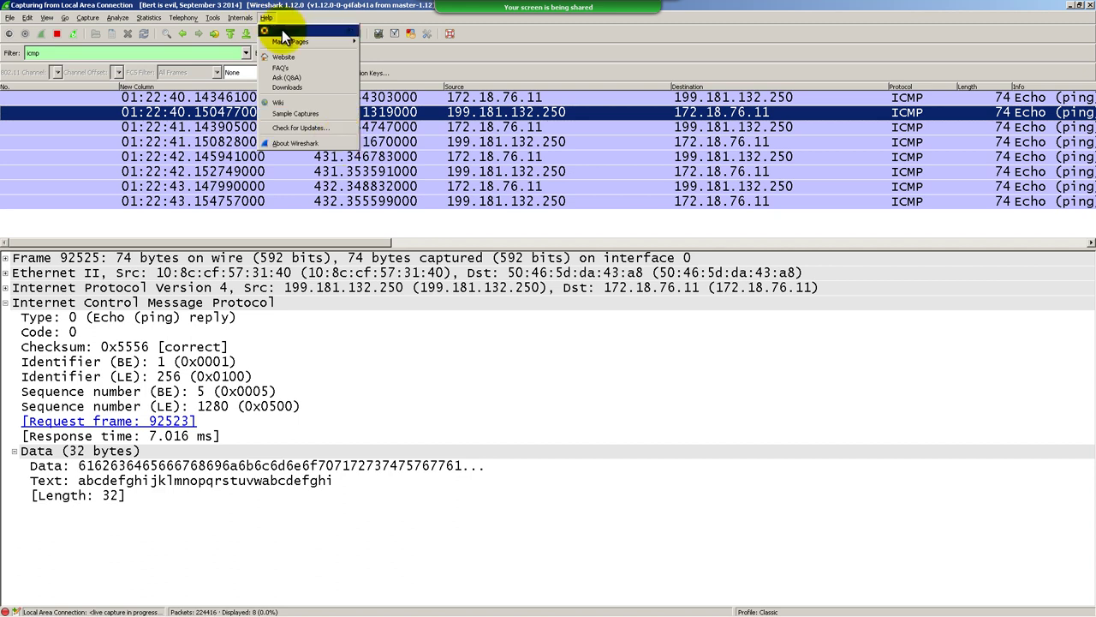
{"action": "left_click", "coordinate": [329, 142]}
{"action": "left_click_drag", "start_coordinate": [340, 133], "coordinate": [469, 148]}
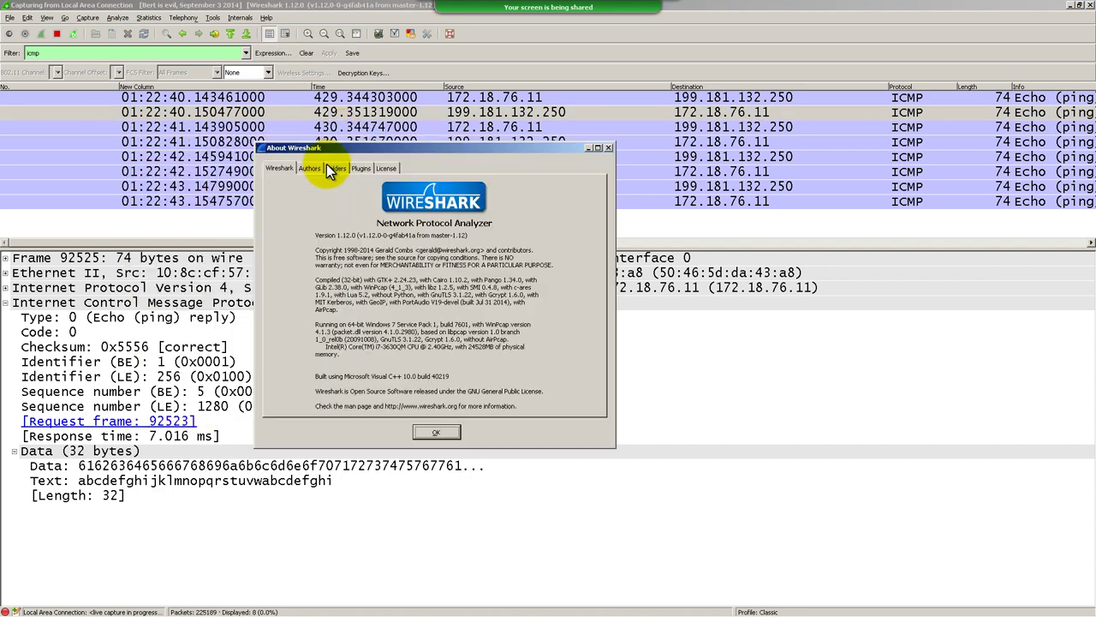
{"action": "left_click", "coordinate": [336, 169]}
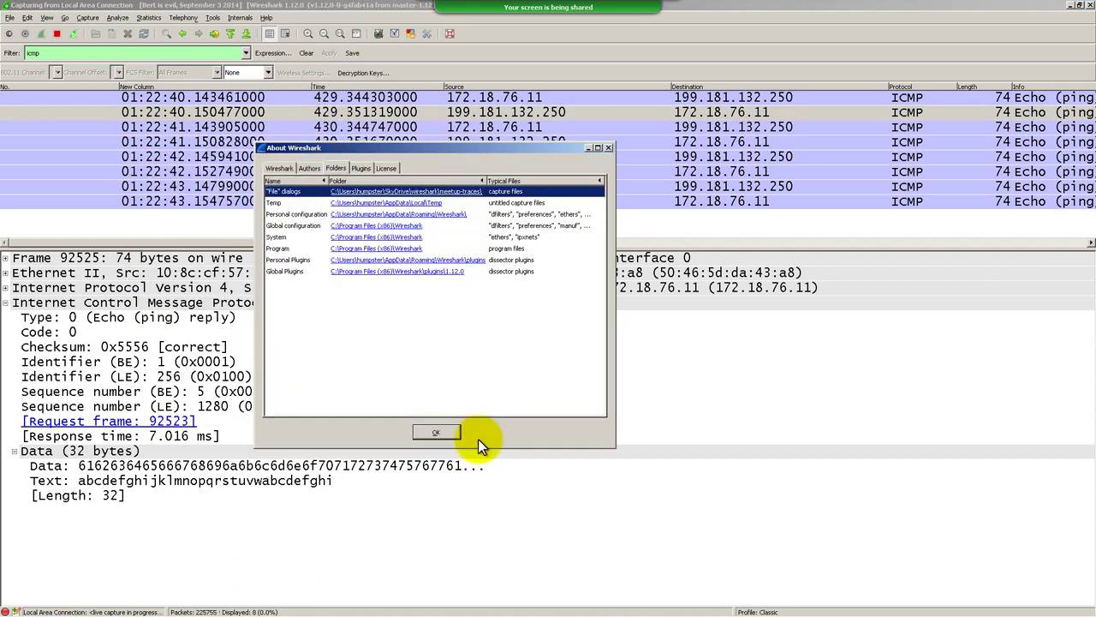
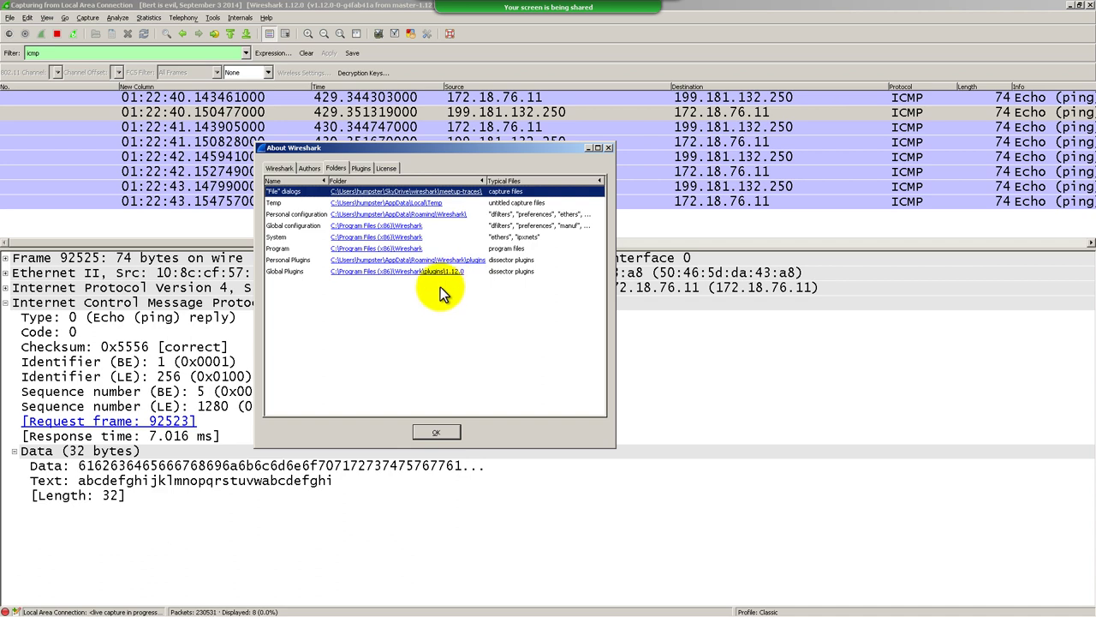
{"action": "left_click", "coordinate": [378, 227]}
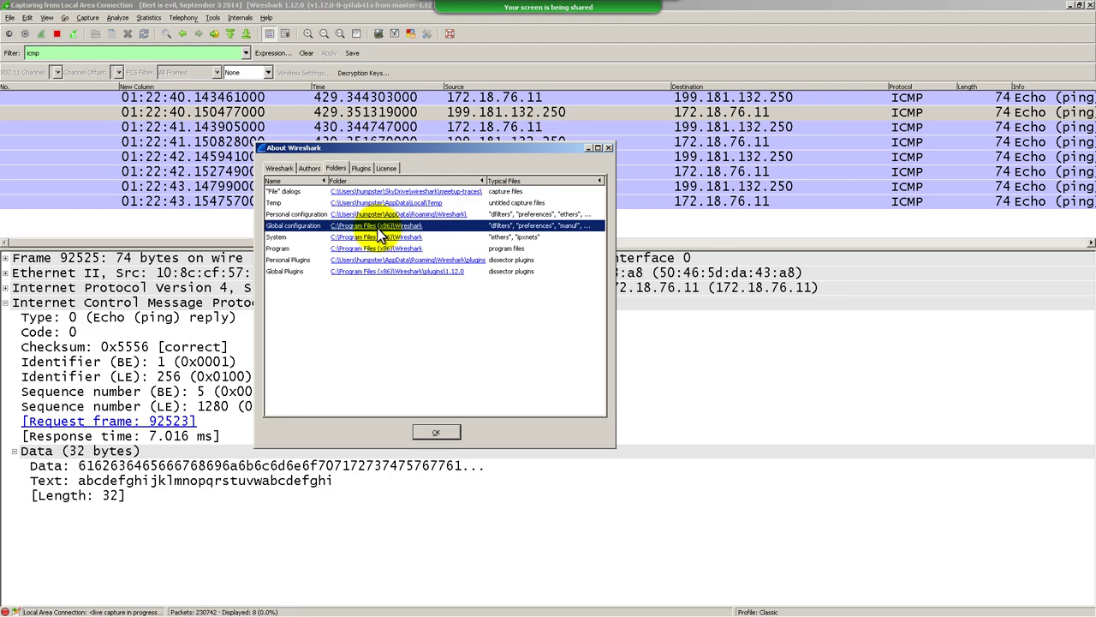
{"action": "double_click", "coordinate": [377, 228]}
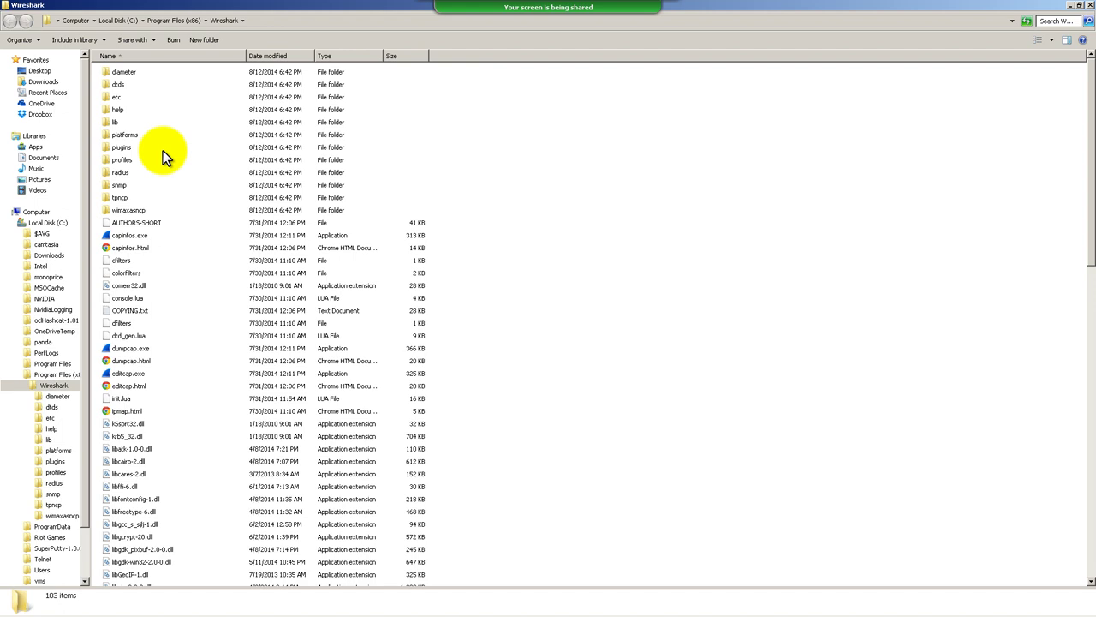
Look inside the Classic folder under profiles, and close the folder window and the About Wireshark information
{"action": "left_click", "coordinate": [127, 161]}
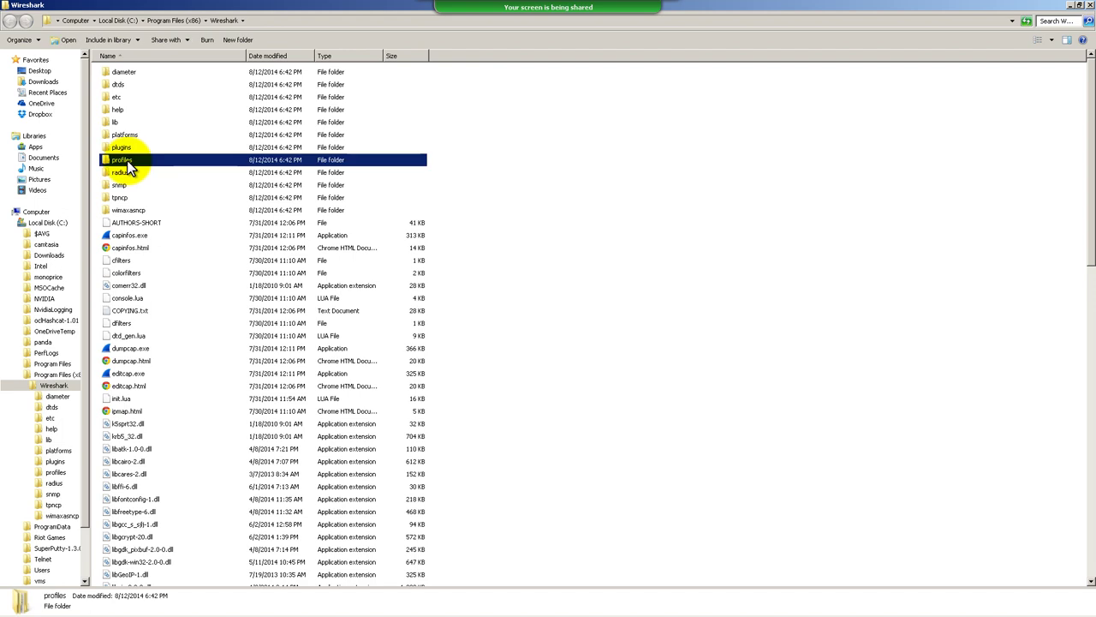
{"action": "double_click", "coordinate": [126, 160]}
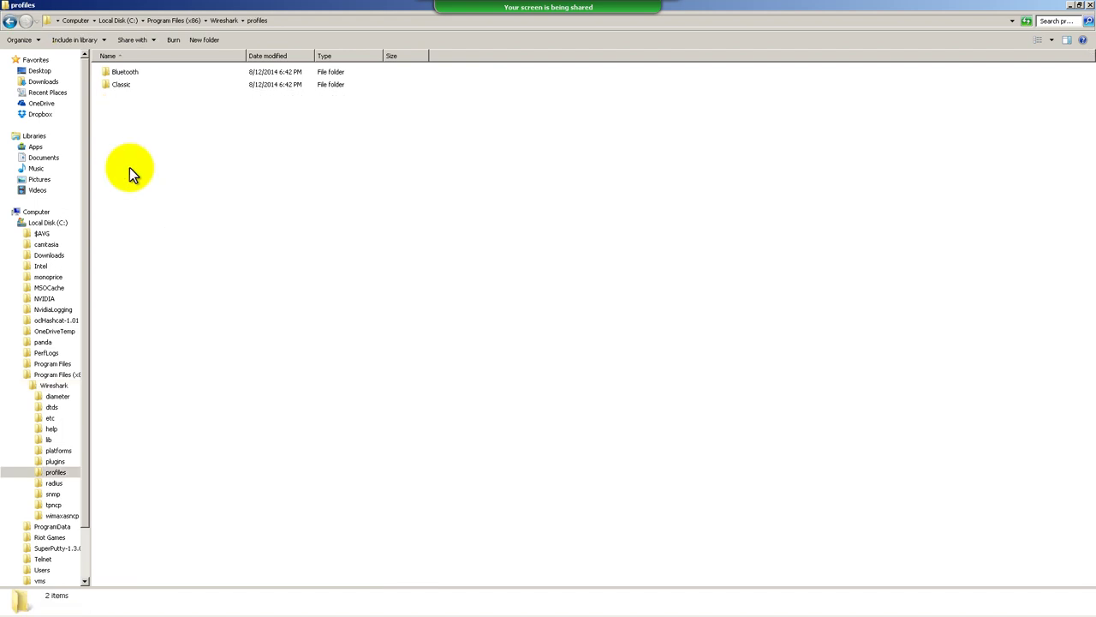
{"action": "left_click", "coordinate": [116, 86]}
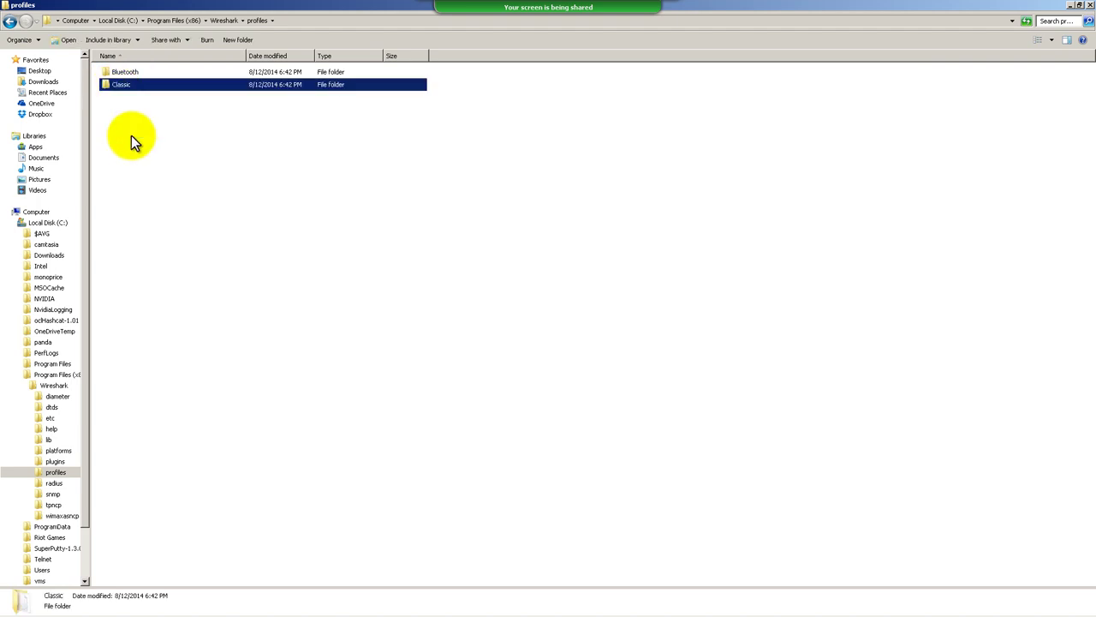
{"action": "double_click", "coordinate": [127, 86]}
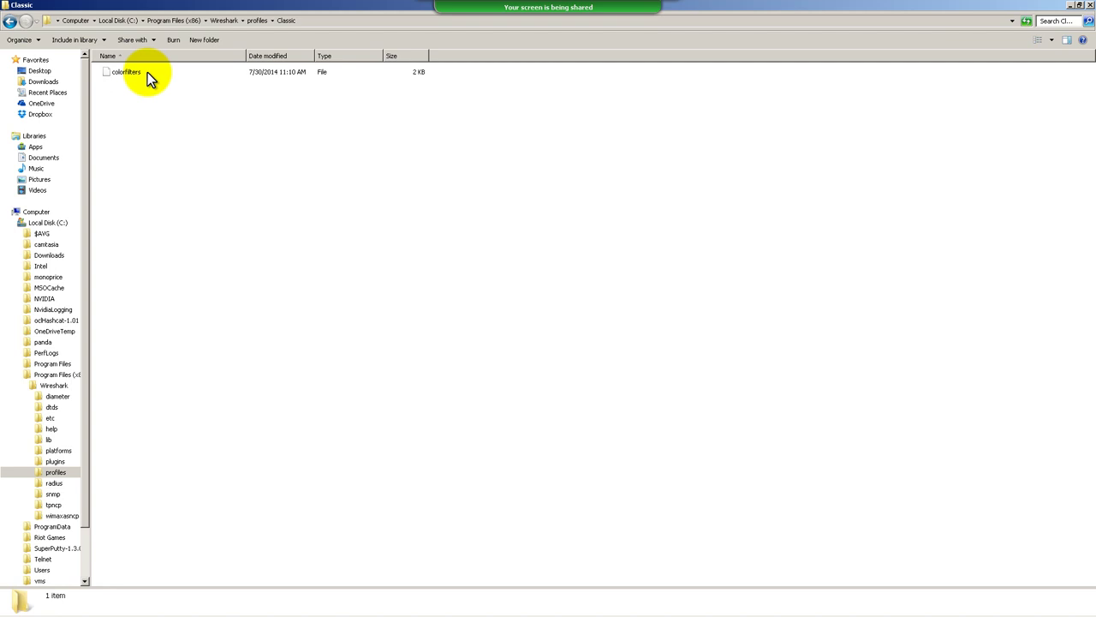
{"action": "mouse_move", "coordinate": [341, 608]}
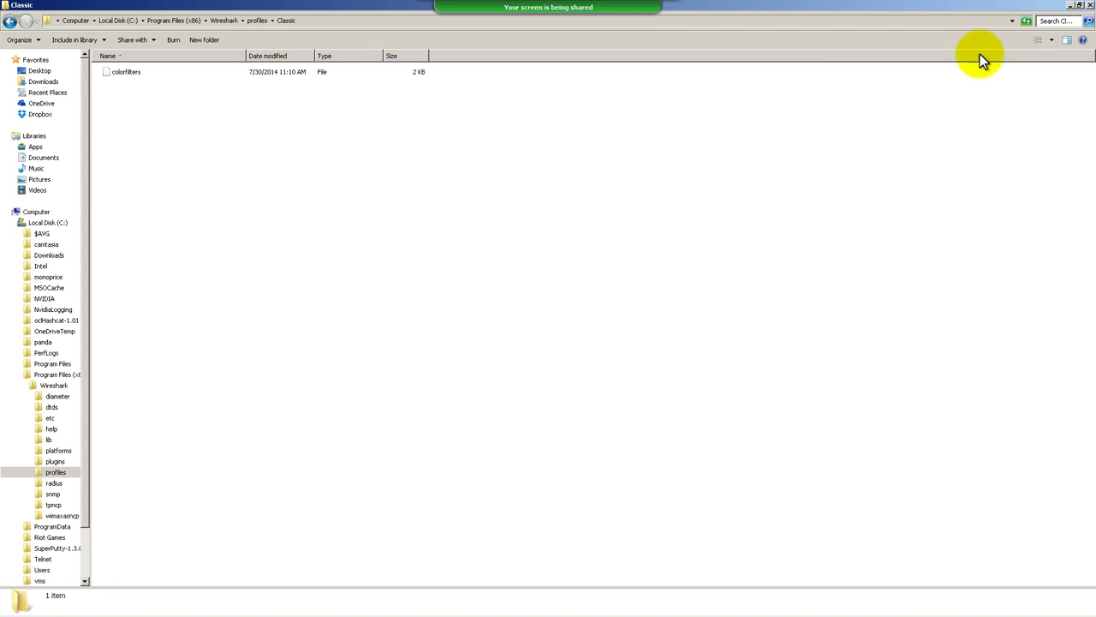
{"action": "left_click", "coordinate": [1090, 5]}
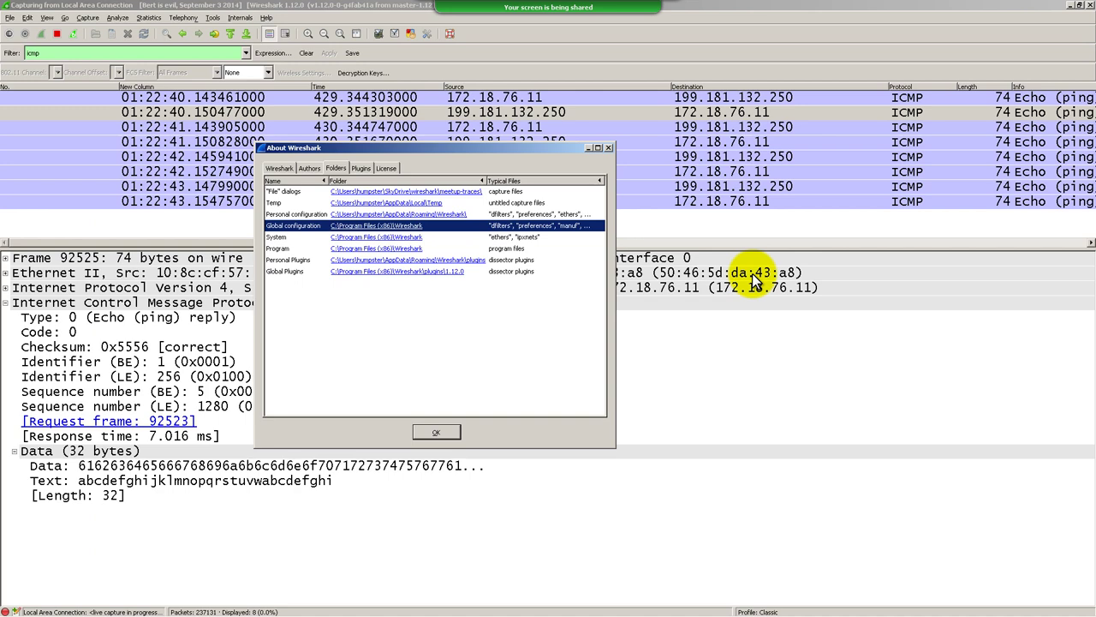
{"action": "left_click", "coordinate": [437, 432]}
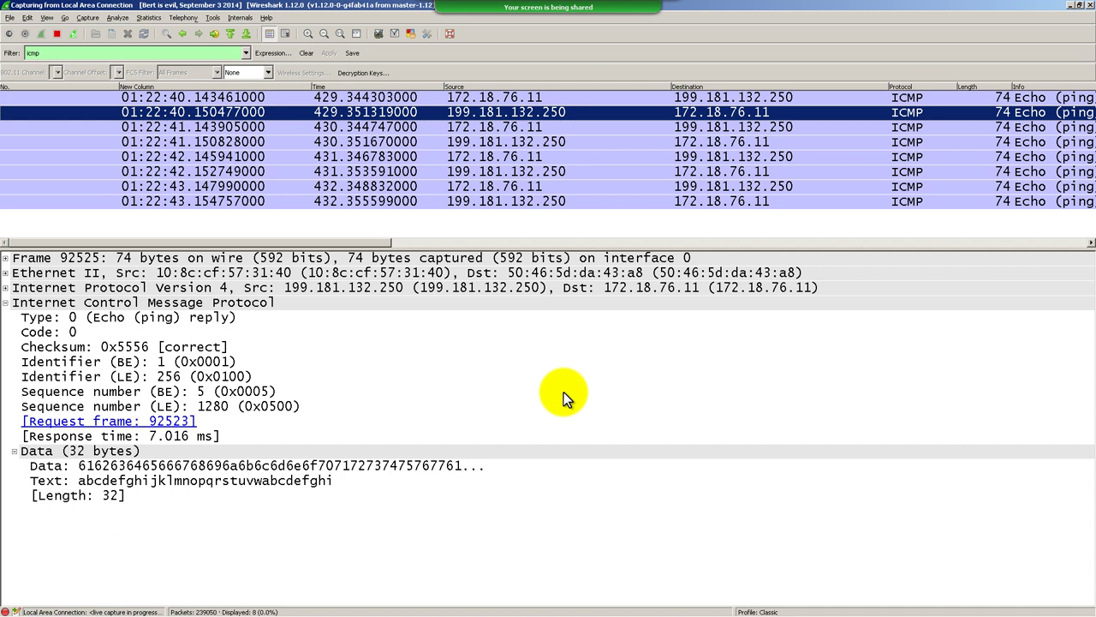
Show the folder locations in the About Wireshark information once more and dismiss it
{"action": "left_click", "coordinate": [266, 18]}
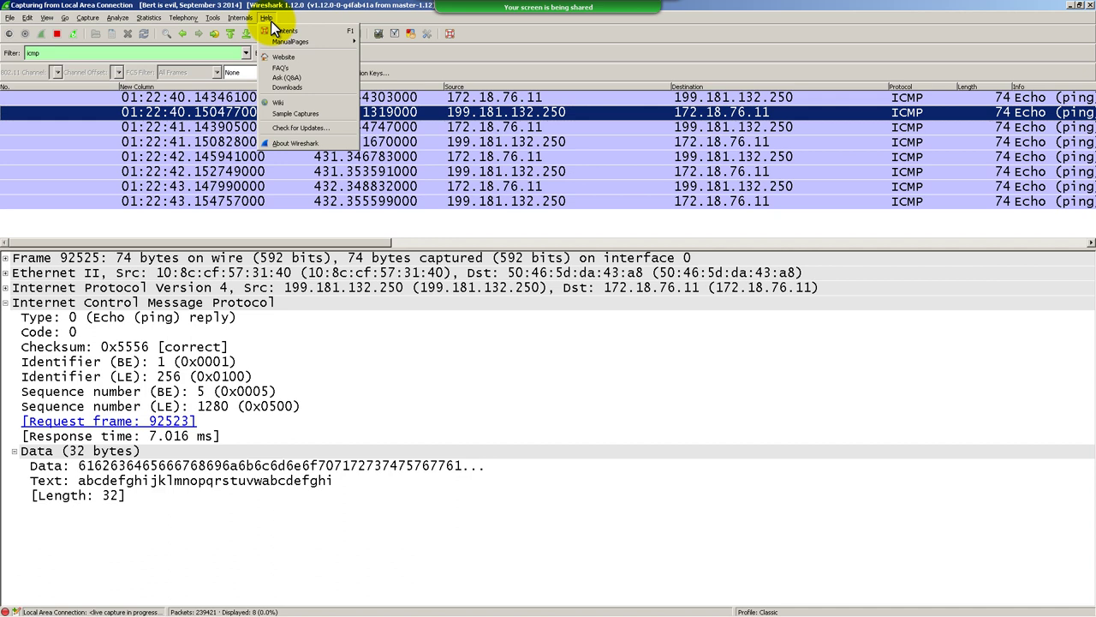
{"action": "left_click", "coordinate": [296, 142]}
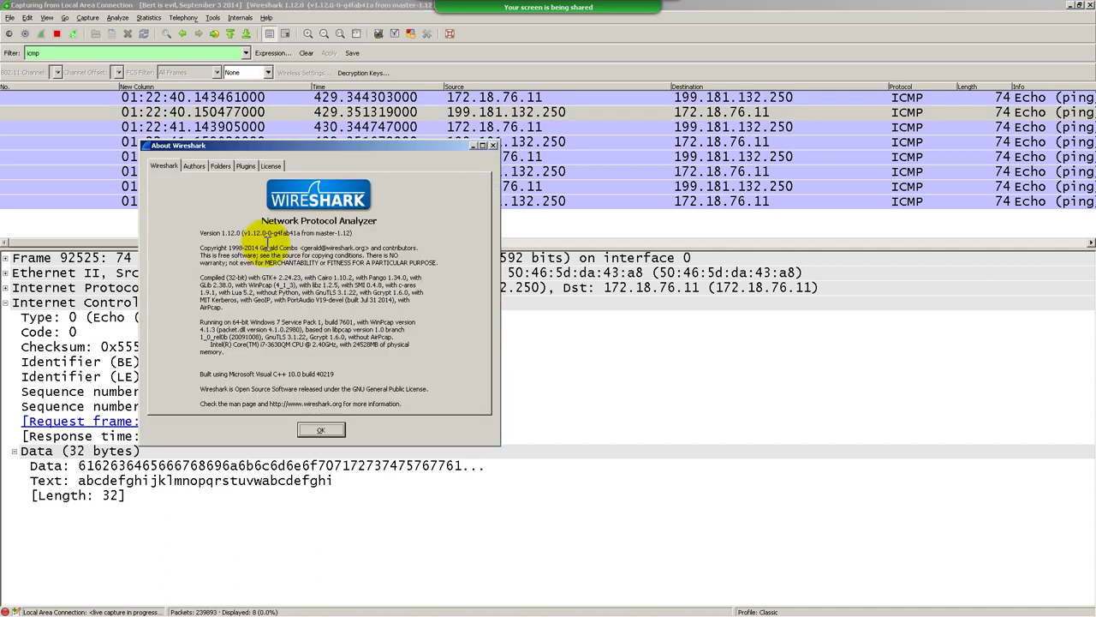
{"action": "left_click", "coordinate": [224, 166]}
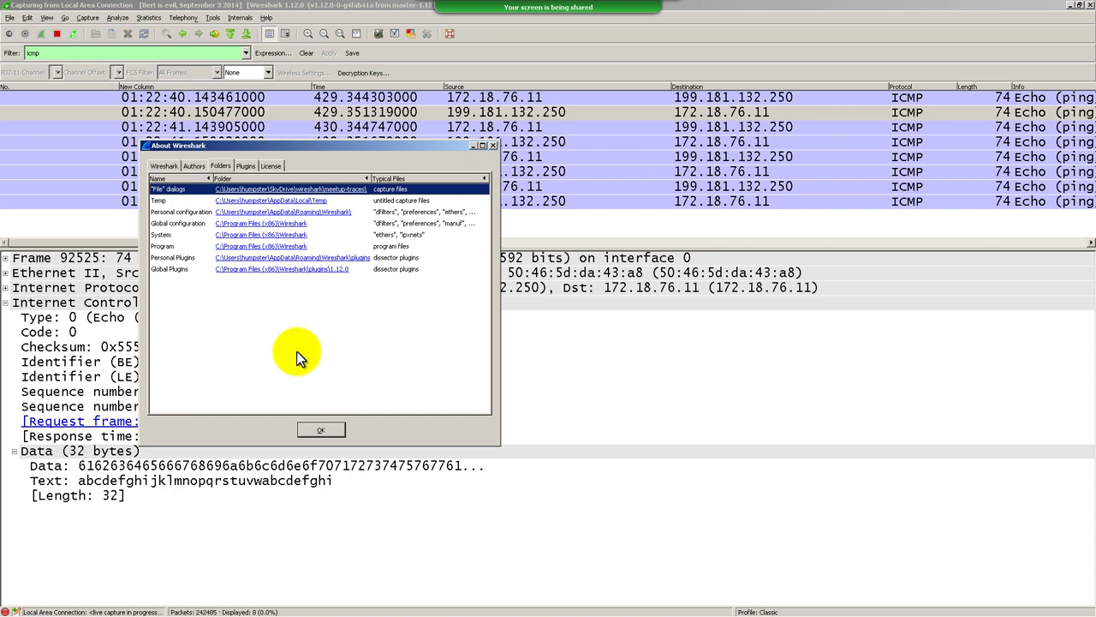
{"action": "left_click", "coordinate": [336, 430]}
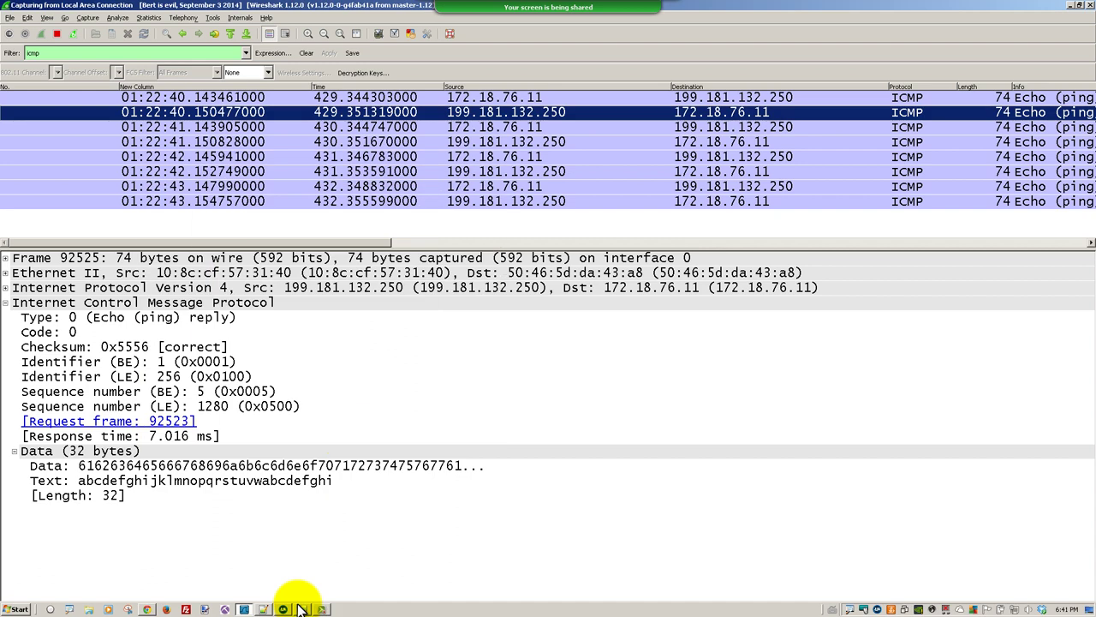
Switch to the Hackpad notes in the browser and review the Chapter 2 topics, from interfaces through marking and ignoring packets
{"action": "left_click", "coordinate": [149, 609]}
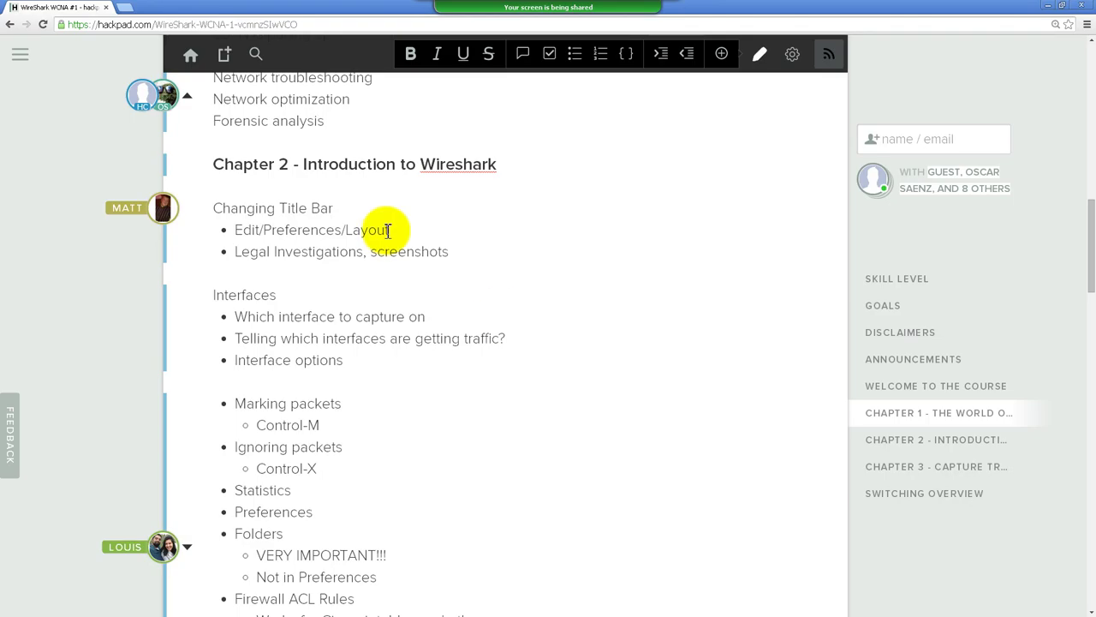
{"action": "scroll", "coordinate": [436, 394], "scroll_direction": "down", "scroll_amount": 1}
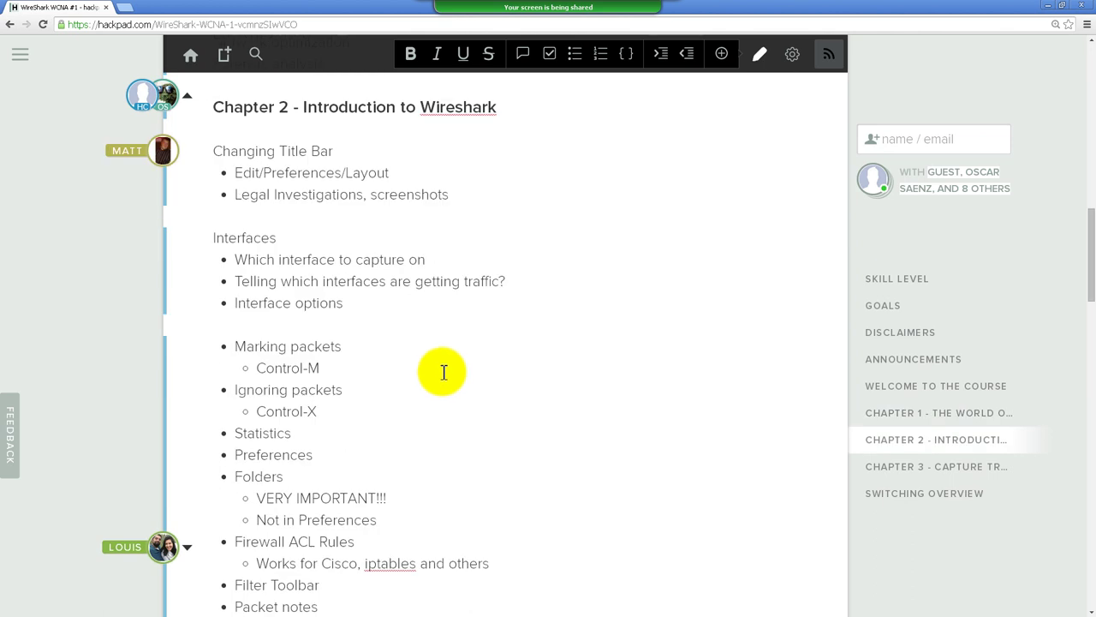
{"action": "scroll", "coordinate": [444, 372], "scroll_direction": "up", "scroll_amount": 2}
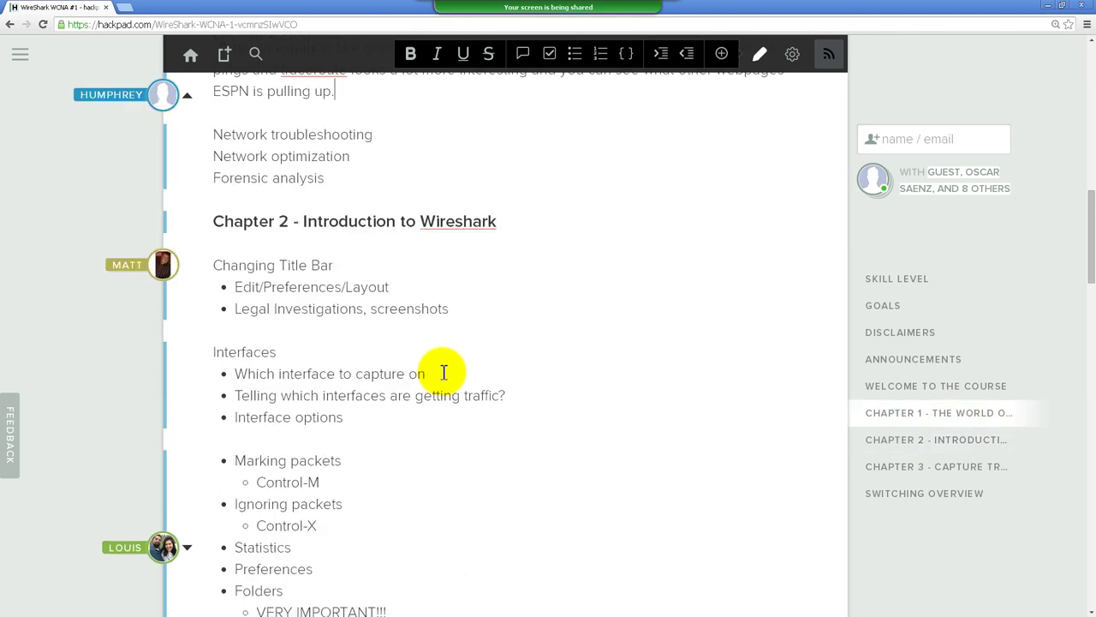
{"action": "scroll", "coordinate": [502, 385], "scroll_direction": "down", "scroll_amount": 1}
{"action": "scroll", "coordinate": [502, 385], "scroll_direction": "down", "scroll_amount": 1}
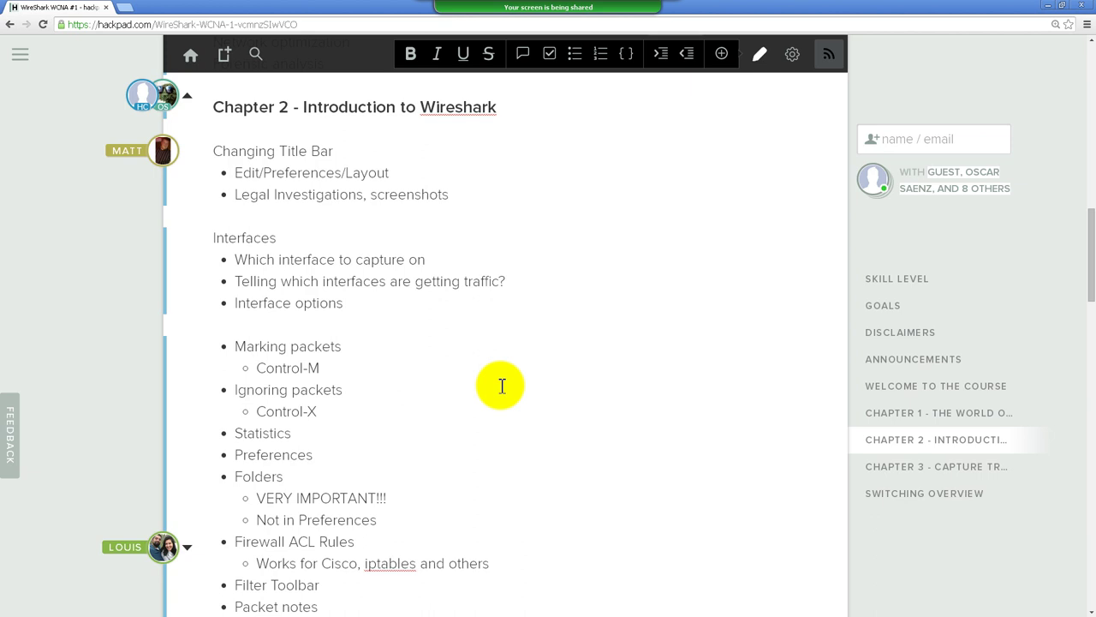
{"action": "scroll", "coordinate": [511, 388], "scroll_direction": "down", "scroll_amount": 1}
{"action": "scroll", "coordinate": [407, 301], "scroll_direction": "down", "scroll_amount": 1}
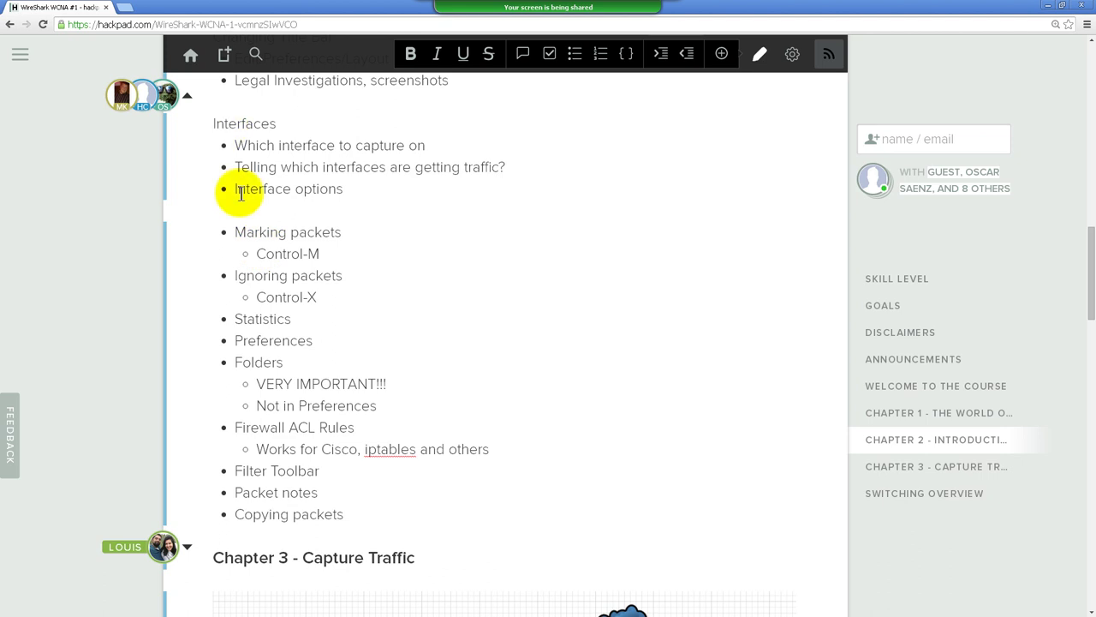
{"action": "triple_click", "coordinate": [240, 193]}
{"action": "left_click", "coordinate": [283, 250]}
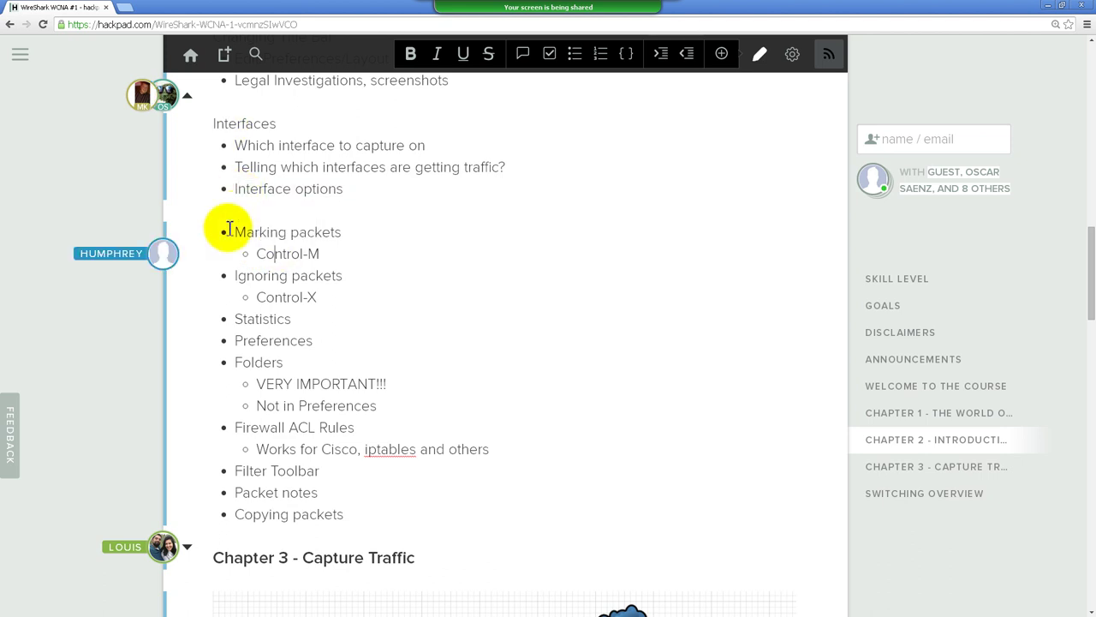
{"action": "left_click", "coordinate": [230, 229]}
{"action": "left_click", "coordinate": [237, 276]}
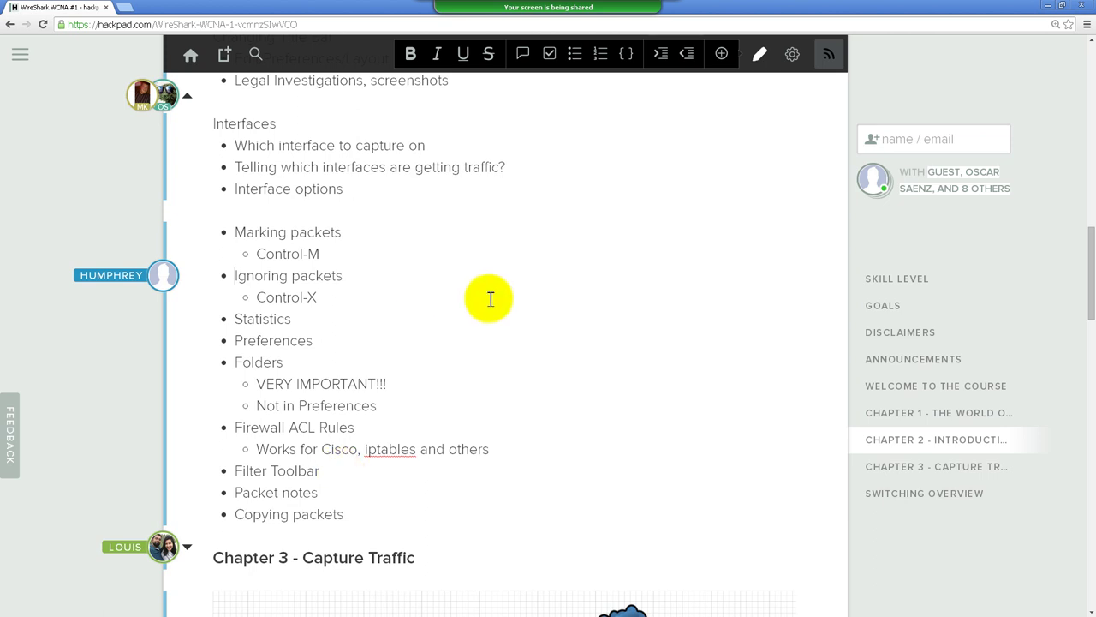
Switch back to Wireshark, clear the icmp display filter and stop the live capture
{"action": "key", "text": "alt+Tab"}
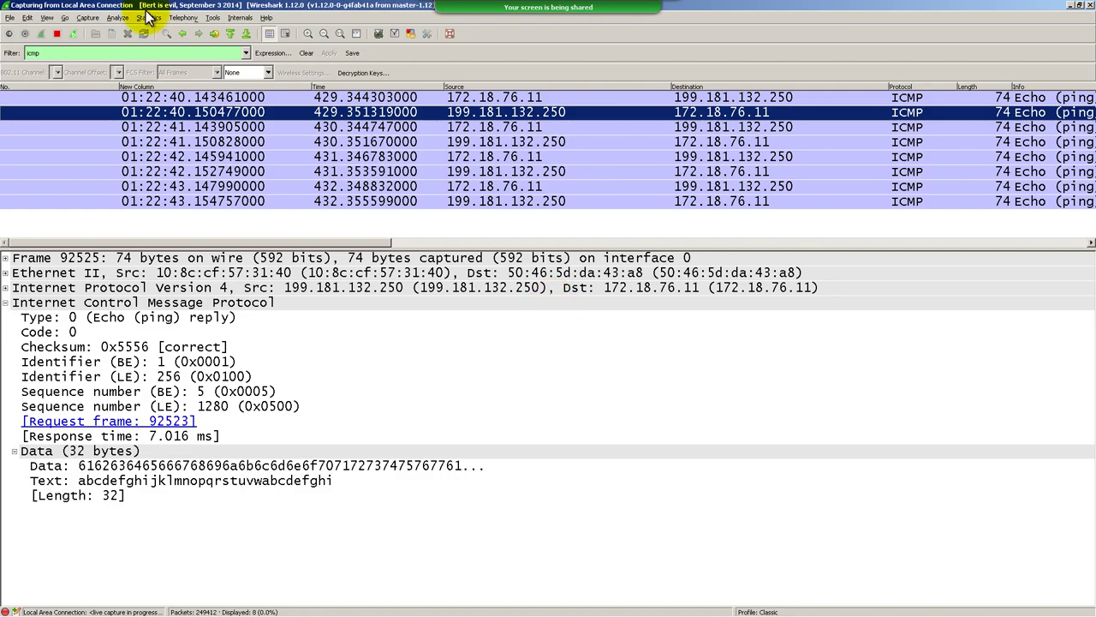
{"action": "left_click", "coordinate": [127, 54]}
{"action": "key", "text": "BackSpace"}
{"action": "key", "text": "BackSpace"}
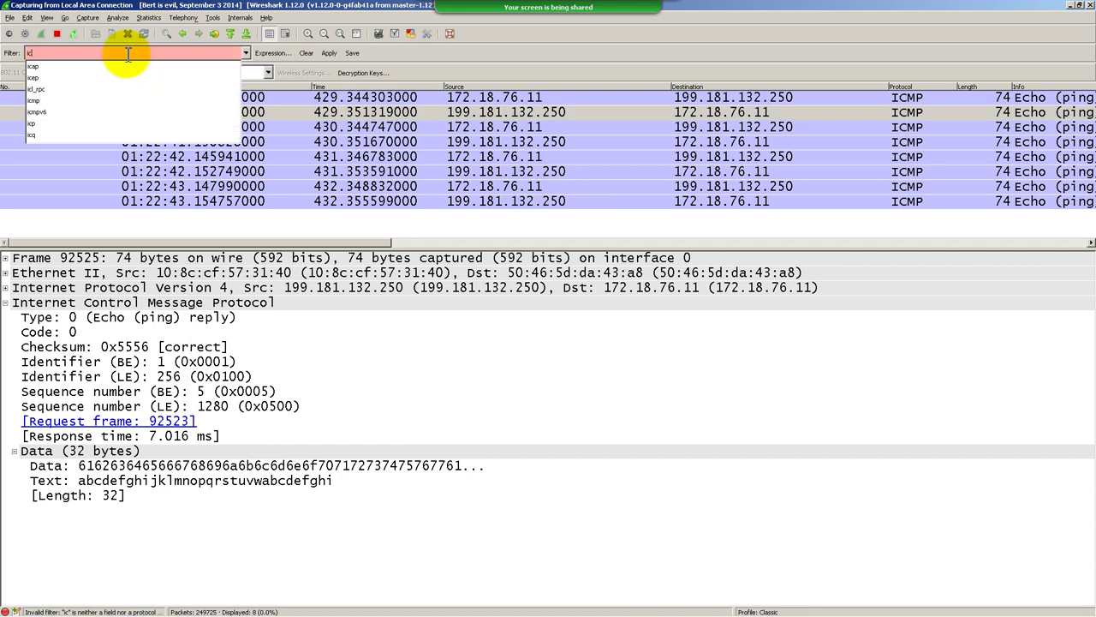
{"action": "key", "text": "BackSpace"}
{"action": "key", "text": "BackSpace"}
{"action": "key", "text": "Return"}
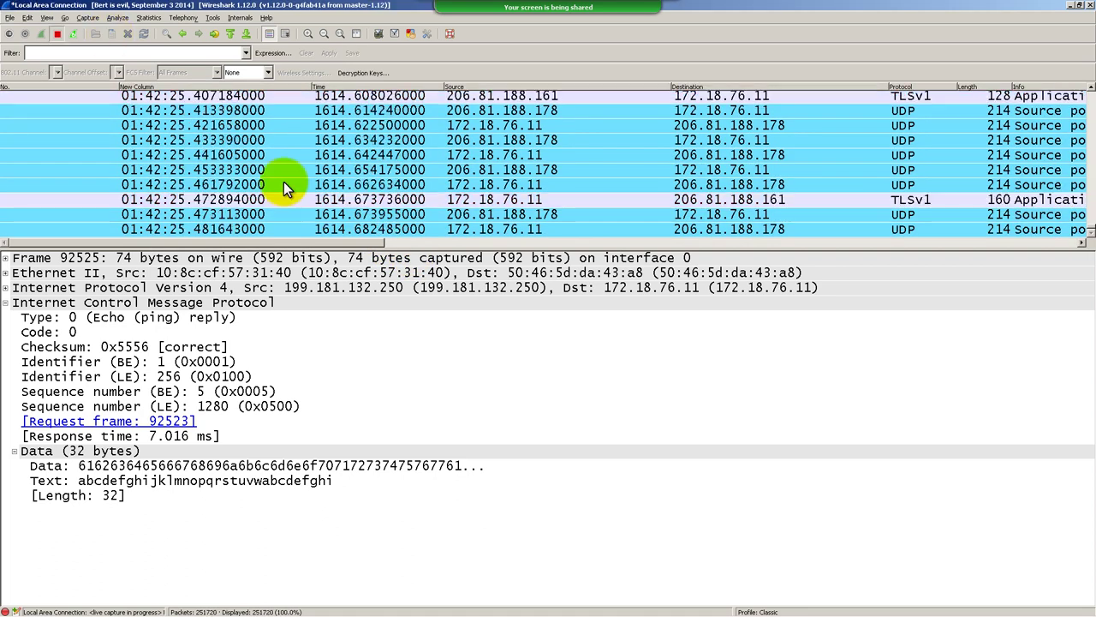
{"action": "key", "text": "ctrl+e"}
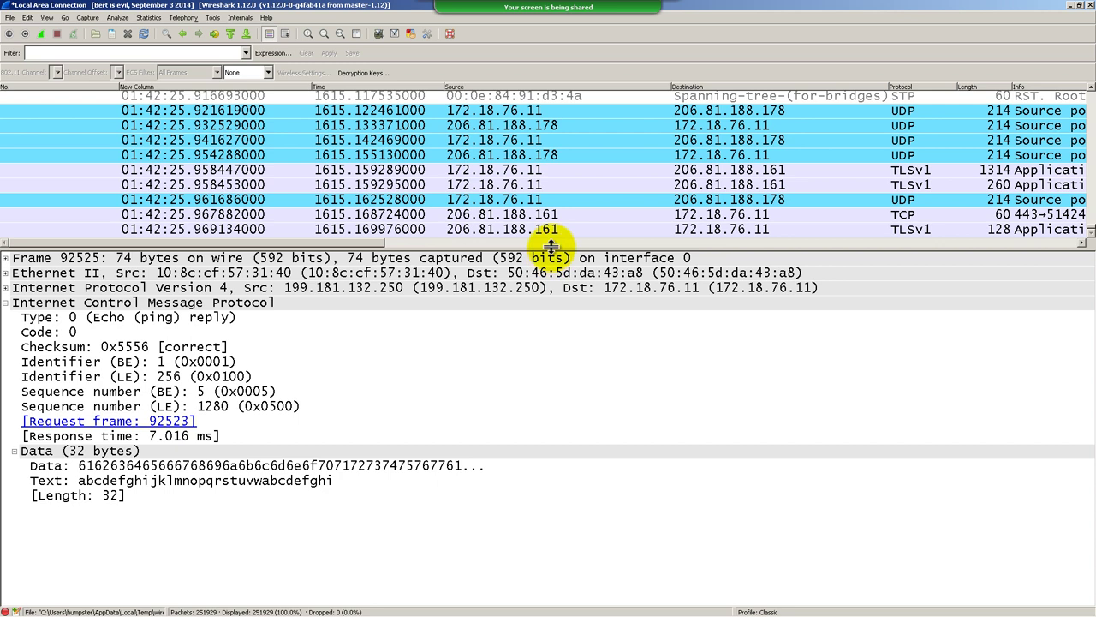
Enlarge the packet list area to roughly twice its height and select the STP packet near the end of the capture
{"action": "left_click_drag", "start_coordinate": [551, 246], "coordinate": [619, 411]}
{"action": "scroll", "coordinate": [583, 325], "scroll_direction": "up", "scroll_amount": 6}
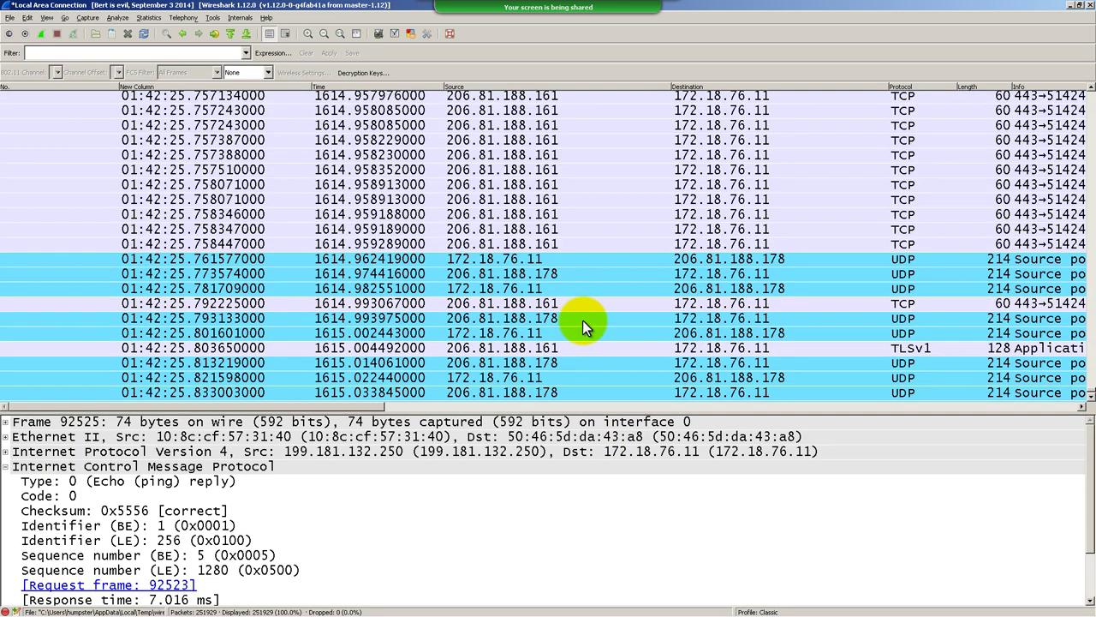
{"action": "scroll", "coordinate": [582, 321], "scroll_direction": "down", "scroll_amount": 6}
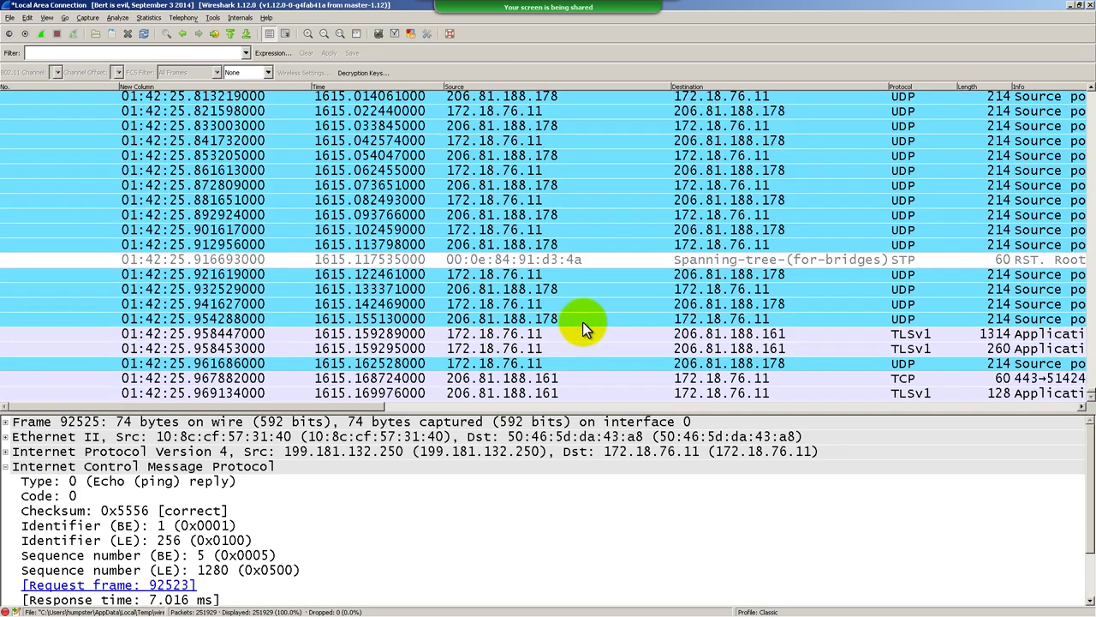
{"action": "left_click", "coordinate": [759, 260]}
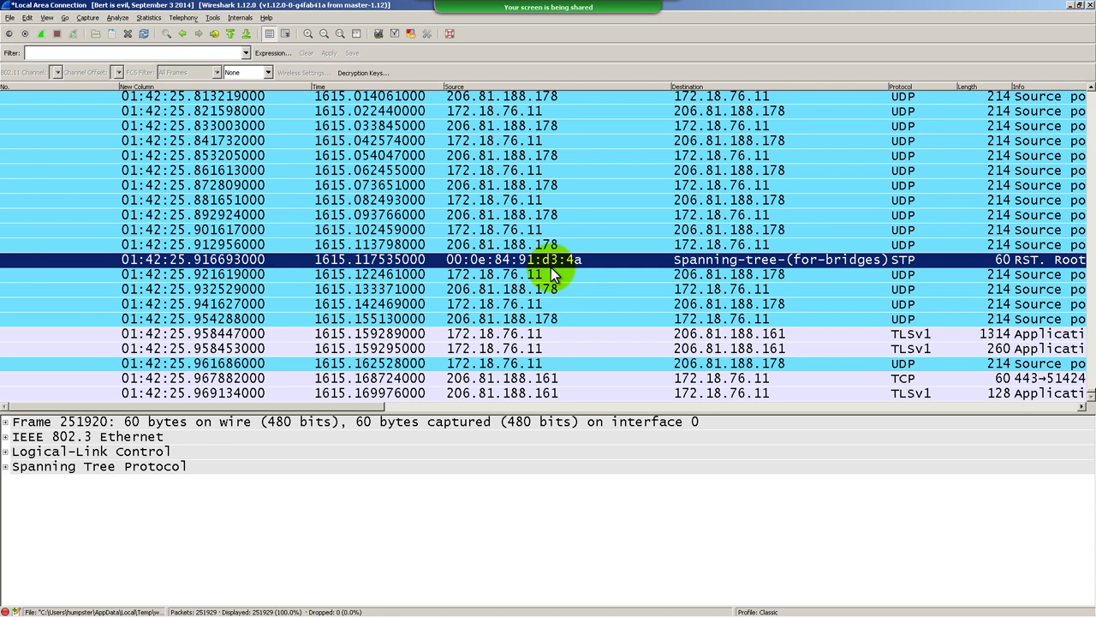
Apply the display filter stp to the captured packets
{"action": "left_click", "coordinate": [183, 53]}
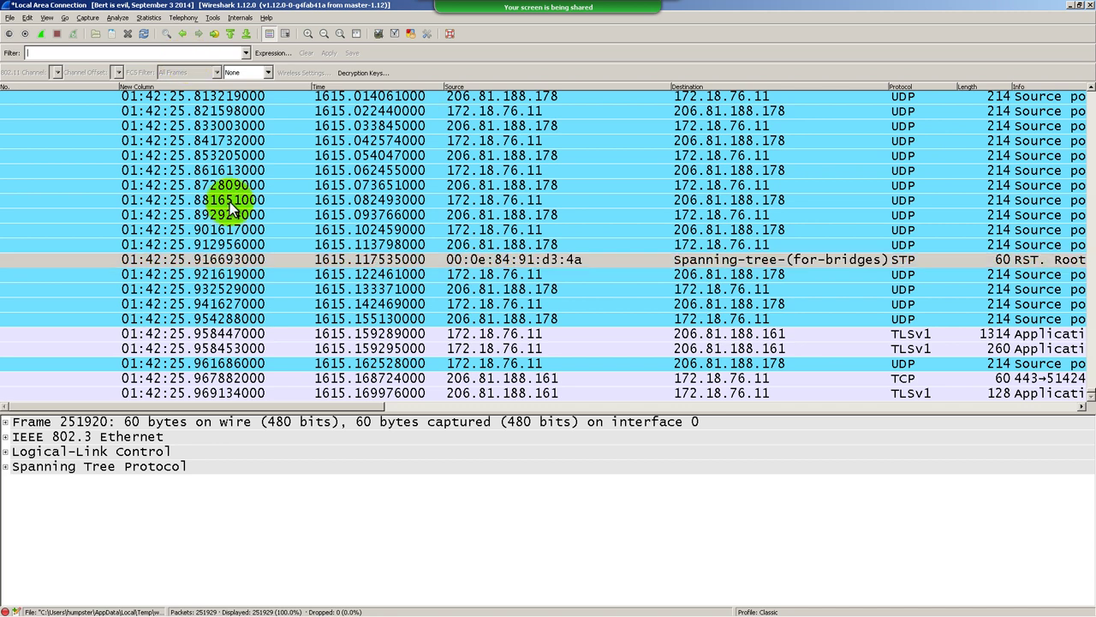
{"action": "type", "text": "stp"}
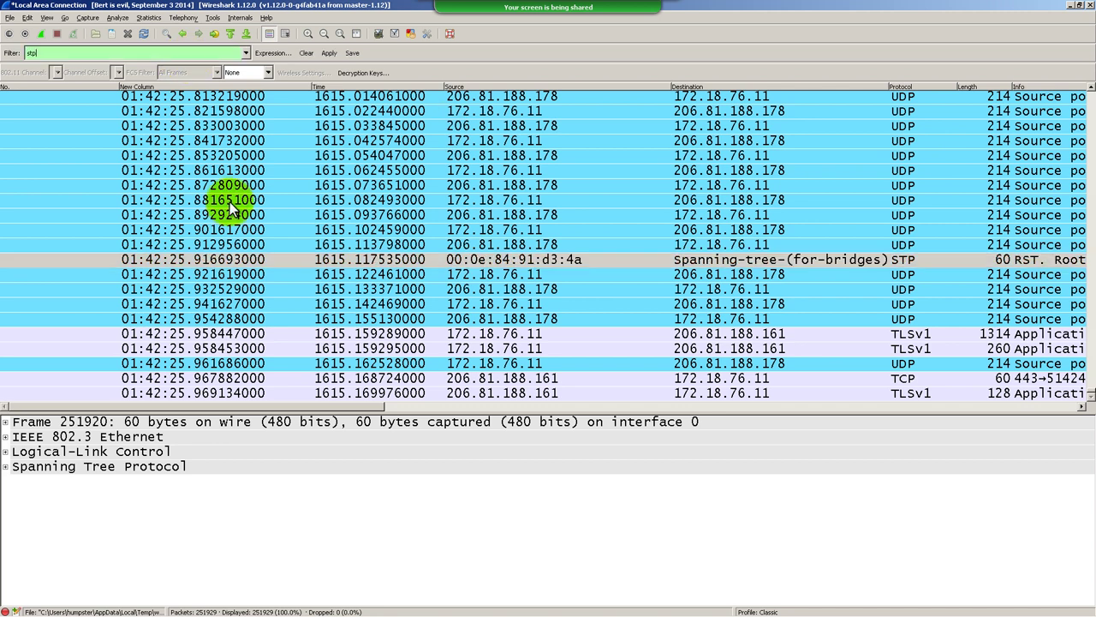
{"action": "key", "text": "Return"}
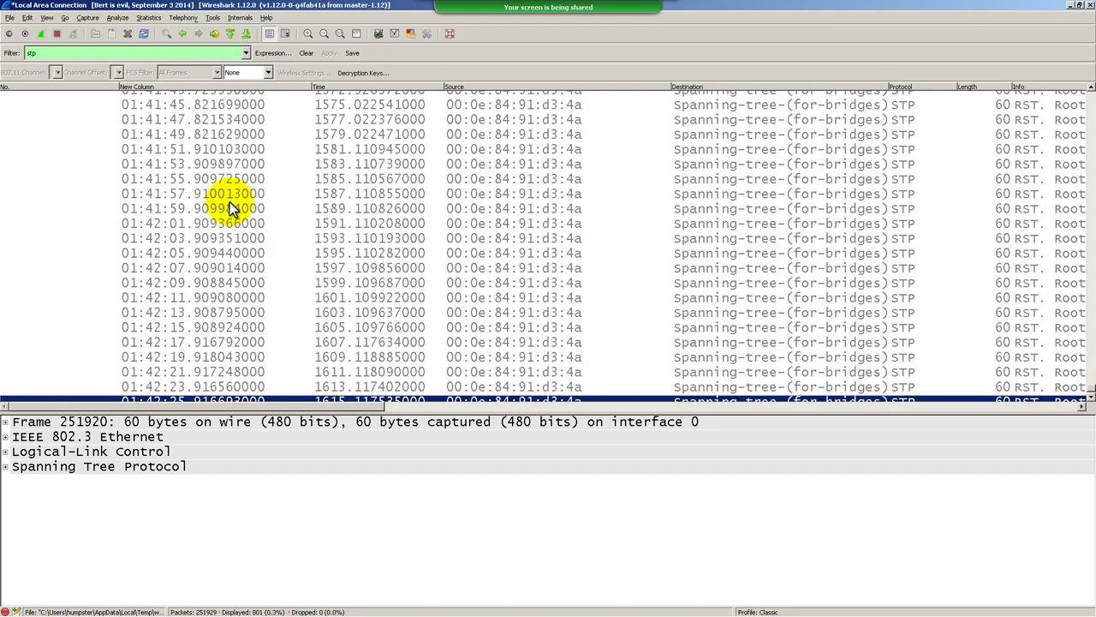
Go to the start of the STP packets and step through the early ones to examine the intervals between their times
{"action": "scroll", "coordinate": [411, 184], "scroll_direction": "up", "scroll_amount": 7}
{"action": "scroll", "coordinate": [413, 186], "scroll_direction": "up", "scroll_amount": 20}
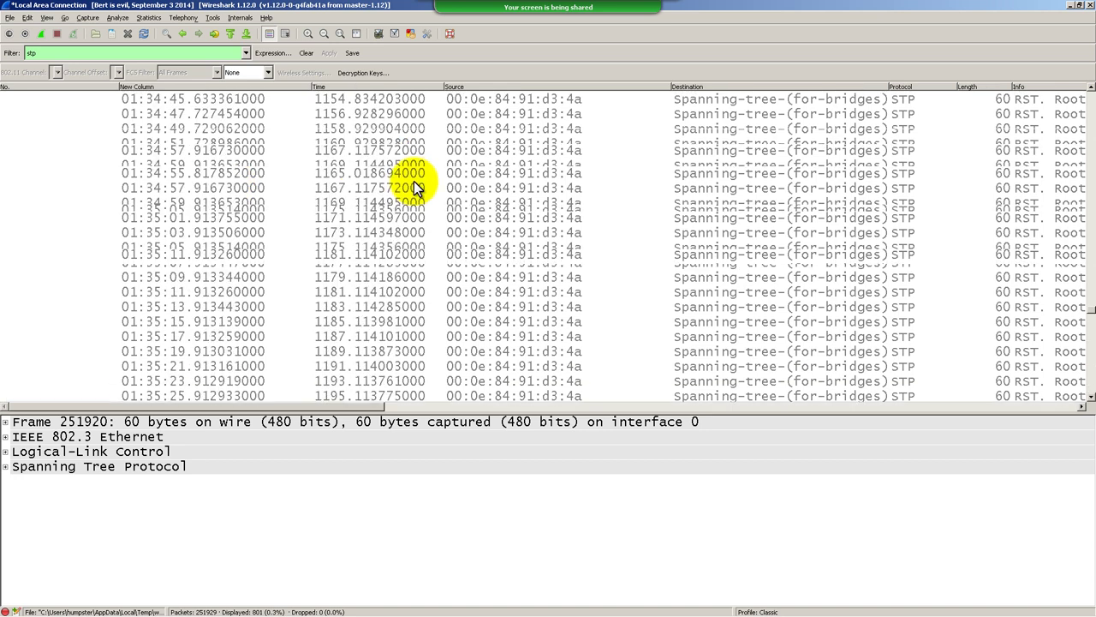
{"action": "scroll", "coordinate": [414, 187], "scroll_direction": "up", "scroll_amount": 20}
{"action": "scroll", "coordinate": [414, 186], "scroll_direction": "up", "scroll_amount": 20}
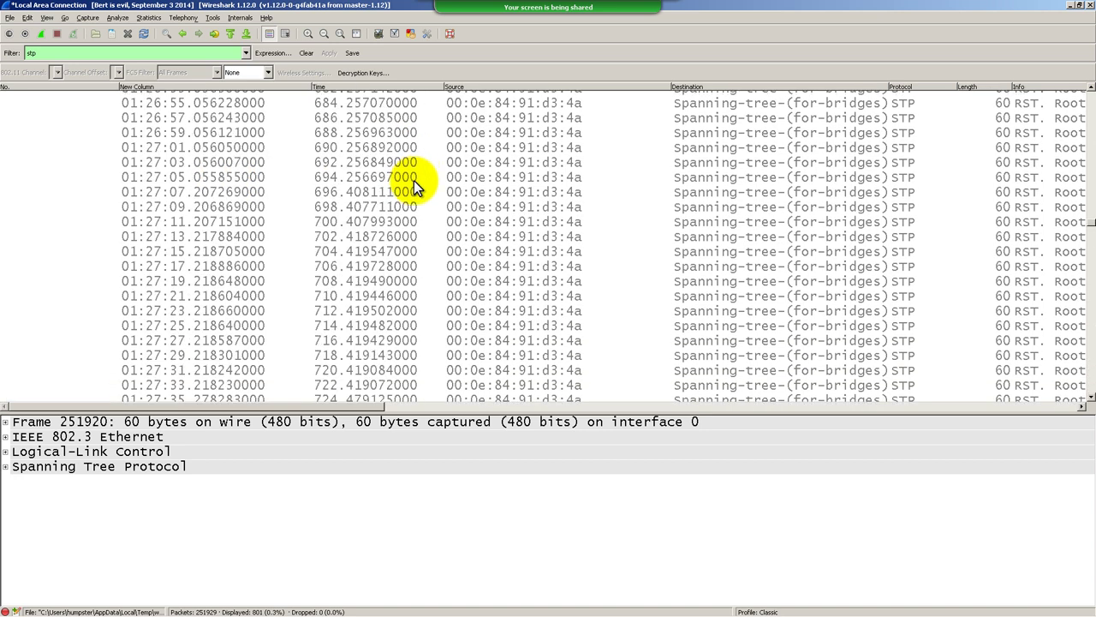
{"action": "scroll", "coordinate": [414, 181], "scroll_direction": "up", "scroll_amount": 20}
{"action": "scroll", "coordinate": [413, 170], "scroll_direction": "up", "scroll_amount": 20}
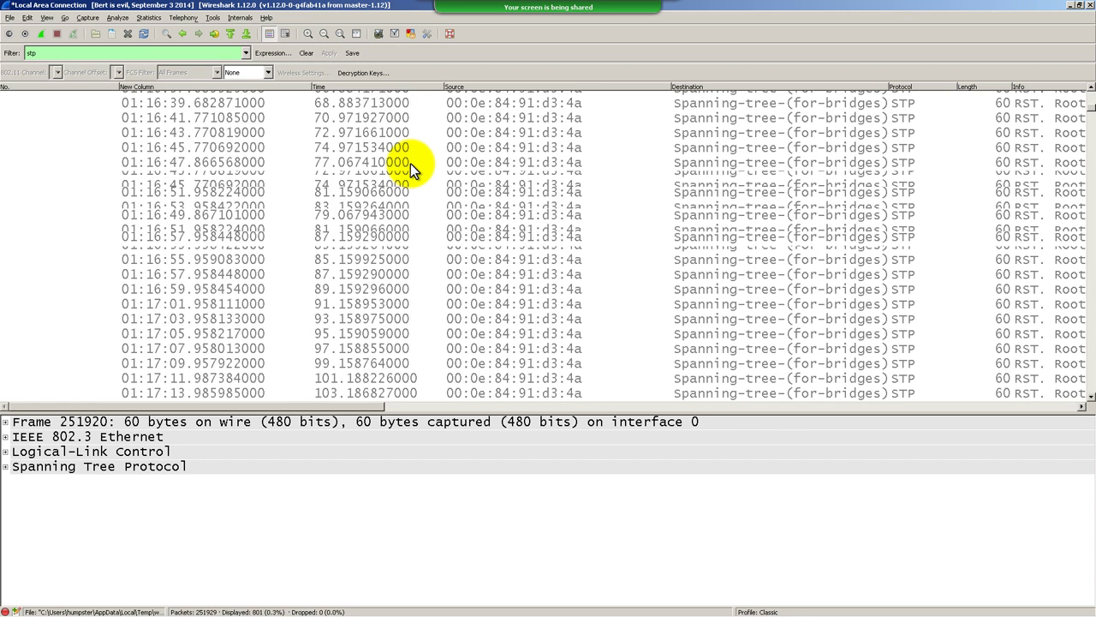
{"action": "scroll", "coordinate": [411, 163], "scroll_direction": "up", "scroll_amount": 12}
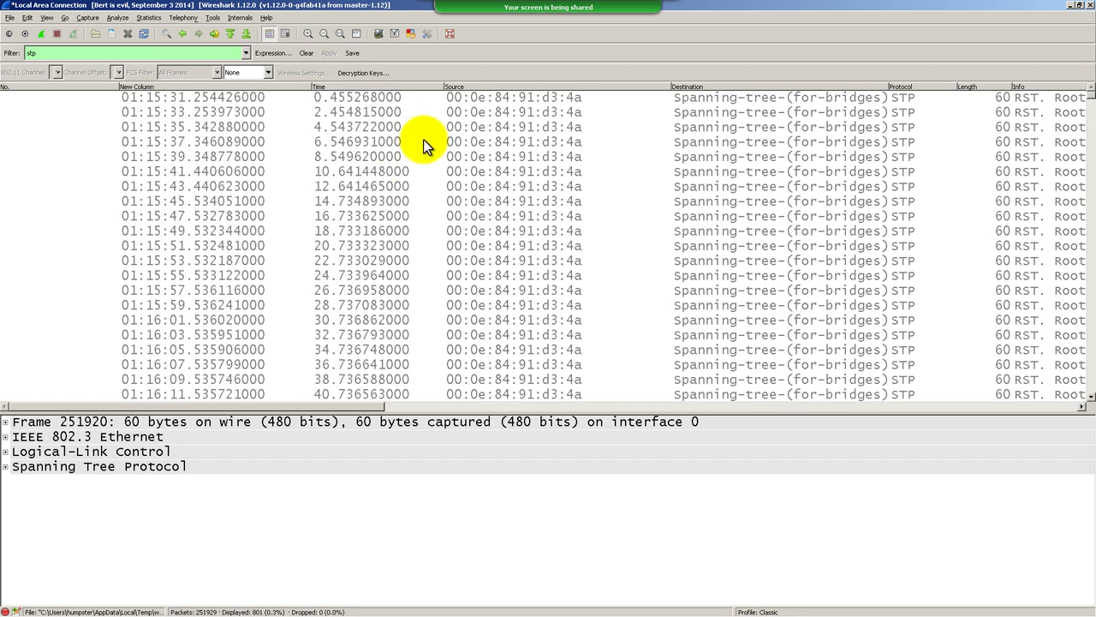
{"action": "left_click", "coordinate": [392, 111]}
{"action": "left_click", "coordinate": [378, 146]}
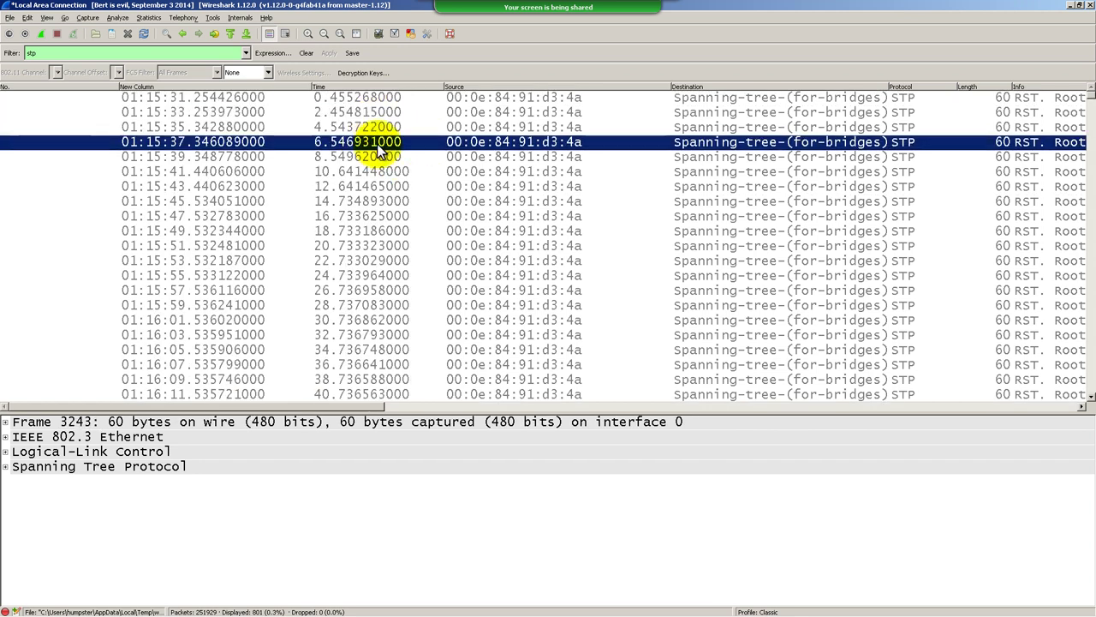
{"action": "left_click", "coordinate": [382, 174]}
{"action": "left_click", "coordinate": [386, 201]}
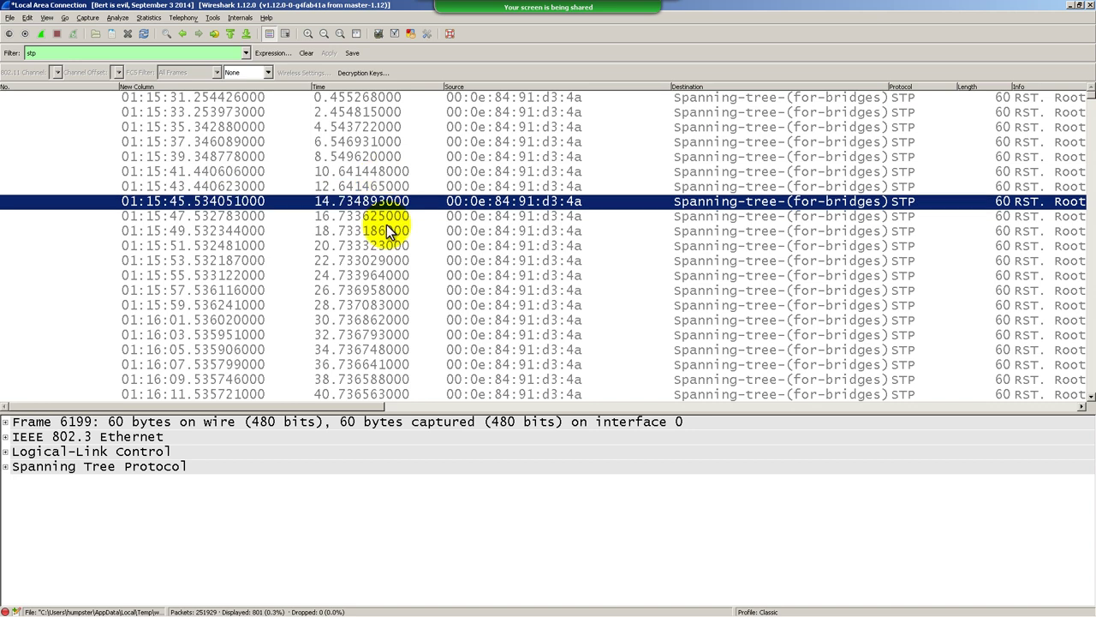
{"action": "left_click", "coordinate": [392, 290]}
{"action": "key", "text": "Down"}
{"action": "key", "text": "Down"}
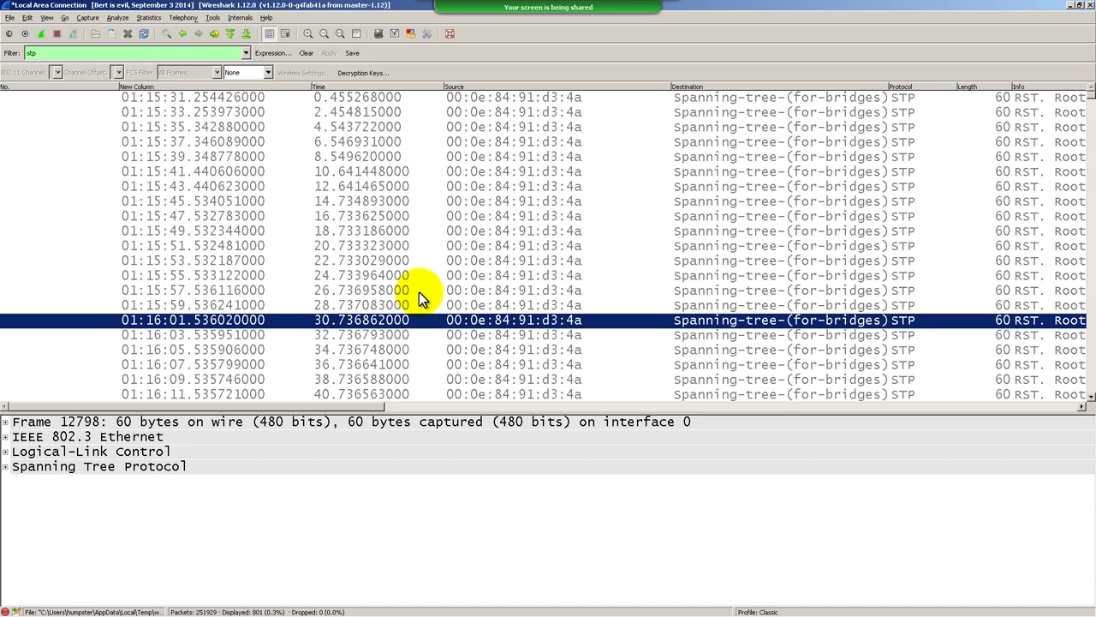
Select the STP packet at 177.972907 seconds and clear the stp display filter to show it among all captured packets
{"action": "scroll", "coordinate": [419, 292], "scroll_direction": "down", "scroll_amount": 15}
{"action": "scroll", "coordinate": [383, 174], "scroll_direction": "down", "scroll_amount": 8}
{"action": "left_click", "coordinate": [487, 340]}
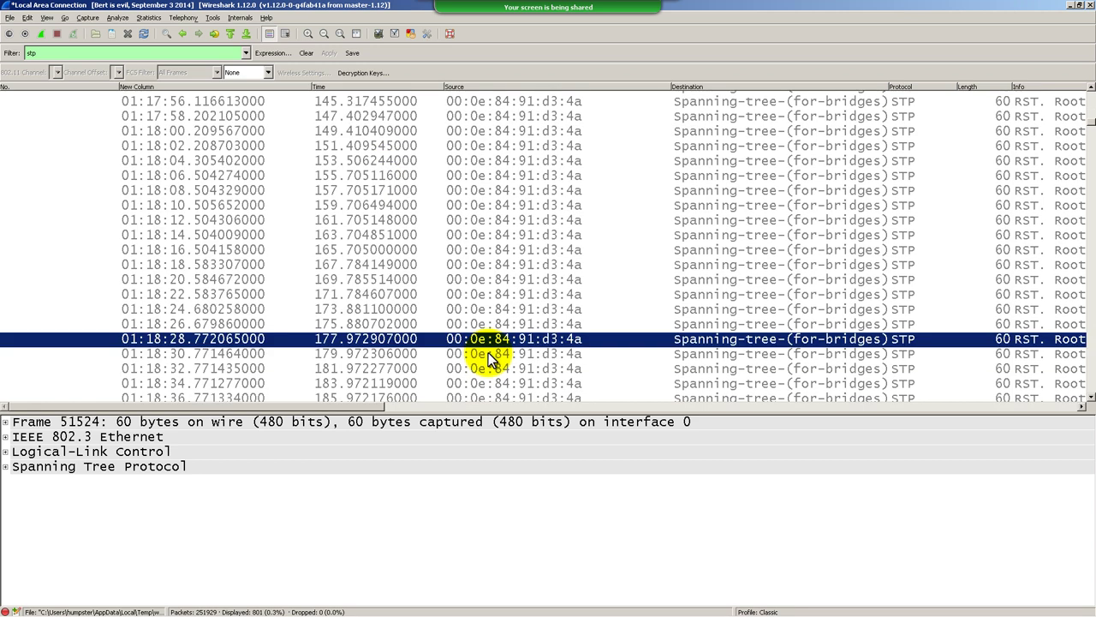
{"action": "left_click", "coordinate": [125, 54]}
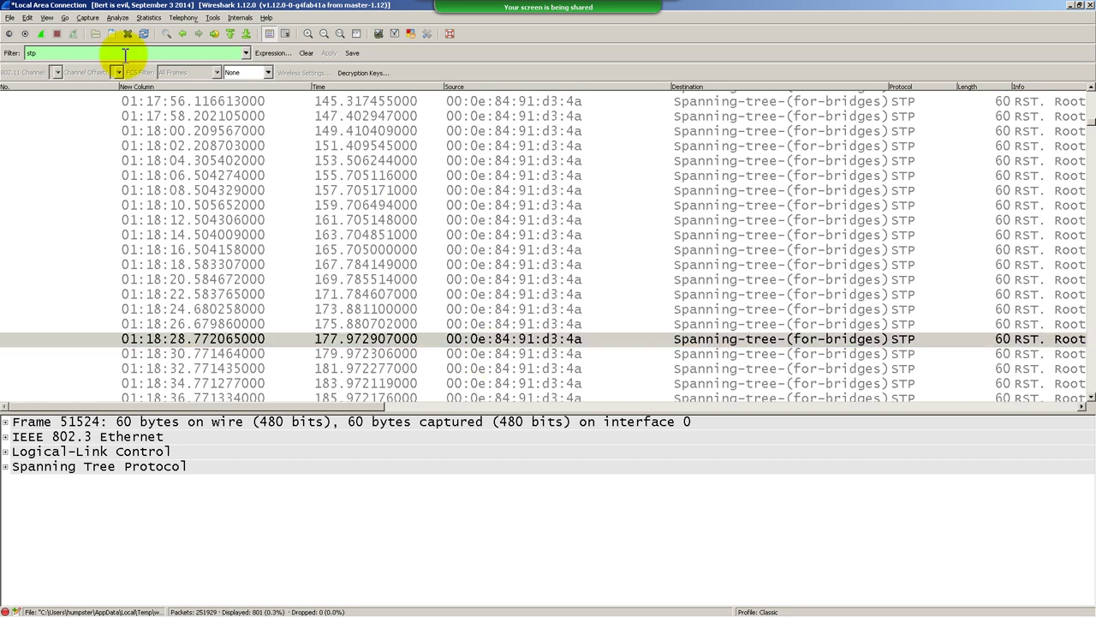
{"action": "key", "text": "BackSpace"}
{"action": "key", "text": "BackSpace"}
{"action": "key", "text": "BackSpace"}
{"action": "key", "text": "Return"}
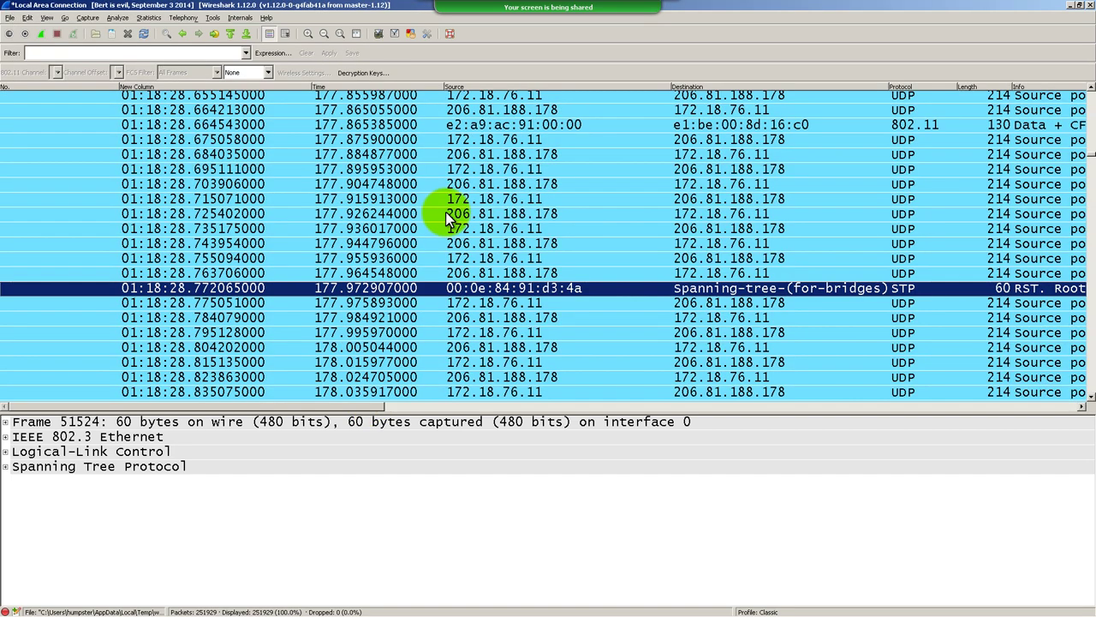
Examine the UDP packets immediately before and after the STP packet at 177.972907 seconds, and return to the STP packet
{"action": "left_click", "coordinate": [437, 204]}
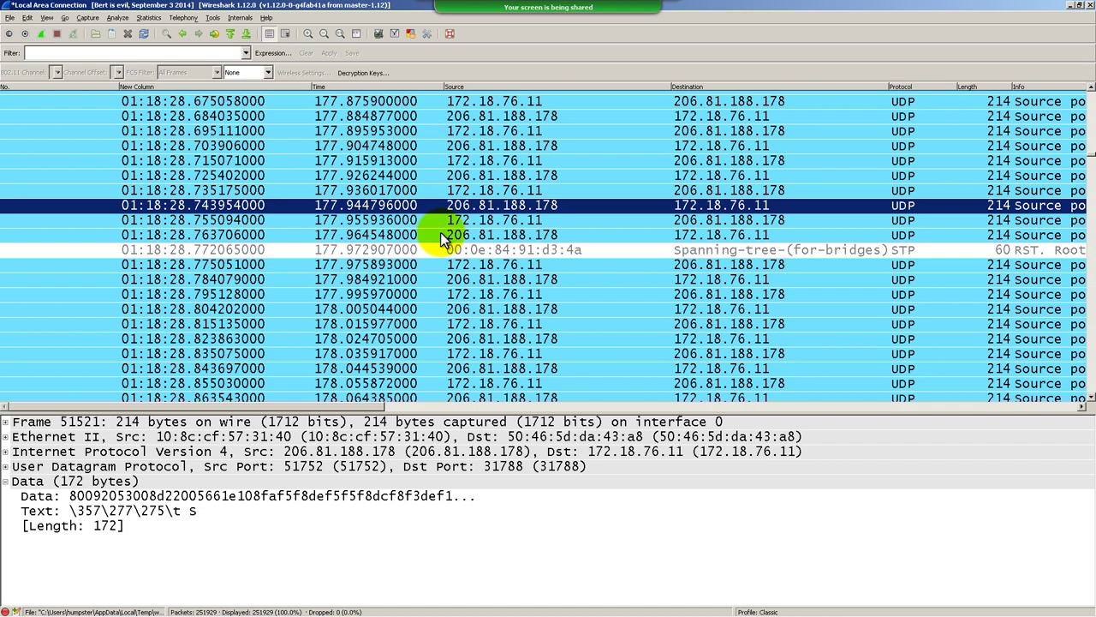
{"action": "key", "text": "Up"}
{"action": "key", "text": "Up"}
{"action": "key", "text": "Up"}
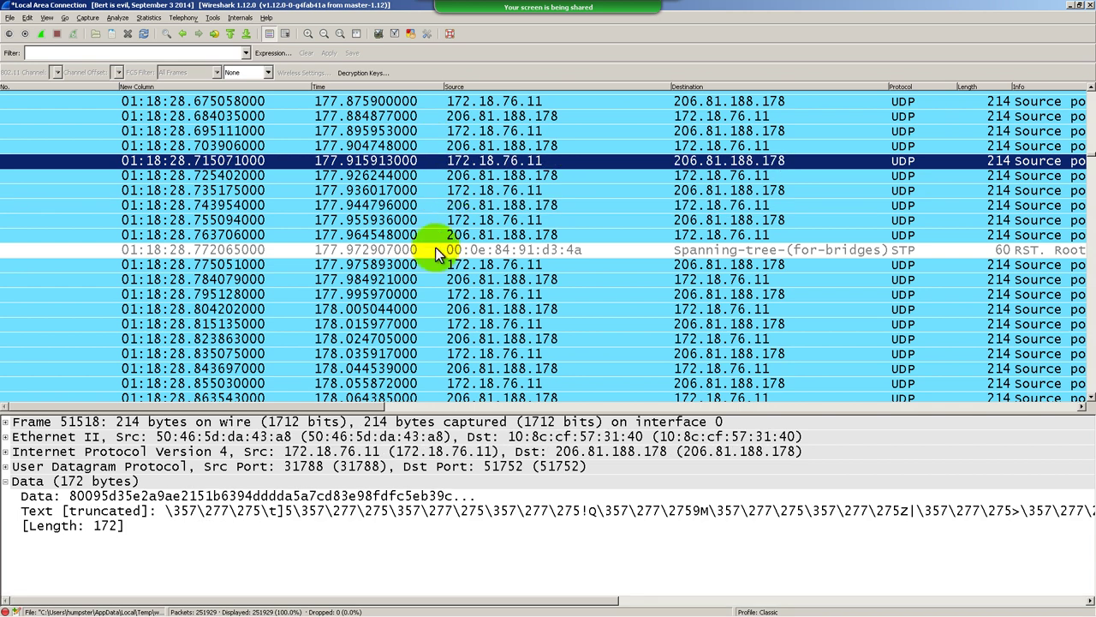
{"action": "left_click", "coordinate": [437, 250]}
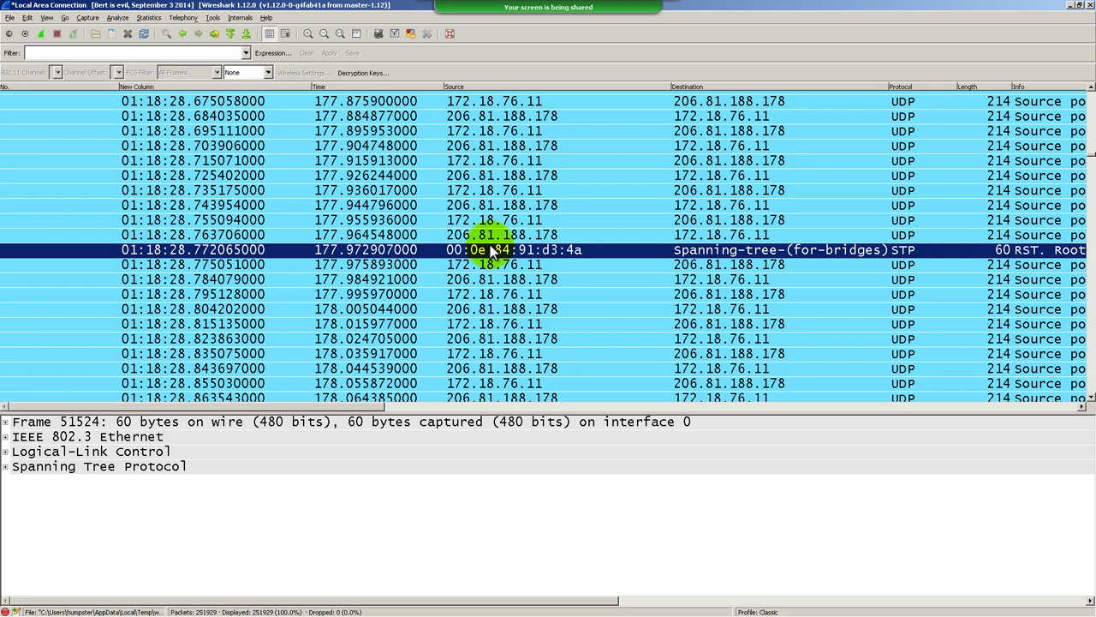
{"action": "scroll", "coordinate": [491, 250], "scroll_direction": "down", "scroll_amount": 2}
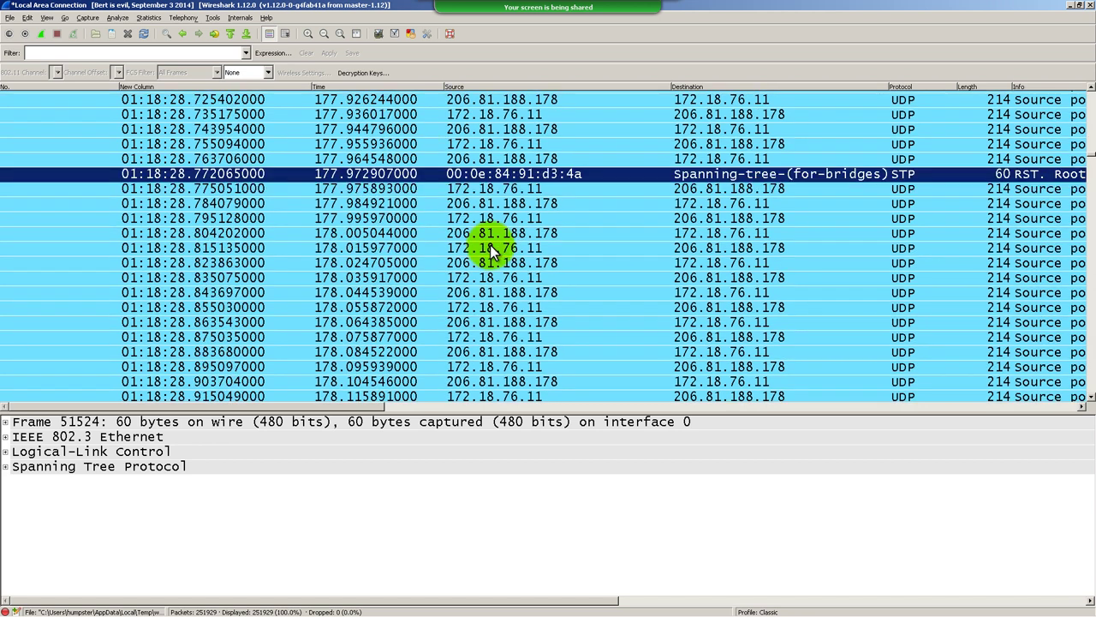
{"action": "left_click", "coordinate": [494, 187]}
{"action": "key", "text": "Up"}
{"action": "key", "text": "Up"}
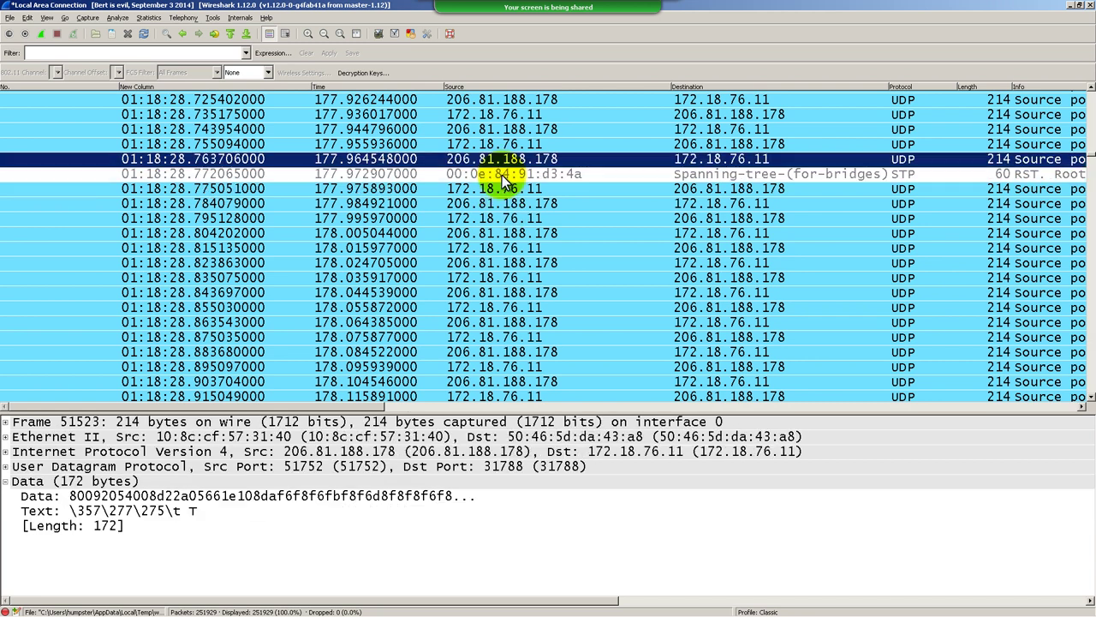
{"action": "key", "text": "Down"}
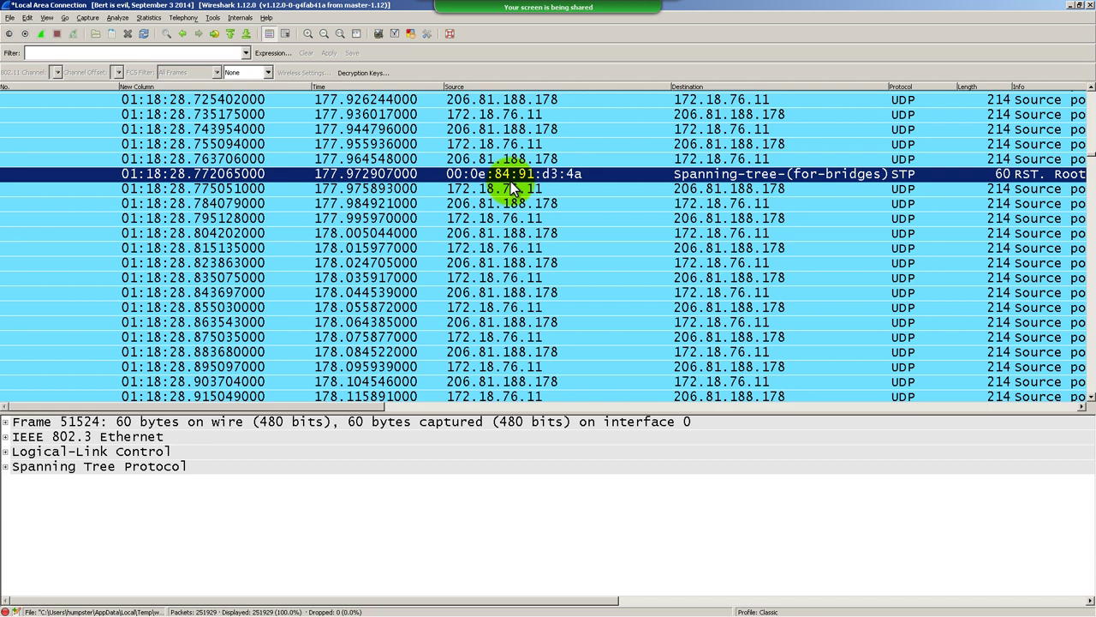
Step forward through the UDP packets following the STP packet, up to the one at 178.204241 seconds
{"action": "key", "text": "ctrl+d"}
{"action": "key", "text": "Down"}
{"action": "key", "text": "Down"}
{"action": "key", "text": "Down"}
{"action": "key", "text": "Down"}
{"action": "key", "text": "Down"}
{"action": "key", "text": "Down"}
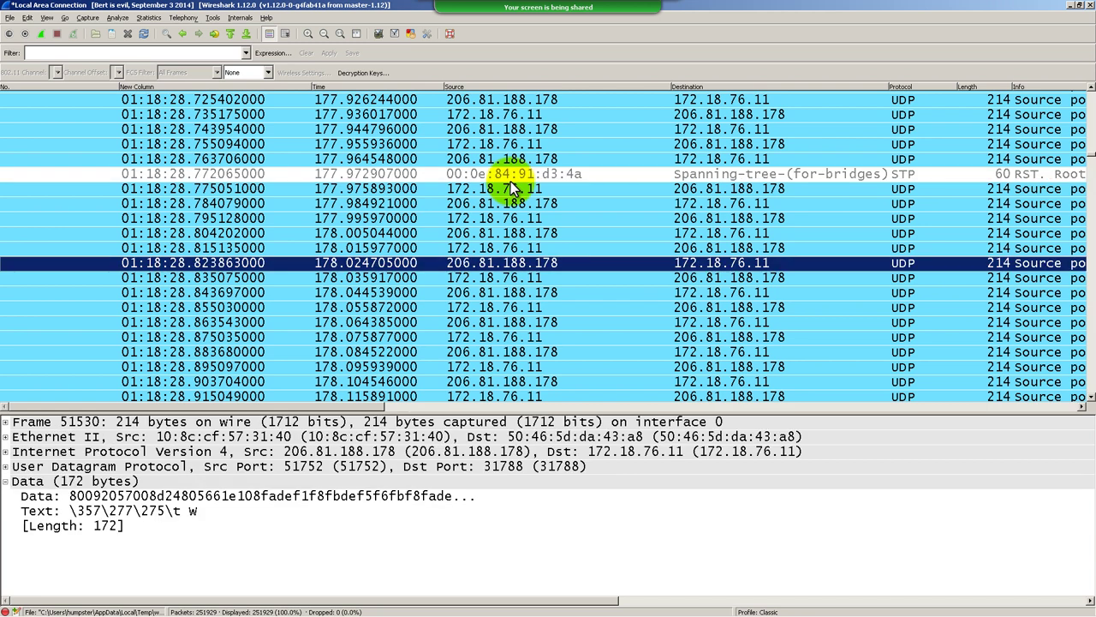
{"action": "key", "text": "Down"}
{"action": "key", "text": "Down"}
{"action": "key", "text": "Down"}
{"action": "key", "text": "Down"}
{"action": "key", "text": "Down"}
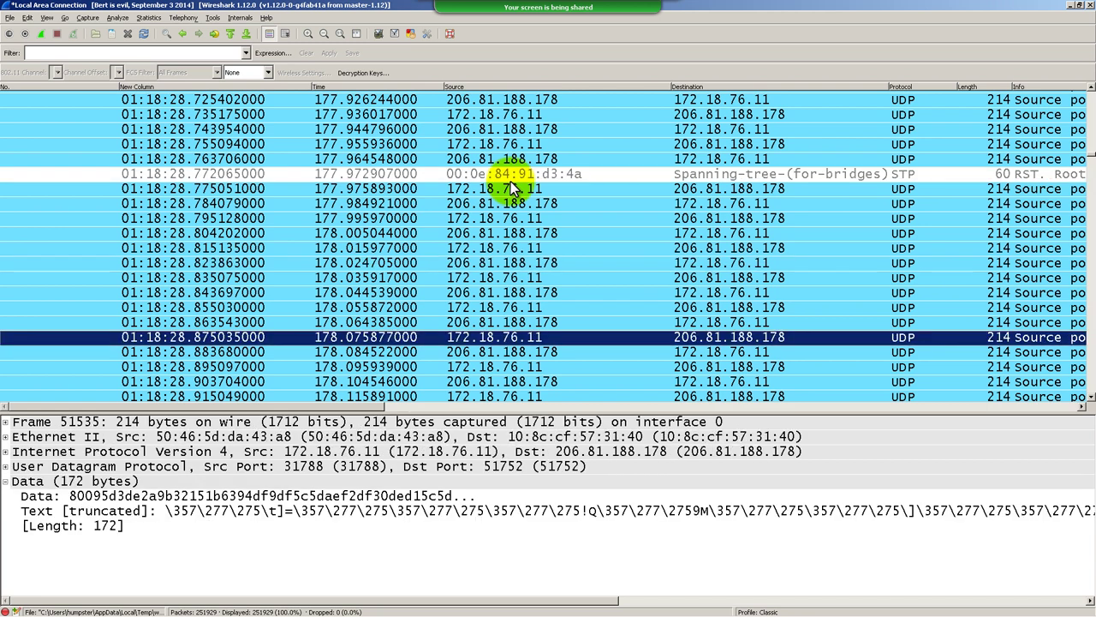
{"action": "scroll", "coordinate": [511, 180], "scroll_direction": "down", "scroll_amount": 3}
{"action": "left_click", "coordinate": [526, 260]}
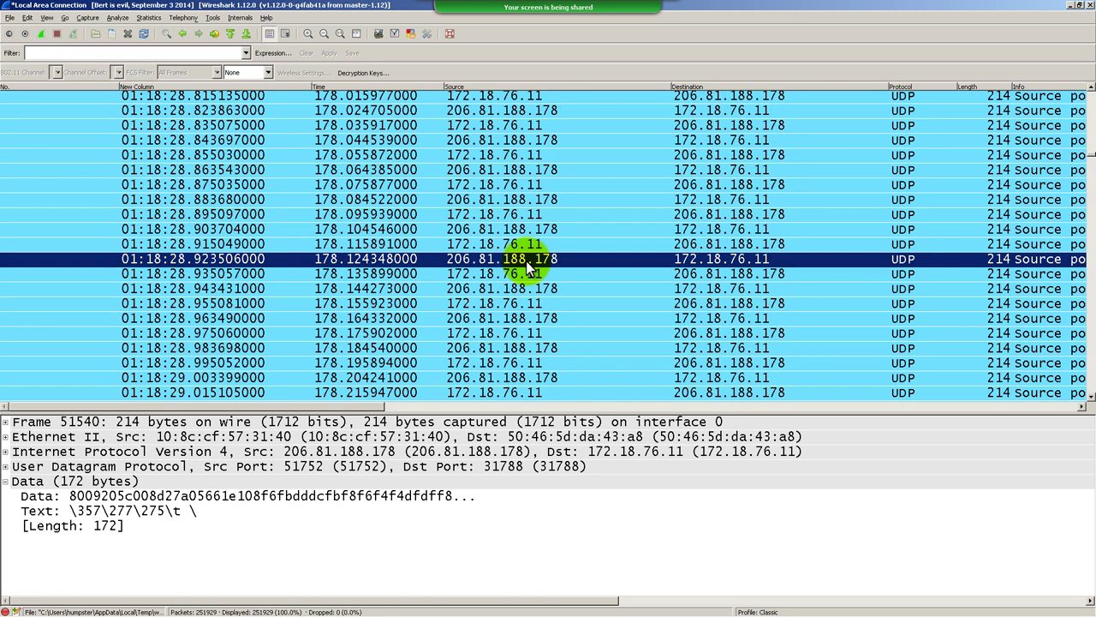
{"action": "scroll", "coordinate": [526, 268], "scroll_direction": "down", "scroll_amount": 3}
{"action": "left_click", "coordinate": [529, 264]}
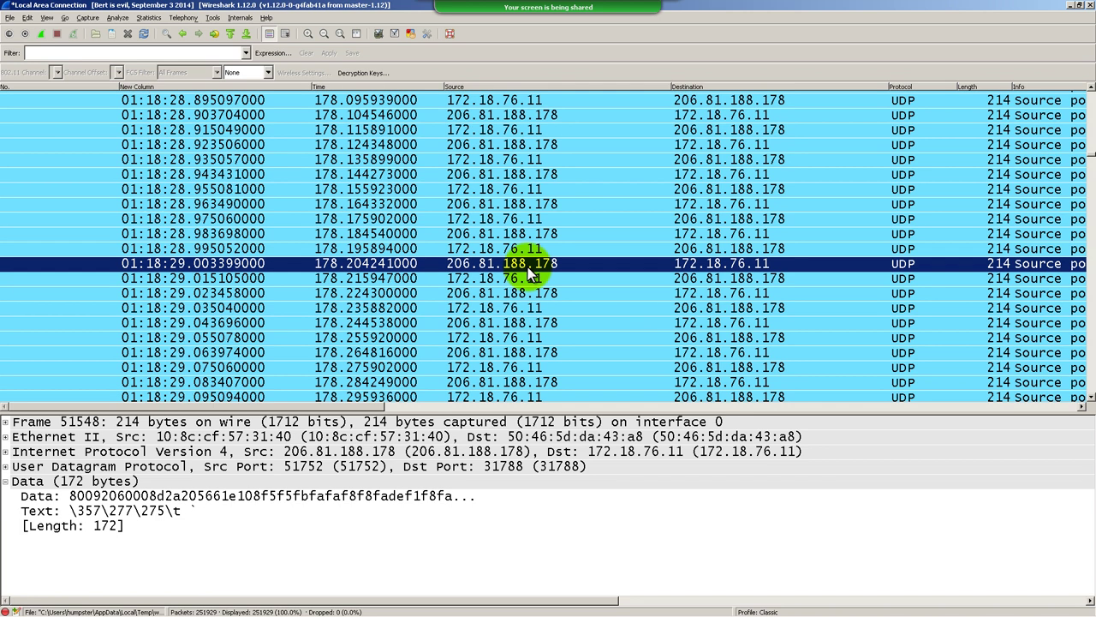
Select the UDP packet at 177.855987 seconds, shortly before the STP packet
{"action": "scroll", "coordinate": [528, 272], "scroll_direction": "up", "scroll_amount": 3}
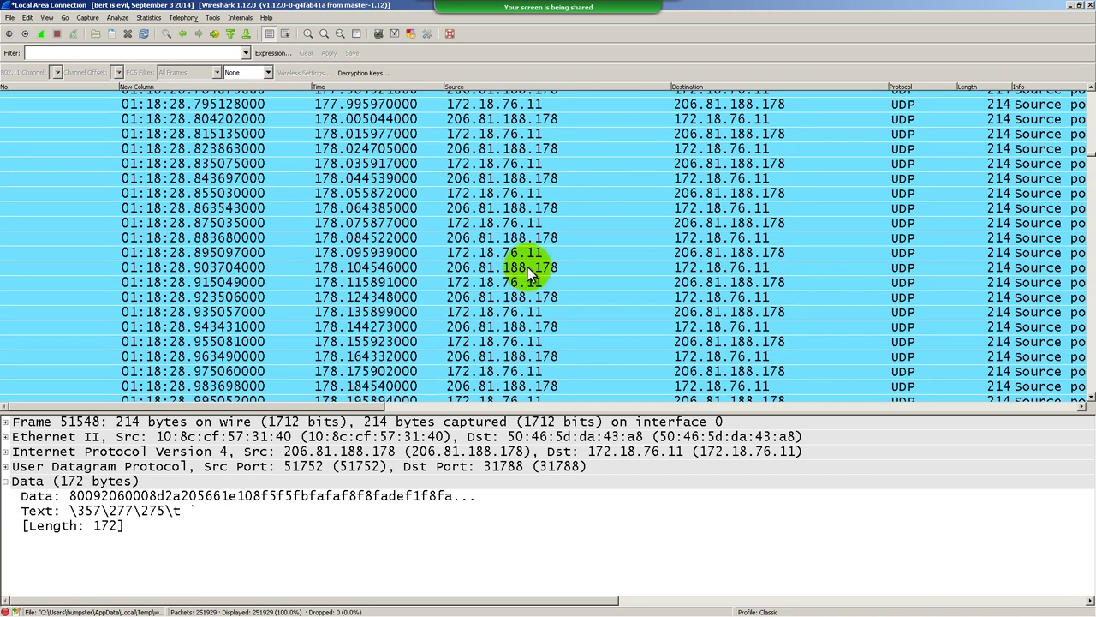
{"action": "scroll", "coordinate": [540, 257], "scroll_direction": "up", "scroll_amount": 6}
{"action": "left_click", "coordinate": [460, 168]}
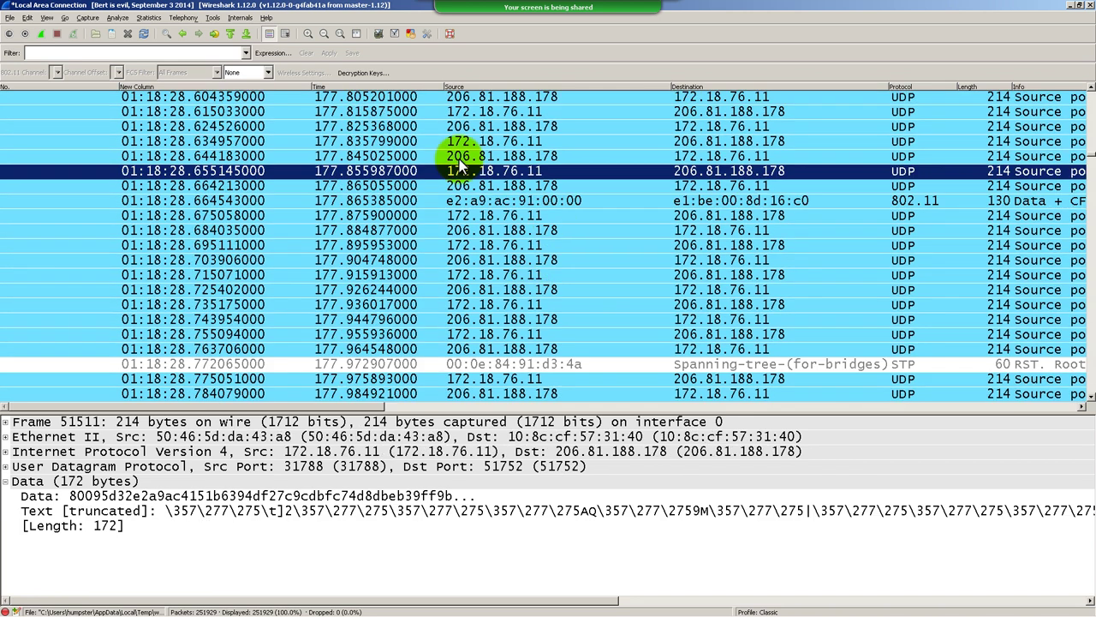
{"action": "left_click", "coordinate": [46, 18]}
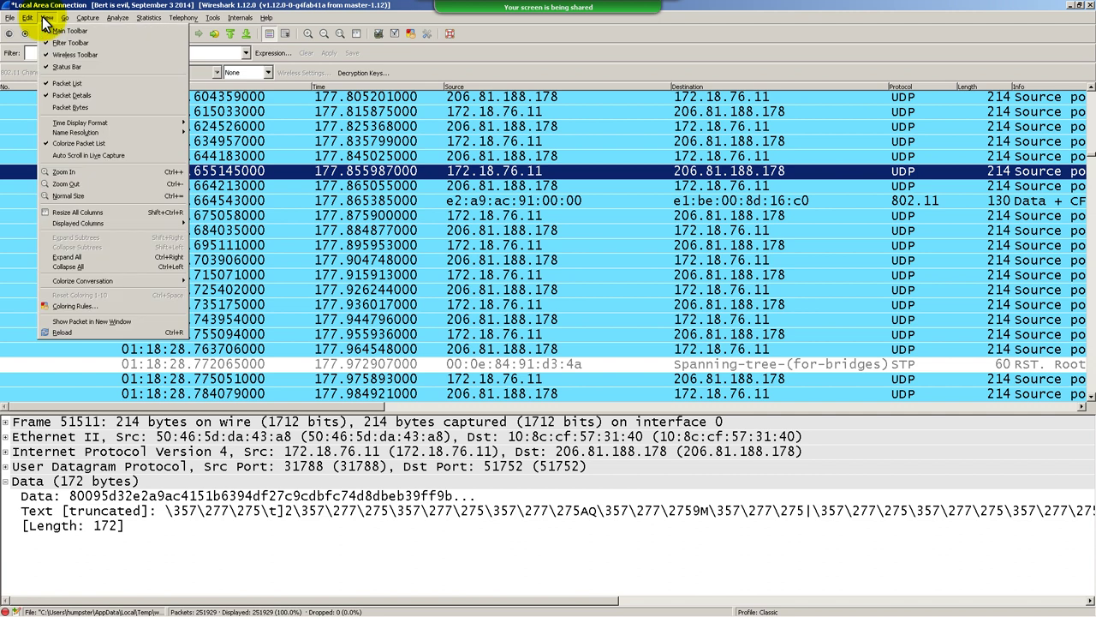
{"action": "left_click", "coordinate": [194, 38]}
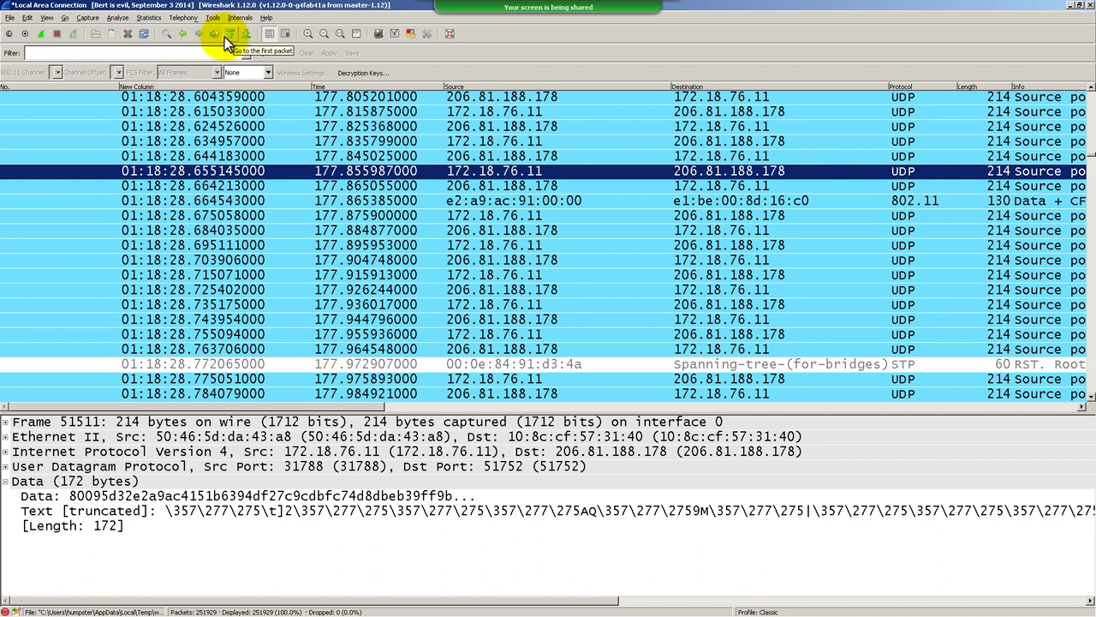
Go back through the packet history to retrace the recently visited packets around the STP packet at 177.972907 seconds
{"action": "left_click", "coordinate": [182, 35]}
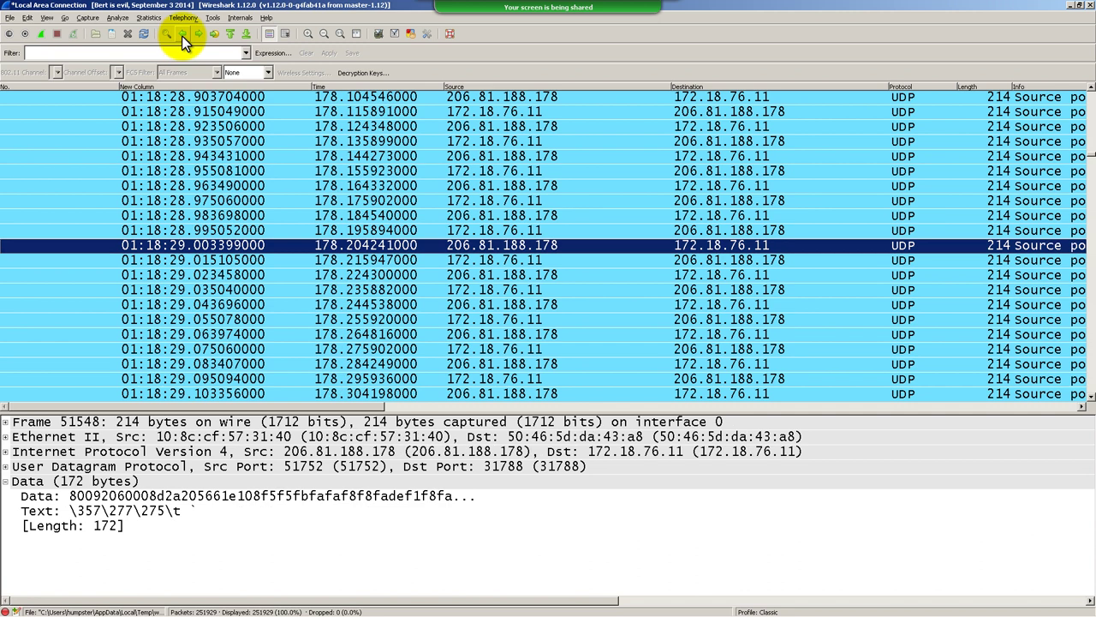
{"action": "left_click", "coordinate": [182, 35]}
{"action": "left_click", "coordinate": [181, 35]}
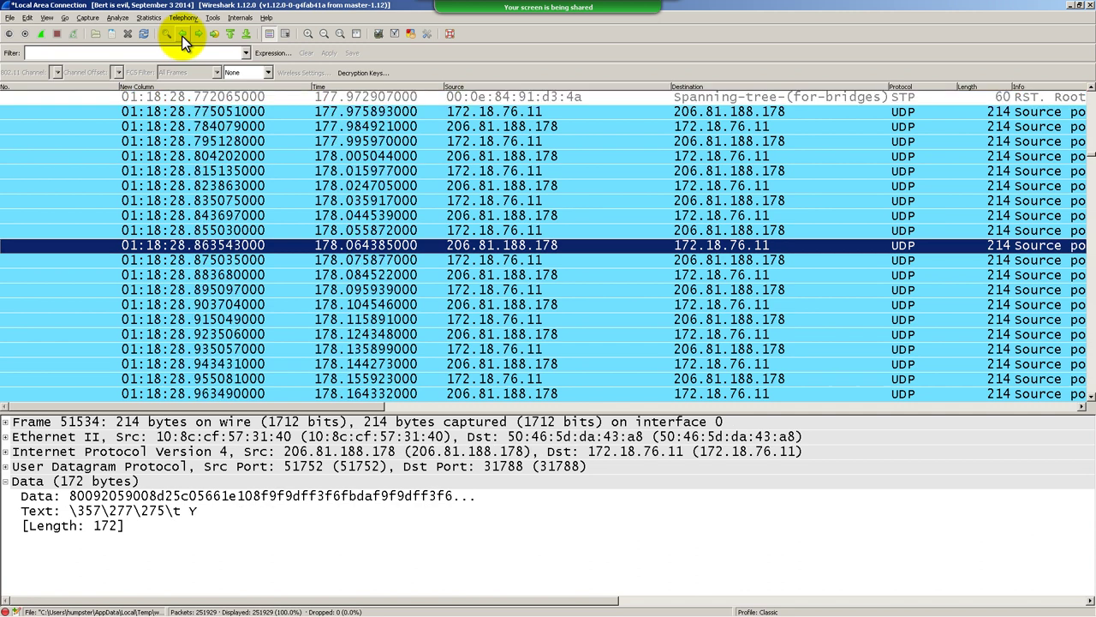
{"action": "left_click", "coordinate": [181, 35]}
{"action": "left_click", "coordinate": [182, 35]}
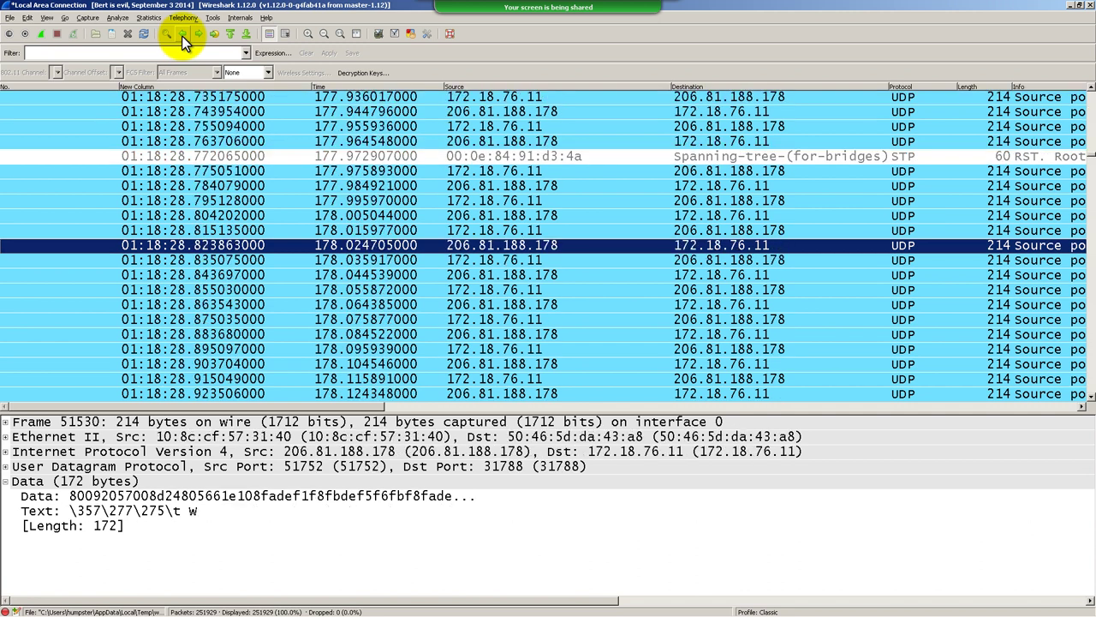
{"action": "left_click", "coordinate": [182, 35]}
{"action": "left_click", "coordinate": [182, 36]}
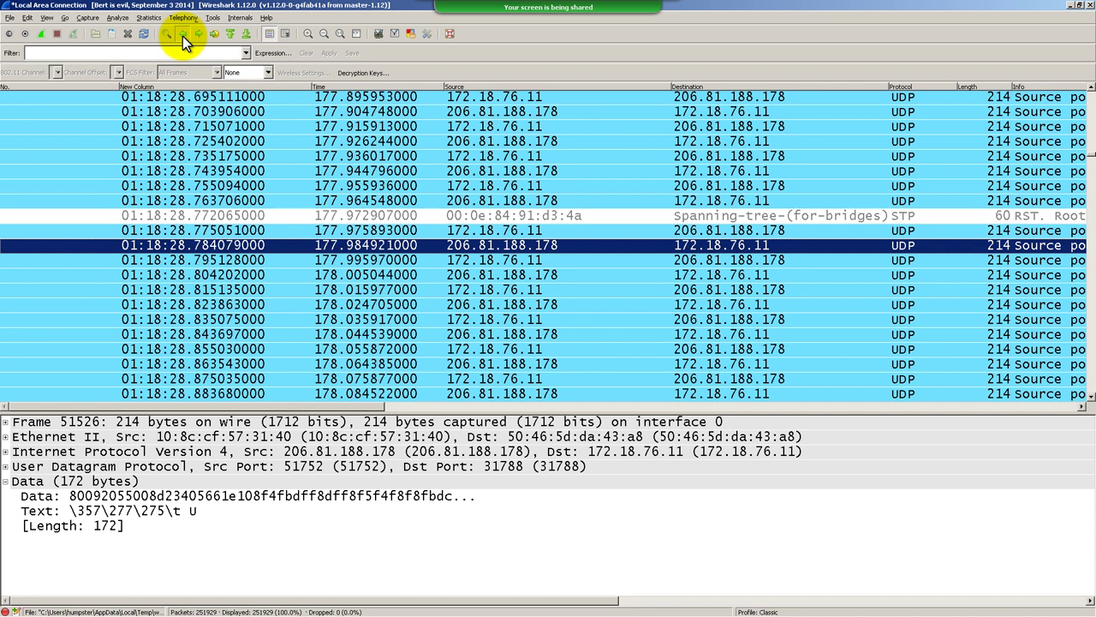
{"action": "left_click", "coordinate": [182, 36]}
{"action": "left_click", "coordinate": [183, 36]}
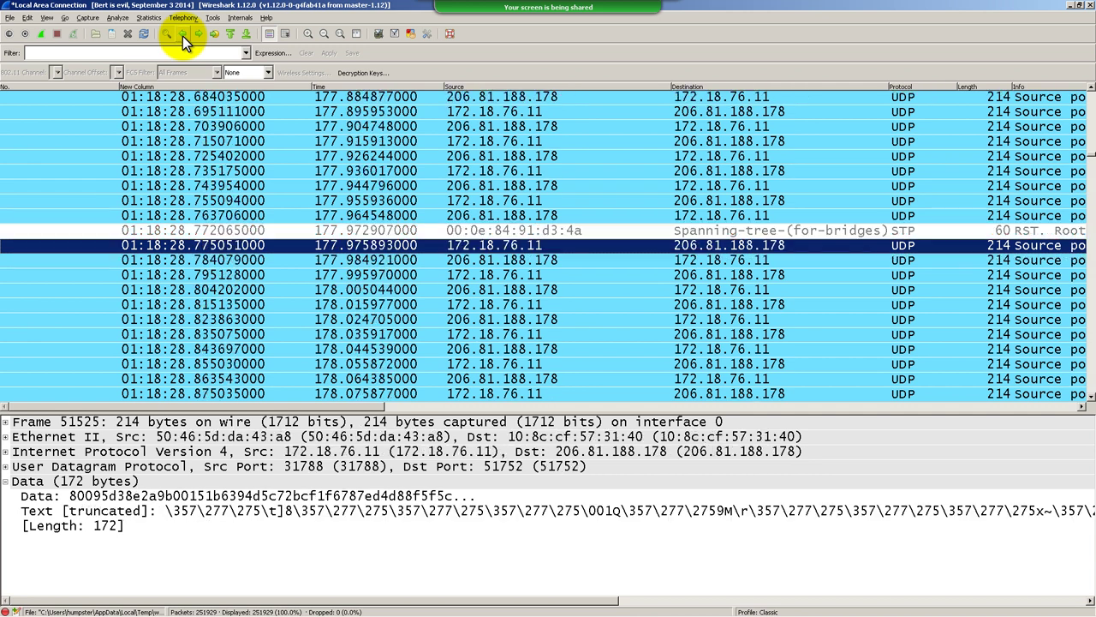
{"action": "left_click", "coordinate": [182, 36]}
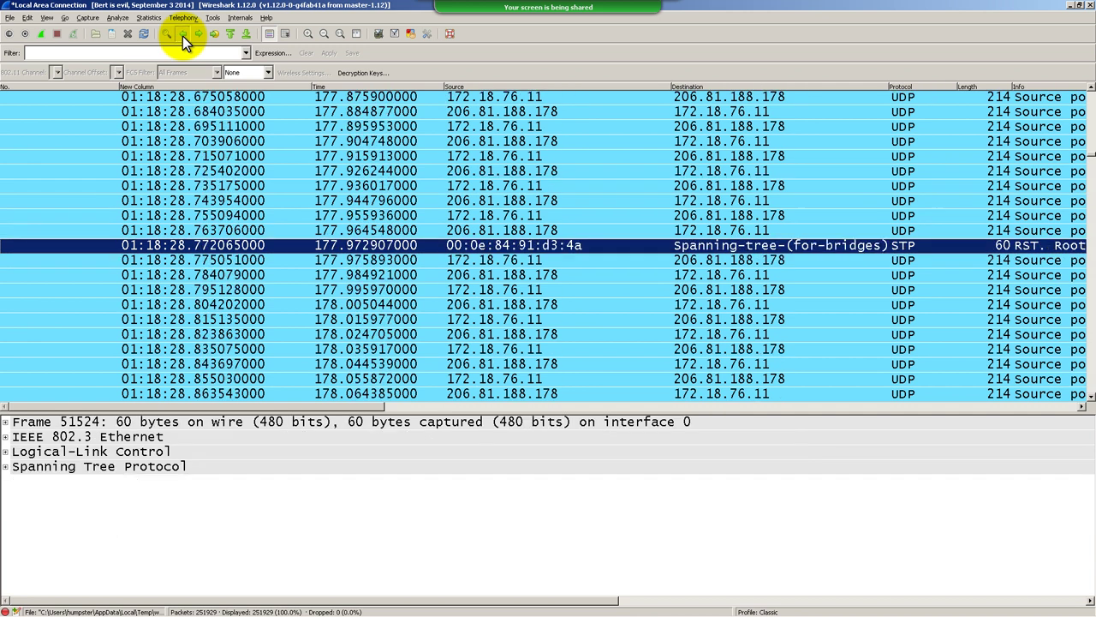
{"action": "left_click", "coordinate": [182, 36]}
{"action": "left_click", "coordinate": [182, 36]}
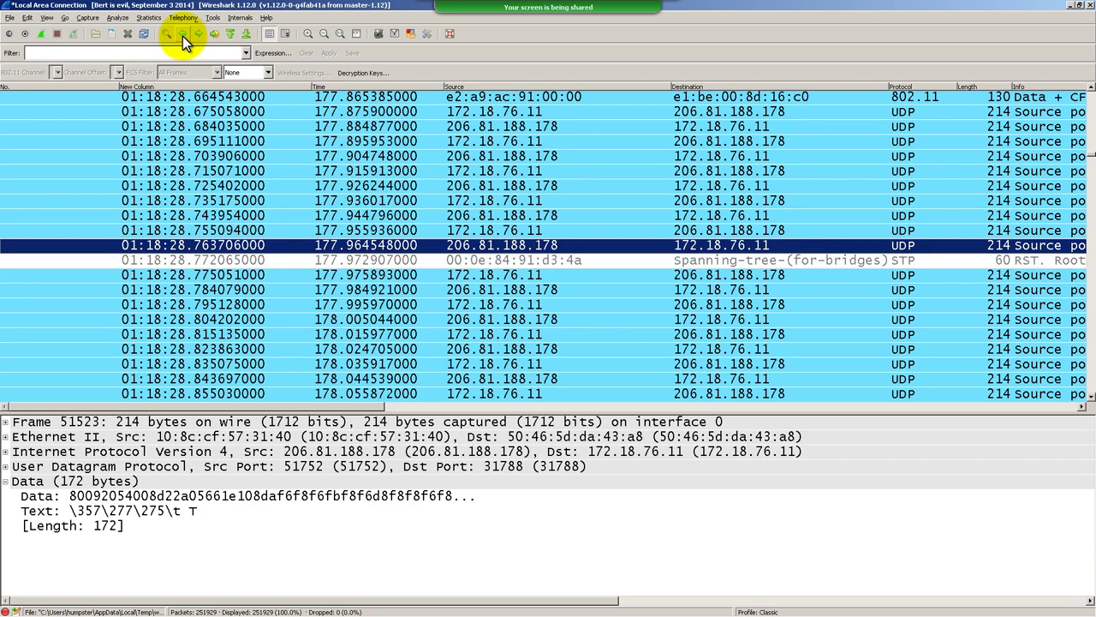
{"action": "left_click", "coordinate": [182, 36]}
{"action": "left_click", "coordinate": [182, 36]}
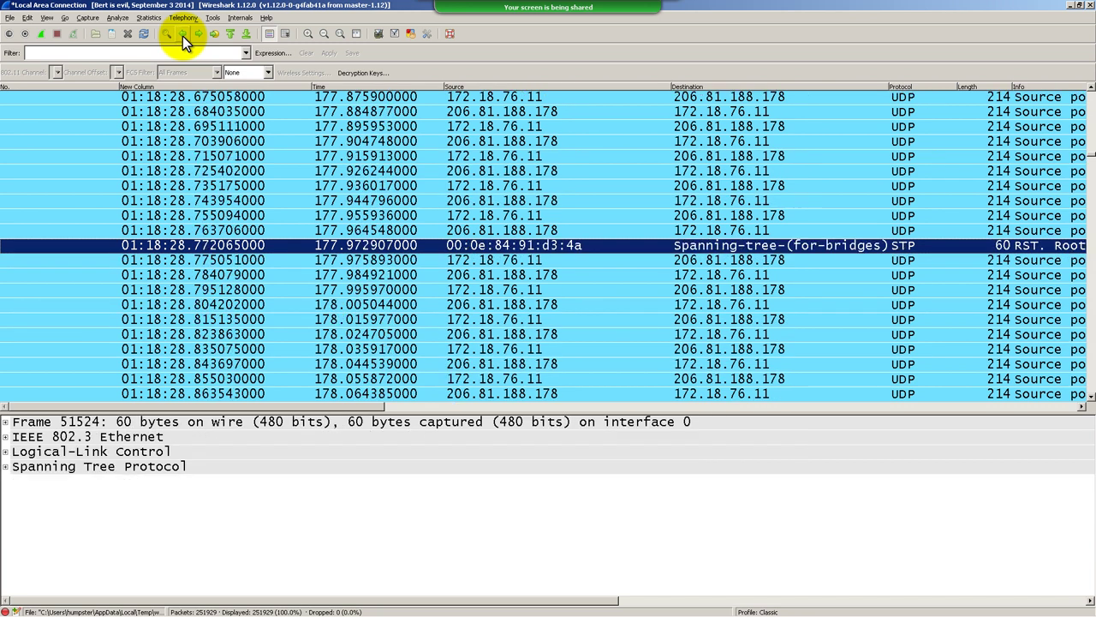
Continue back through the packet history among the earliest visited packets until the first packet of the capture is selected
{"action": "left_click", "coordinate": [183, 36]}
{"action": "left_click", "coordinate": [183, 36]}
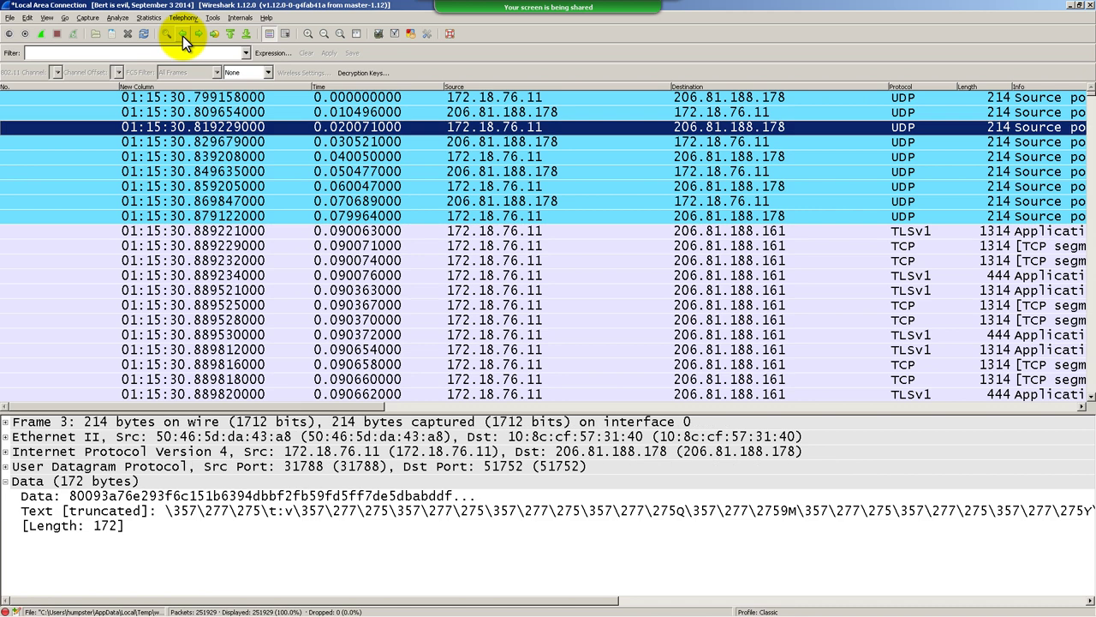
{"action": "left_click", "coordinate": [183, 36]}
{"action": "left_click", "coordinate": [182, 36]}
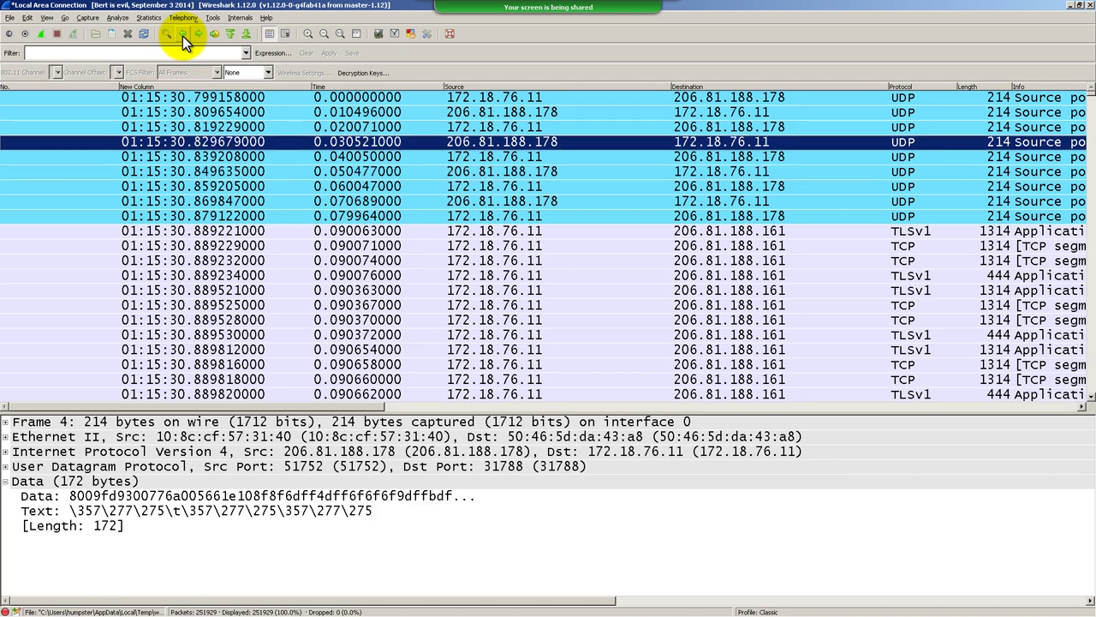
{"action": "left_click", "coordinate": [183, 36]}
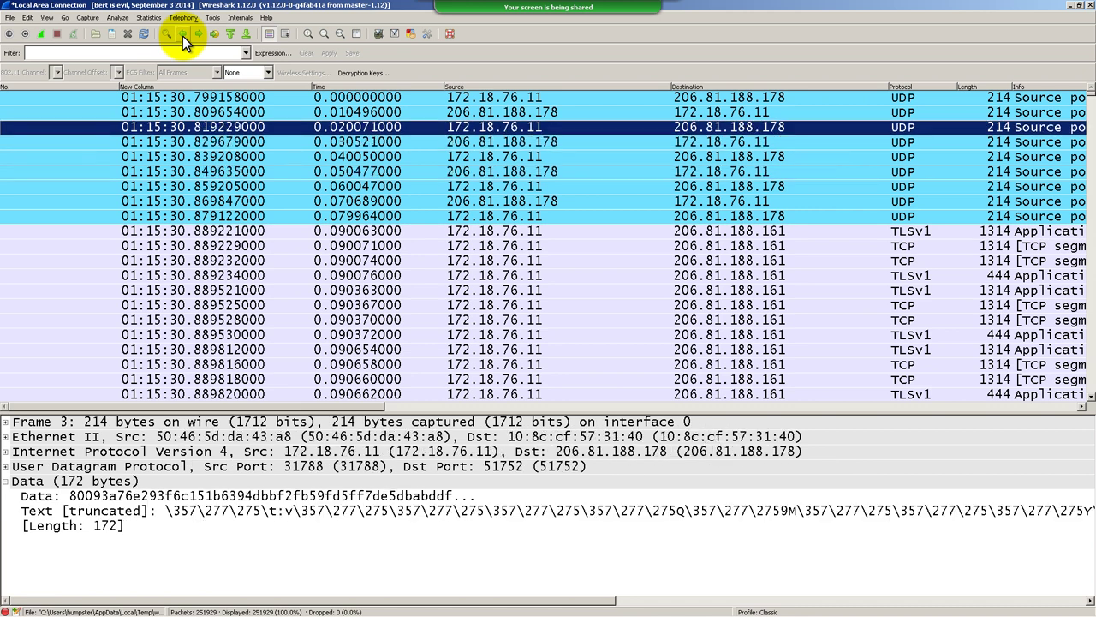
{"action": "left_click", "coordinate": [183, 36]}
{"action": "left_click", "coordinate": [182, 36]}
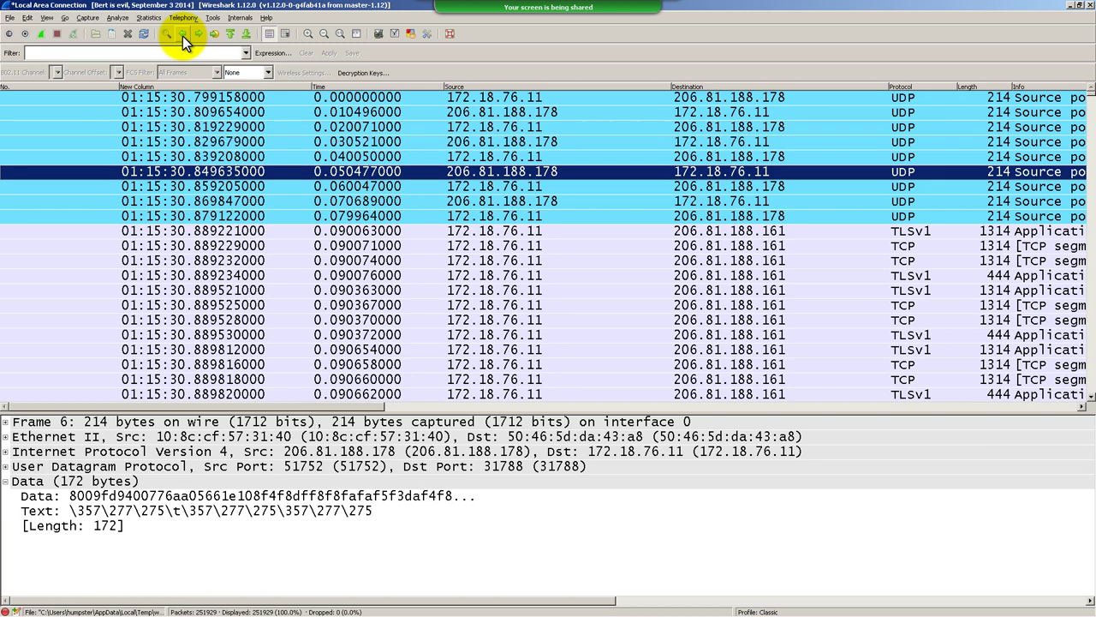
{"action": "left_click", "coordinate": [182, 36]}
{"action": "left_click", "coordinate": [183, 36]}
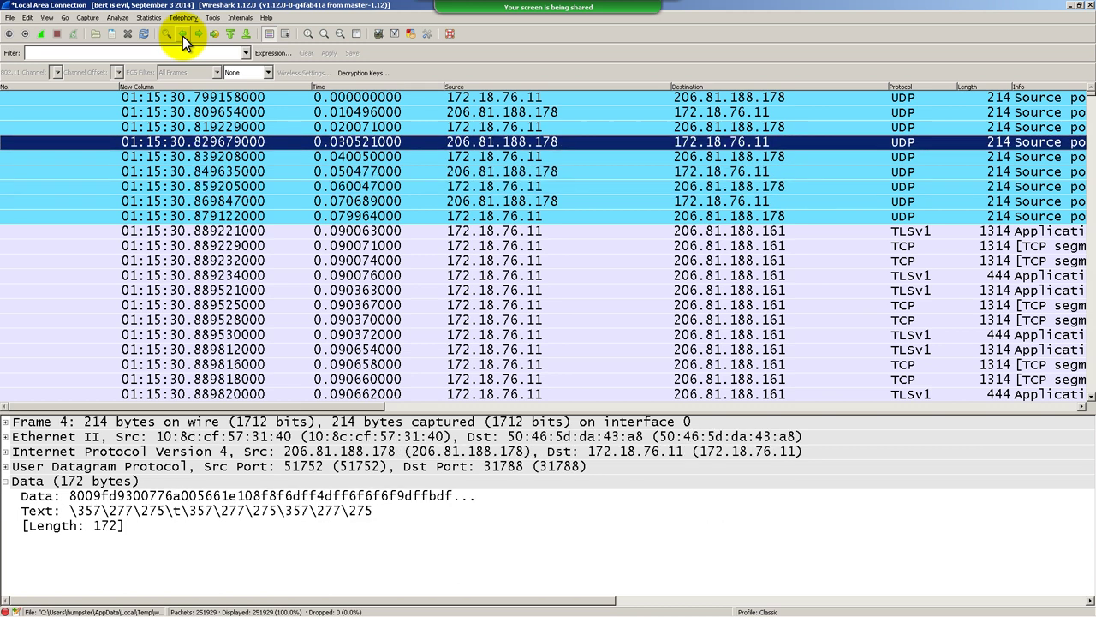
{"action": "left_click", "coordinate": [182, 36]}
{"action": "left_click", "coordinate": [182, 35]}
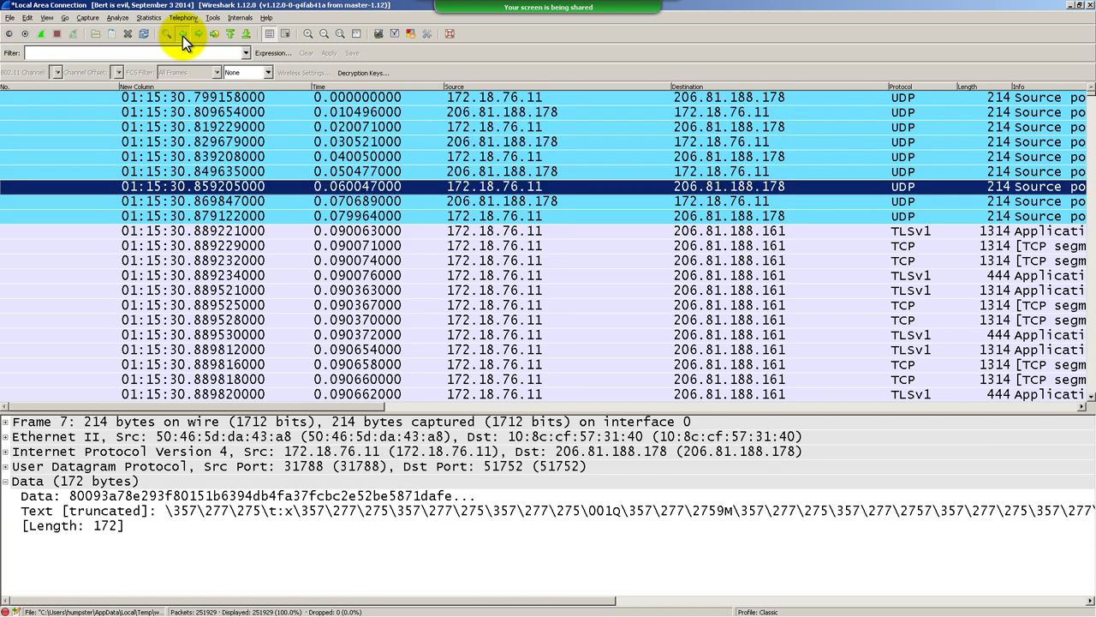
{"action": "left_click", "coordinate": [183, 36]}
{"action": "left_click", "coordinate": [182, 36]}
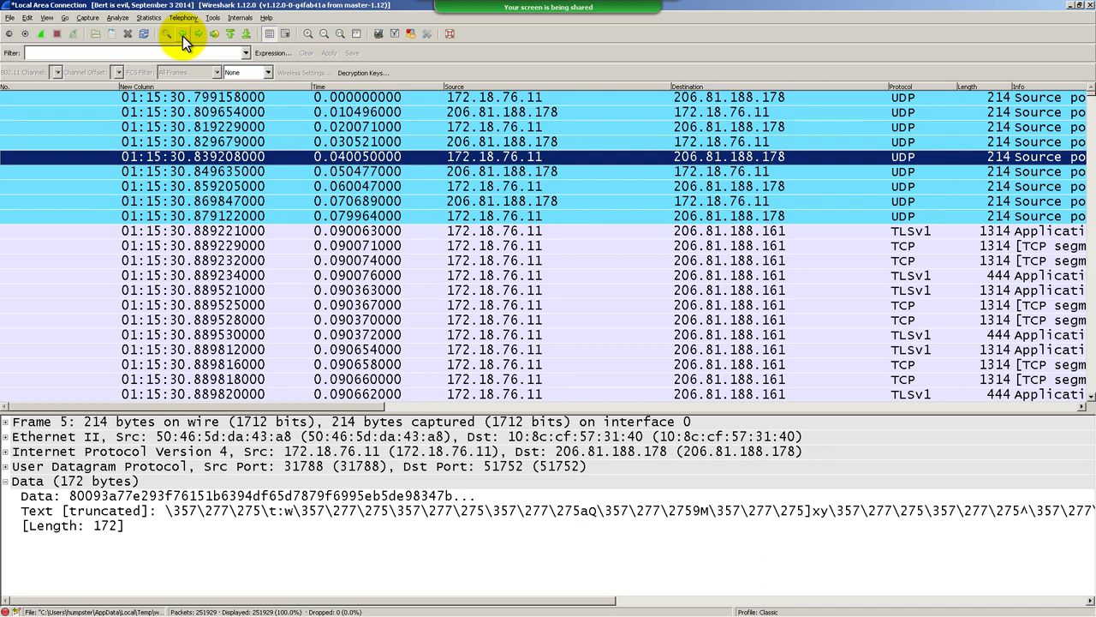
{"action": "left_click", "coordinate": [183, 36]}
{"action": "left_click", "coordinate": [183, 36]}
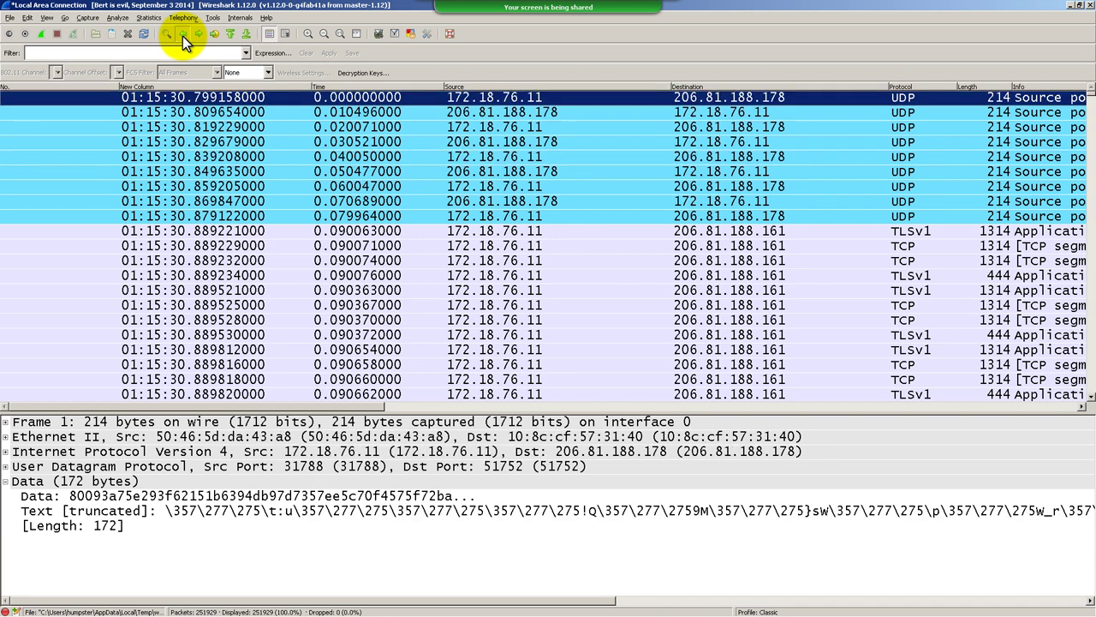
Go forward through the packet history among the earliest visited packets, up to the TCP packet at 0.090370 seconds
{"action": "left_click", "coordinate": [196, 35]}
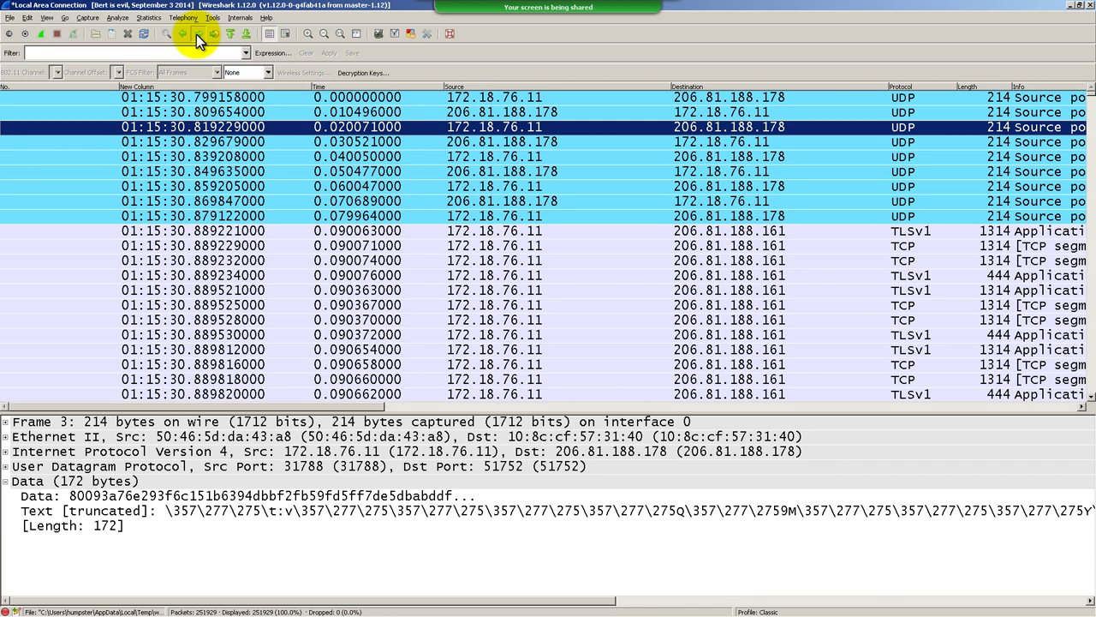
{"action": "left_click", "coordinate": [196, 34]}
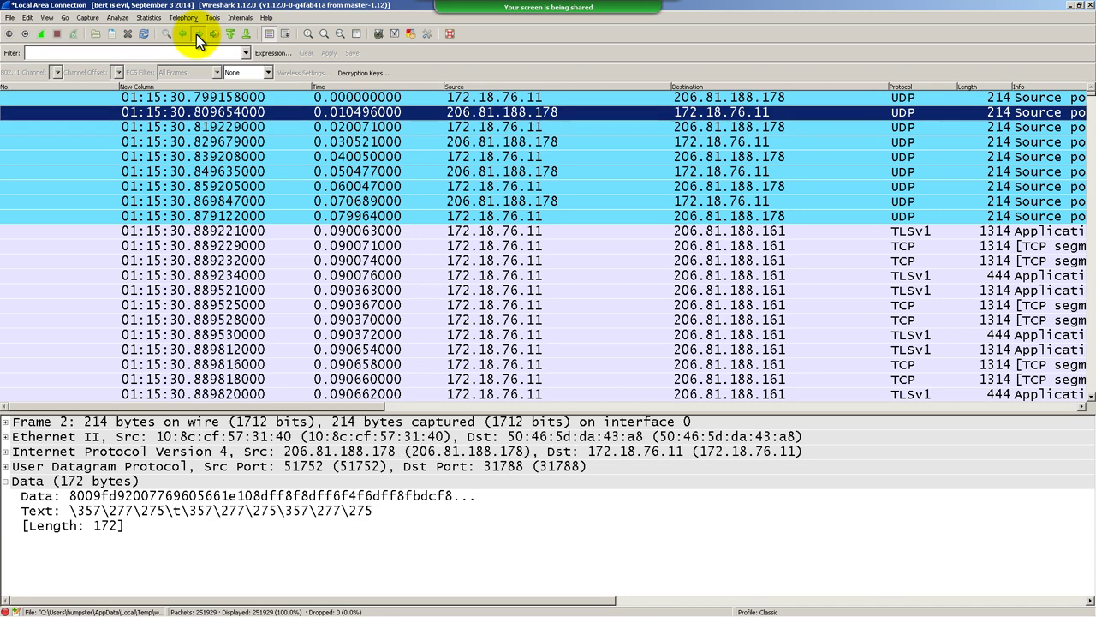
{"action": "left_click", "coordinate": [196, 35]}
{"action": "left_click", "coordinate": [196, 34]}
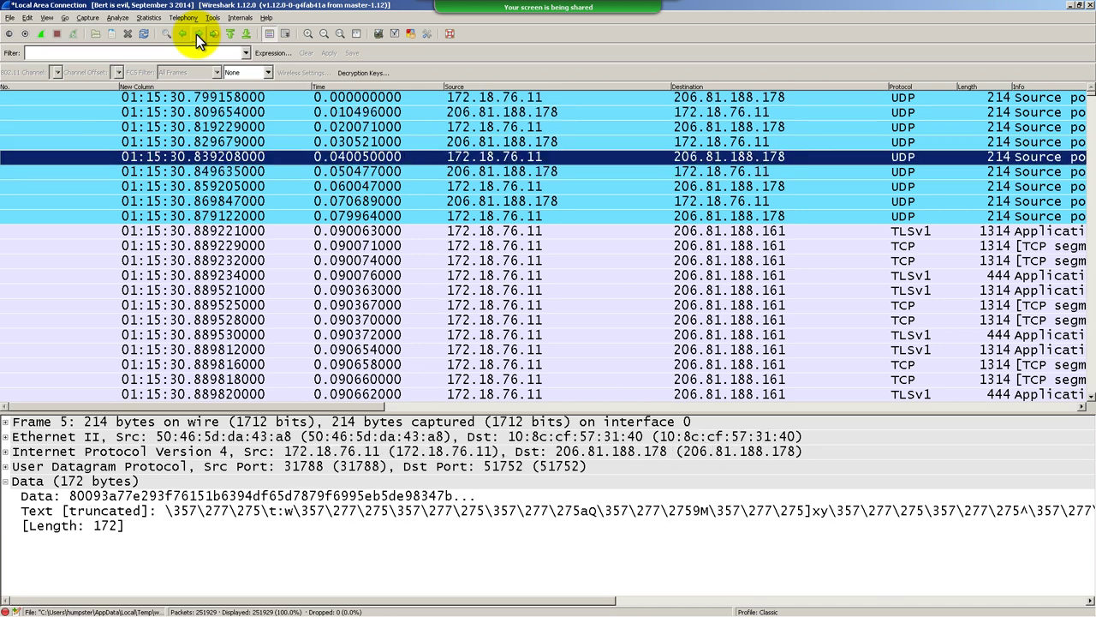
{"action": "left_click", "coordinate": [196, 34]}
{"action": "left_click", "coordinate": [196, 35]}
{"action": "key", "text": "Down"}
{"action": "left_click", "coordinate": [196, 34]}
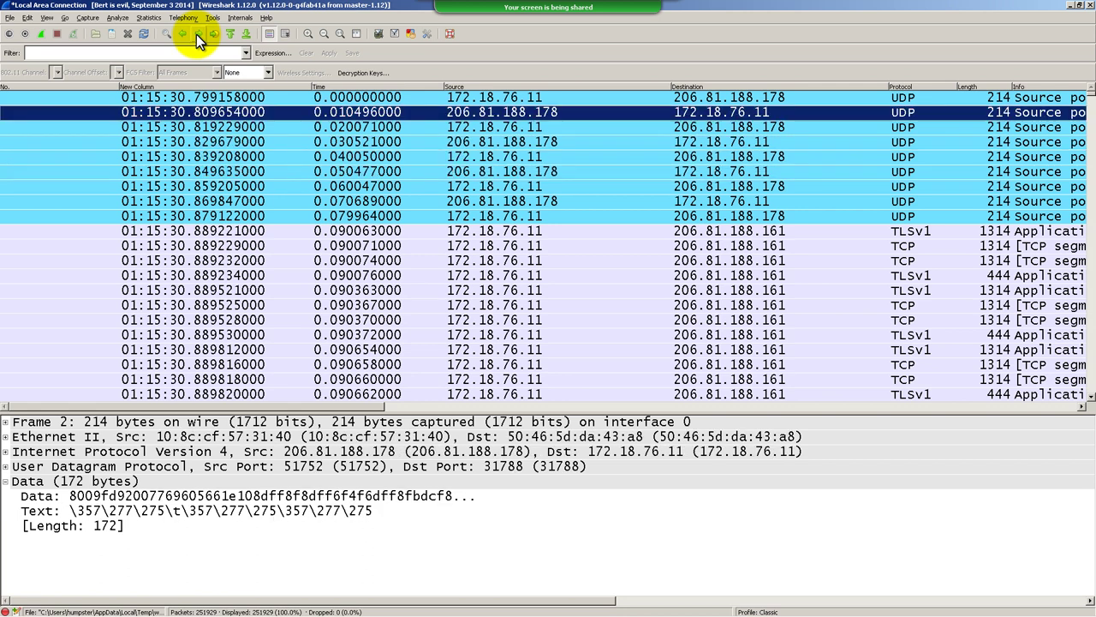
{"action": "left_click", "coordinate": [196, 35]}
{"action": "left_click", "coordinate": [196, 35]}
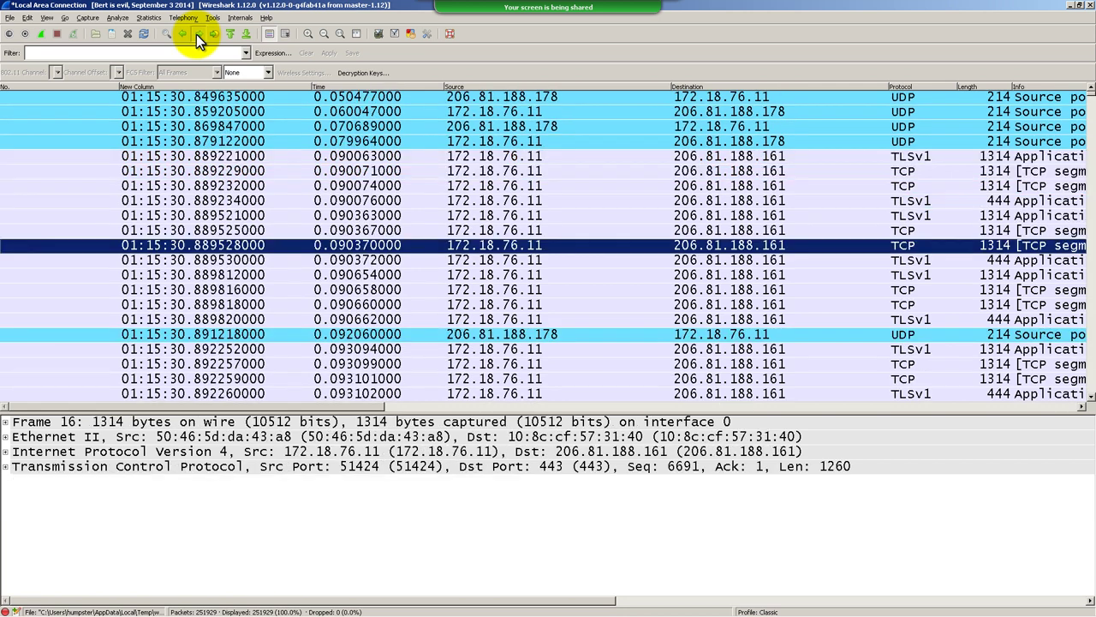
Continue forward through the packet history past the STP packet to the most recently visited UDP packet at 177.855987 seconds
{"action": "left_click", "coordinate": [197, 34]}
{"action": "left_click", "coordinate": [196, 34]}
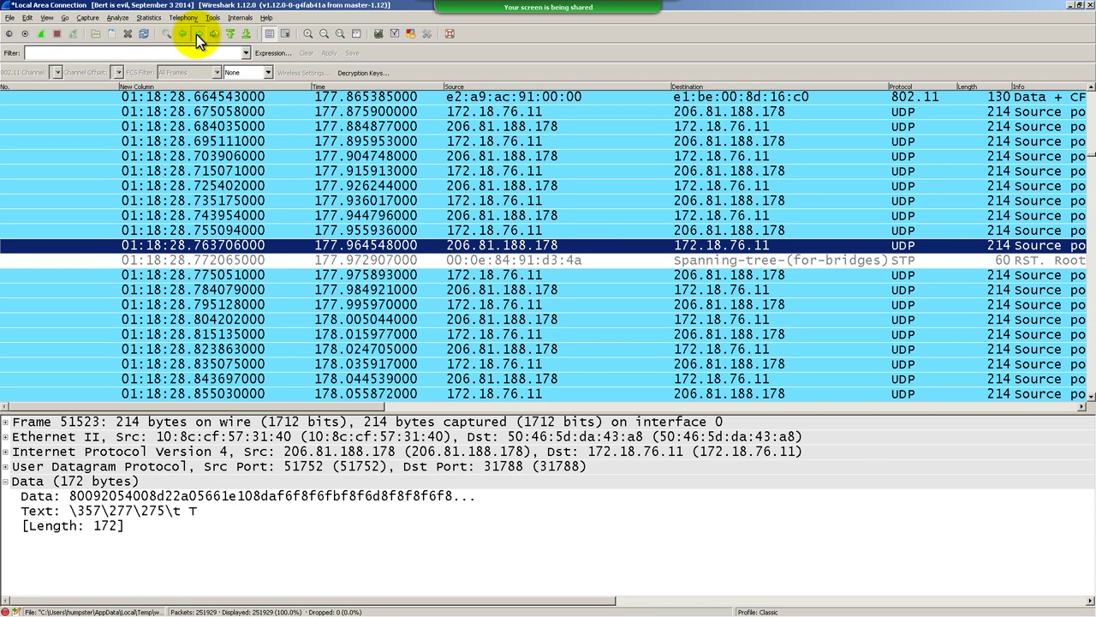
{"action": "left_click", "coordinate": [196, 34]}
{"action": "left_click", "coordinate": [196, 34]}
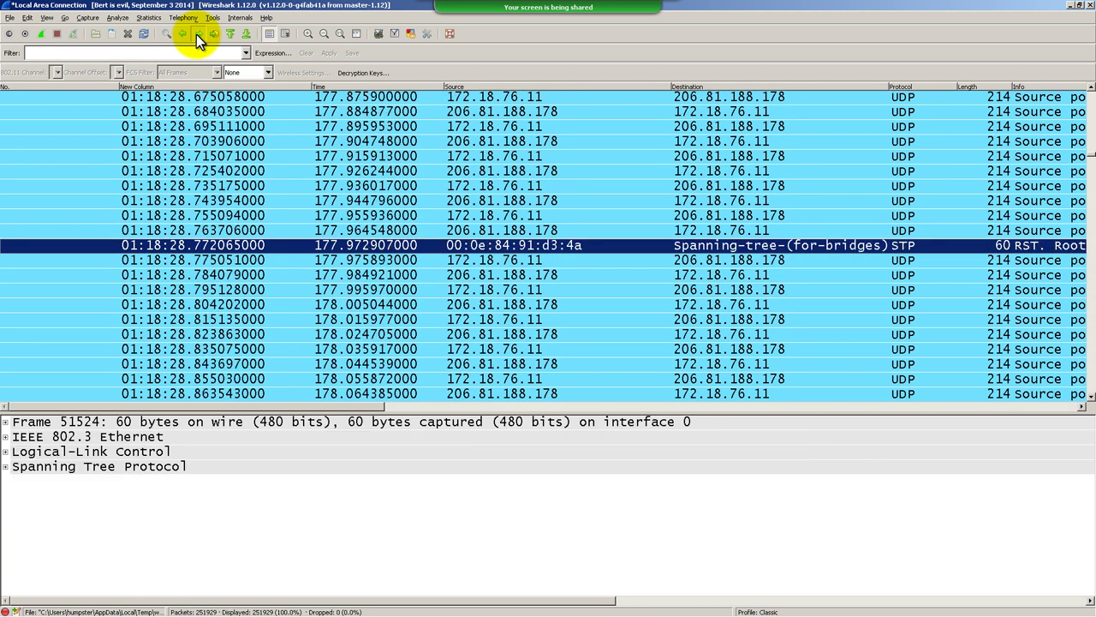
{"action": "left_click", "coordinate": [197, 34]}
{"action": "left_click", "coordinate": [198, 34]}
{"action": "left_click", "coordinate": [198, 34]}
{"action": "left_click", "coordinate": [198, 34]}
{"action": "left_click", "coordinate": [198, 34]}
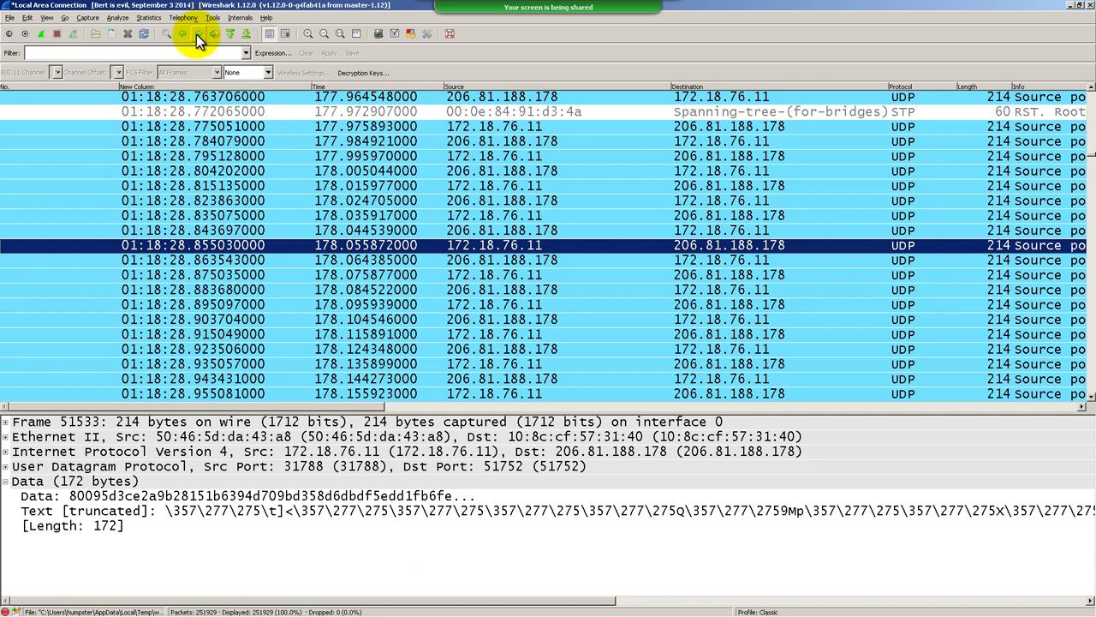
{"action": "left_click", "coordinate": [196, 34]}
{"action": "left_click", "coordinate": [197, 35]}
{"action": "left_click", "coordinate": [197, 34]}
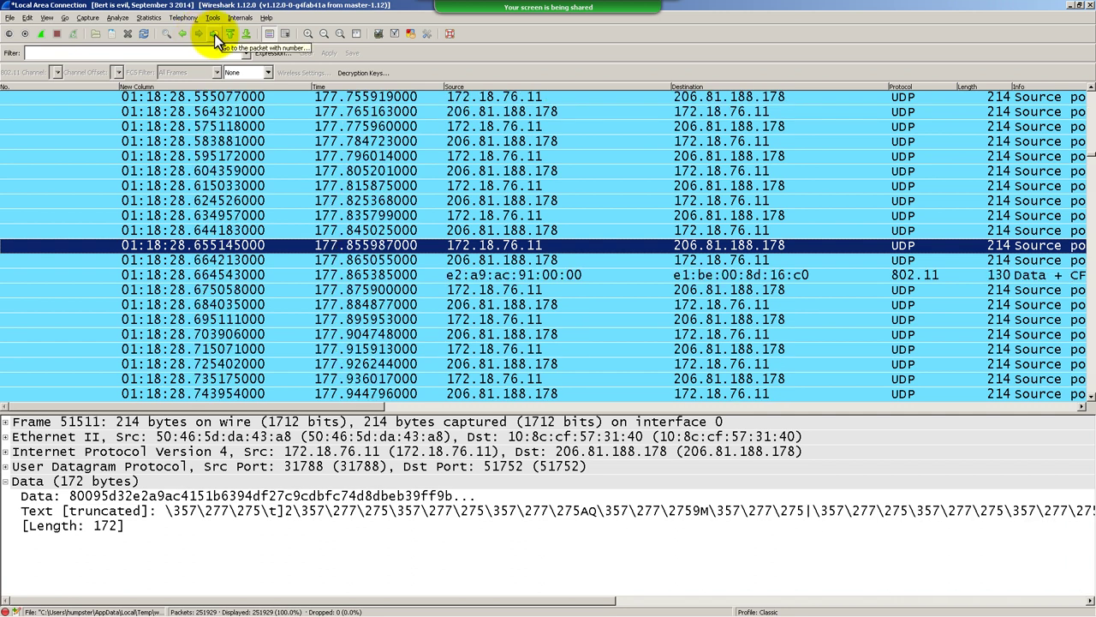
Go directly to packet number 1000
{"action": "left_click", "coordinate": [214, 36]}
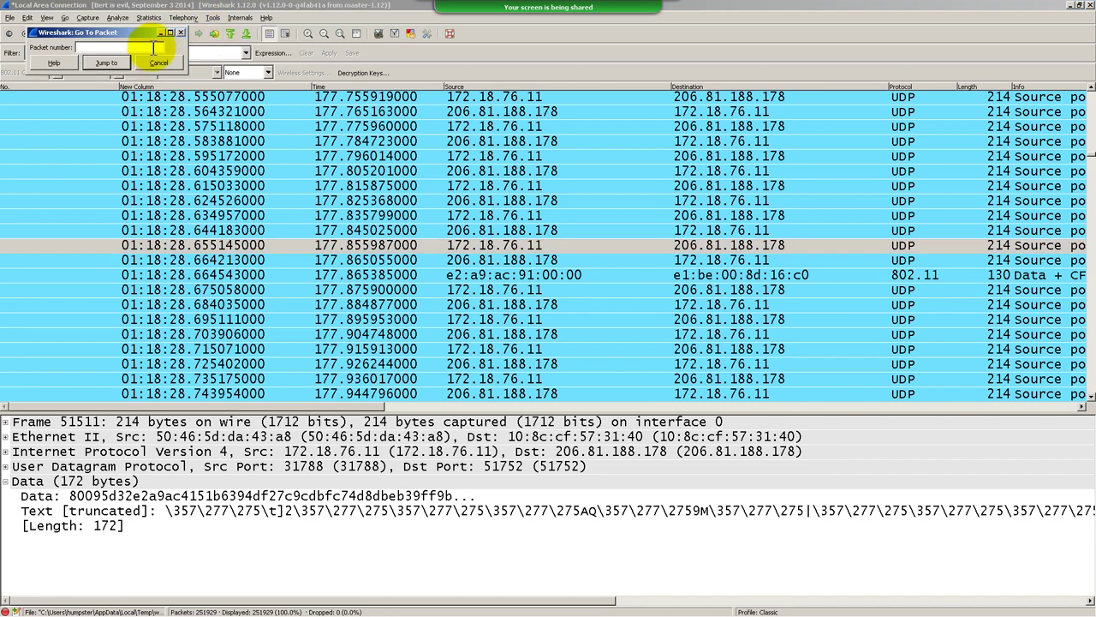
{"action": "type", "text": "1000"}
{"action": "key", "text": "Return"}
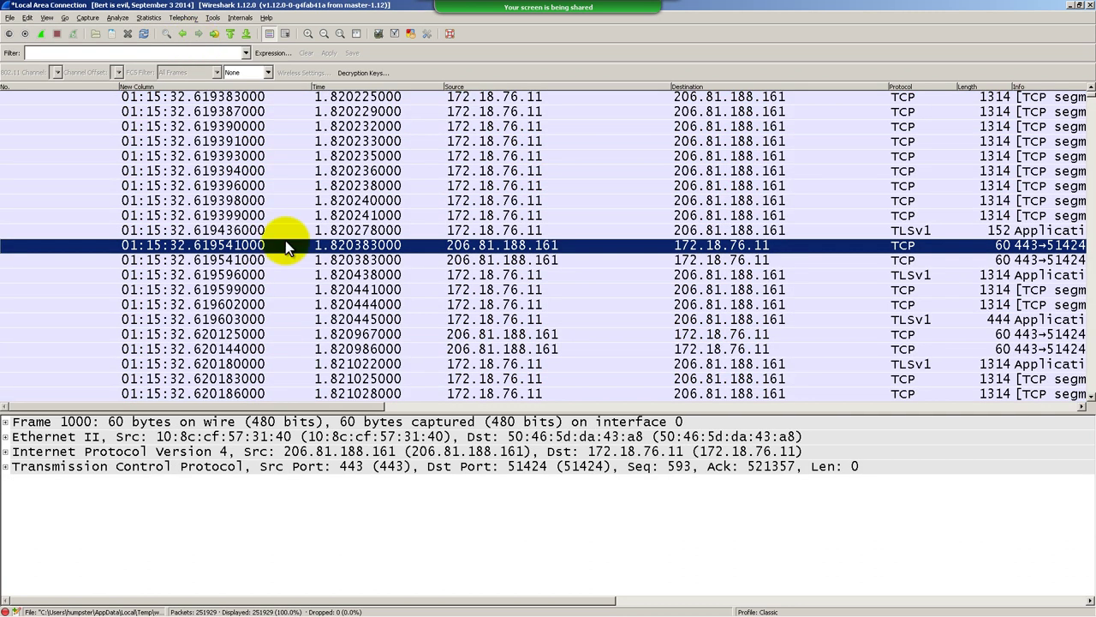
Jump to the first packet of the capture, to the last packet, and back to the first one
{"action": "left_click", "coordinate": [230, 35]}
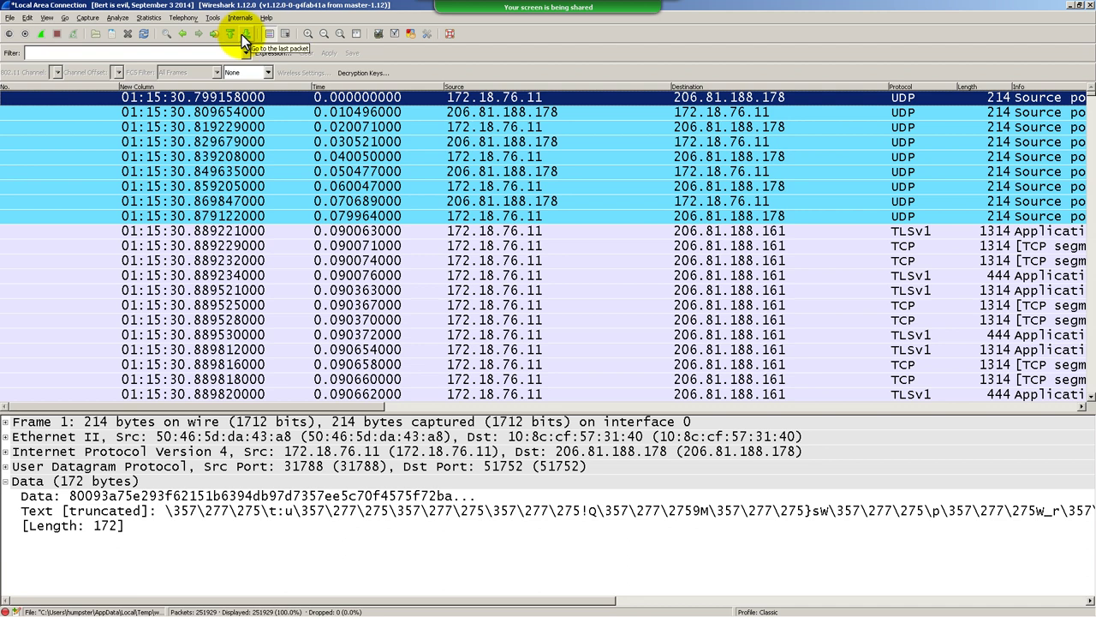
{"action": "left_click", "coordinate": [245, 35]}
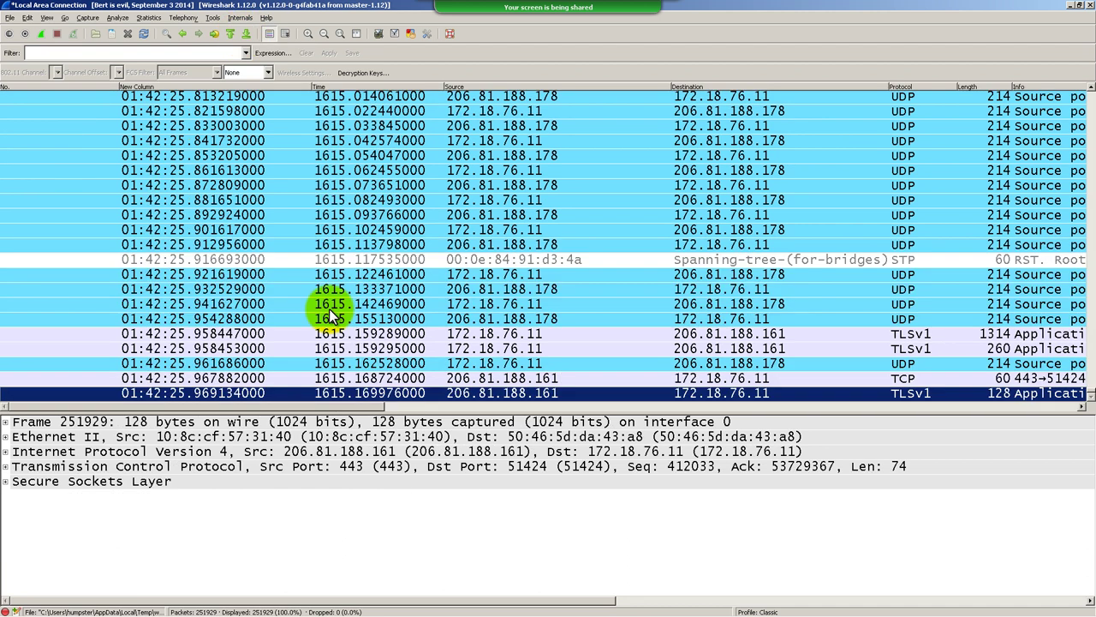
{"action": "left_click", "coordinate": [234, 38]}
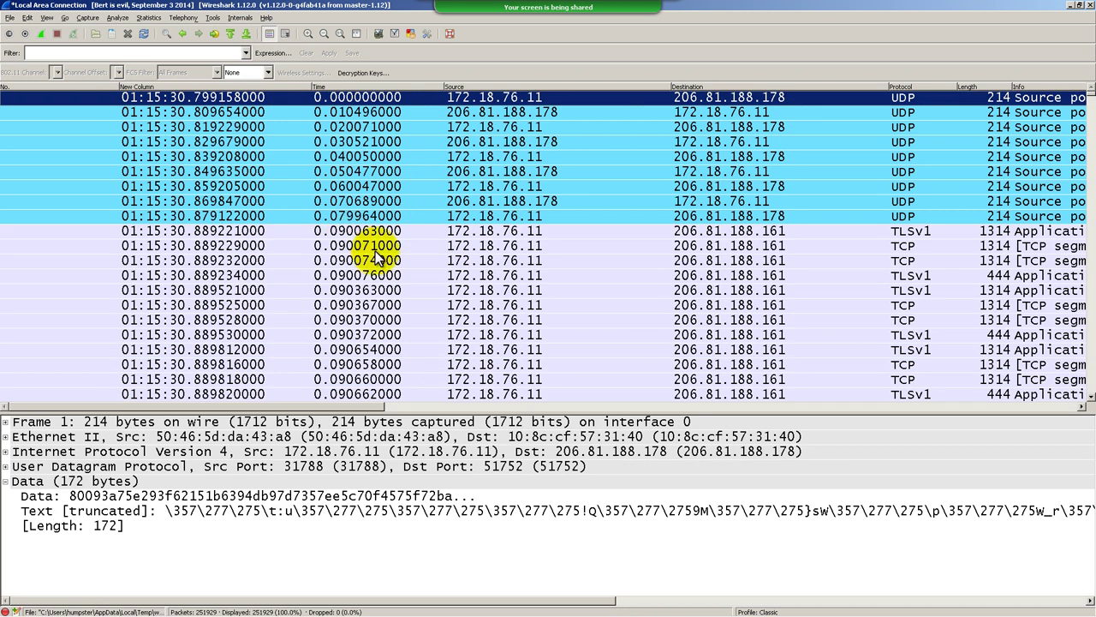
Select the TLSv1 packet at 0.090076 seconds and mark all displayed packets
{"action": "left_click", "coordinate": [375, 249]}
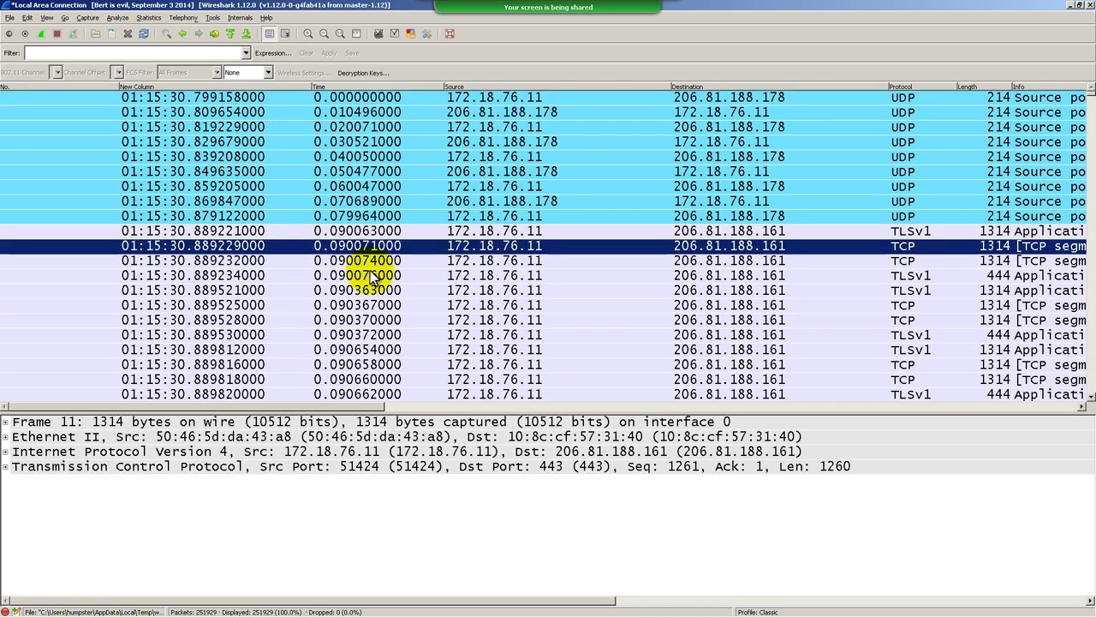
{"action": "left_click", "coordinate": [373, 277]}
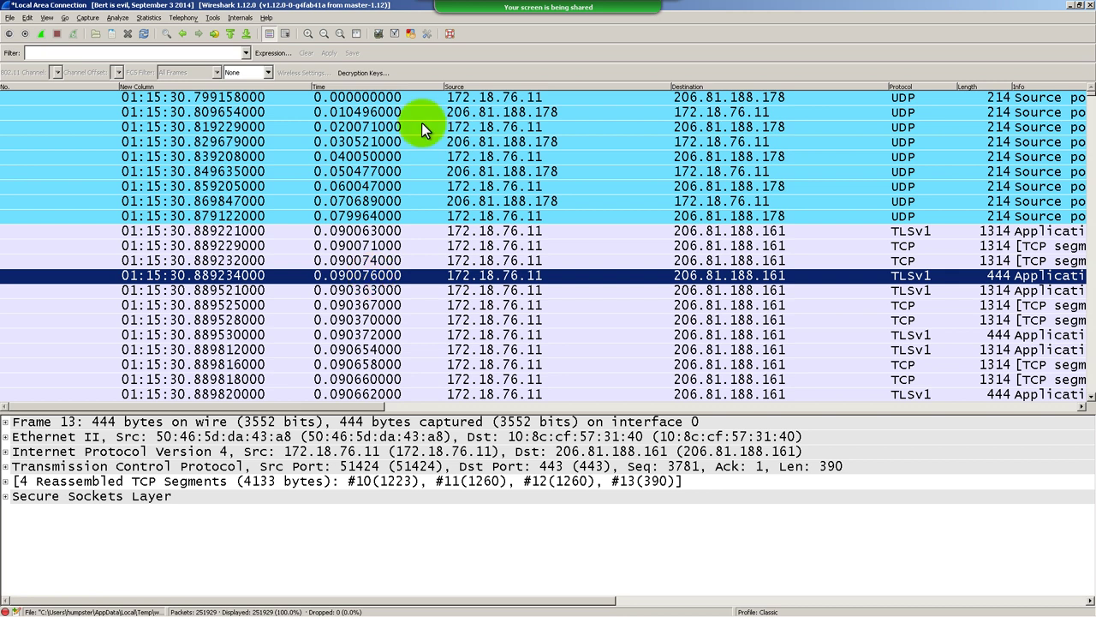
{"action": "left_click", "coordinate": [25, 18]}
{"action": "left_click", "coordinate": [75, 75]}
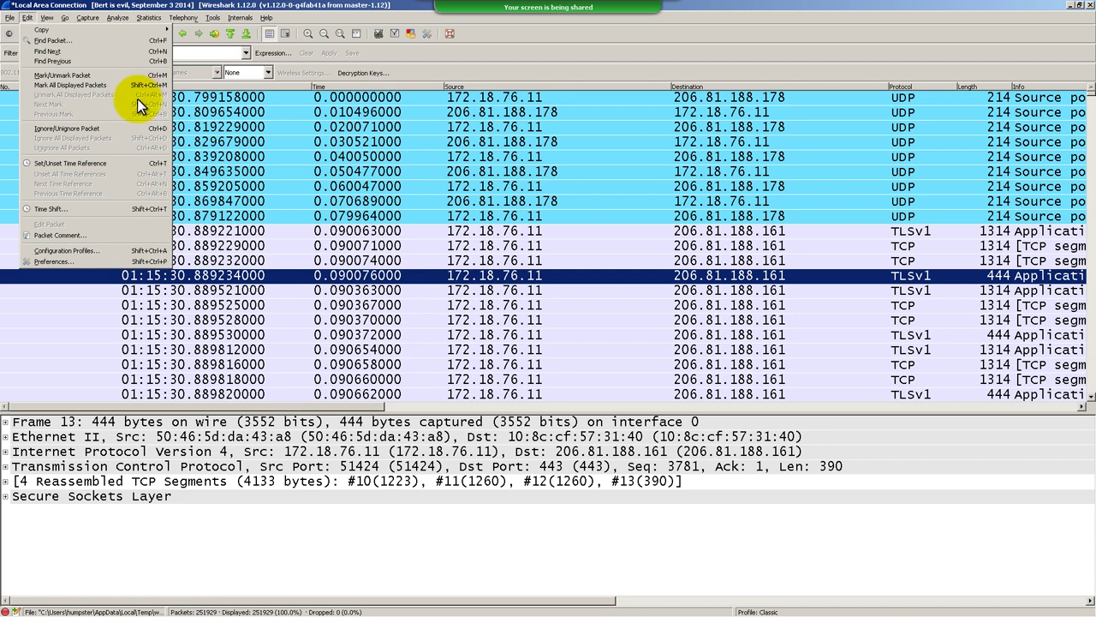
{"action": "left_click", "coordinate": [300, 226]}
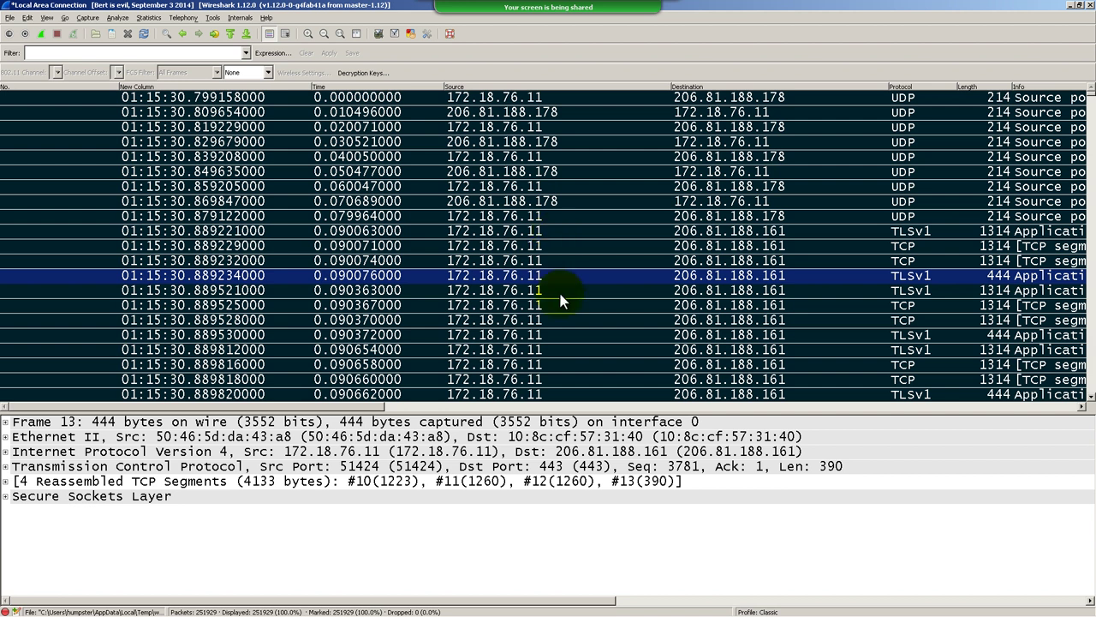
Copy the summary of the TCP packet at 0.090370 seconds as text
{"action": "right_click", "coordinate": [438, 321]}
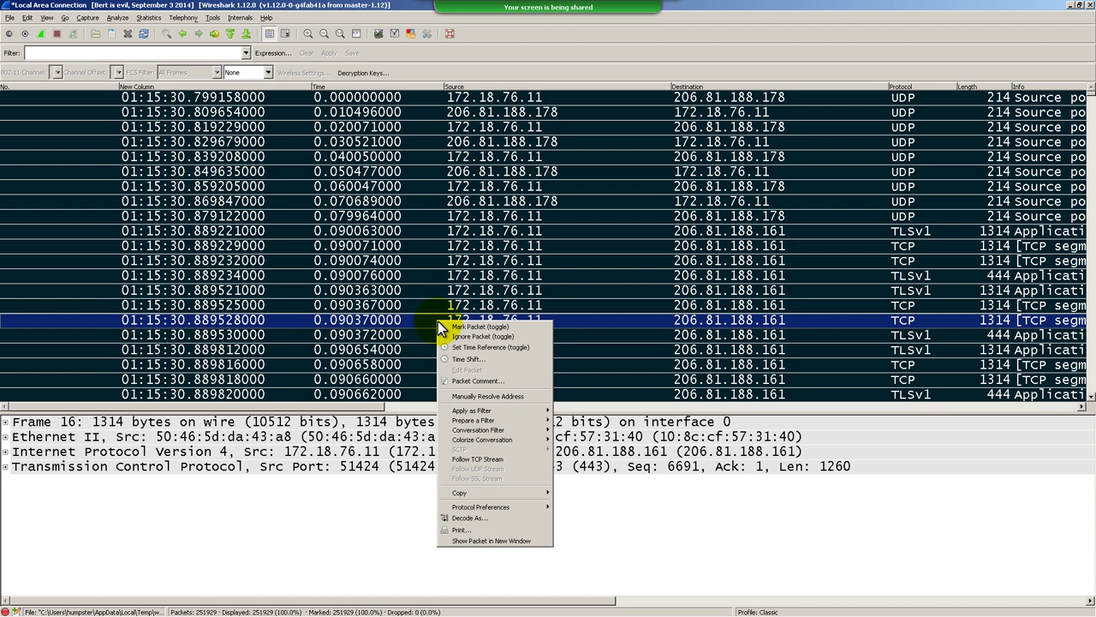
{"action": "mouse_move", "coordinate": [502, 492]}
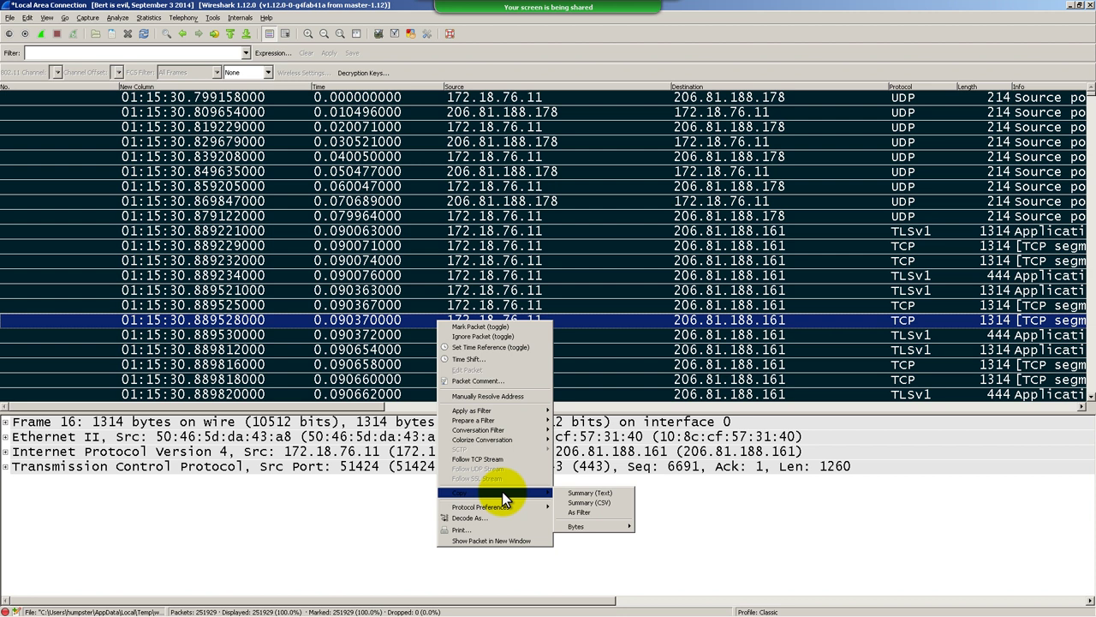
{"action": "mouse_move", "coordinate": [601, 529]}
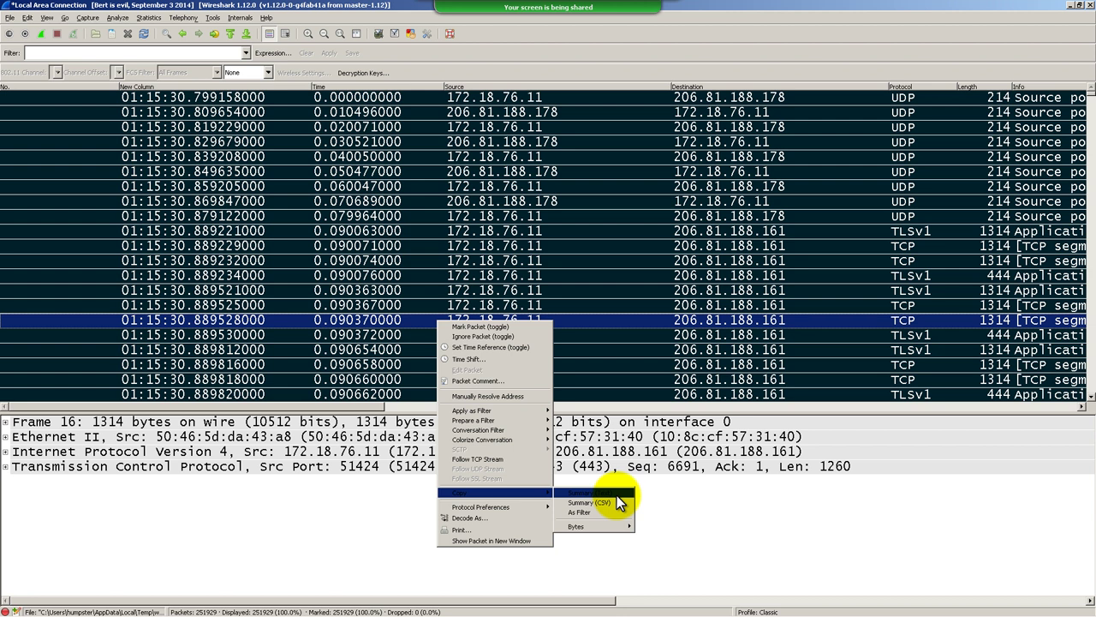
{"action": "left_click", "coordinate": [618, 494]}
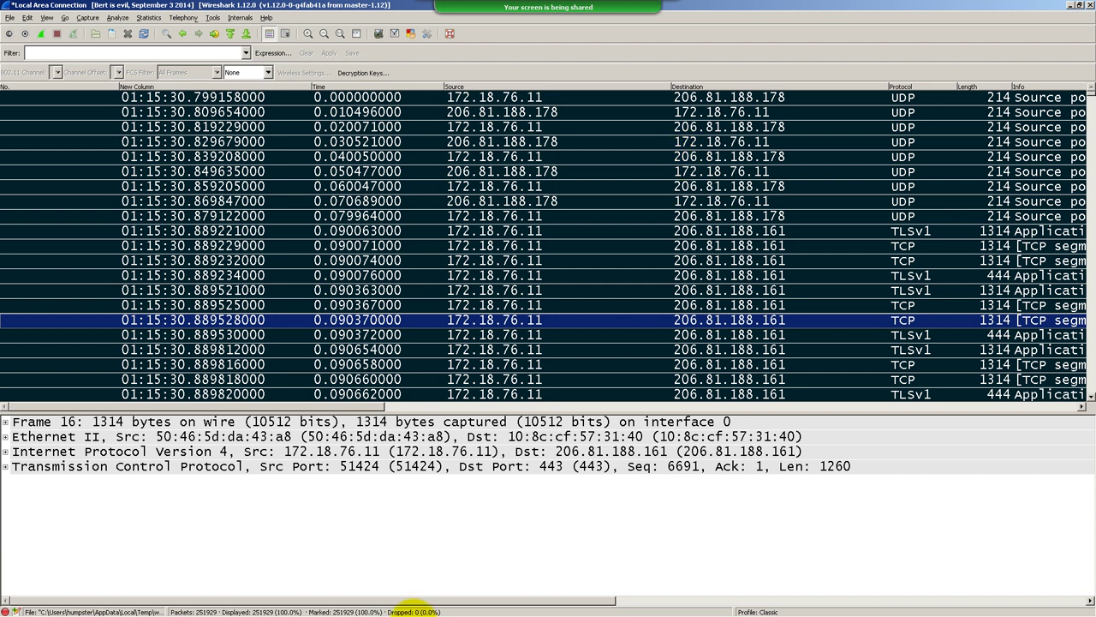
Switch to Notepad++, paste the copied packet summary into the empty "new 4" document and move the window lower
{"action": "mouse_move", "coordinate": [377, 611]}
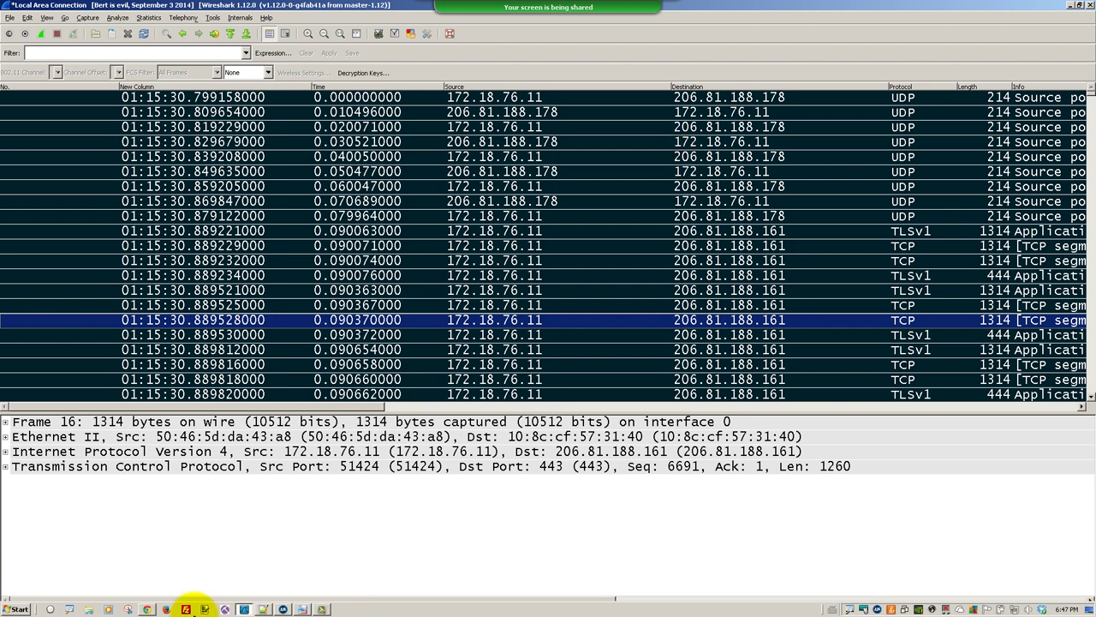
{"action": "left_click", "coordinate": [301, 609]}
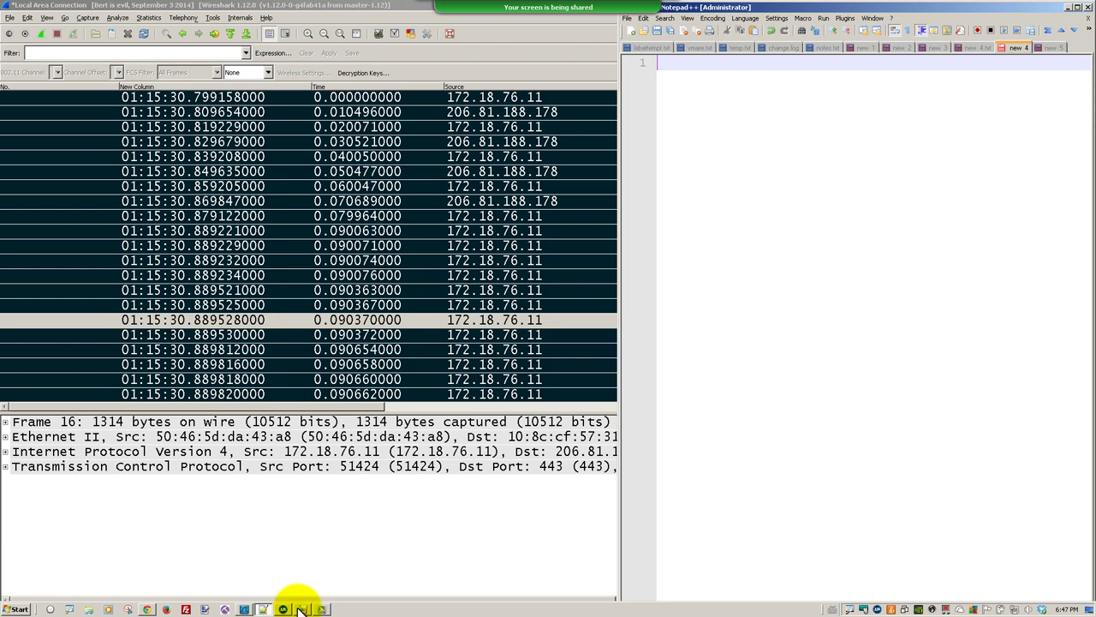
{"action": "right_click", "coordinate": [808, 128]}
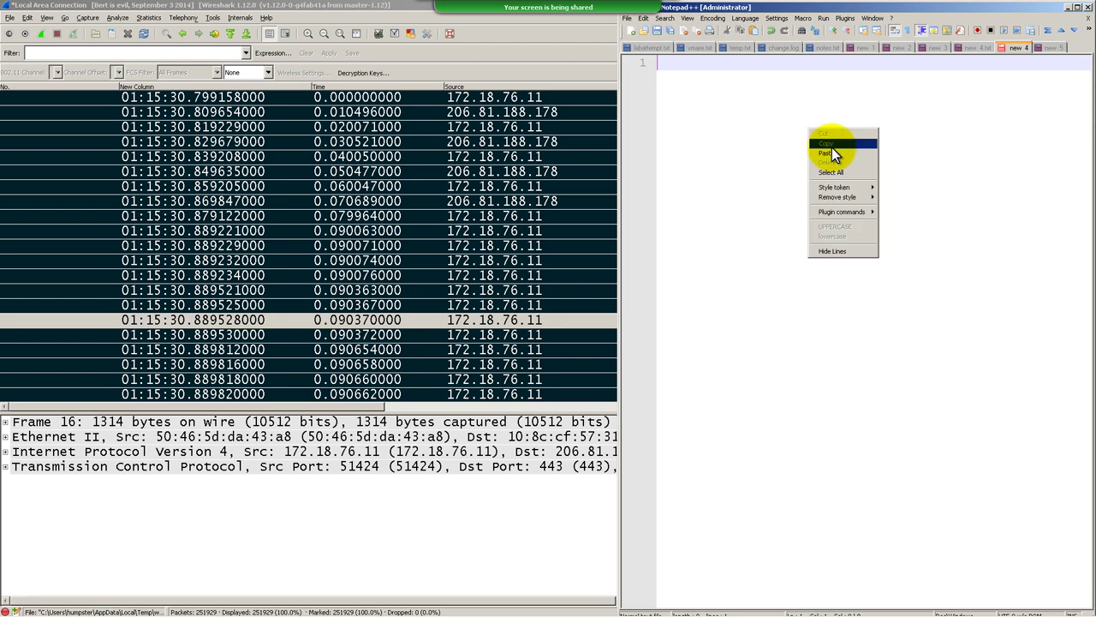
{"action": "left_click", "coordinate": [827, 153]}
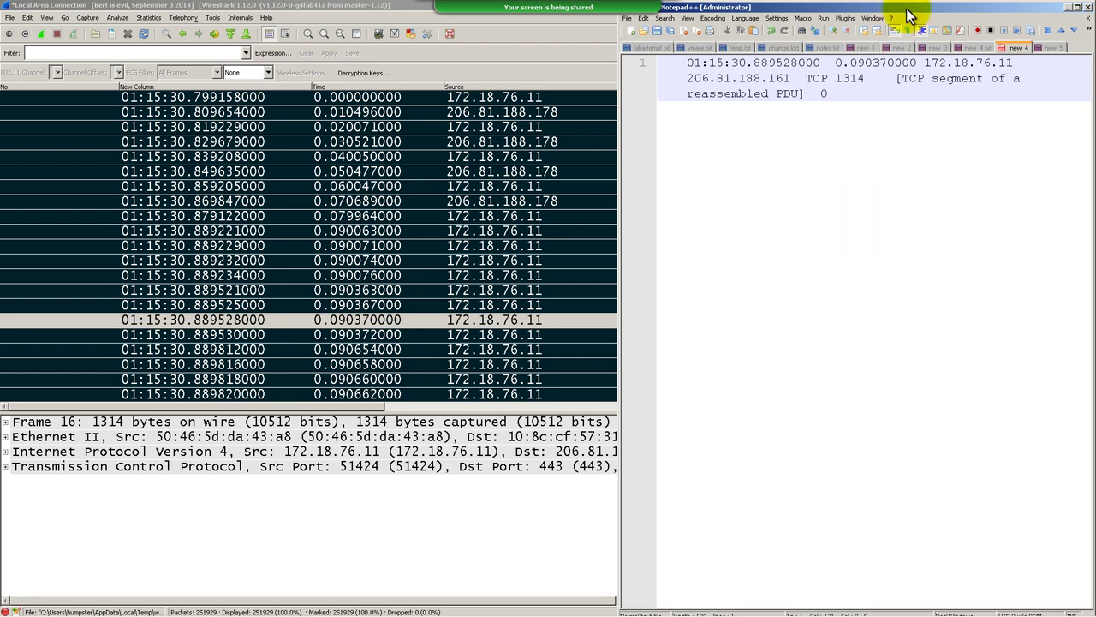
{"action": "left_click_drag", "start_coordinate": [906, 9], "coordinate": [871, 111]}
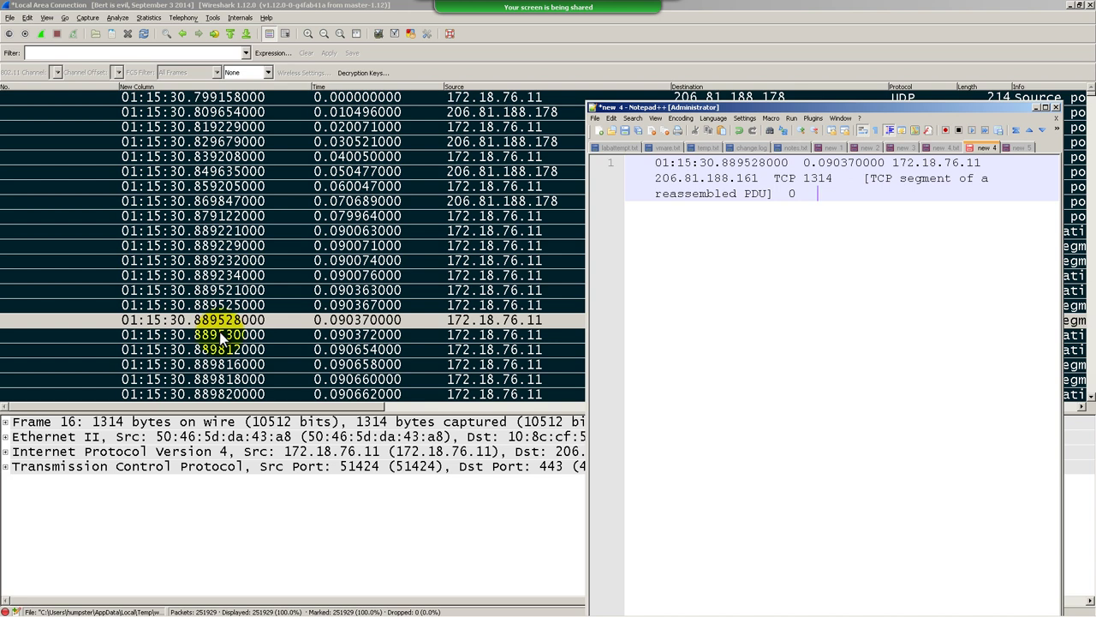
Return to Wireshark and select the TLSv1 packet at 0.090063 seconds
{"action": "left_click", "coordinate": [353, 289]}
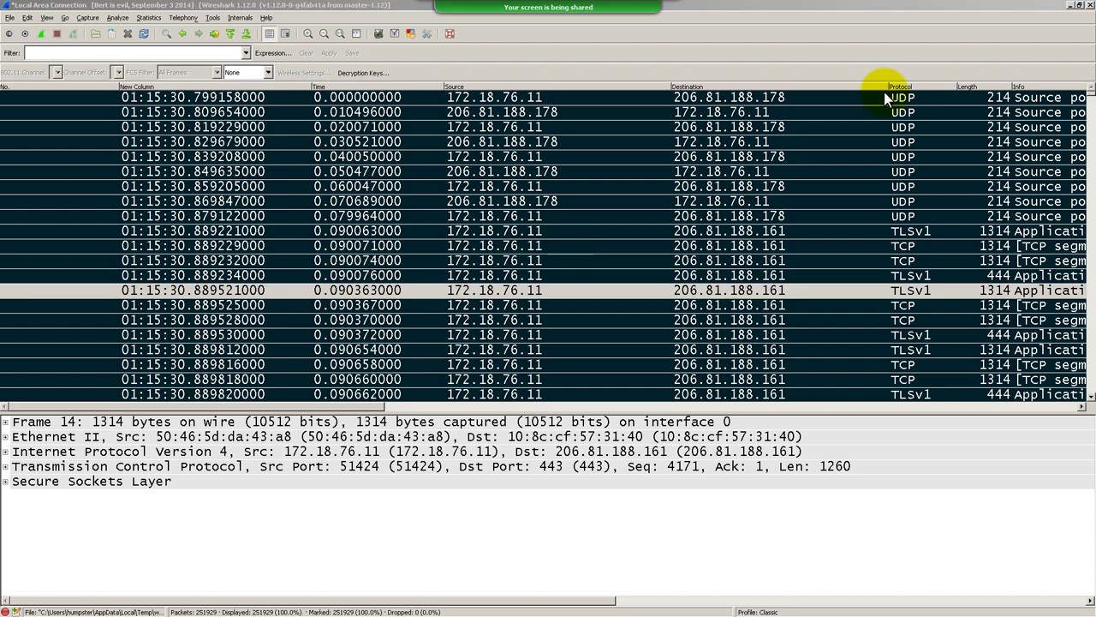
{"action": "left_click", "coordinate": [658, 231]}
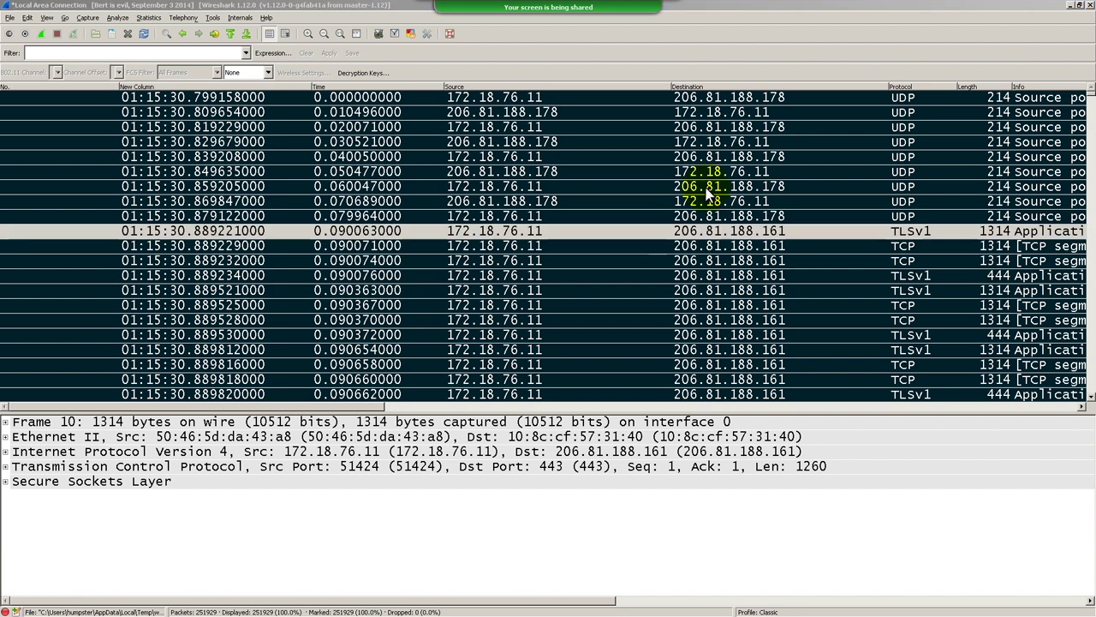
{"action": "left_click", "coordinate": [46, 17]}
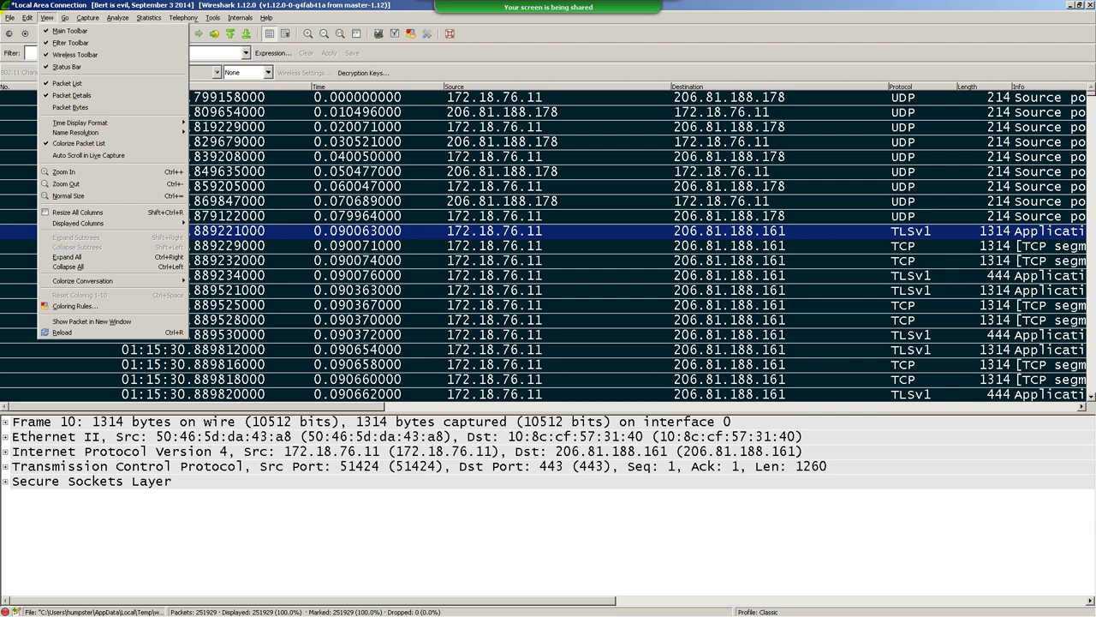
{"action": "left_click", "coordinate": [9, 17]}
{"action": "mouse_move", "coordinate": [34, 18]}
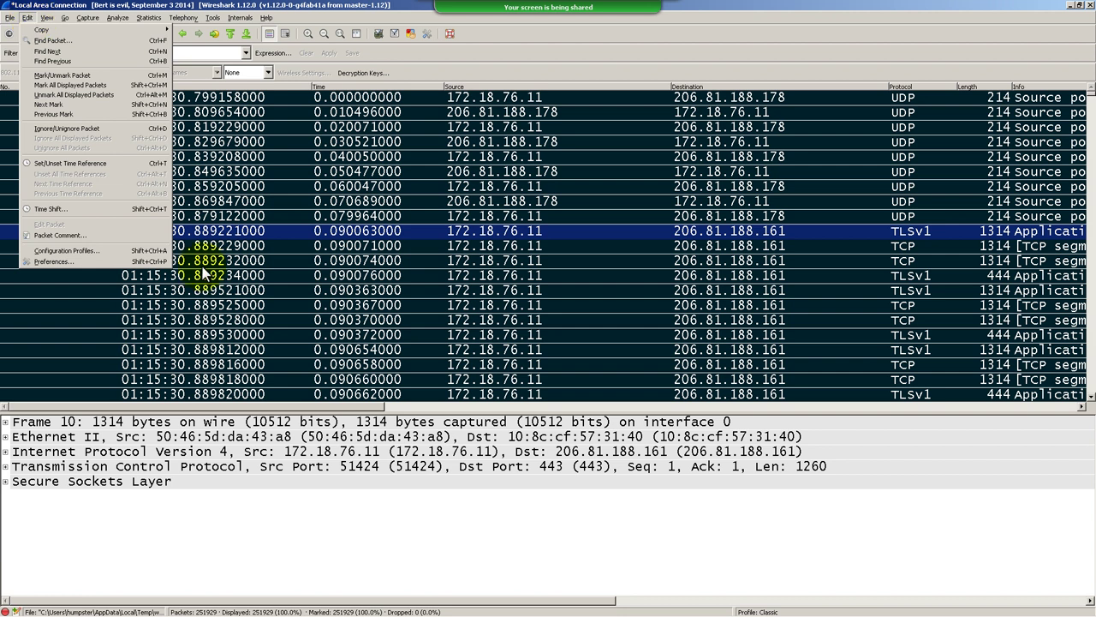
{"action": "left_click", "coordinate": [244, 291]}
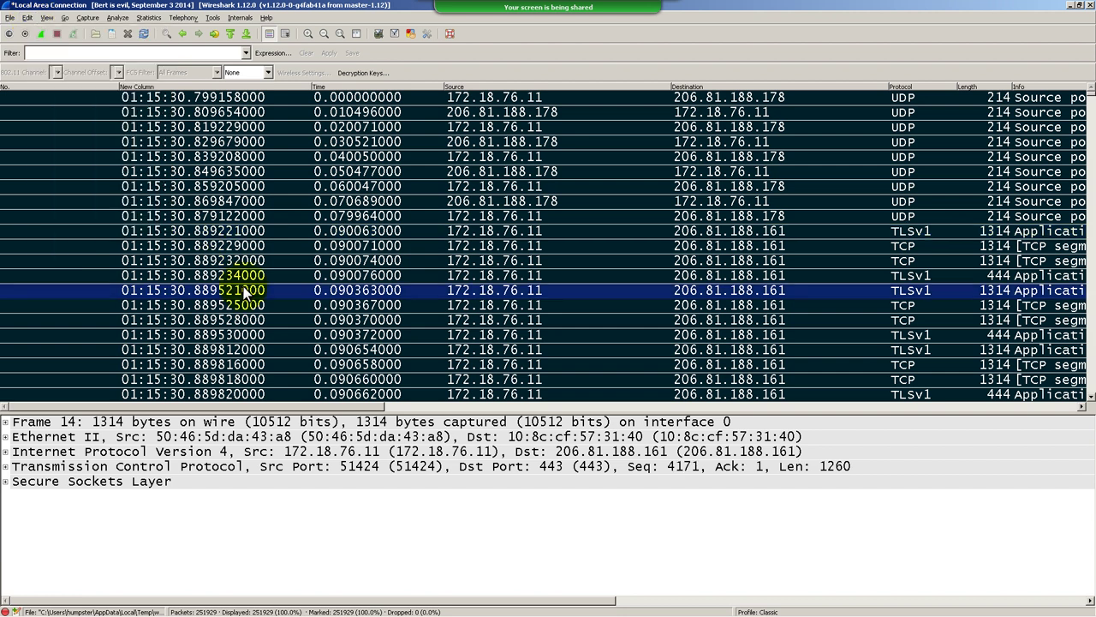
{"action": "key", "text": "Down"}
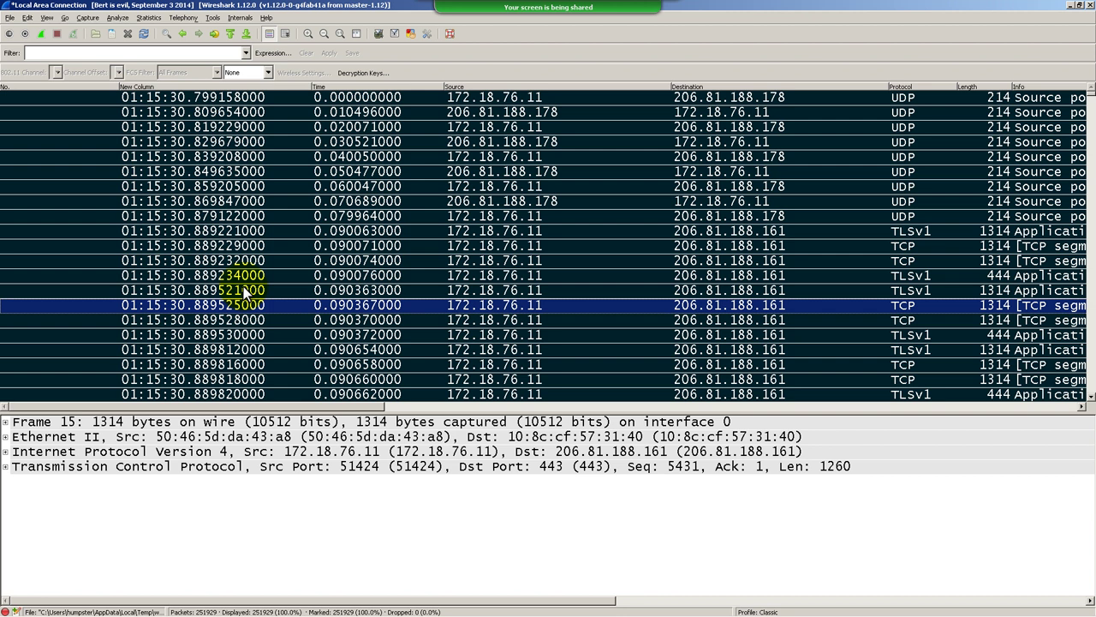
{"action": "key", "text": "Down"}
{"action": "key", "text": "Down"}
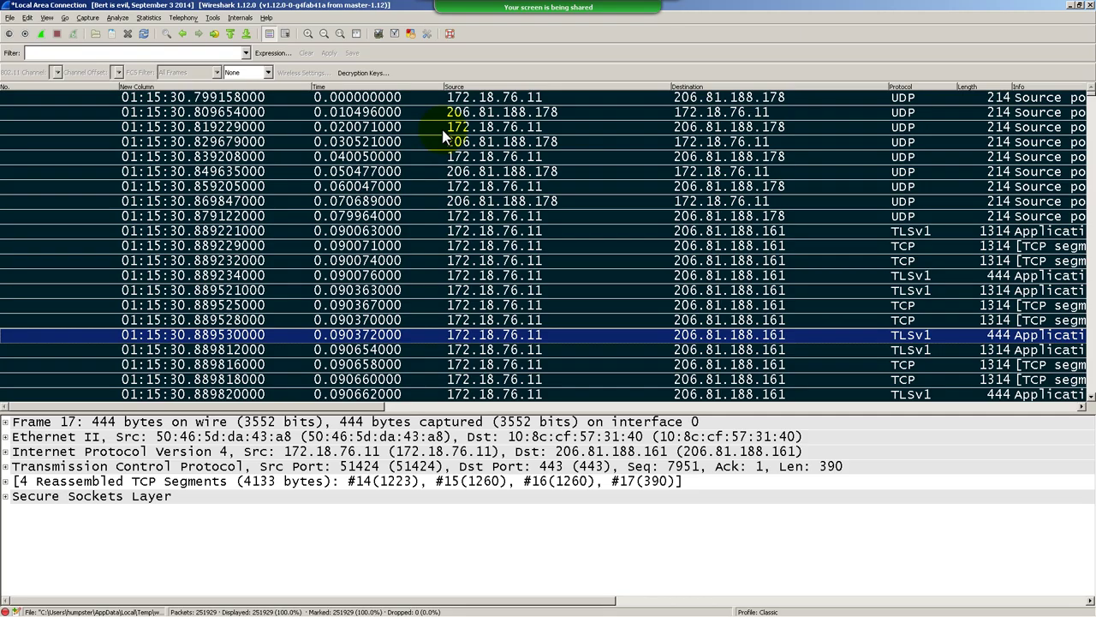
{"action": "left_click_drag", "start_coordinate": [442, 129], "coordinate": [403, 309]}
{"action": "left_click_drag", "start_coordinate": [403, 225], "coordinate": [692, 351]}
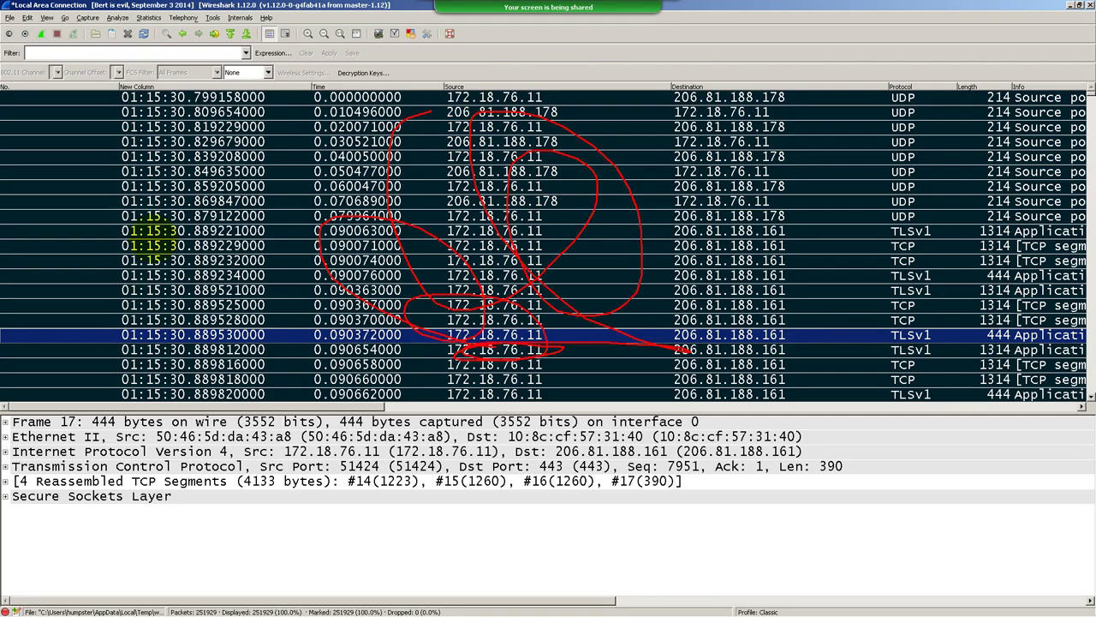
{"action": "left_click_drag", "start_coordinate": [153, 240], "coordinate": [287, 185]}
{"action": "key", "text": "Escape"}
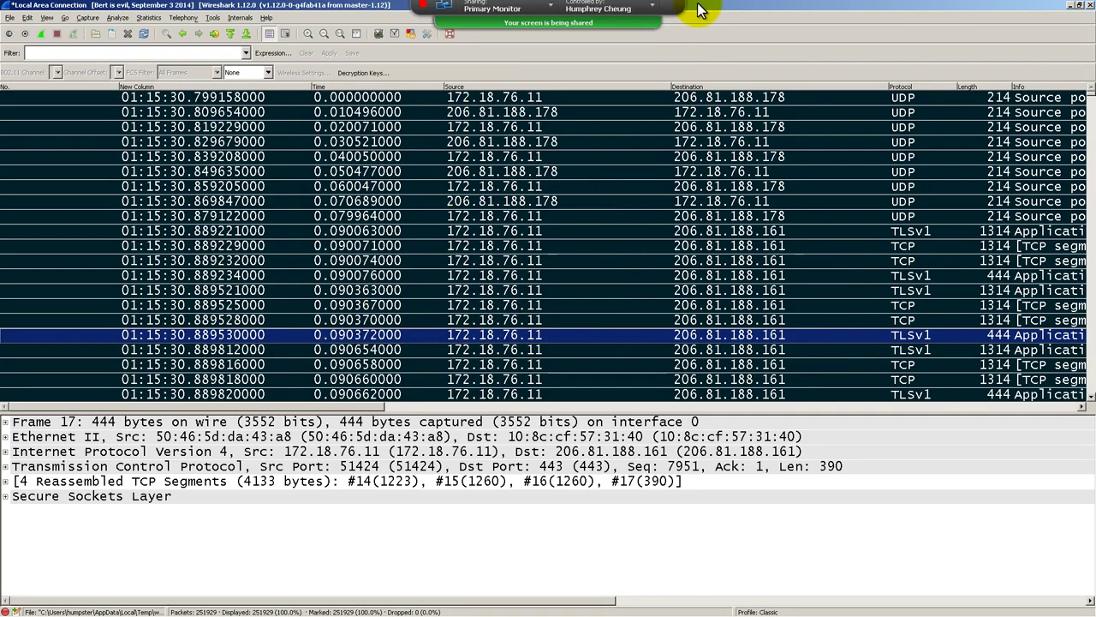
Unmark all displayed packets in the capture
{"action": "left_click", "coordinate": [28, 18]}
{"action": "mouse_move", "coordinate": [40, 33]}
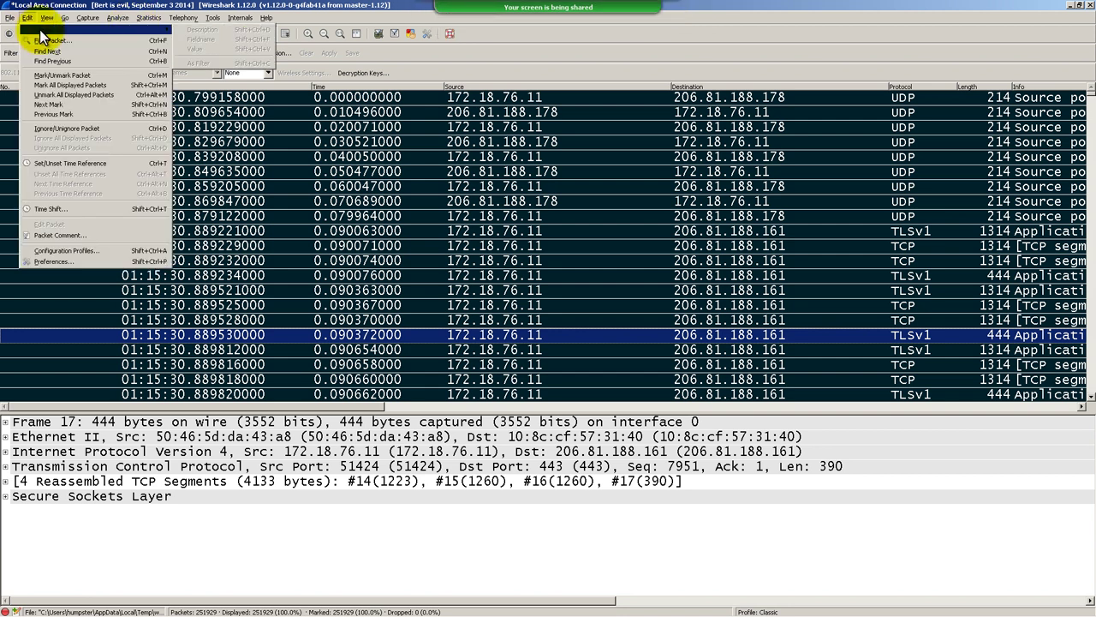
{"action": "key", "text": "Right"}
{"action": "key", "text": "Right"}
{"action": "key", "text": "Left"}
{"action": "key", "text": "Left"}
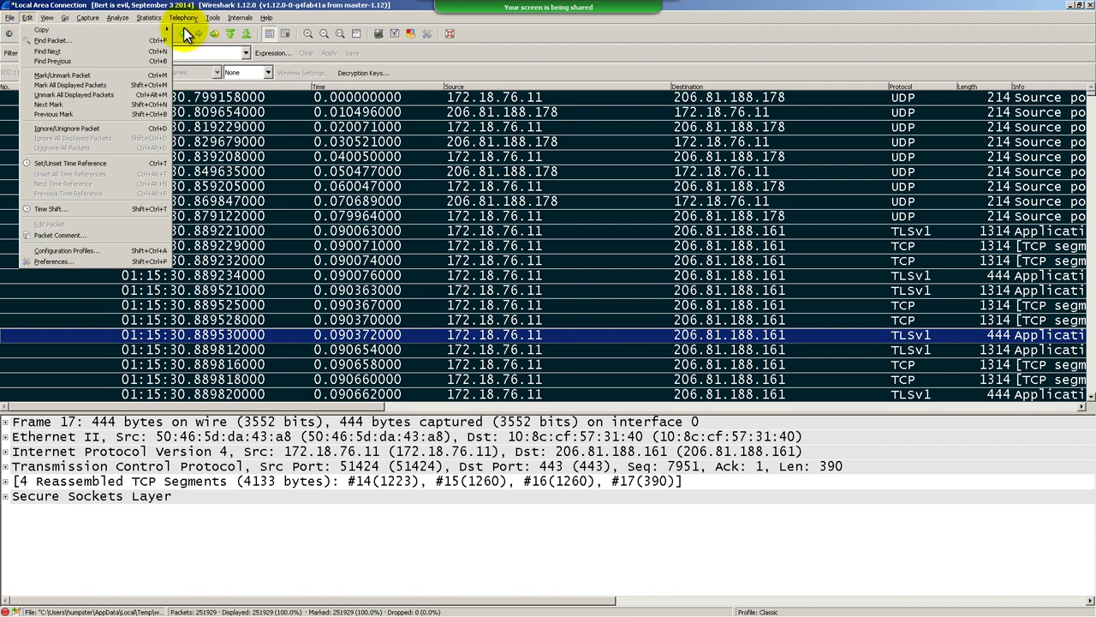
{"action": "key", "text": "Right"}
{"action": "key", "text": "Right"}
{"action": "key", "text": "Right"}
{"action": "key", "text": "Right"}
{"action": "left_click", "coordinate": [27, 17]}
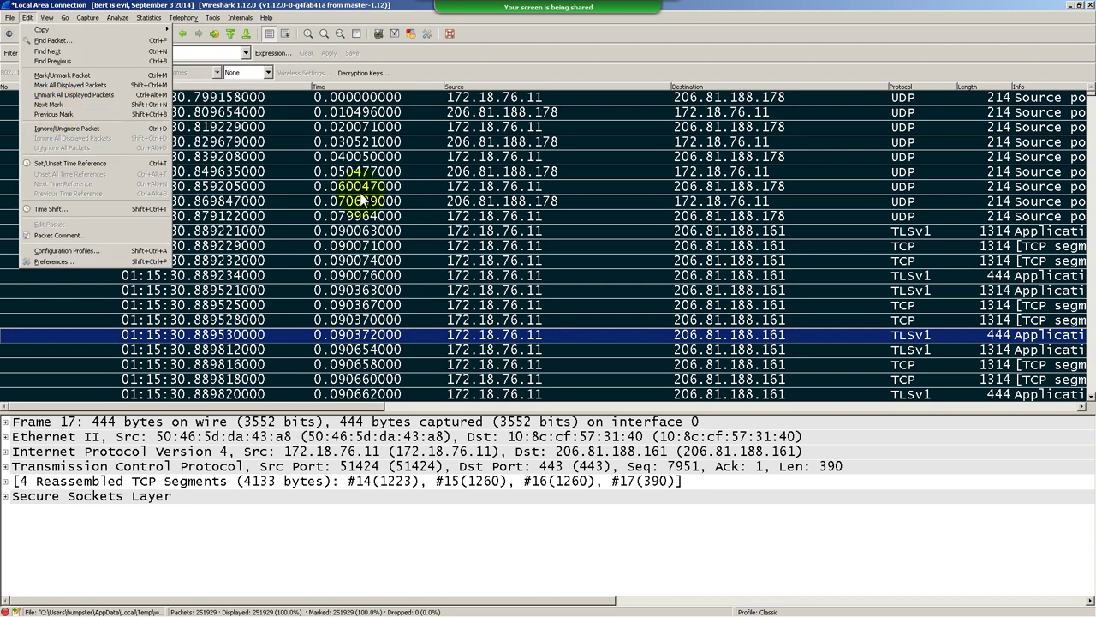
{"action": "left_click", "coordinate": [148, 96]}
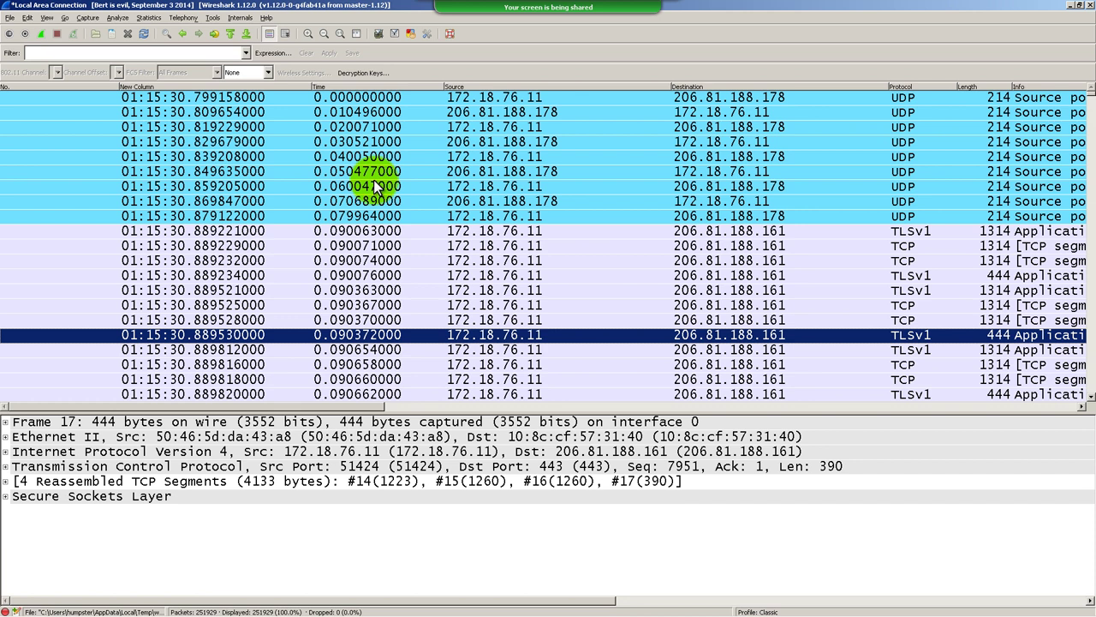
Step through the TLSv1 and TCP packets from frame 10 onward, ending at the last packet of the capture
{"action": "left_click", "coordinate": [436, 236]}
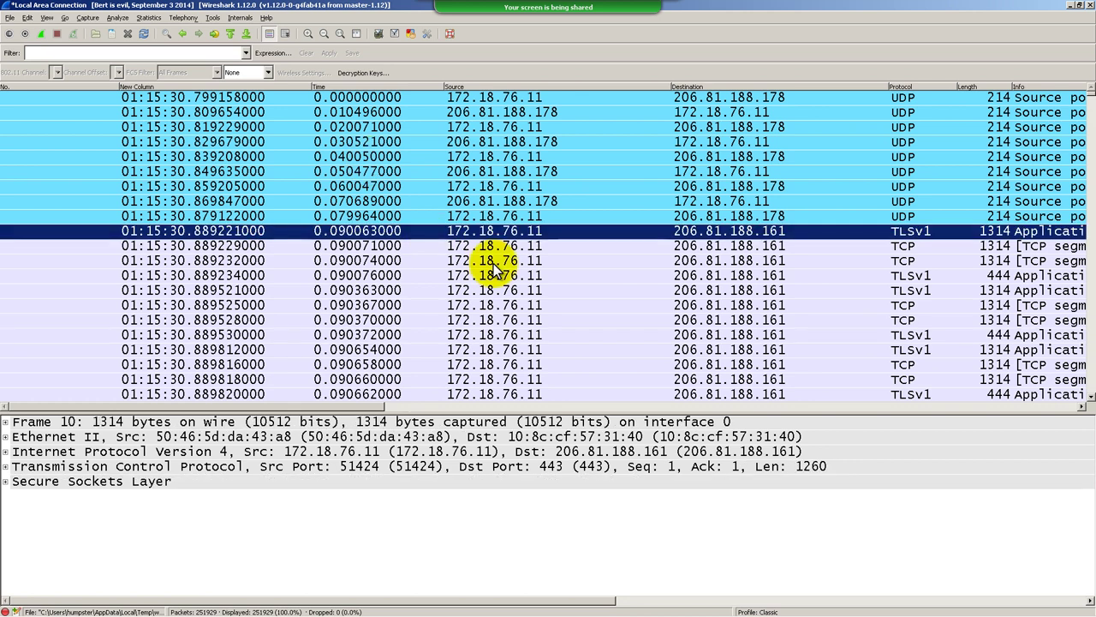
{"action": "left_click", "coordinate": [493, 263]}
{"action": "key", "text": "Down"}
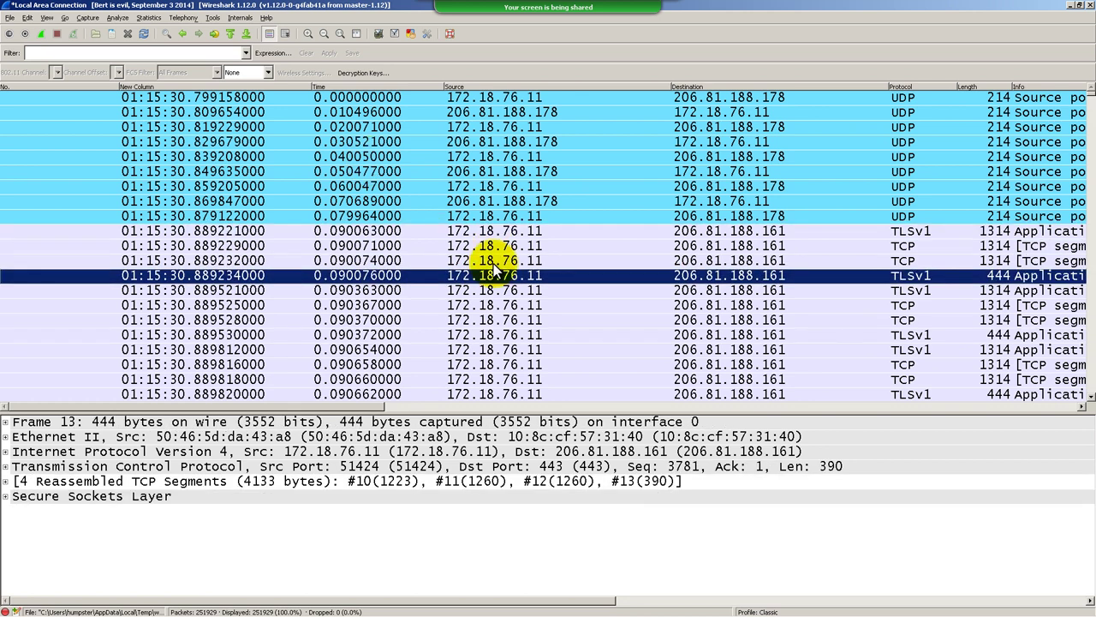
{"action": "key", "text": "Down"}
{"action": "key", "text": "Down"}
{"action": "key", "text": "Down"}
{"action": "key", "text": "Down"}
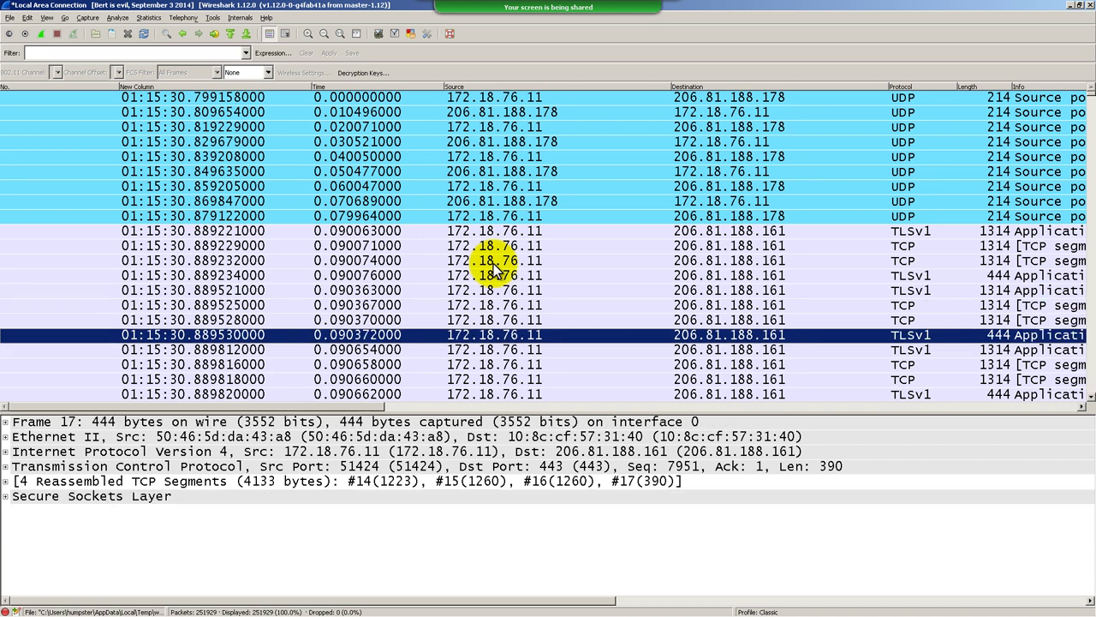
{"action": "key", "text": "Down"}
{"action": "key", "text": "Down"}
{"action": "key", "text": "Down"}
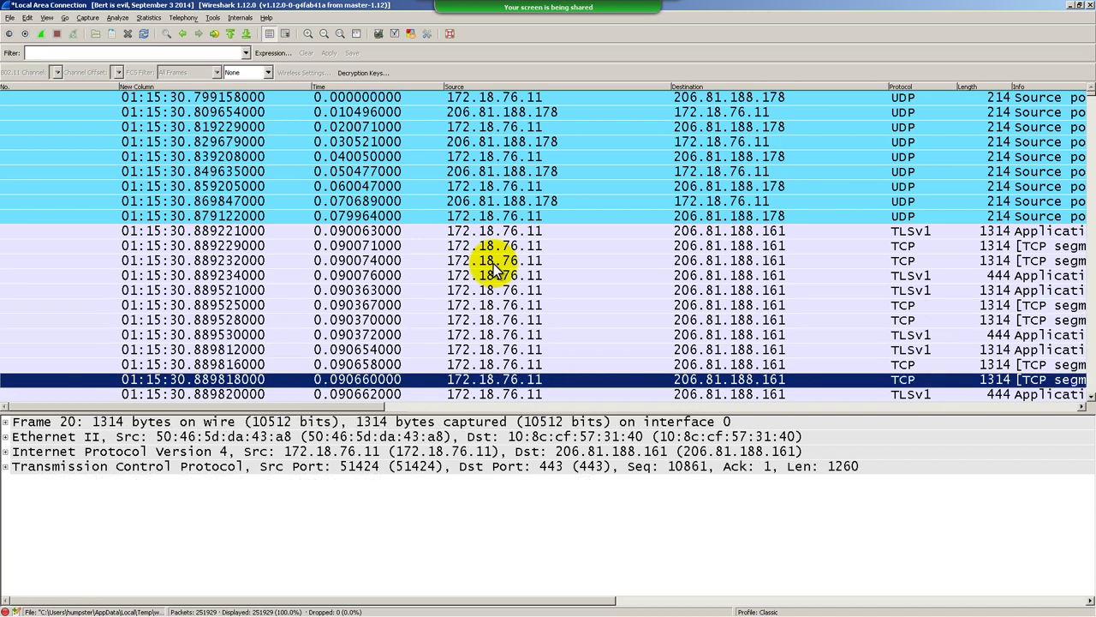
{"action": "key", "text": "End"}
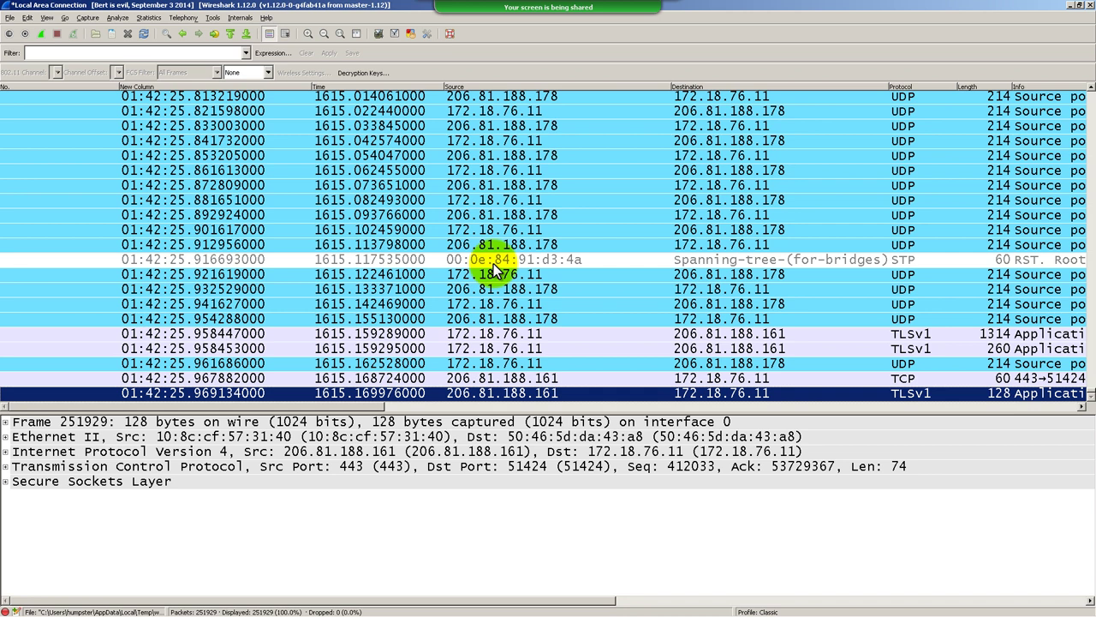
Mark all displayed packets and unmark them again
{"action": "key", "text": "ctrl+shift+m"}
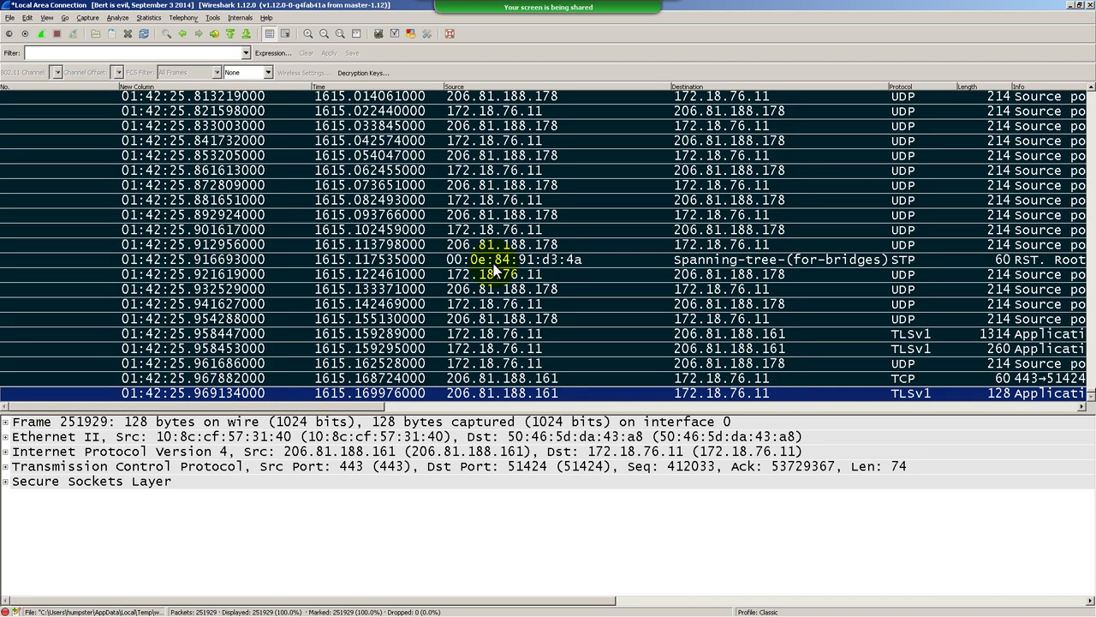
{"action": "key", "text": "ctrl+alt+m"}
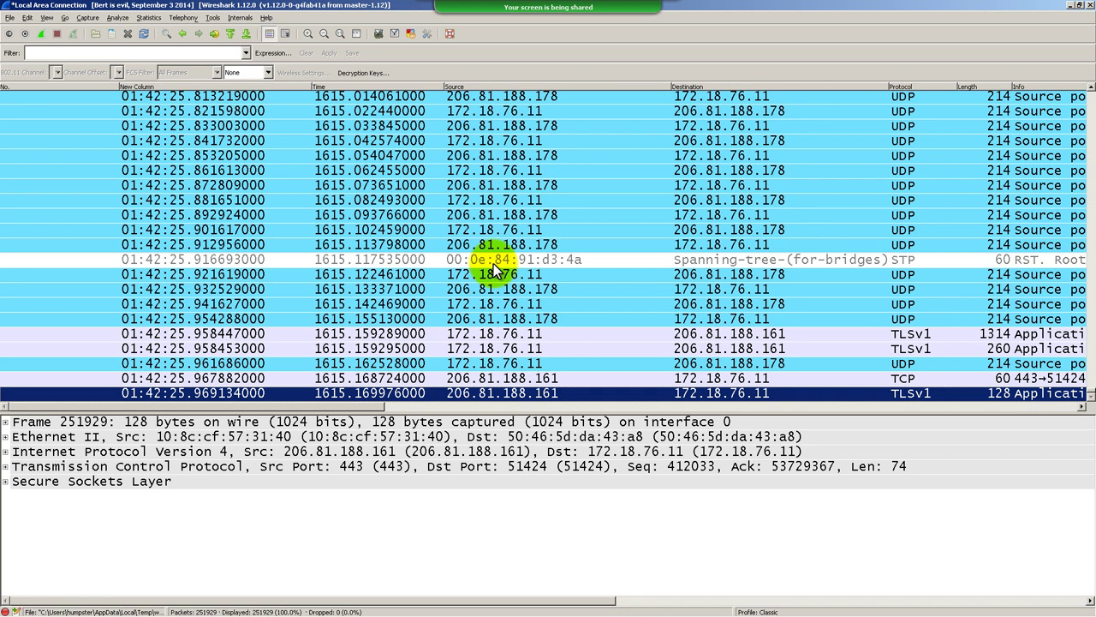
Apply the display filter "dns" to the packet list
{"action": "left_click", "coordinate": [151, 53]}
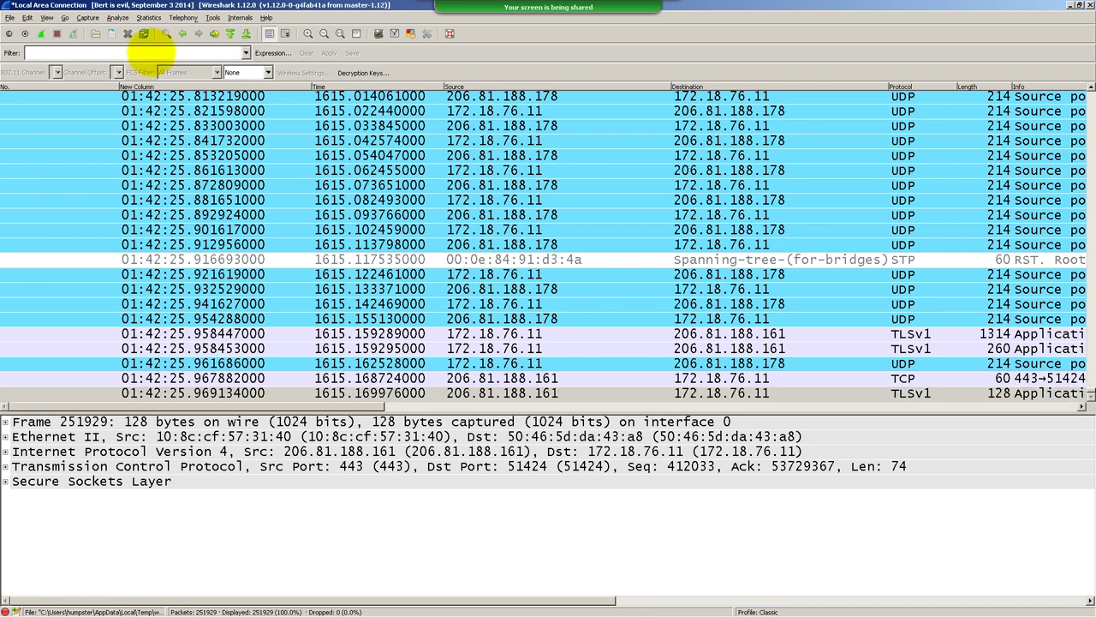
{"action": "type", "text": "dns"}
{"action": "key", "text": "Return"}
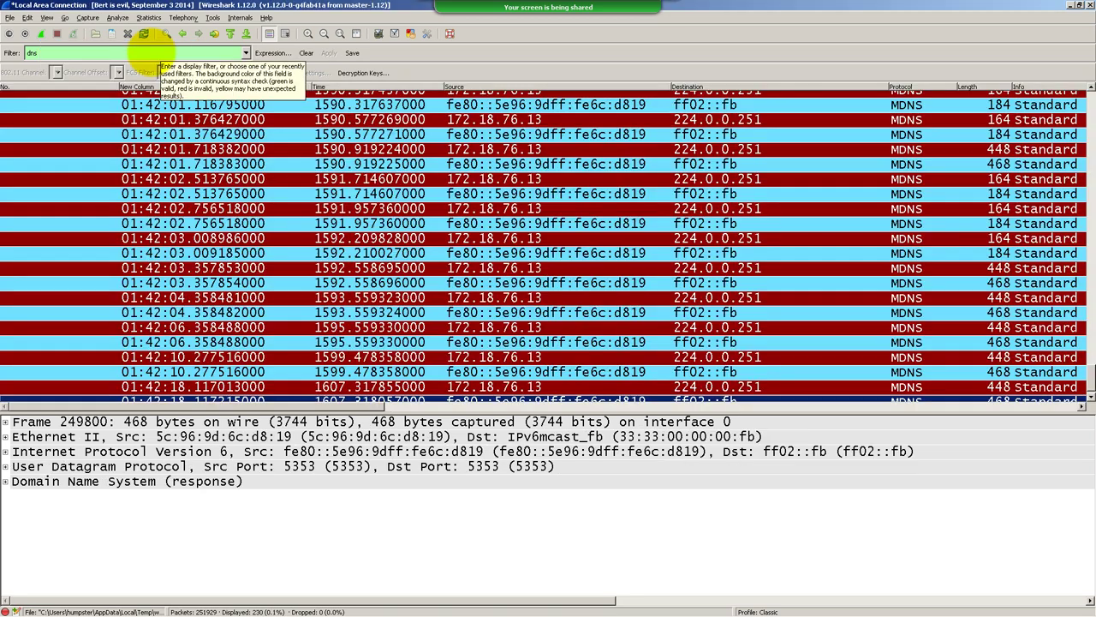
Mark all packets displayed by the dns filter and review the marked packets up to the start of the list
{"action": "scroll", "coordinate": [730, 242], "scroll_direction": "up", "scroll_amount": 20}
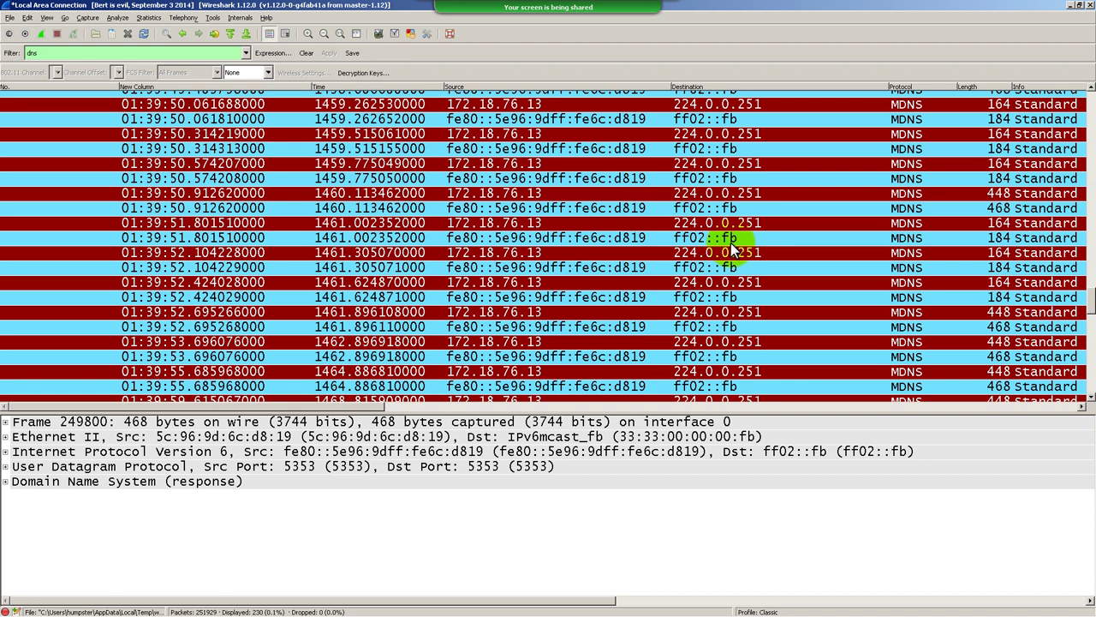
{"action": "left_click", "coordinate": [730, 225]}
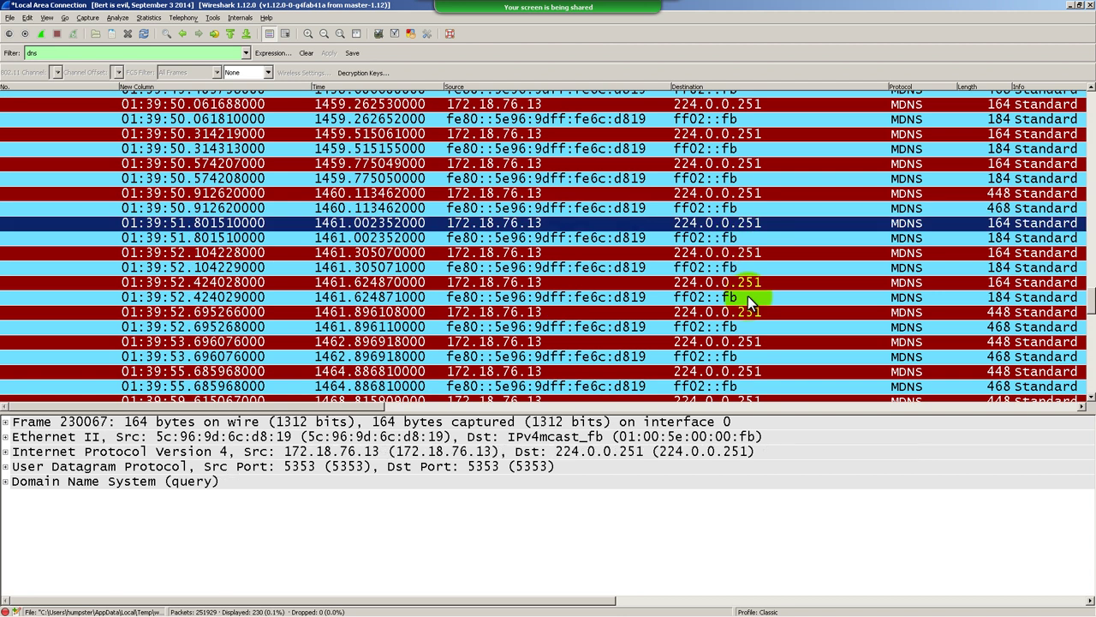
{"action": "key", "text": "ctrl+shift+m"}
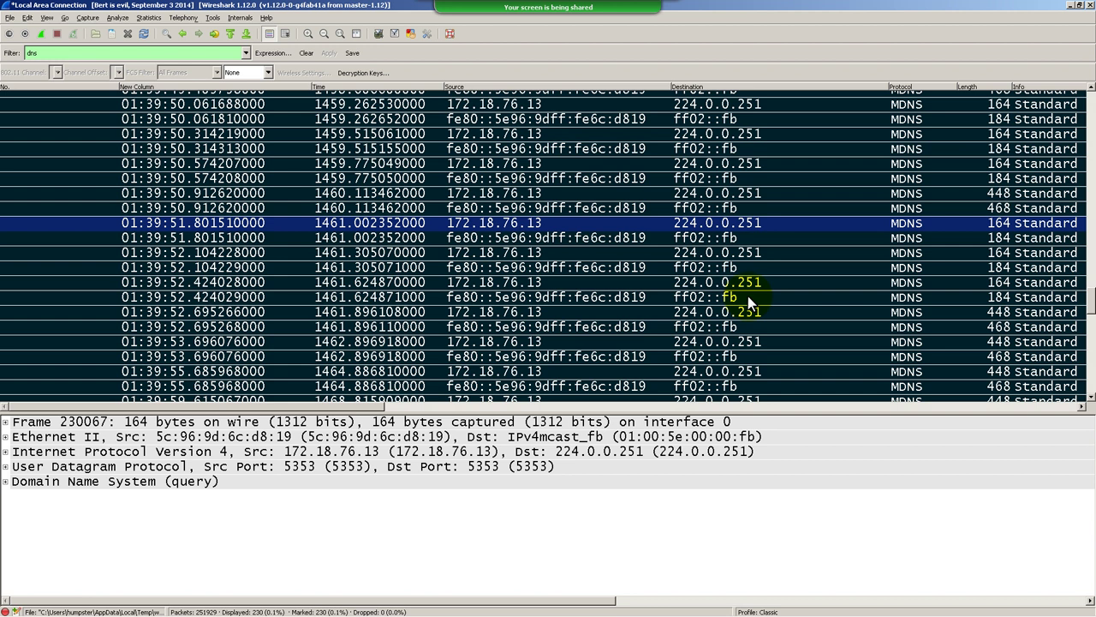
{"action": "scroll", "coordinate": [747, 295], "scroll_direction": "up", "scroll_amount": 15}
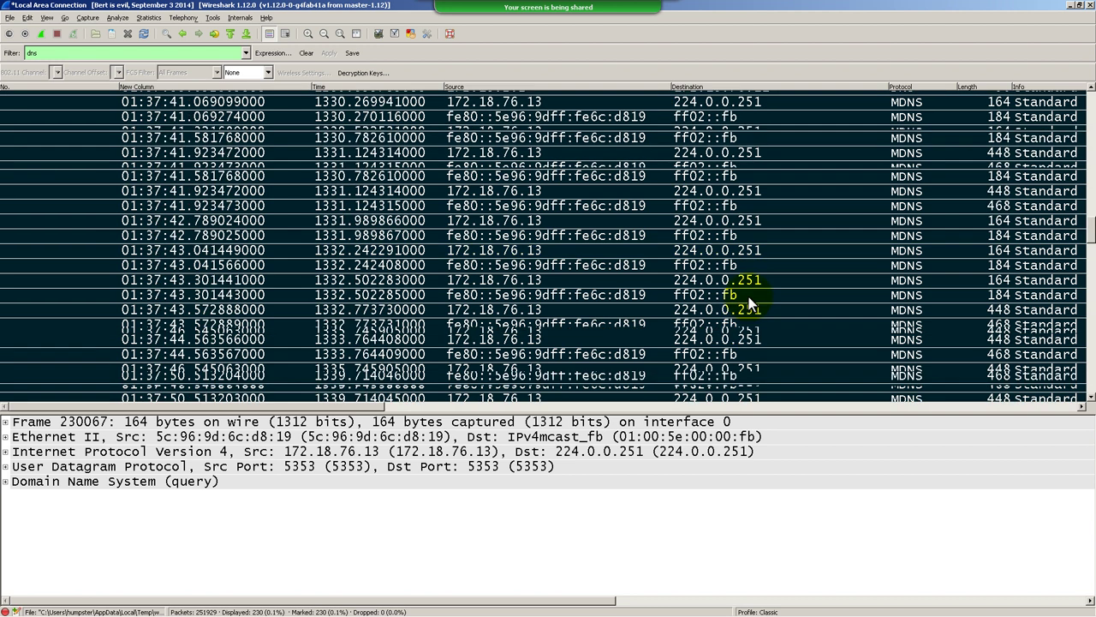
{"action": "scroll", "coordinate": [749, 297], "scroll_direction": "up", "scroll_amount": 20}
{"action": "scroll", "coordinate": [612, 370], "scroll_direction": "down", "scroll_amount": 1}
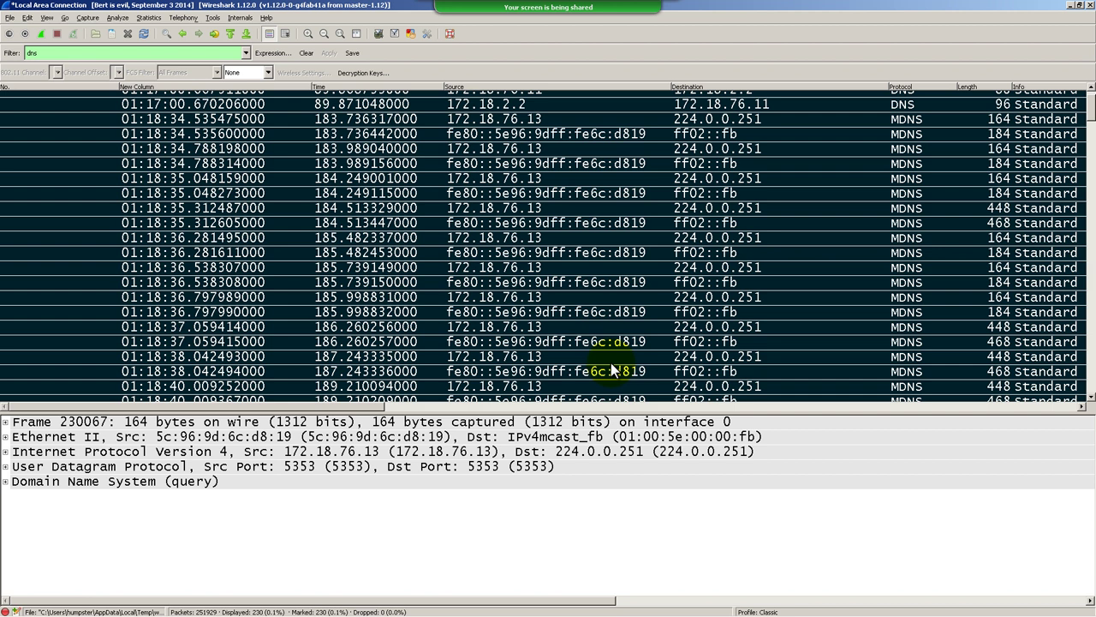
{"action": "scroll", "coordinate": [613, 370], "scroll_direction": "up", "scroll_amount": 1}
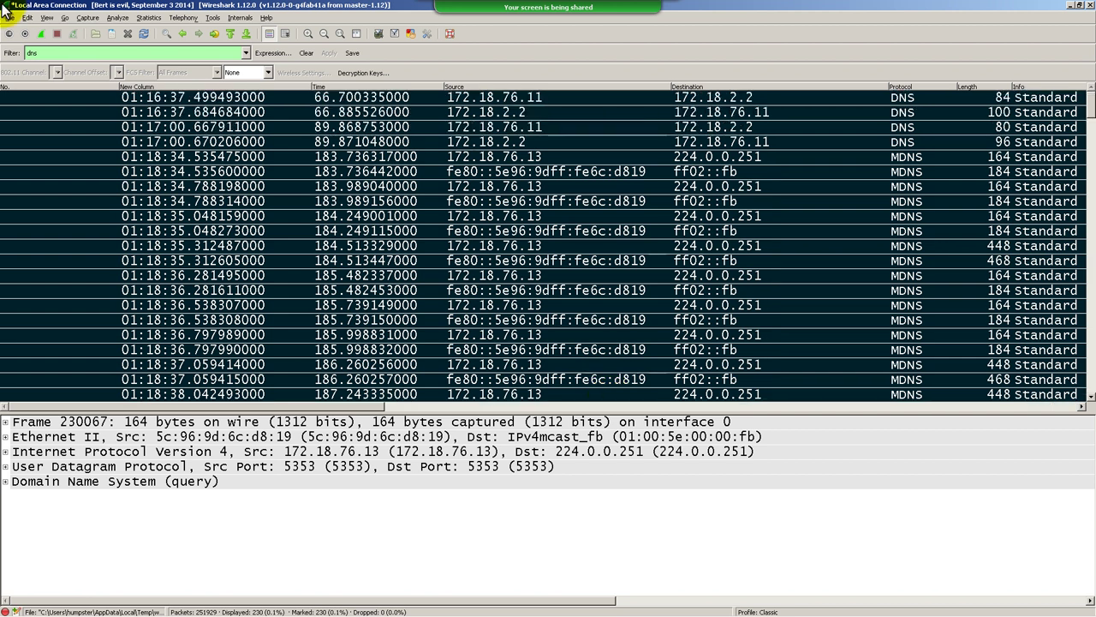
Clear the dns display filter so that the full capture is listed
{"action": "left_click", "coordinate": [94, 54]}
{"action": "key", "text": "BackSpace"}
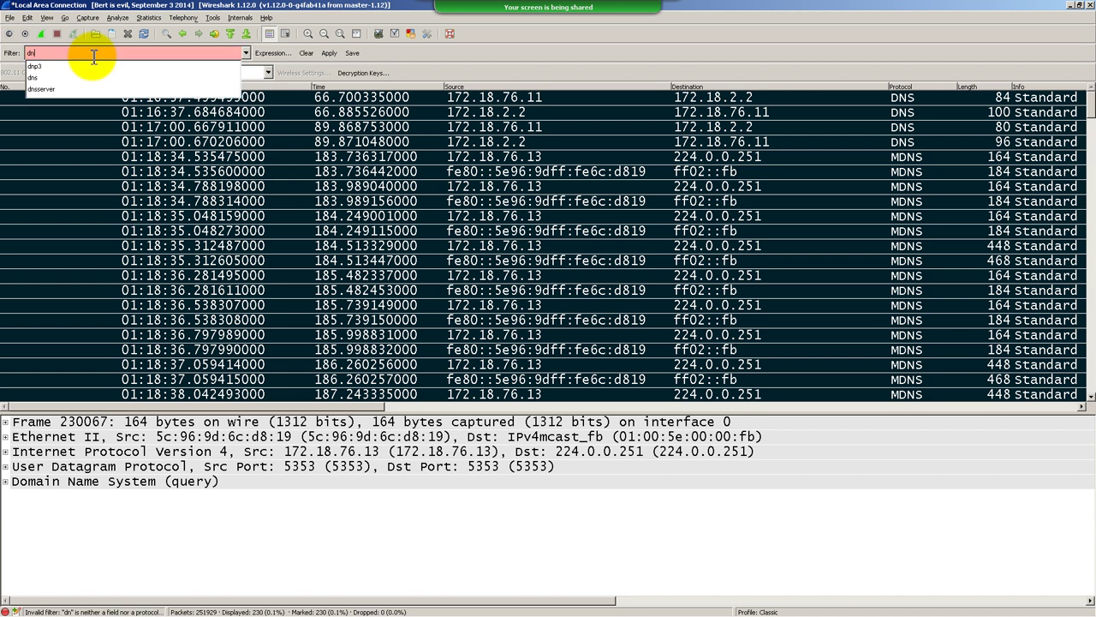
{"action": "key", "text": "BackSpace"}
{"action": "key", "text": "BackSpace"}
{"action": "key", "text": "Return"}
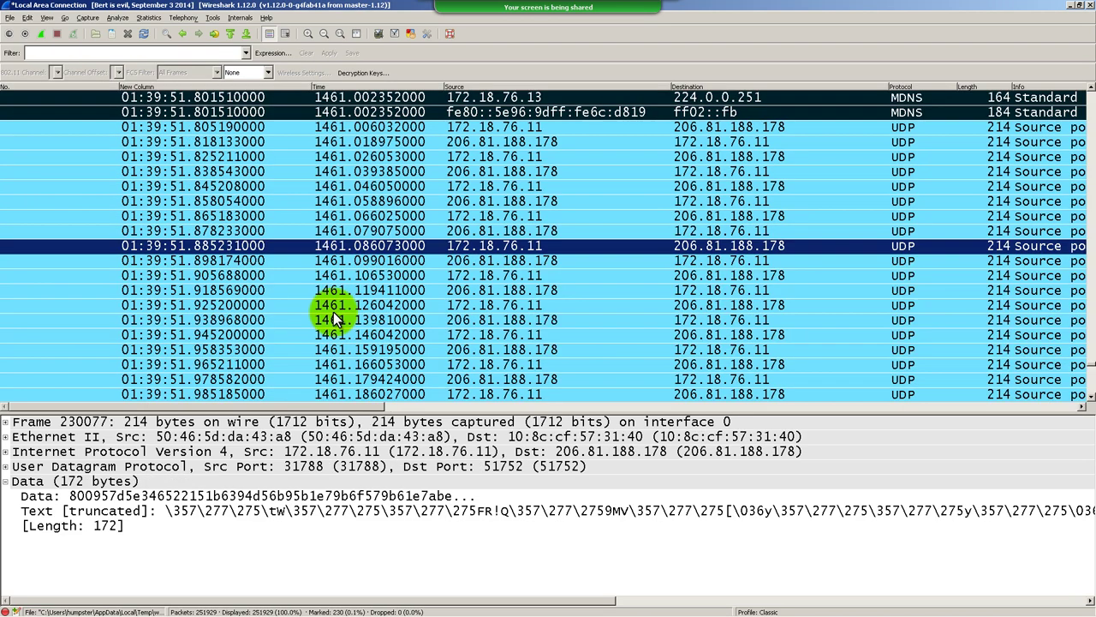
Copy the summary of the UDP packet in frame 230080 as CSV
{"action": "left_click", "coordinate": [333, 309]}
{"action": "left_click", "coordinate": [289, 228]}
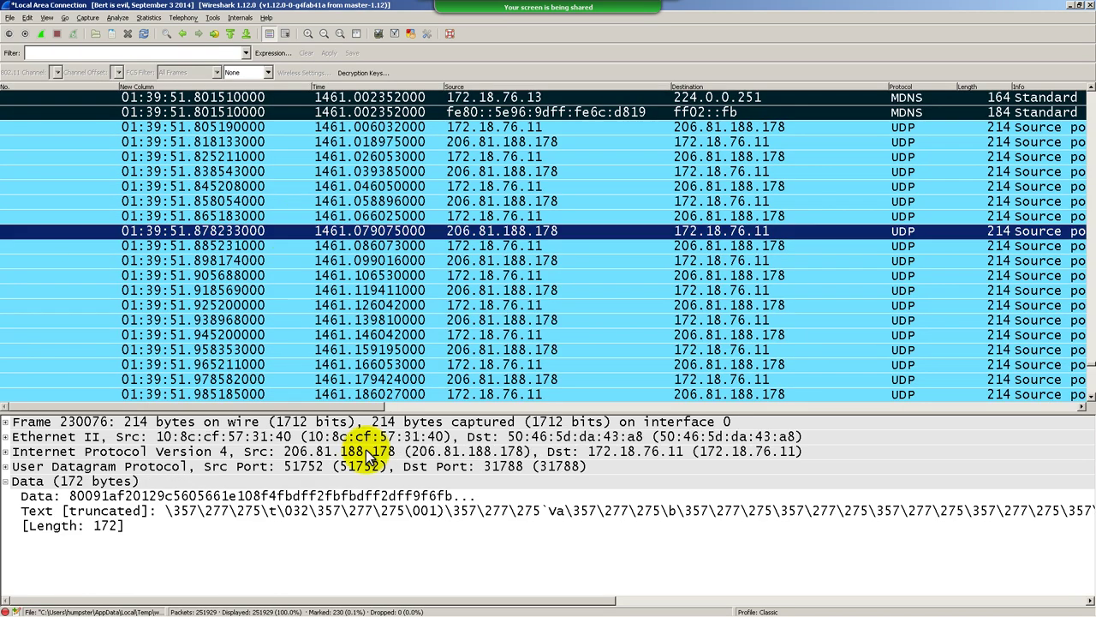
{"action": "left_click", "coordinate": [315, 290]}
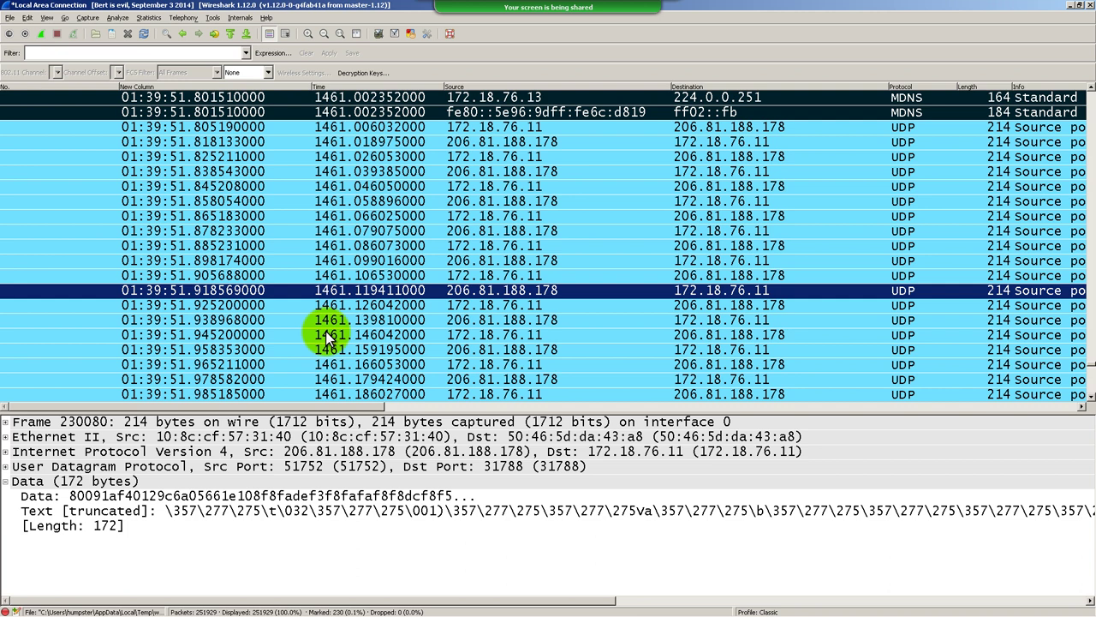
{"action": "right_click", "coordinate": [321, 287]}
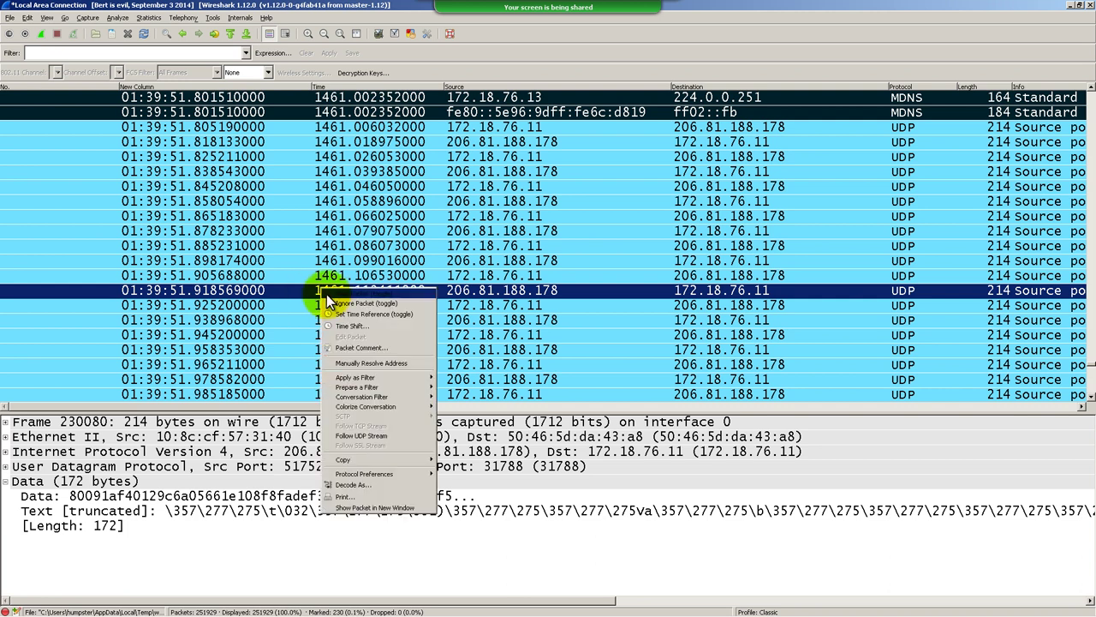
{"action": "mouse_move", "coordinate": [385, 455]}
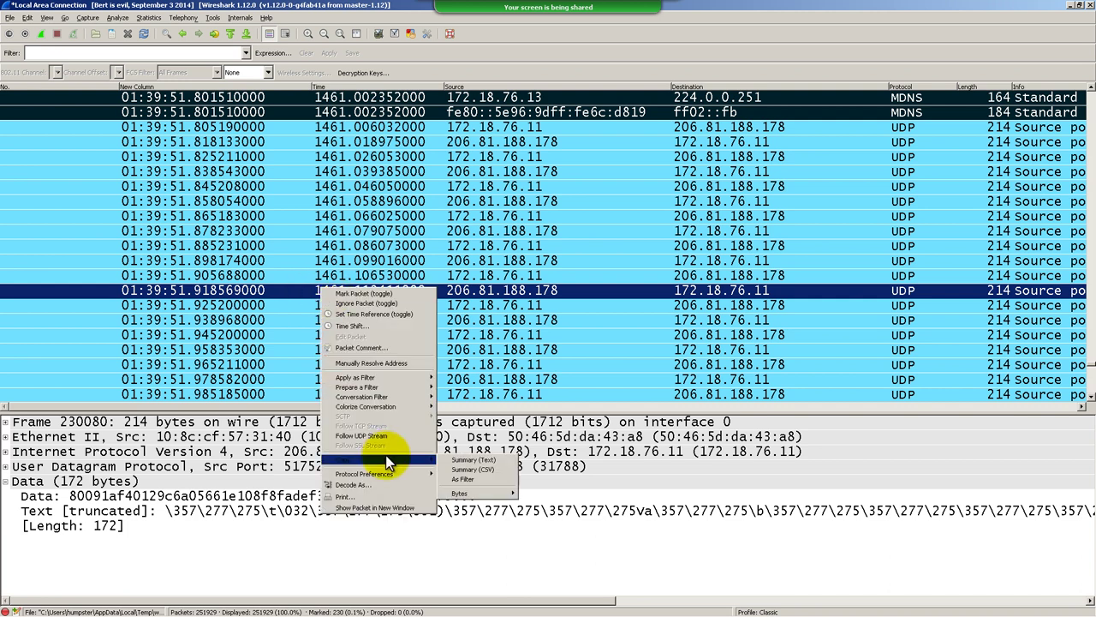
{"action": "left_click", "coordinate": [488, 470]}
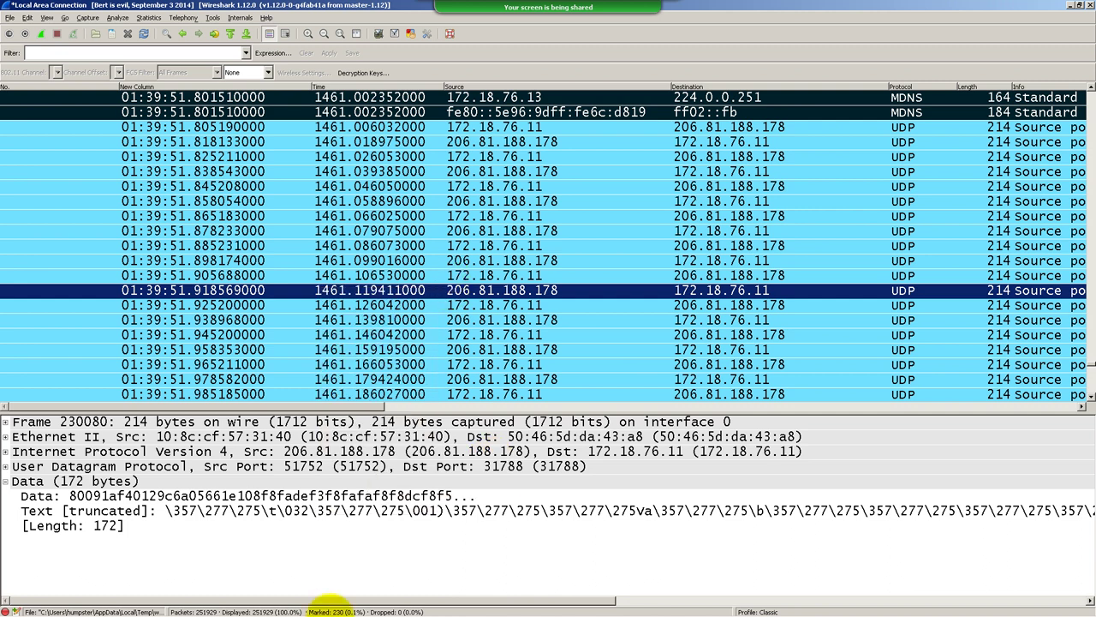
Switch to Notepad++ and delete all text in the "new 4" document
{"action": "left_click", "coordinate": [322, 609]}
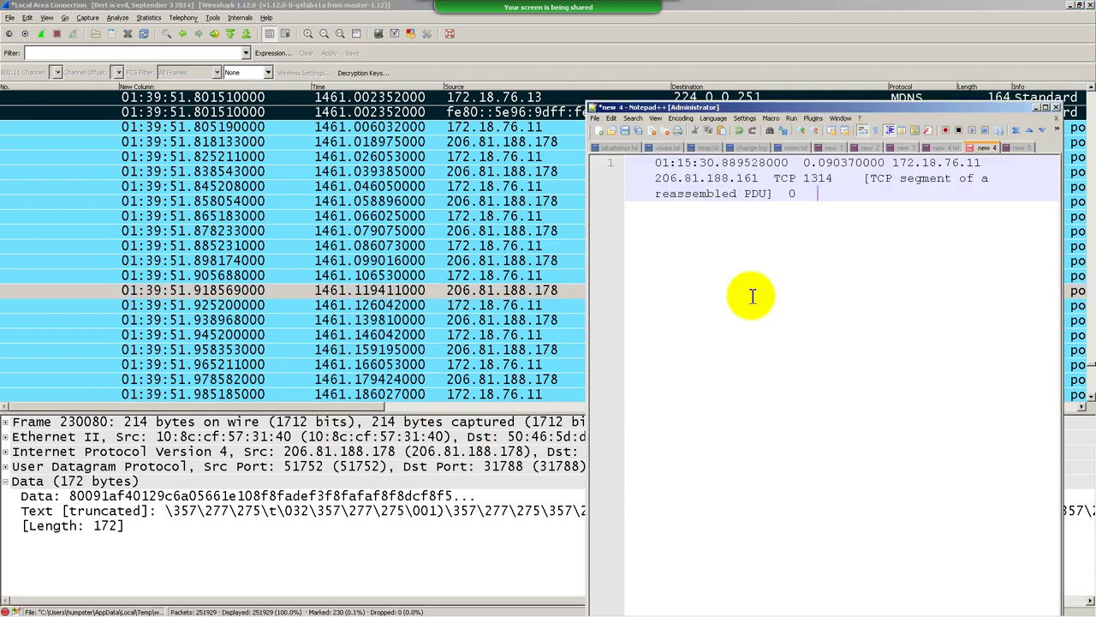
{"action": "key", "text": "ctrl+a"}
{"action": "key", "text": "Delete"}
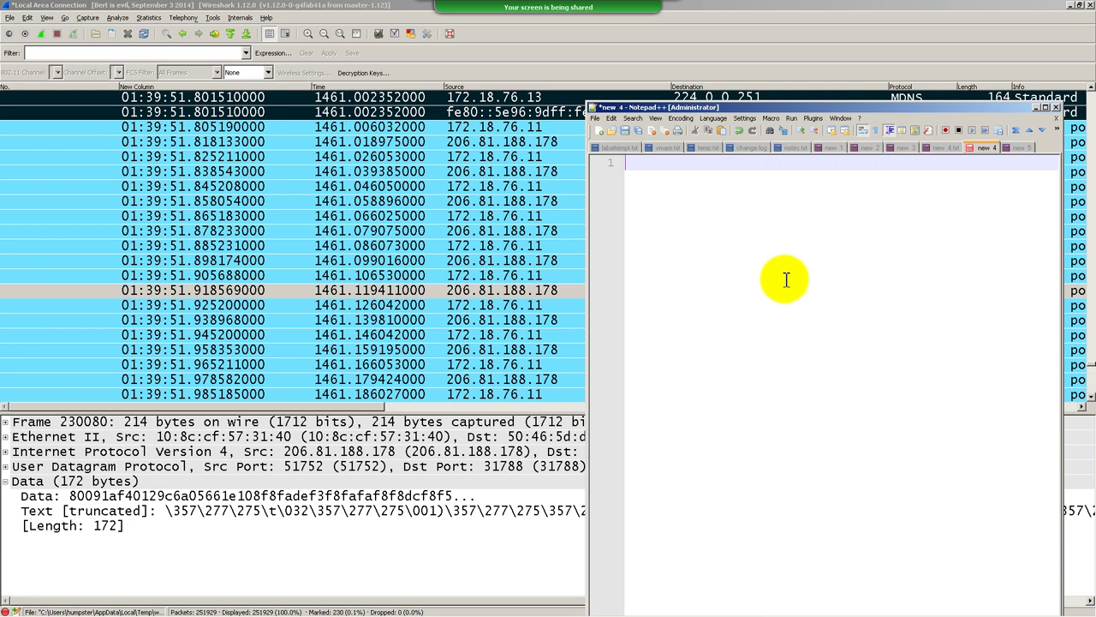
Paste the copied packet summary into the "new 4" document and add two line breaks after it
{"action": "type", "text": "01:39:51.918569000  1461.119411000  206.81.188.178  172.18.76.11    UDP 214 Source port: 51752  Destination port: 31788"}
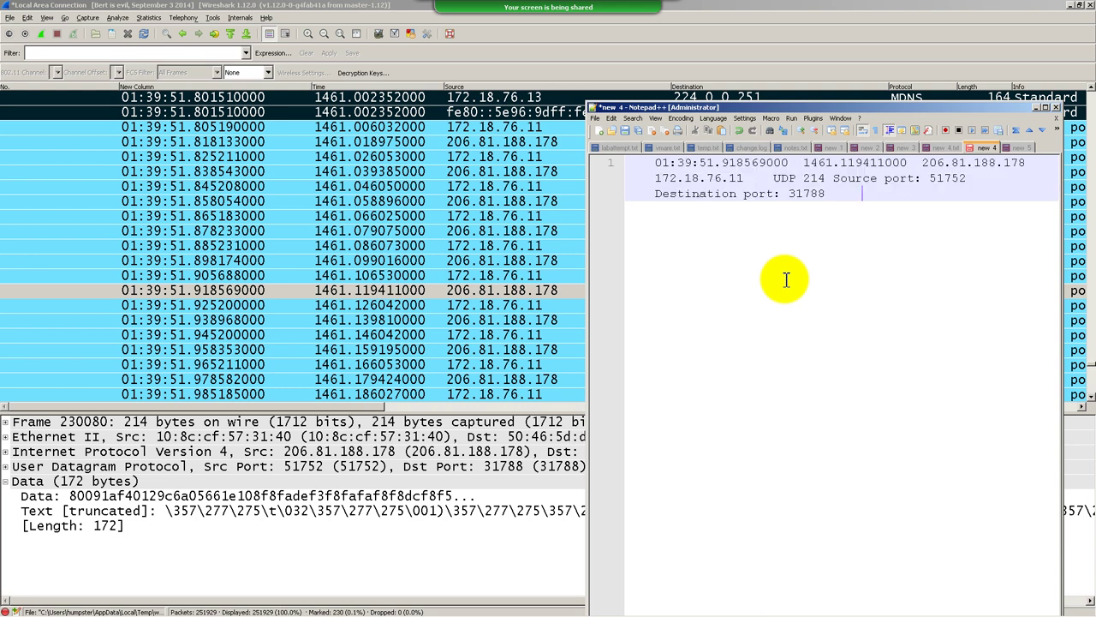
{"action": "key", "text": "Return"}
{"action": "key", "text": "Return"}
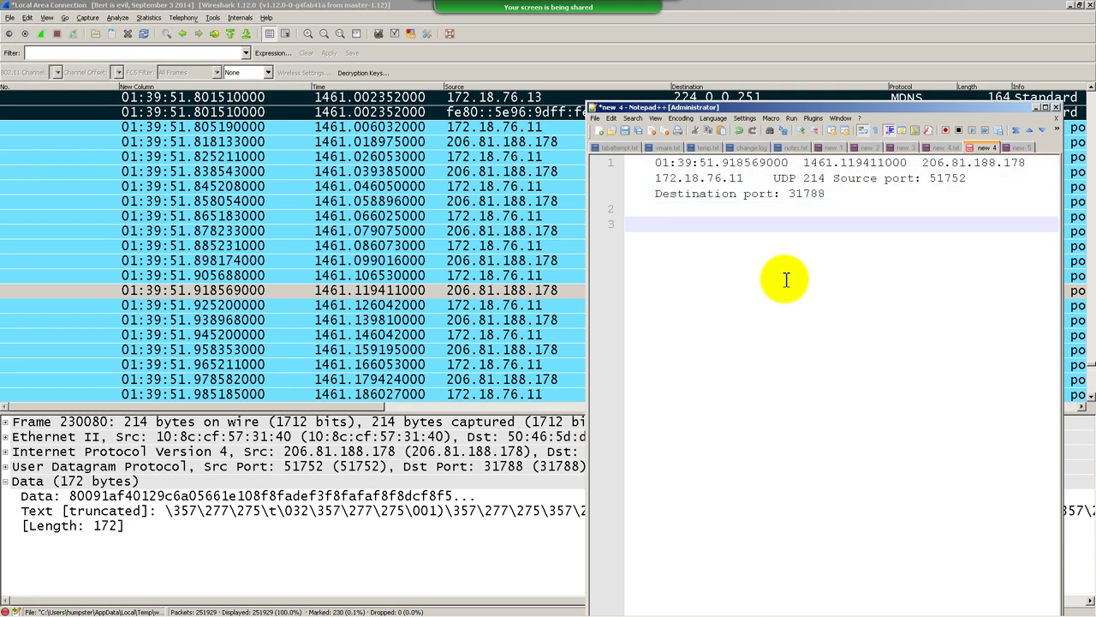
Copy the text summary of the UDP packet in frame 230069 in Wireshark and paste it on line 3 in Notepad++, followed by a blank line
{"action": "right_click", "coordinate": [131, 130]}
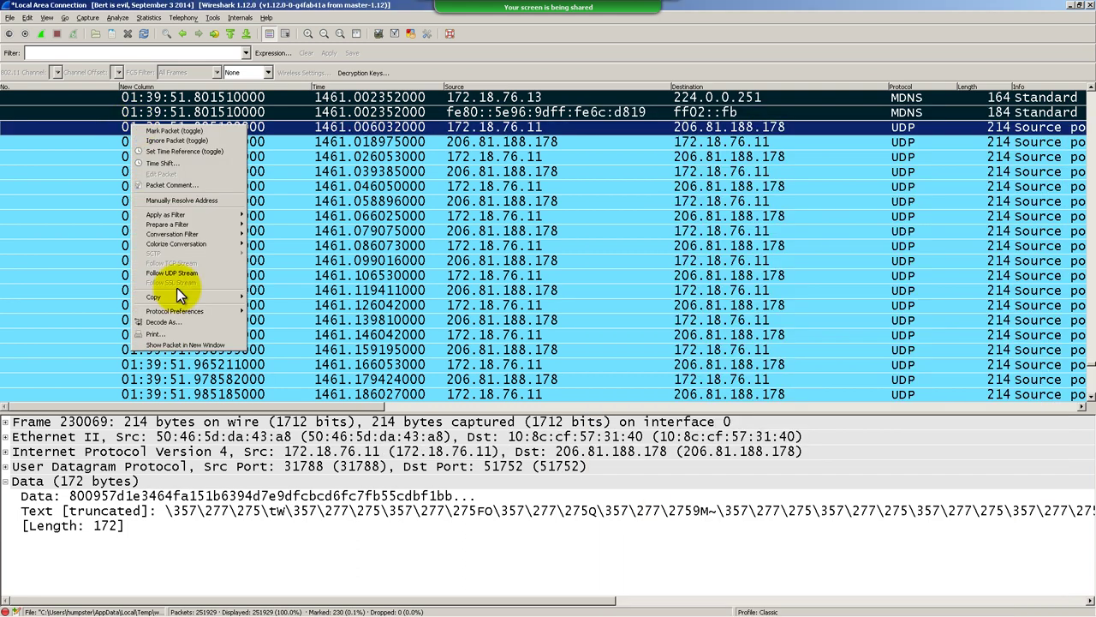
{"action": "mouse_move", "coordinate": [178, 297]}
{"action": "left_click", "coordinate": [263, 297]}
{"action": "left_click", "coordinate": [961, 355]}
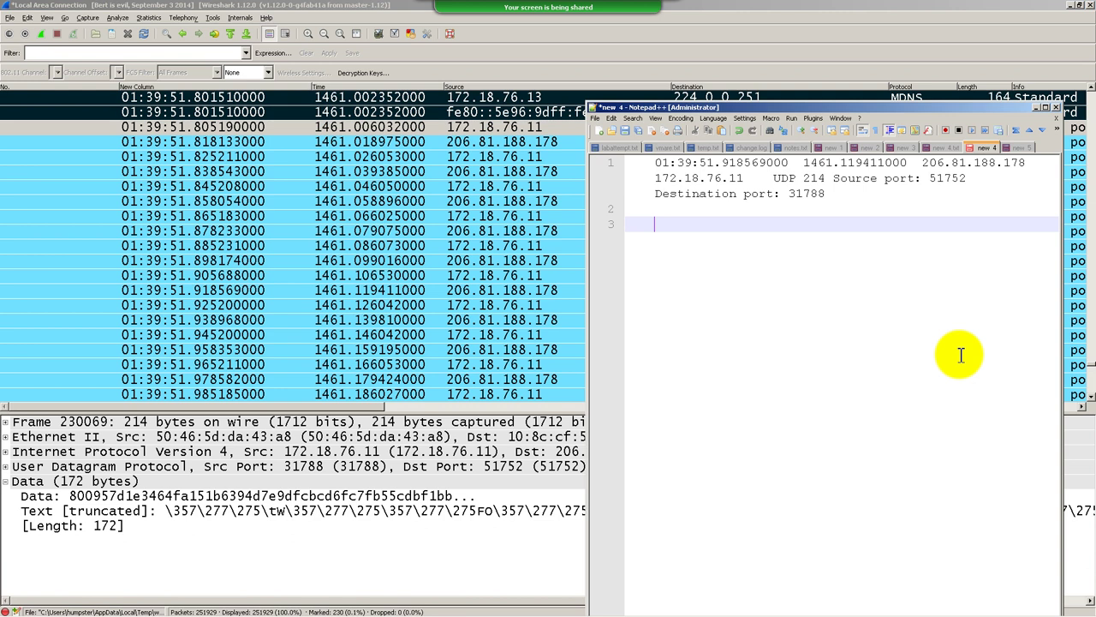
{"action": "key", "text": "ctrl+v"}
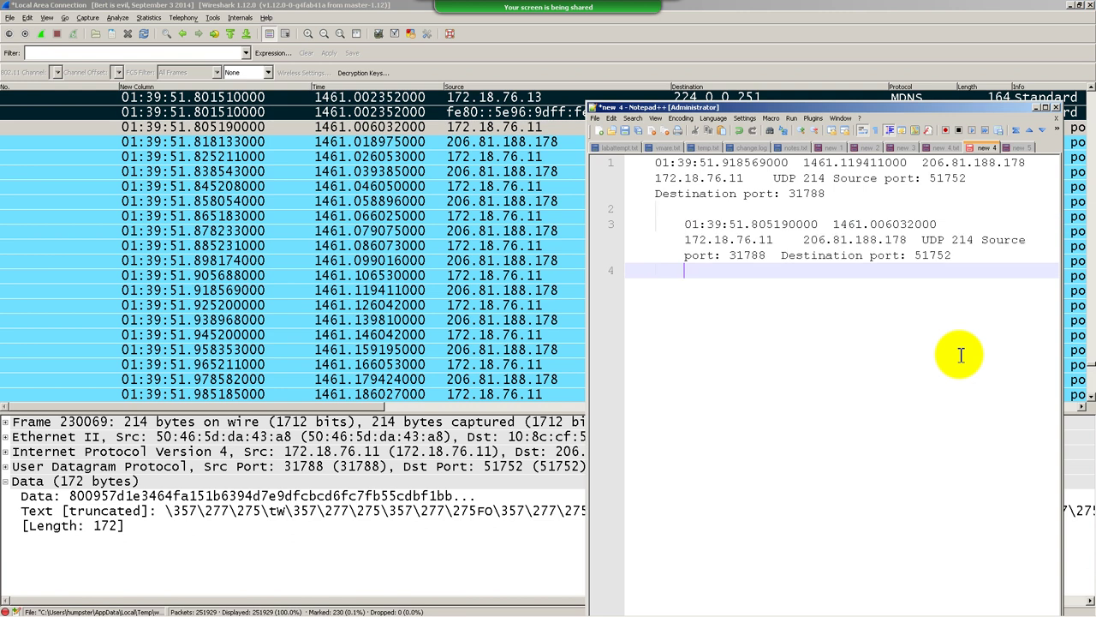
{"action": "key", "text": "Return"}
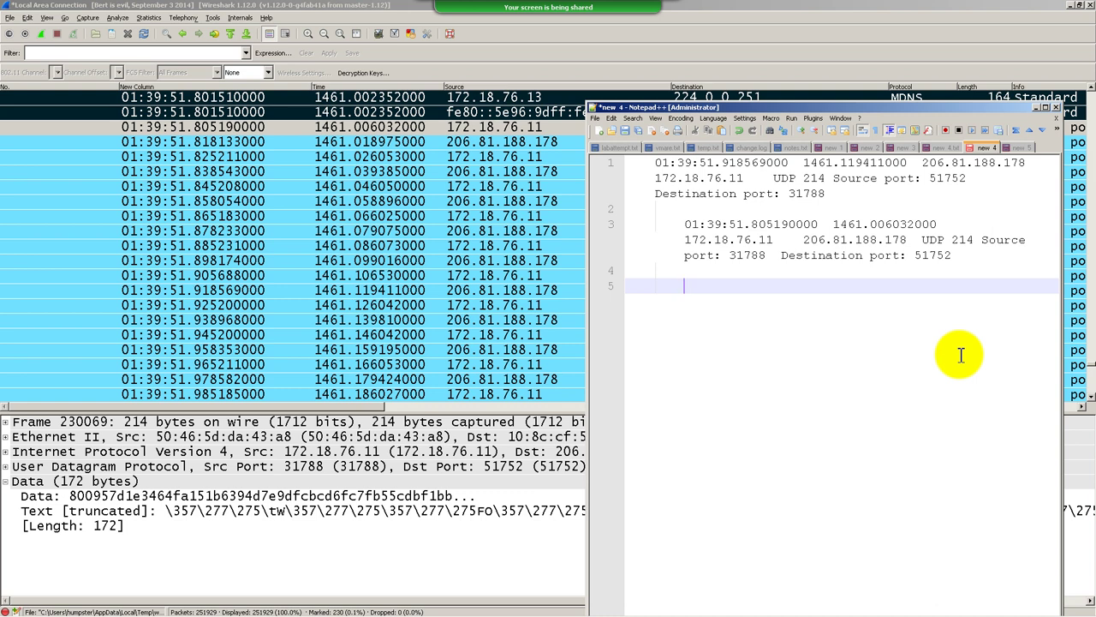
Switch to the hackpad course notes in the browser to check the Chapter 2 topic list, and return to Notepad++
{"action": "key", "text": "alt+Tab"}
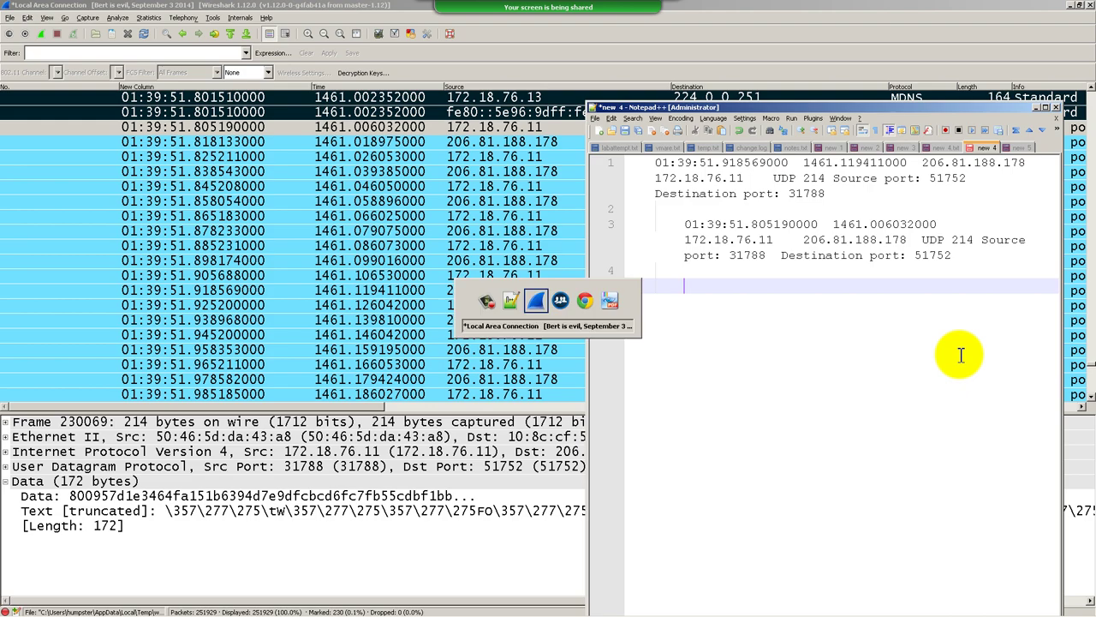
{"action": "key", "text": "alt+Tab"}
{"action": "key", "text": "alt+Tab"}
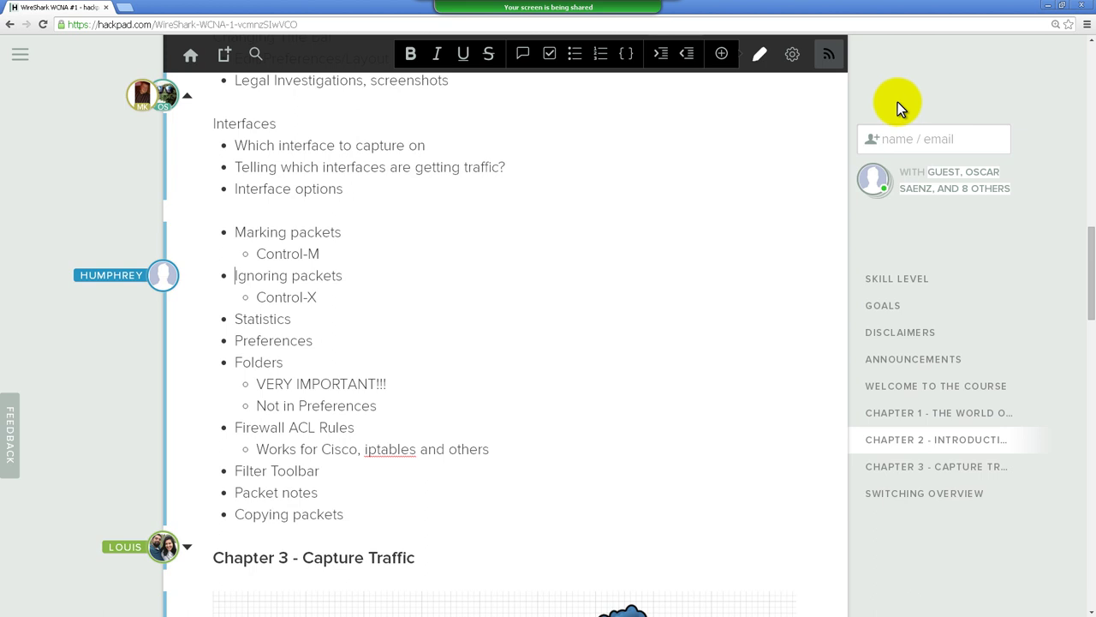
{"action": "key", "text": "alt+Tab"}
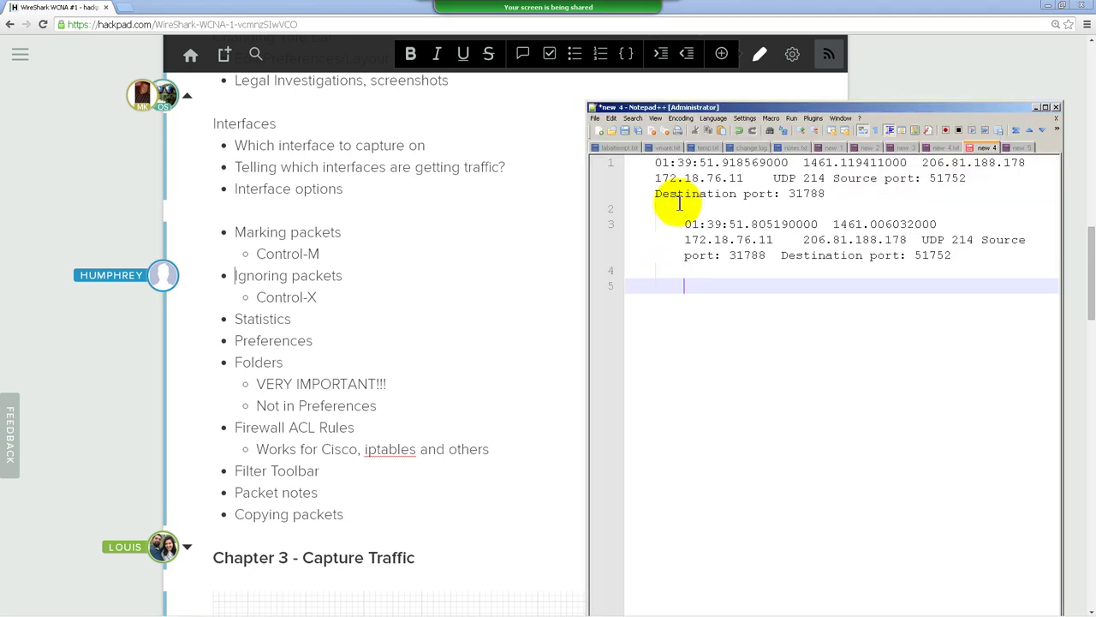
Switch to Wireshark, open the IO Graph for the capture and maximize its window
{"action": "mouse_move", "coordinate": [193, 610]}
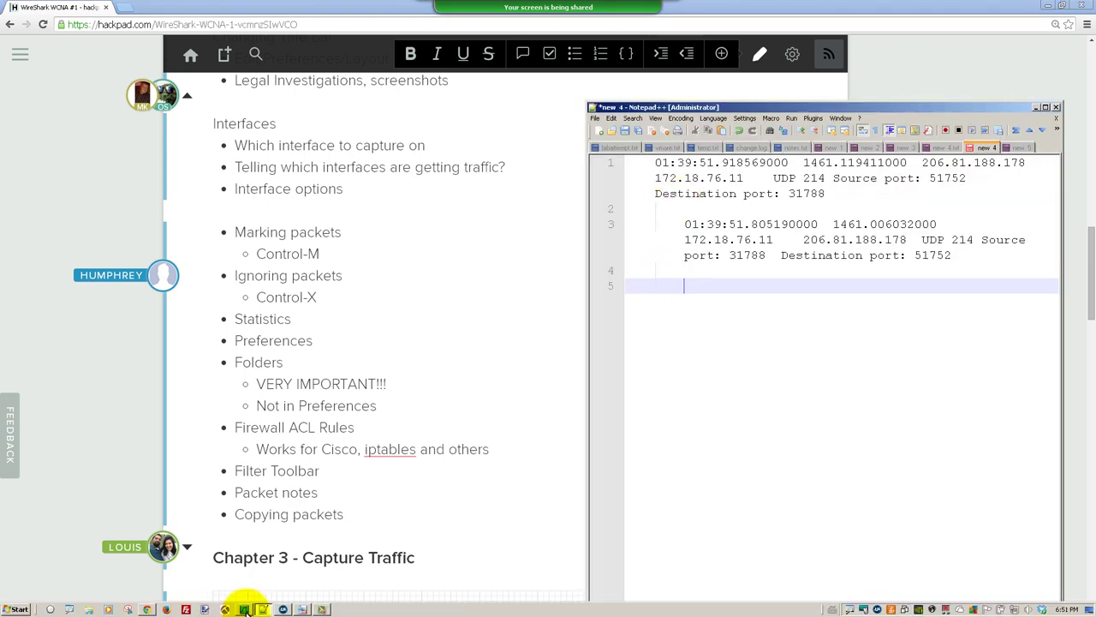
{"action": "left_click", "coordinate": [246, 609]}
{"action": "left_click", "coordinate": [149, 18]}
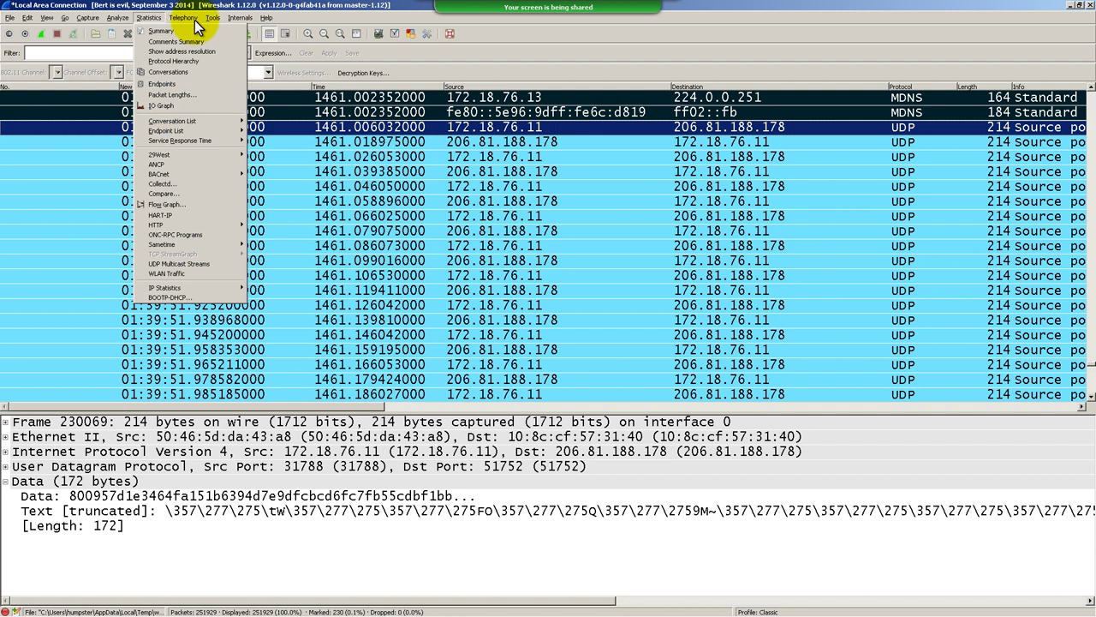
{"action": "left_click", "coordinate": [183, 104]}
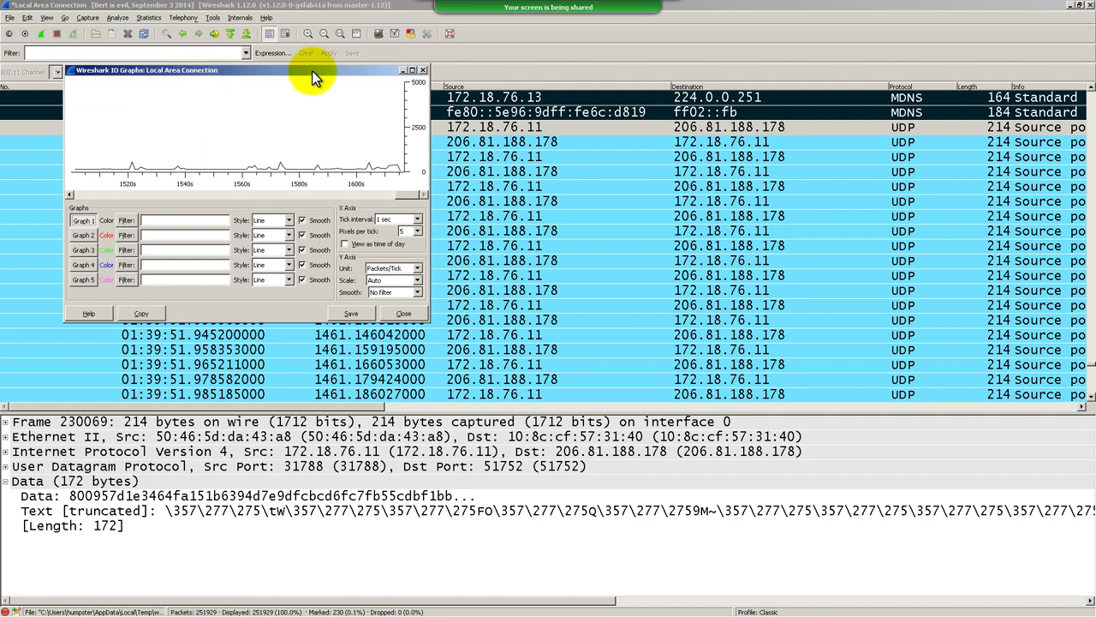
{"action": "left_click_drag", "start_coordinate": [312, 75], "coordinate": [618, 289]}
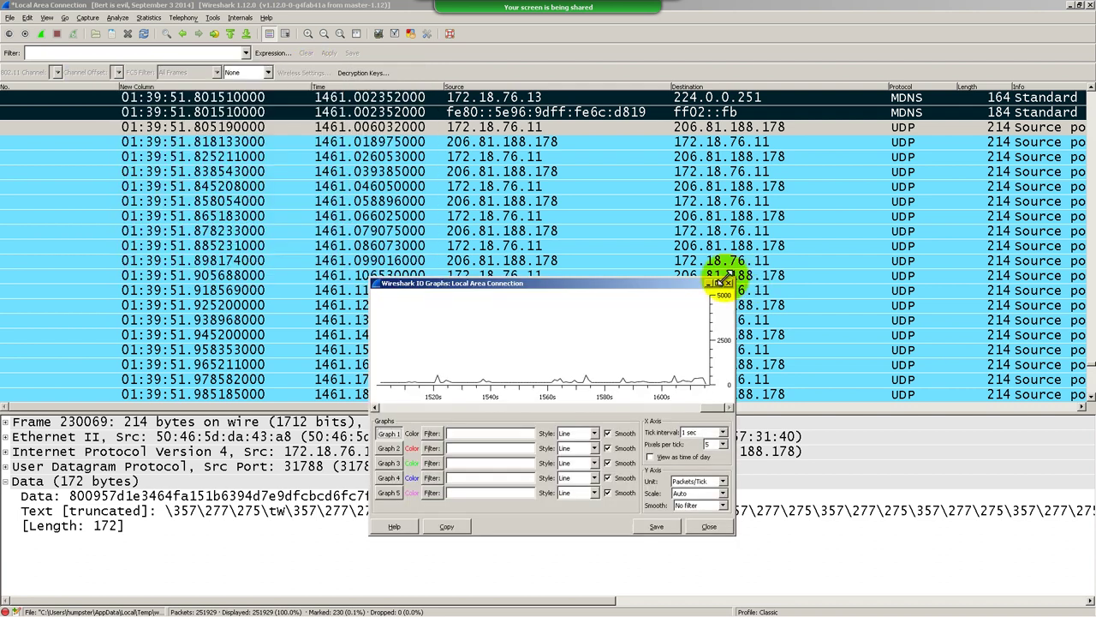
{"action": "left_click", "coordinate": [721, 282]}
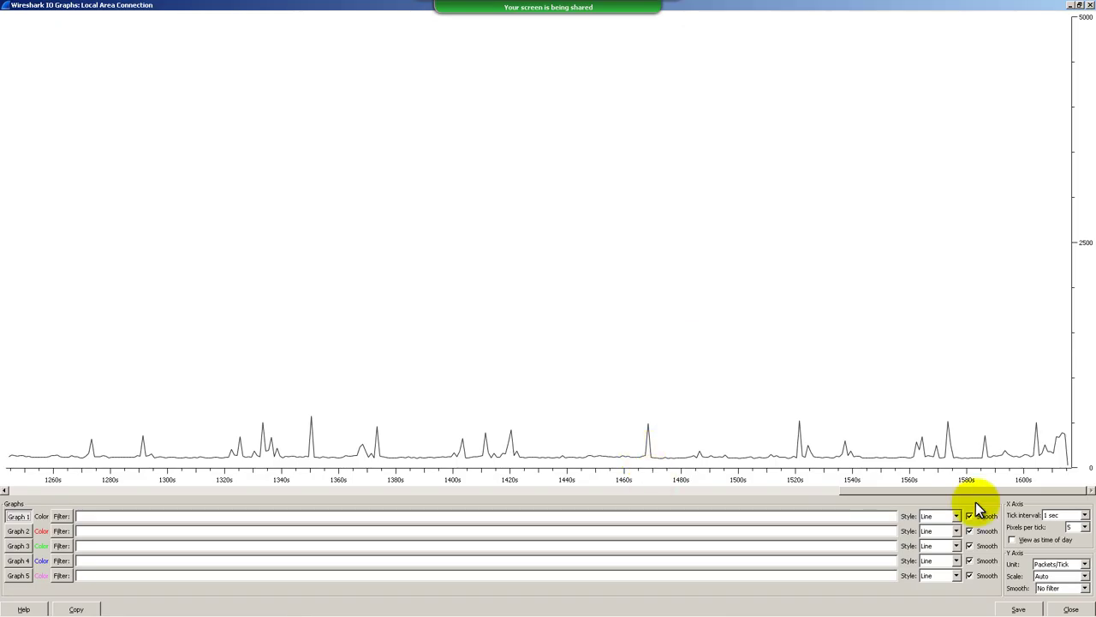
Examine the traffic peaks along the packets-per-tick timeline, from the start of the capture through the later intervals
{"action": "left_click_drag", "start_coordinate": [974, 488], "coordinate": [123, 469]}
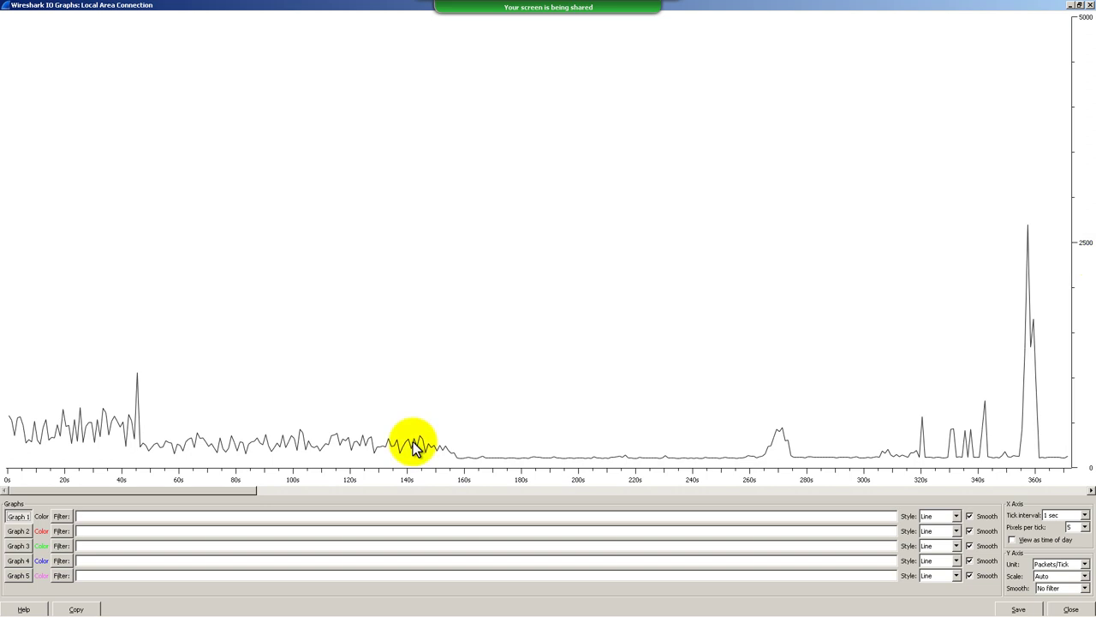
{"action": "left_click_drag", "start_coordinate": [242, 491], "coordinate": [372, 510]}
{"action": "scroll", "coordinate": [416, 378], "scroll_direction": "right", "scroll_amount": 3}
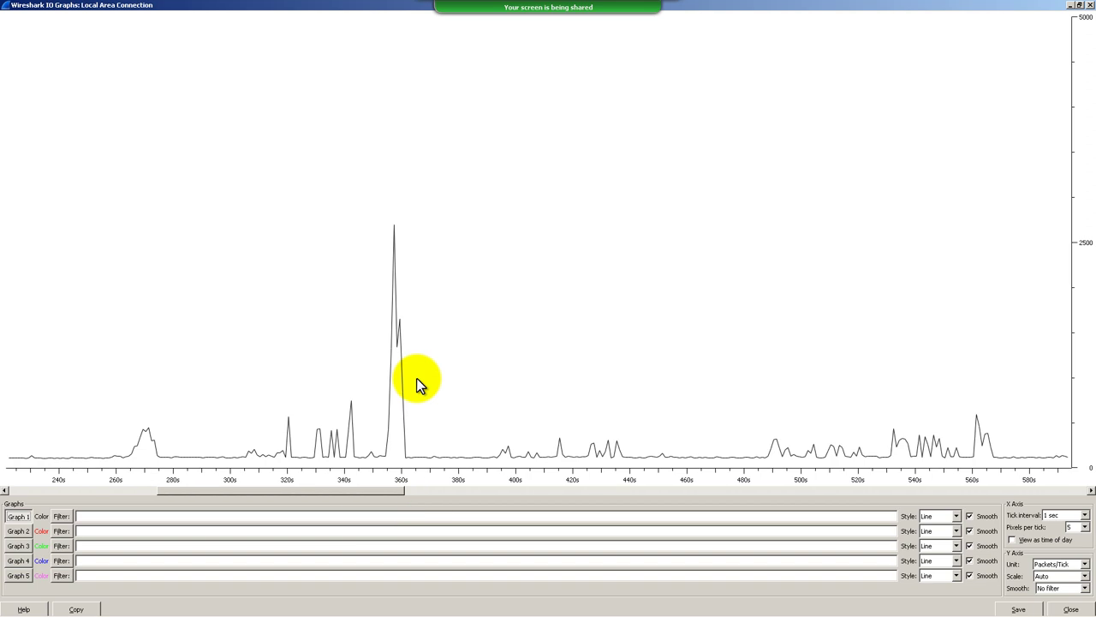
{"action": "scroll", "coordinate": [402, 443], "scroll_direction": "right", "scroll_amount": 10}
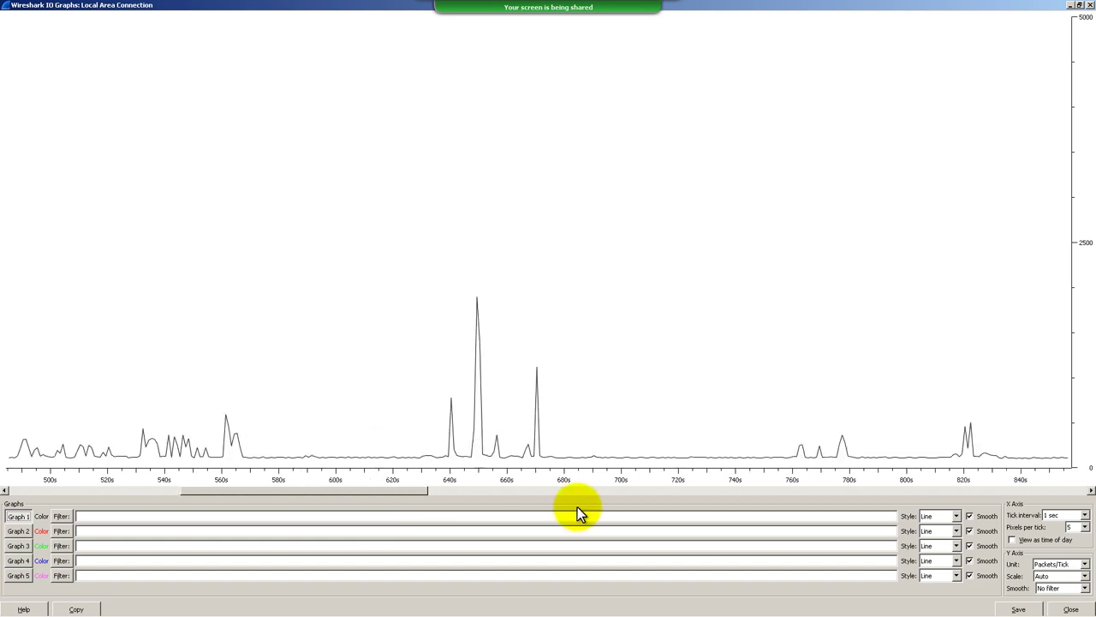
{"action": "scroll", "coordinate": [505, 403], "scroll_direction": "right", "scroll_amount": 1}
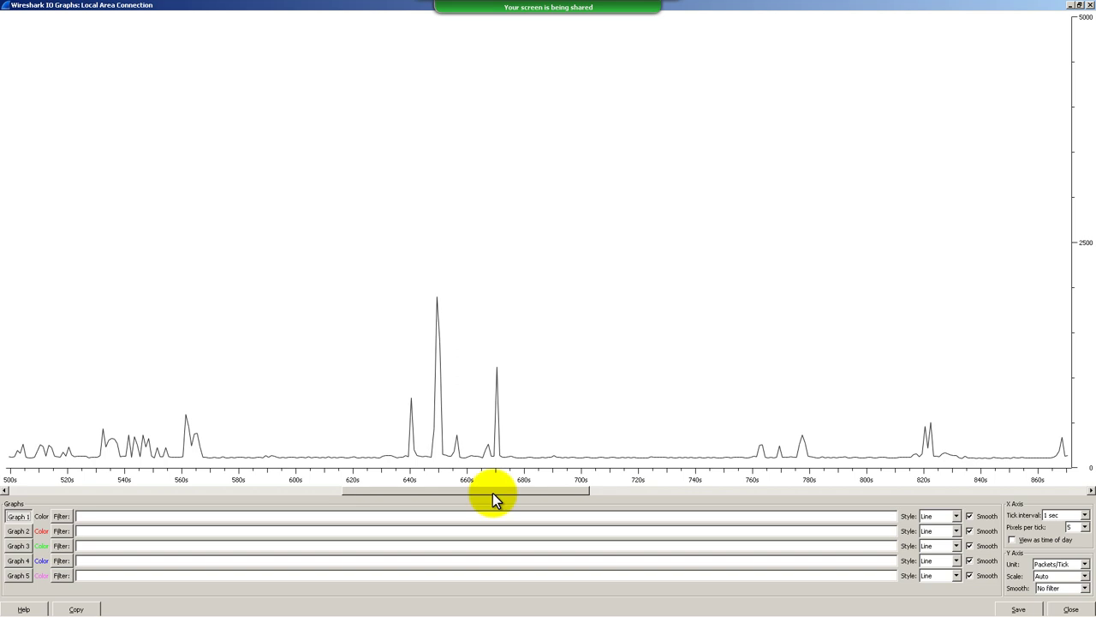
{"action": "left_click_drag", "start_coordinate": [492, 500], "coordinate": [732, 422]}
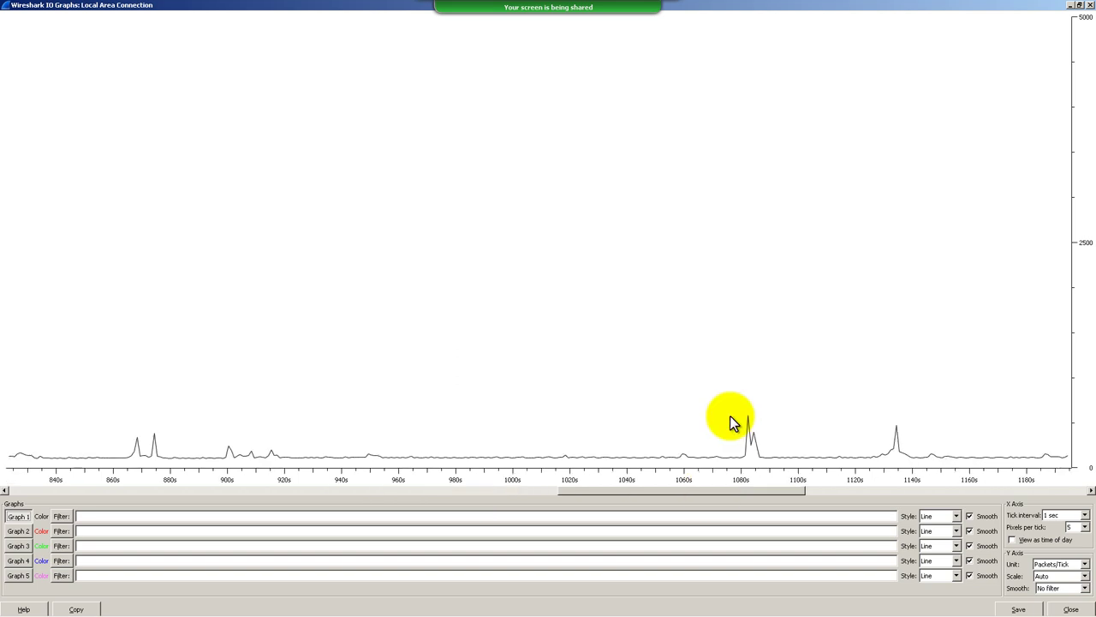
{"action": "left_click_drag", "start_coordinate": [728, 490], "coordinate": [253, 473]}
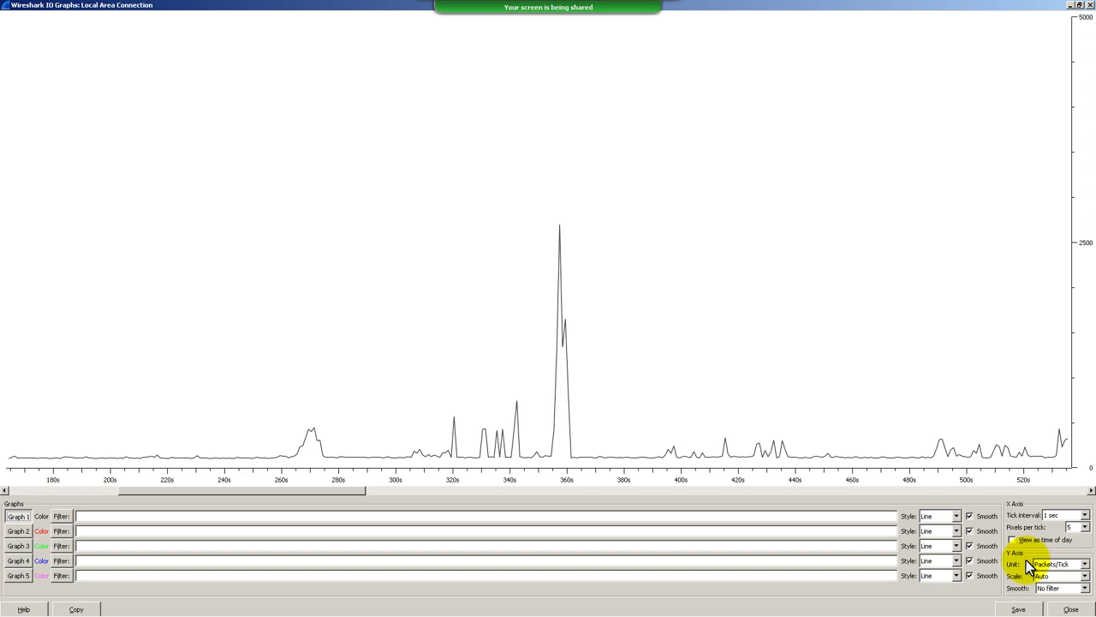
Set the graph's Y axis unit to Bytes/Tick and inspect the peaks along the timeline
{"action": "left_click", "coordinate": [1084, 564]}
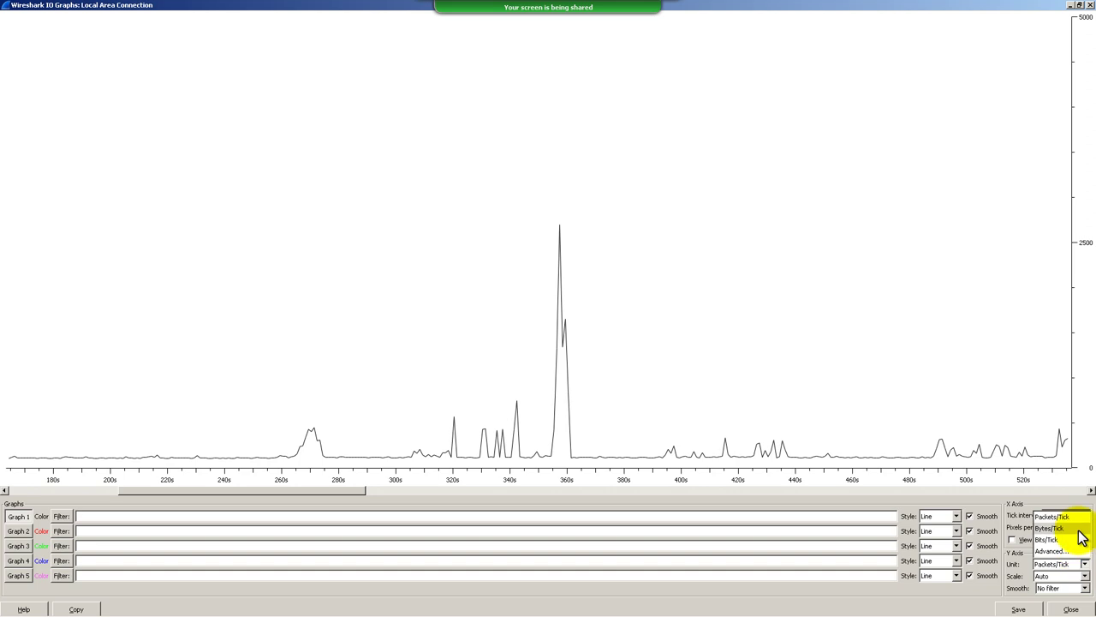
{"action": "left_click", "coordinate": [1078, 528]}
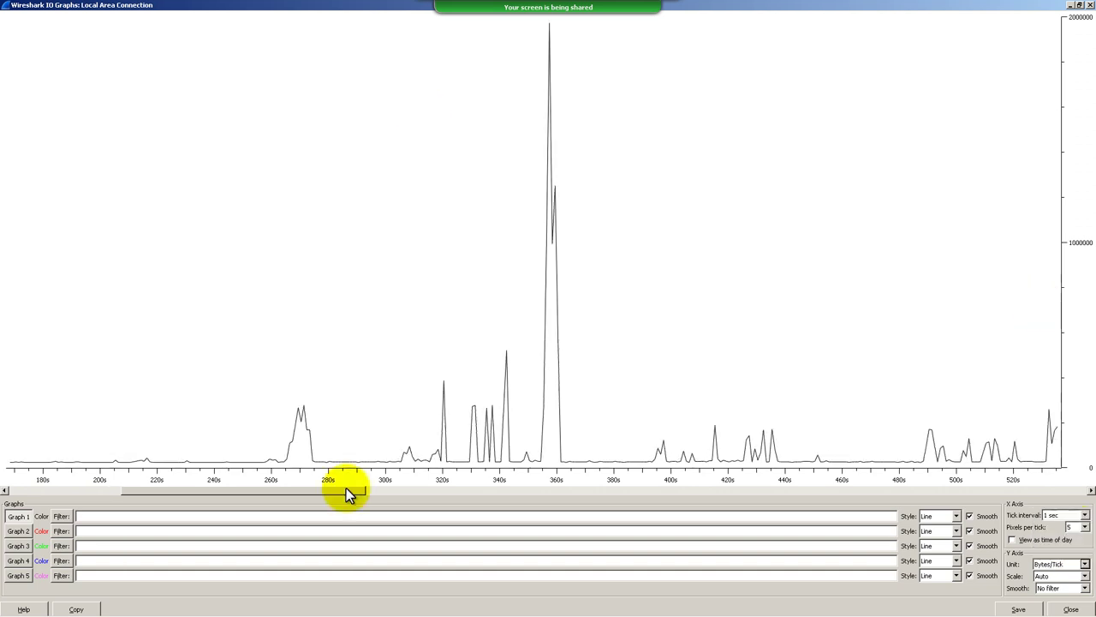
{"action": "left_click_drag", "start_coordinate": [348, 492], "coordinate": [504, 470]}
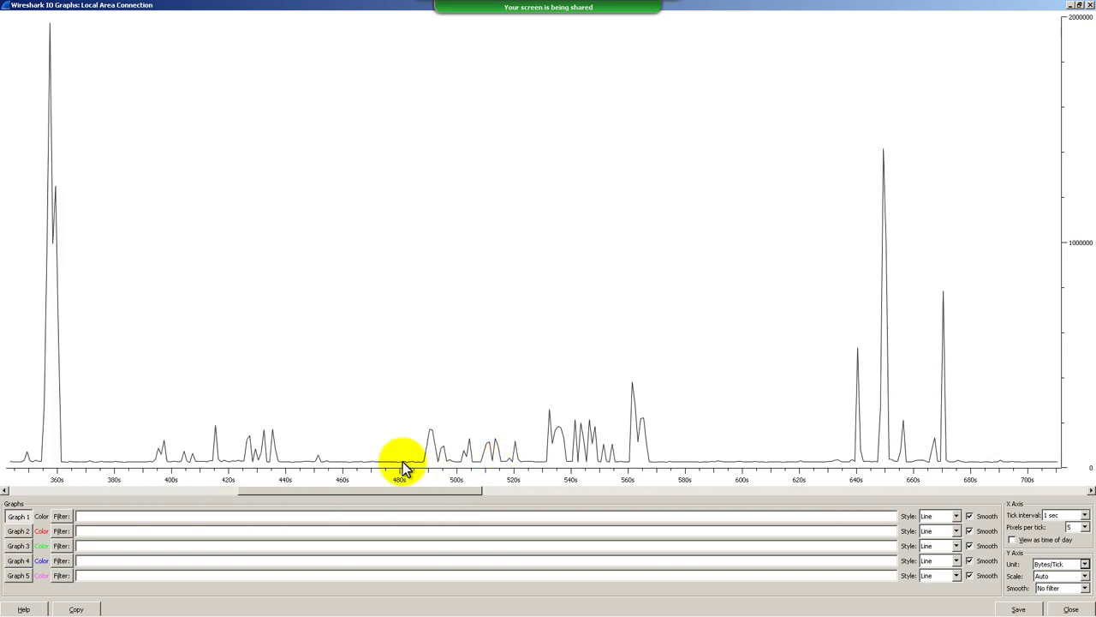
{"action": "scroll", "coordinate": [290, 490], "scroll_direction": "left", "scroll_amount": 5}
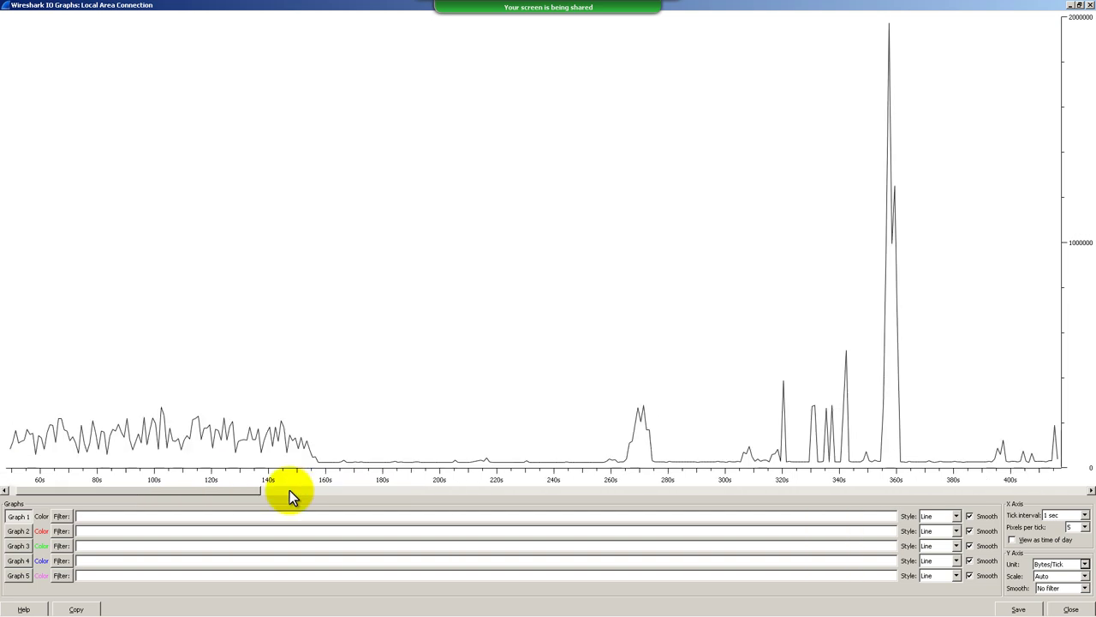
{"action": "scroll", "coordinate": [290, 490], "scroll_direction": "right", "scroll_amount": 10}
{"action": "left_click_drag", "start_coordinate": [744, 485], "coordinate": [348, 449]}
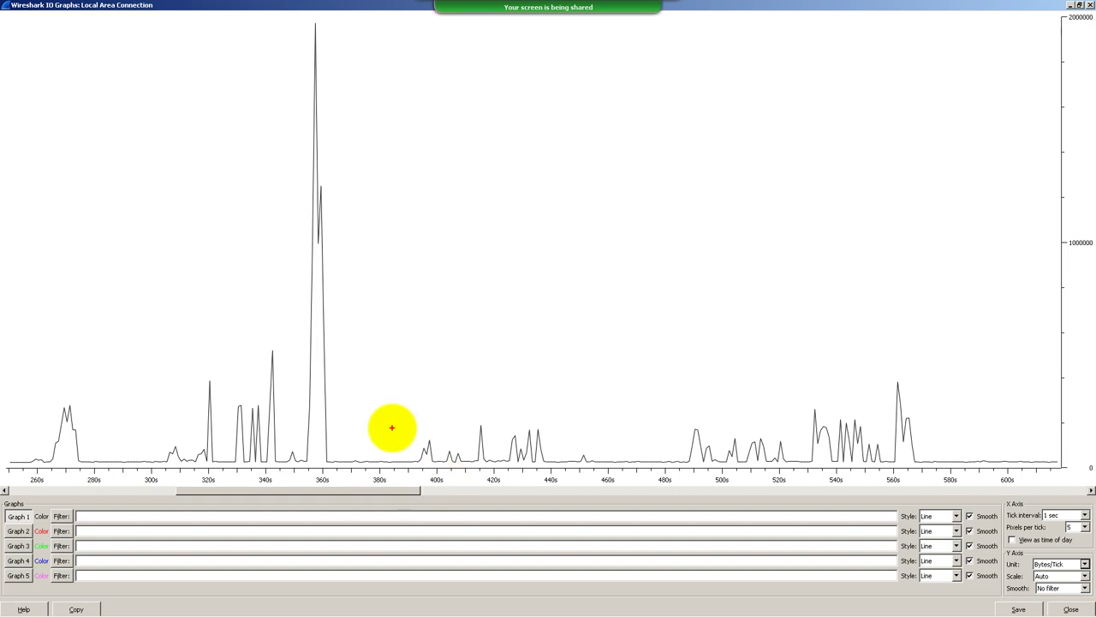
Sketch a red plateau-shaped traffic curve from about 367 s to 582 s with an arrow at its front edge, and clear the annotations
{"action": "mouse_move", "coordinate": [343, 460]}
{"action": "left_mouse_down"}
{"action": "mouse_move", "coordinate": [385, 446]}
{"action": "mouse_move", "coordinate": [468, 378]}
{"action": "mouse_move", "coordinate": [630, 372]}
{"action": "mouse_move", "coordinate": [735, 380]}
{"action": "mouse_move", "coordinate": [749, 444]}
{"action": "mouse_move", "coordinate": [955, 463]}
{"action": "left_mouse_up"}
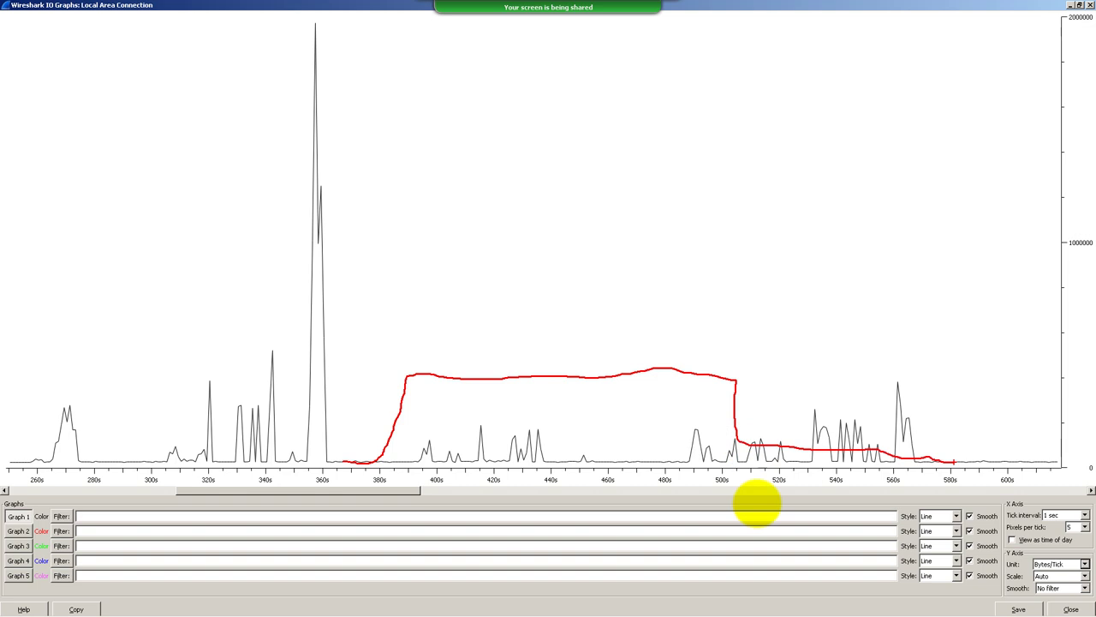
{"action": "mouse_move", "coordinate": [419, 337]}
{"action": "left_mouse_down"}
{"action": "mouse_move", "coordinate": [434, 376]}
{"action": "mouse_move", "coordinate": [424, 358]}
{"action": "left_mouse_up"}
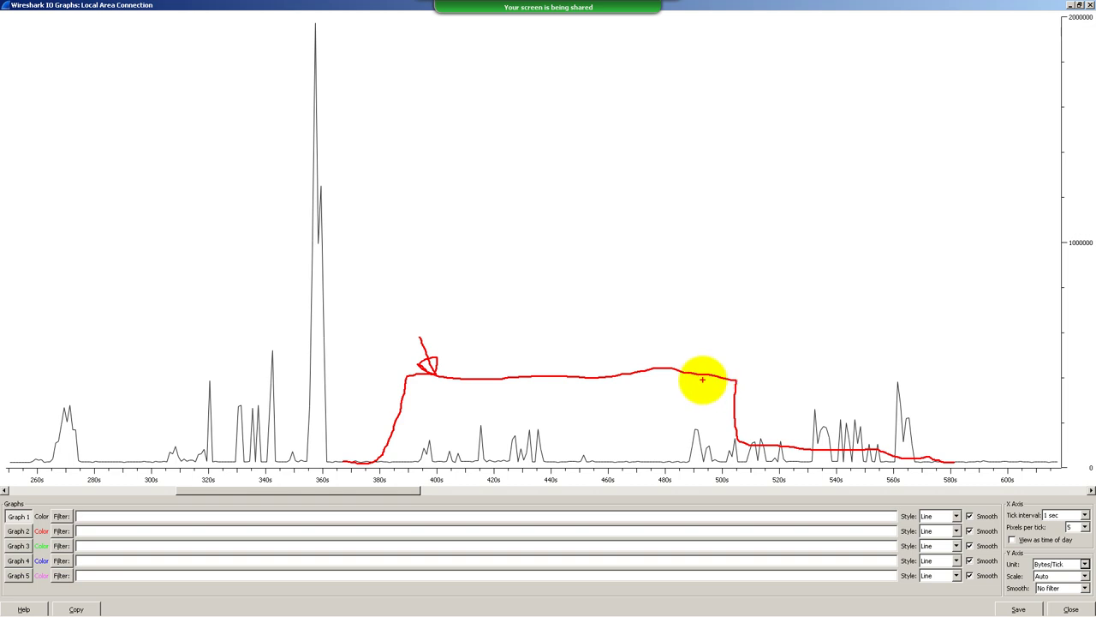
{"action": "key", "text": "Escape"}
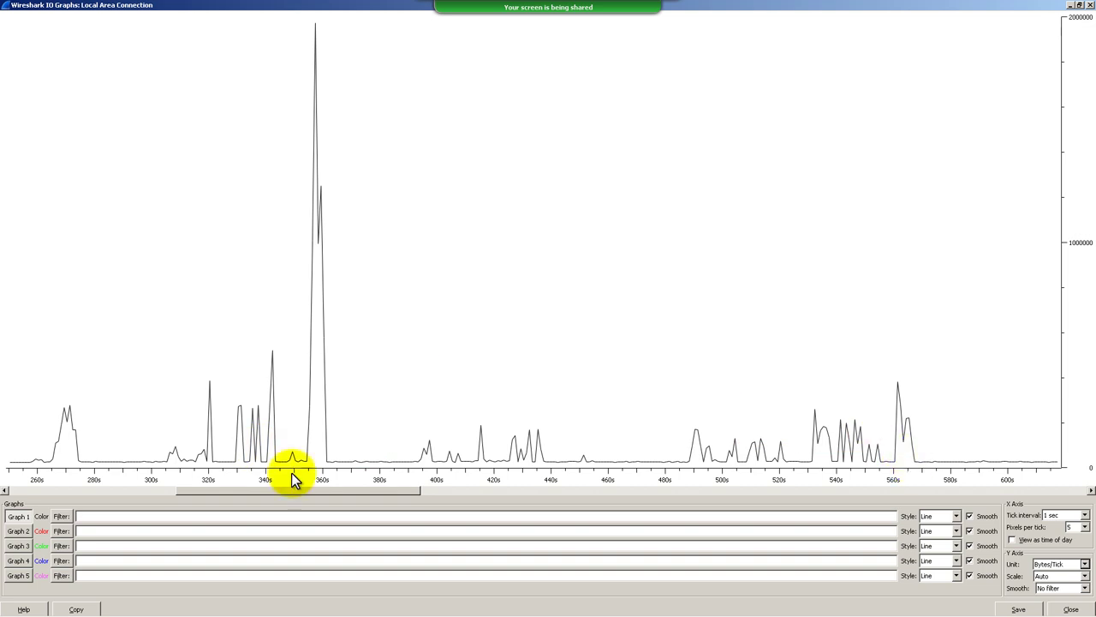
Look over the later part of the byte graph, return to its start and close the IO Graph
{"action": "left_click_drag", "start_coordinate": [291, 477], "coordinate": [797, 441]}
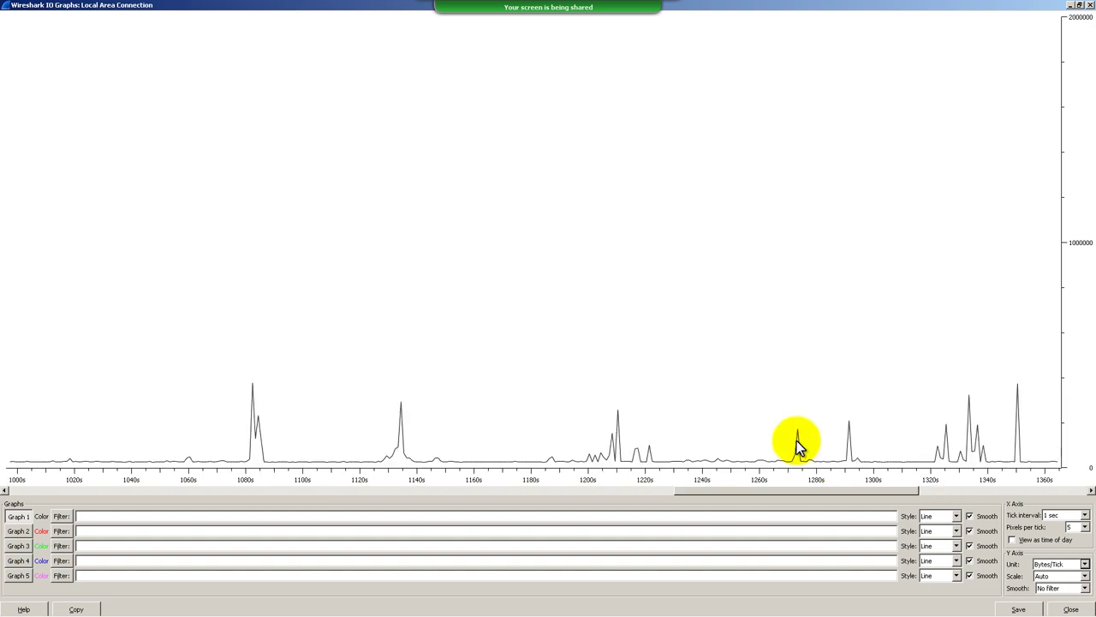
{"action": "left_click", "coordinate": [348, 487]}
{"action": "left_click", "coordinate": [14, 491]}
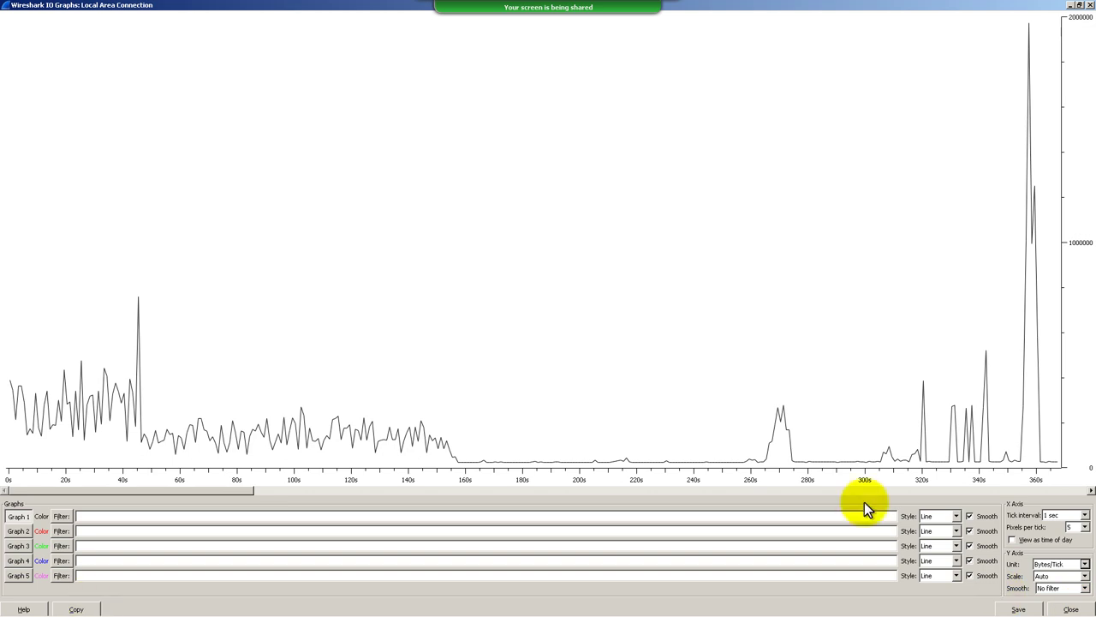
{"action": "left_click", "coordinate": [1071, 609]}
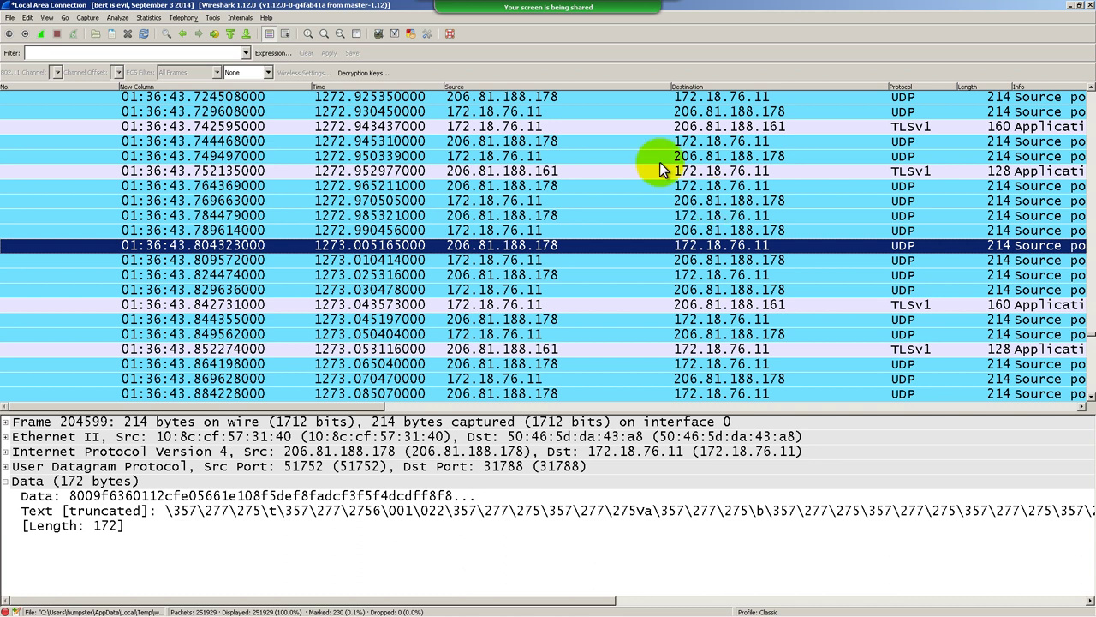
Open the Conversations statistics and widen the Address A and Address B columns in the Ethernet list
{"action": "left_click", "coordinate": [148, 18]}
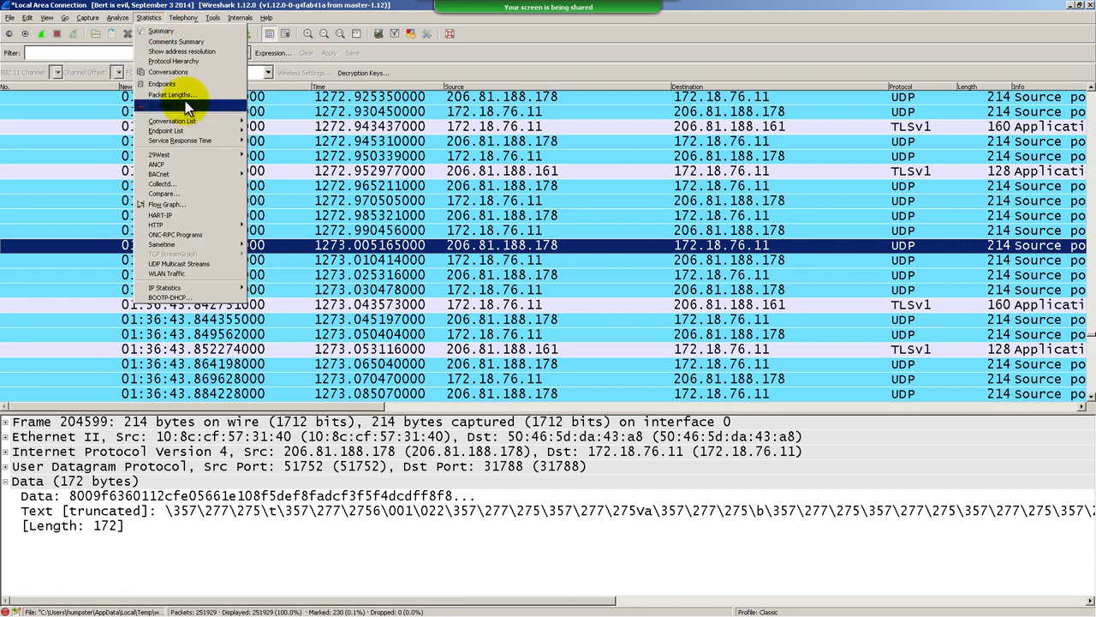
{"action": "left_click", "coordinate": [189, 72]}
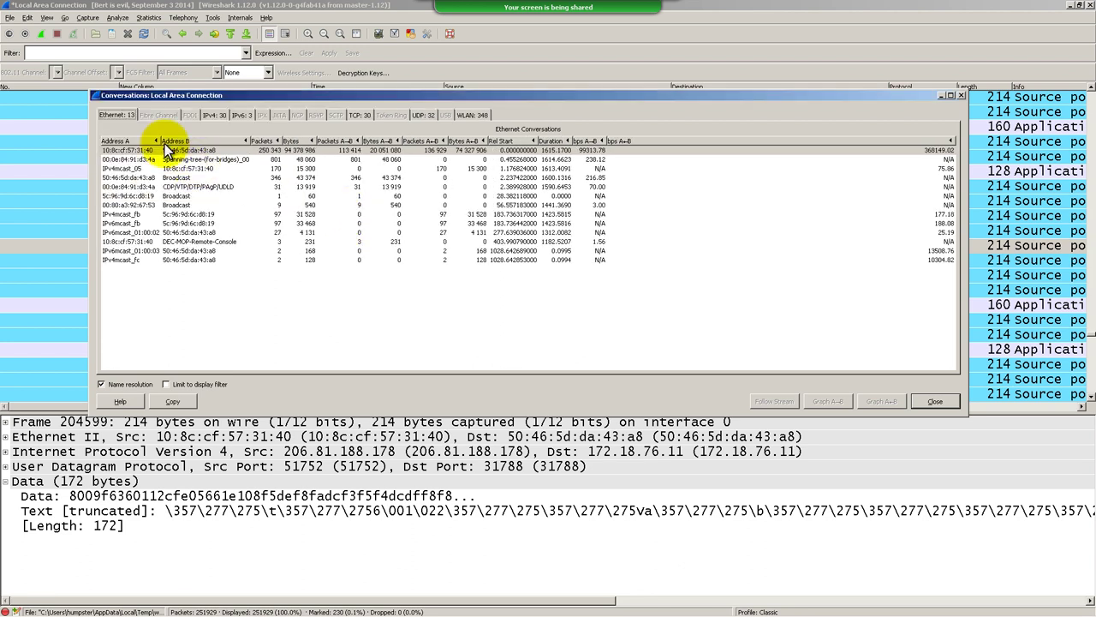
{"action": "left_click_drag", "start_coordinate": [161, 139], "coordinate": [179, 139]}
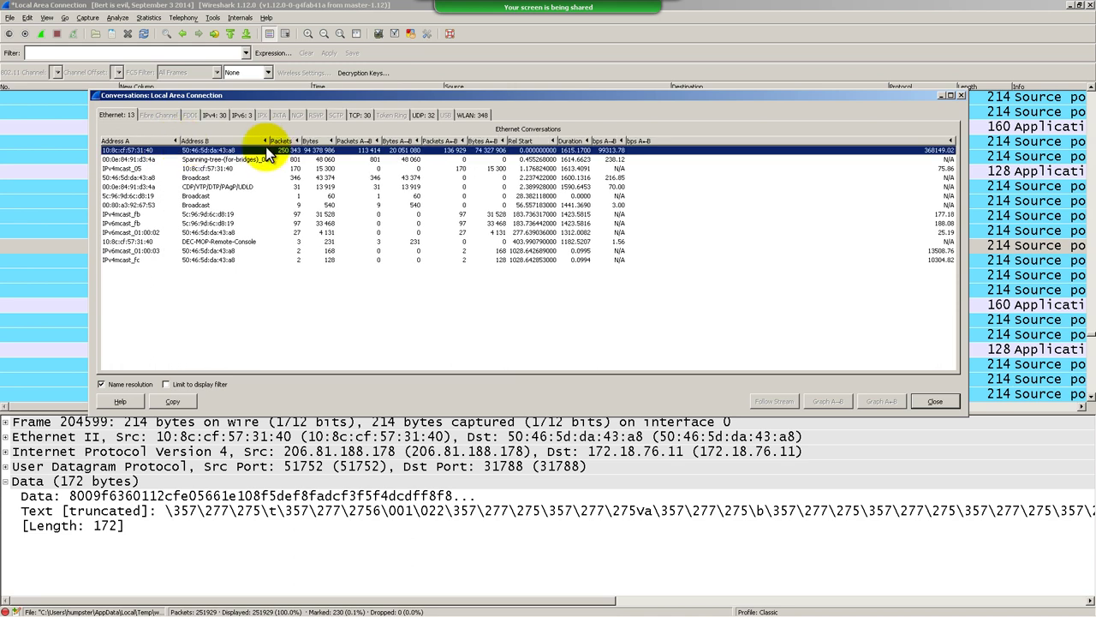
{"action": "left_click_drag", "start_coordinate": [266, 142], "coordinate": [287, 131]}
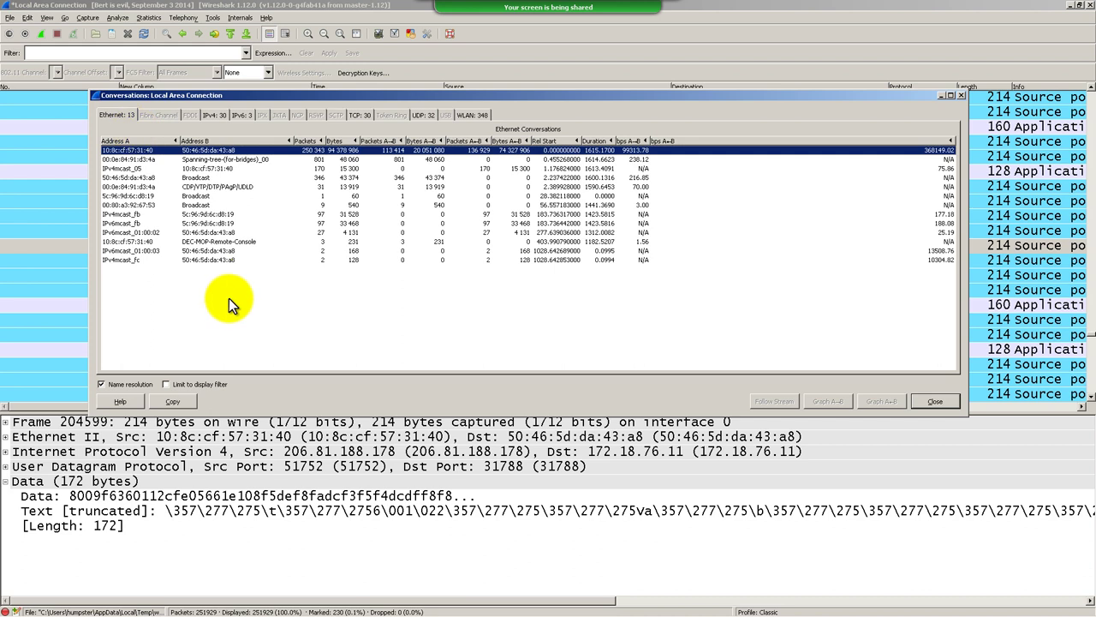
Sort the Ethernet conversations by bytes, and finally by packet count in ascending order
{"action": "left_click", "coordinate": [146, 141]}
{"action": "left_click", "coordinate": [305, 140]}
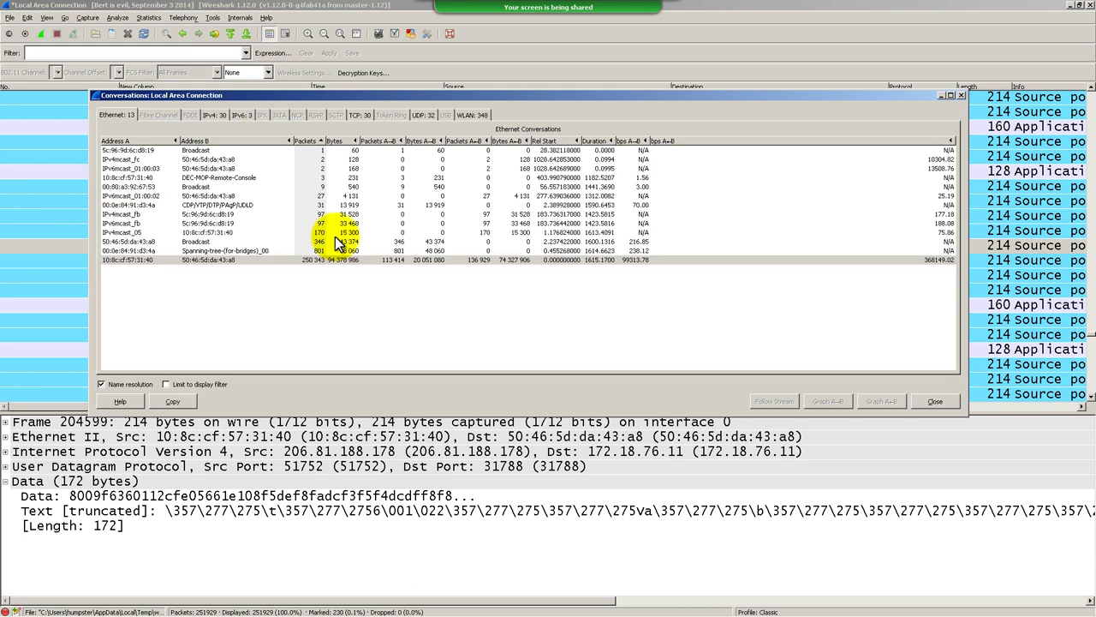
{"action": "left_click", "coordinate": [313, 141]}
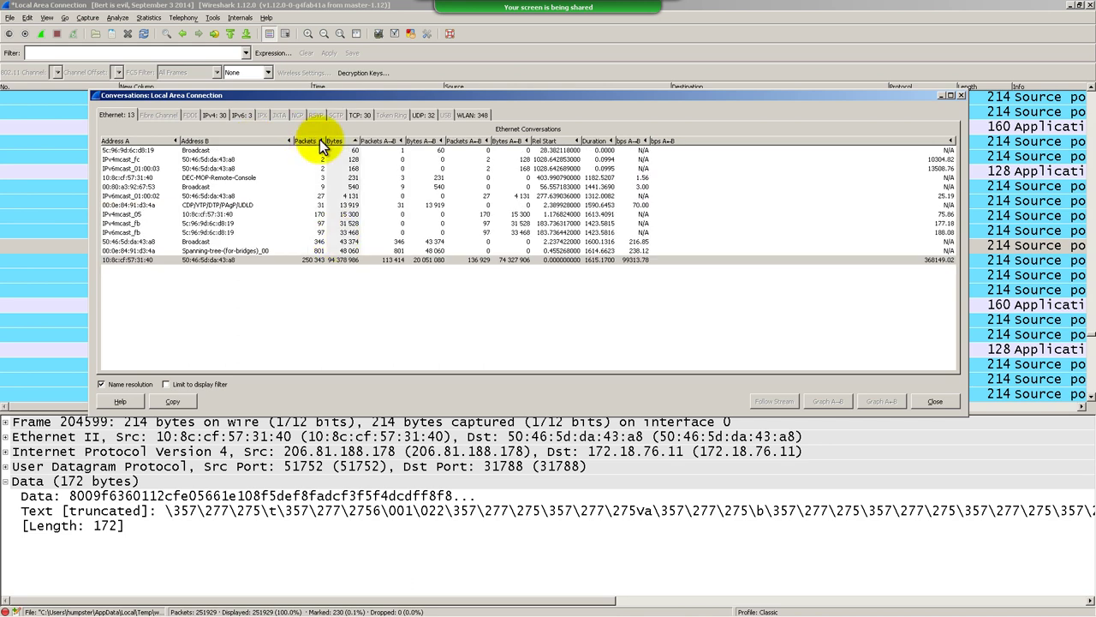
{"action": "left_click", "coordinate": [320, 140]}
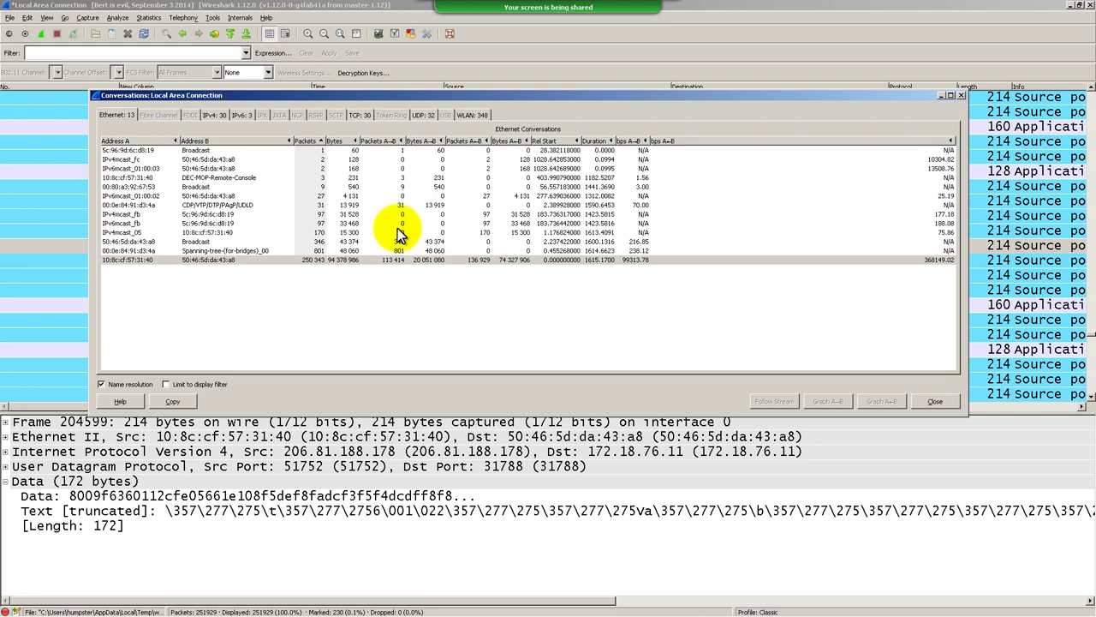
Show the IPv4 conversations, widen the Address A column, and look through the list to its end and back to the start
{"action": "left_click", "coordinate": [214, 115]}
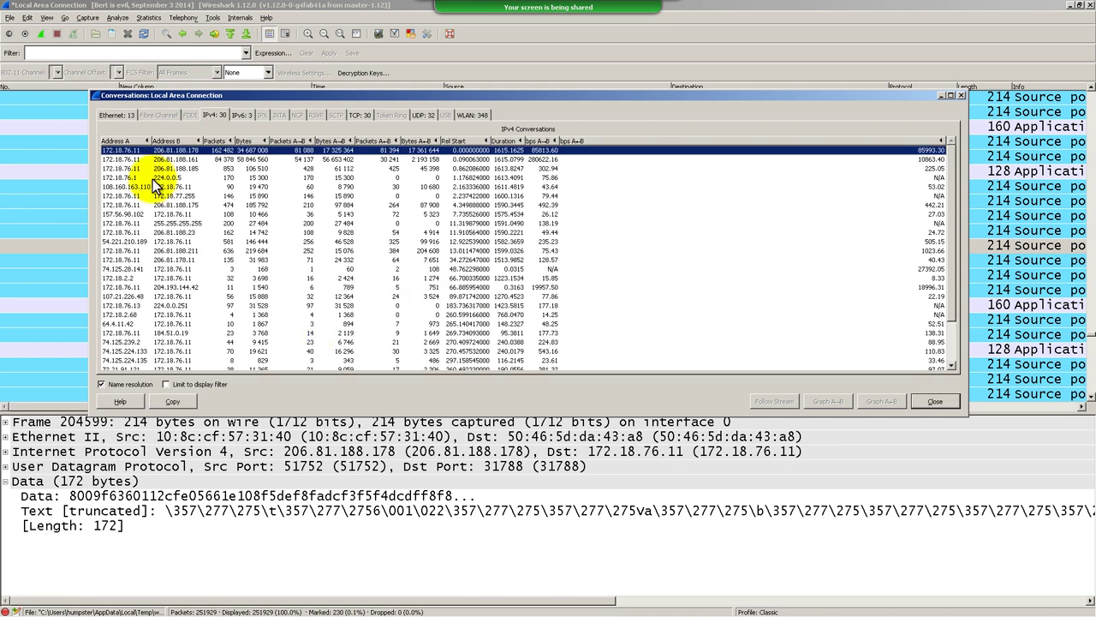
{"action": "left_click_drag", "start_coordinate": [150, 141], "coordinate": [193, 142]}
{"action": "scroll", "coordinate": [334, 248], "scroll_direction": "down", "scroll_amount": 2}
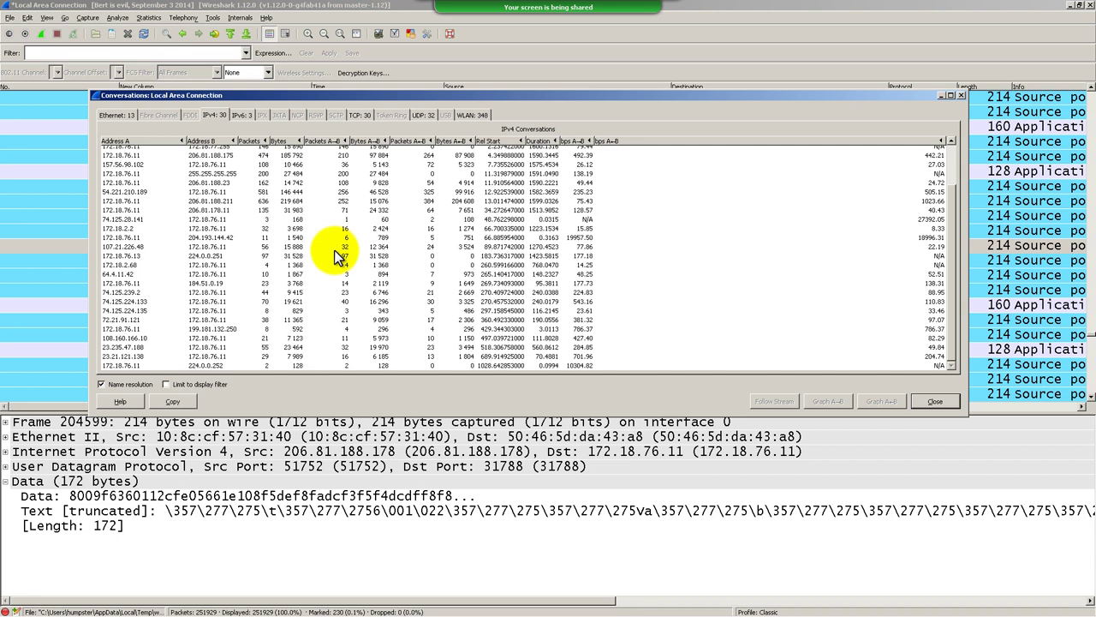
{"action": "key", "text": "Home"}
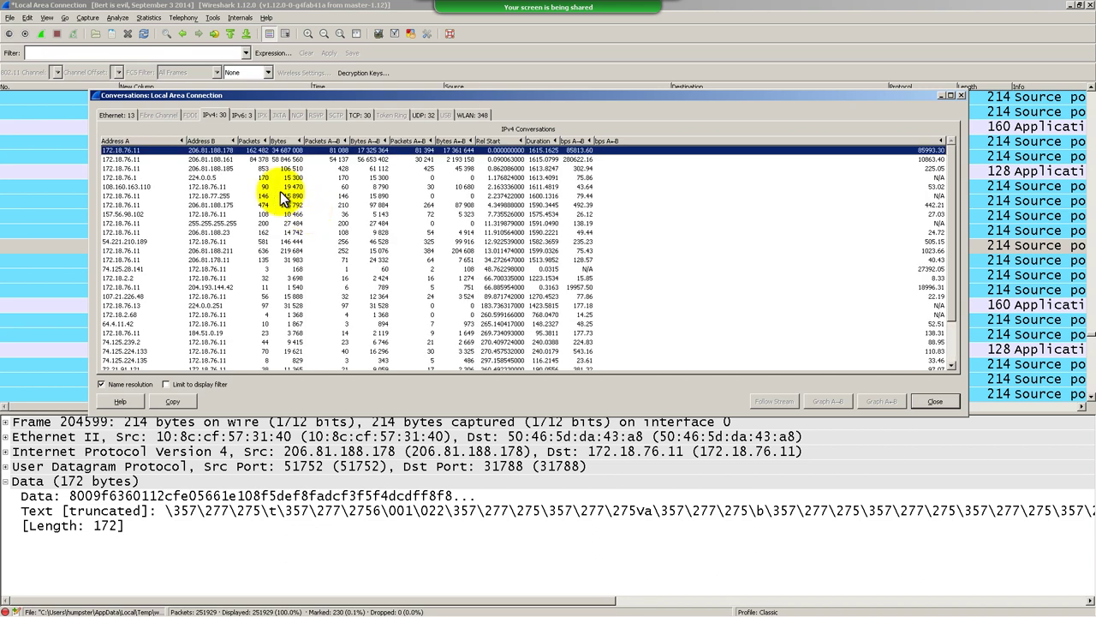
Look over the IPv6, WLAN, UDP and TCP conversation lists one after another
{"action": "left_click", "coordinate": [245, 119]}
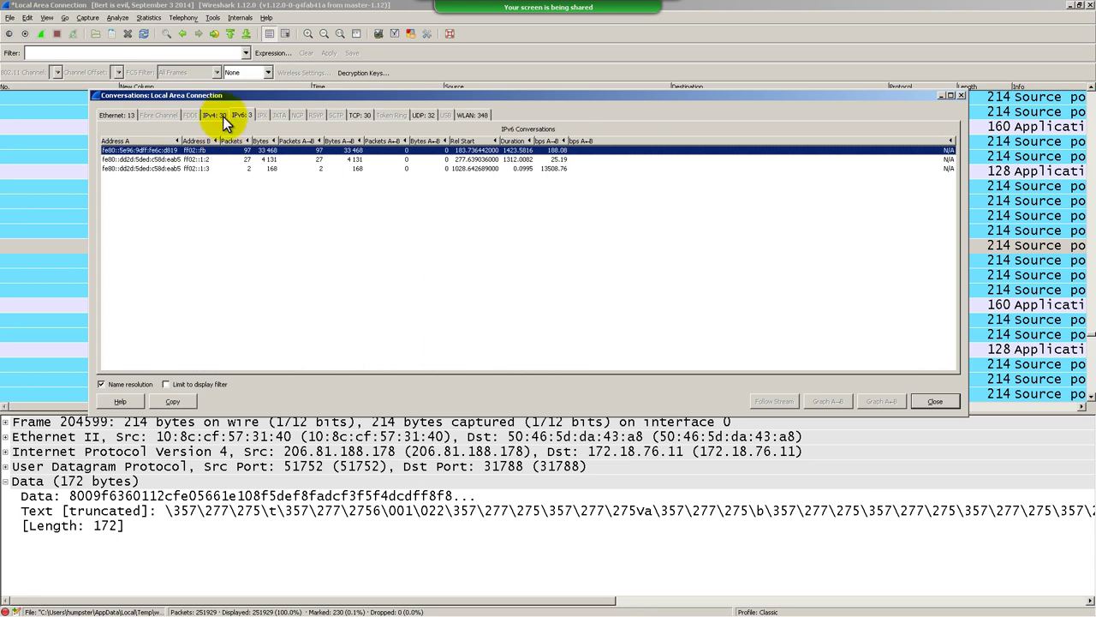
{"action": "left_click", "coordinate": [218, 117]}
{"action": "left_click", "coordinate": [467, 117]}
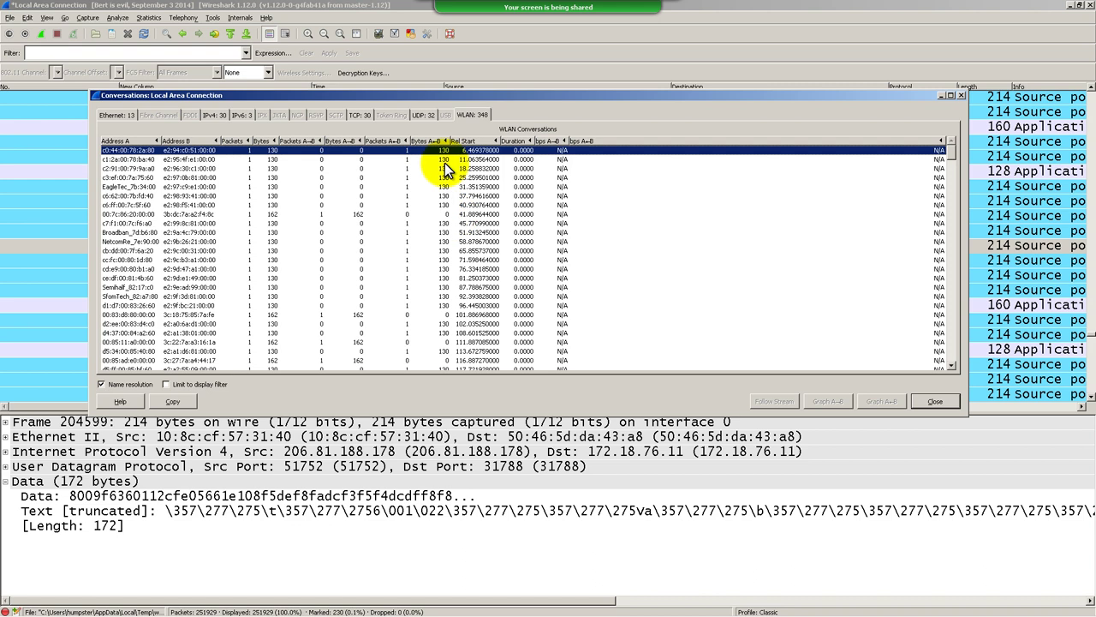
{"action": "left_click", "coordinate": [423, 115]}
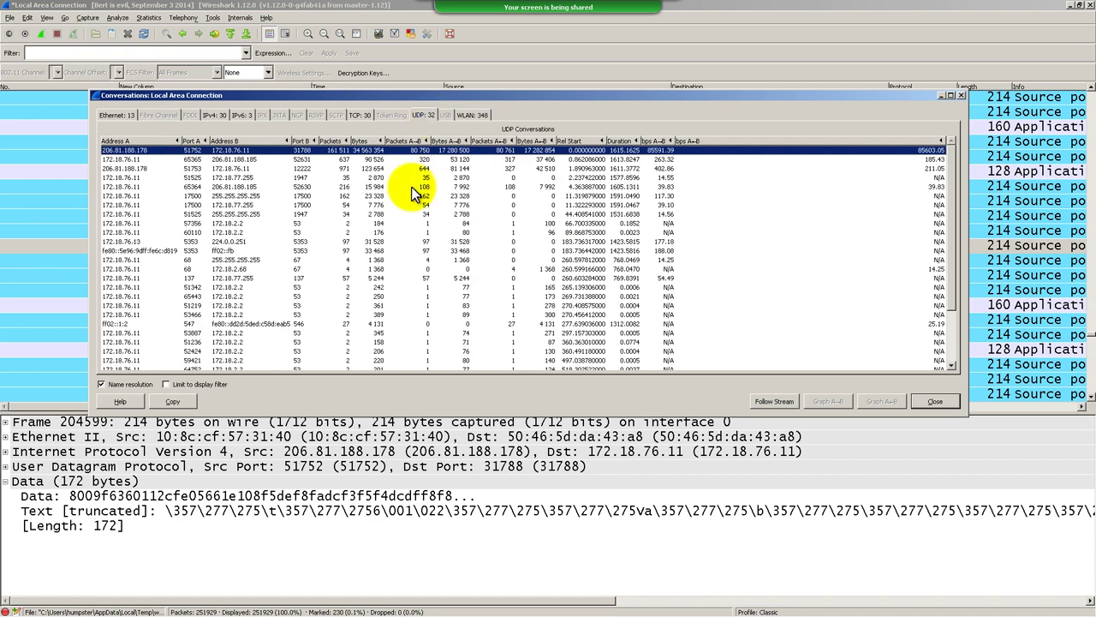
{"action": "key", "text": "ctrl+Page_Up"}
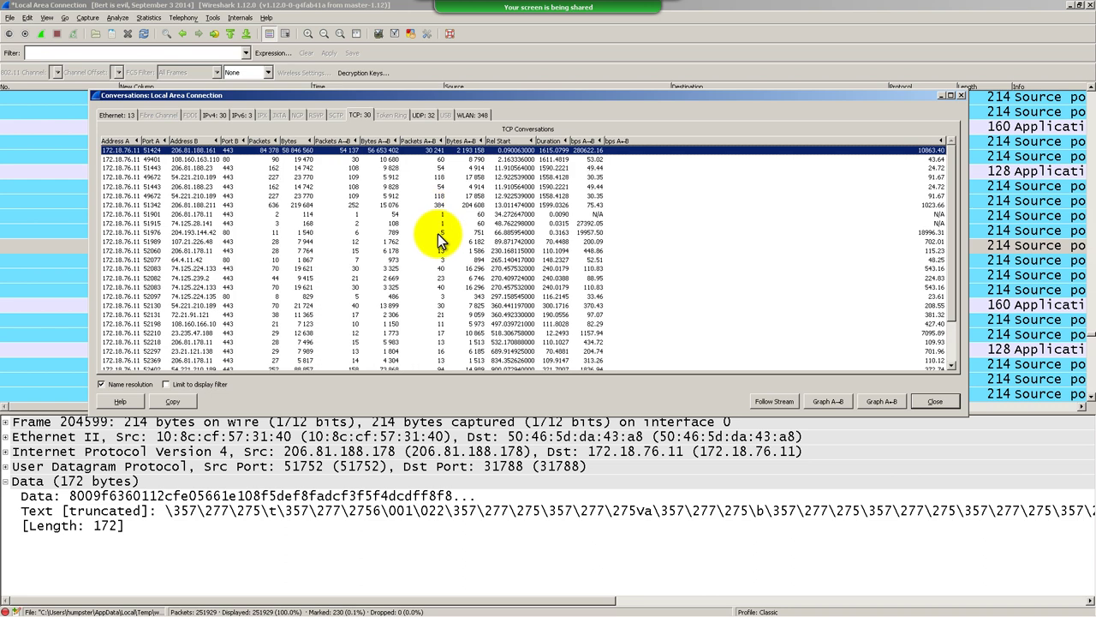
Review the Ethernet and IPv4 conversation lists once more and close the Conversations window
{"action": "left_click", "coordinate": [116, 114]}
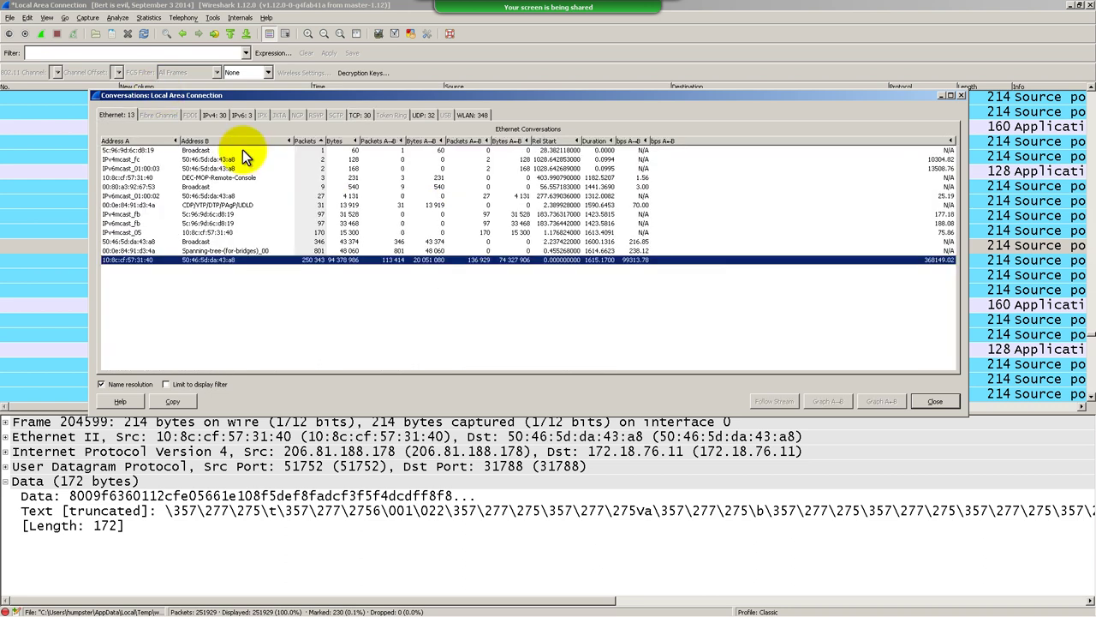
{"action": "left_click", "coordinate": [213, 117]}
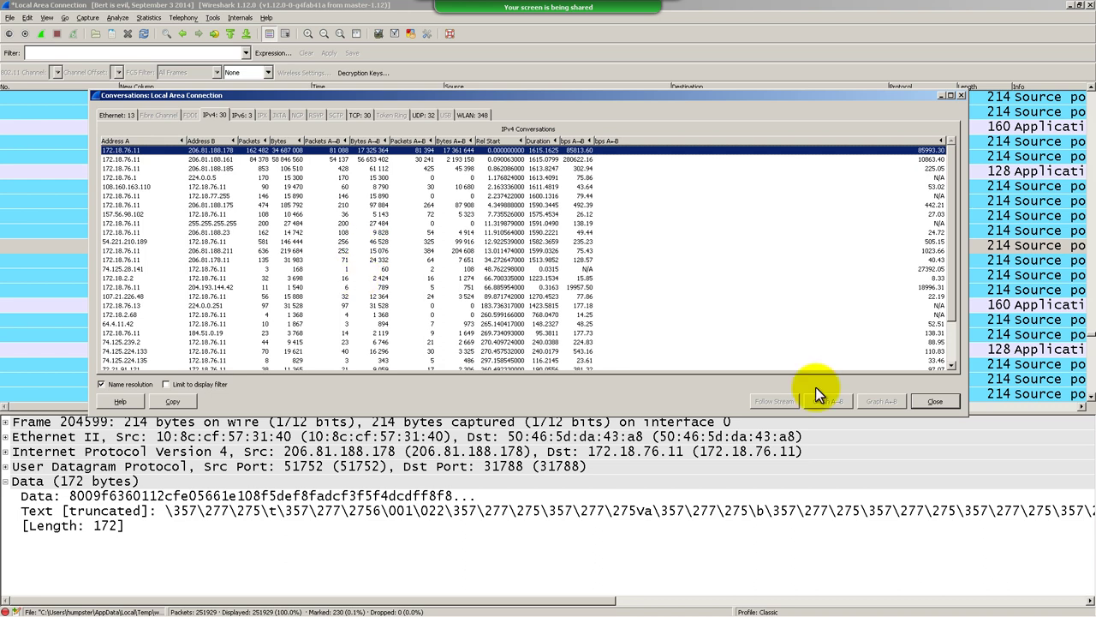
{"action": "left_click", "coordinate": [933, 401]}
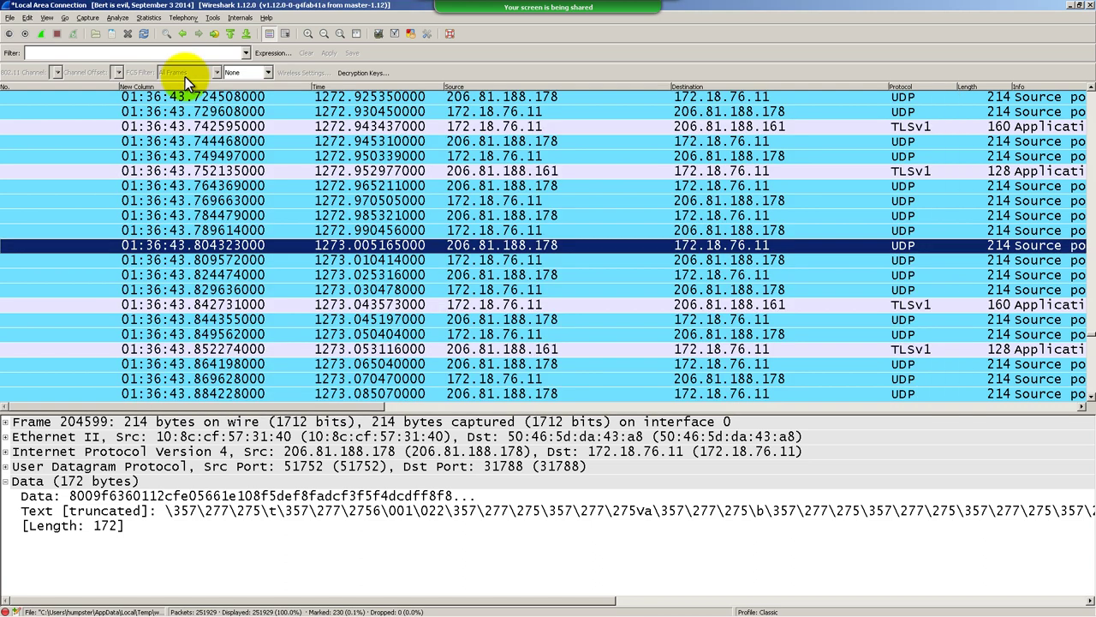
Create the Packet Lengths statistics without a filter, and move and enlarge the report window
{"action": "left_click", "coordinate": [150, 18]}
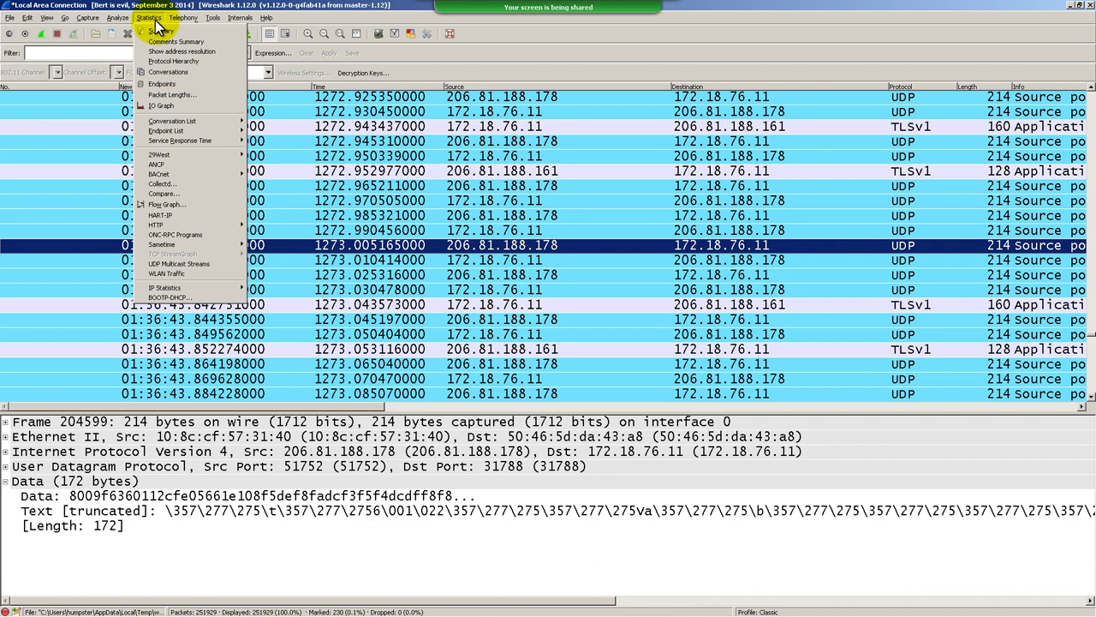
{"action": "left_click", "coordinate": [184, 95]}
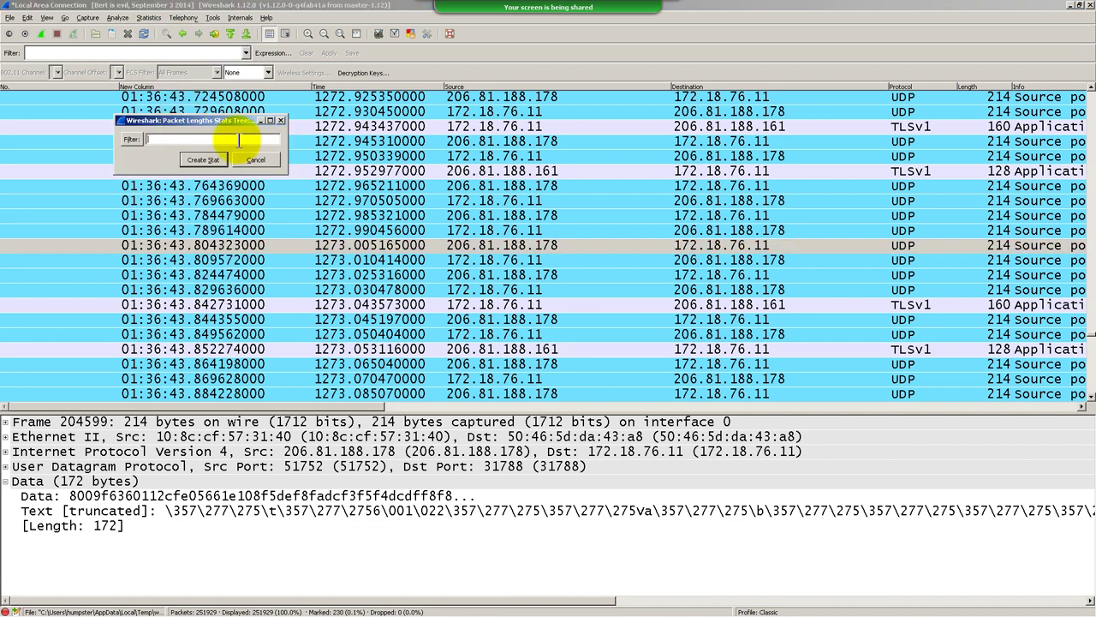
{"action": "left_click", "coordinate": [220, 158]}
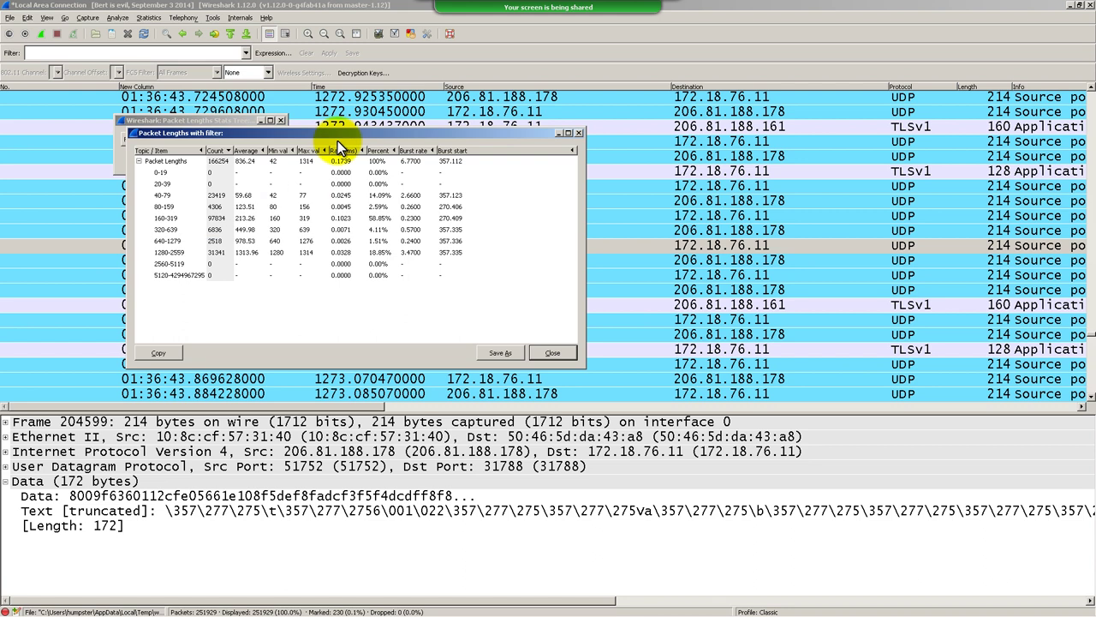
{"action": "left_click_drag", "start_coordinate": [338, 140], "coordinate": [496, 65]}
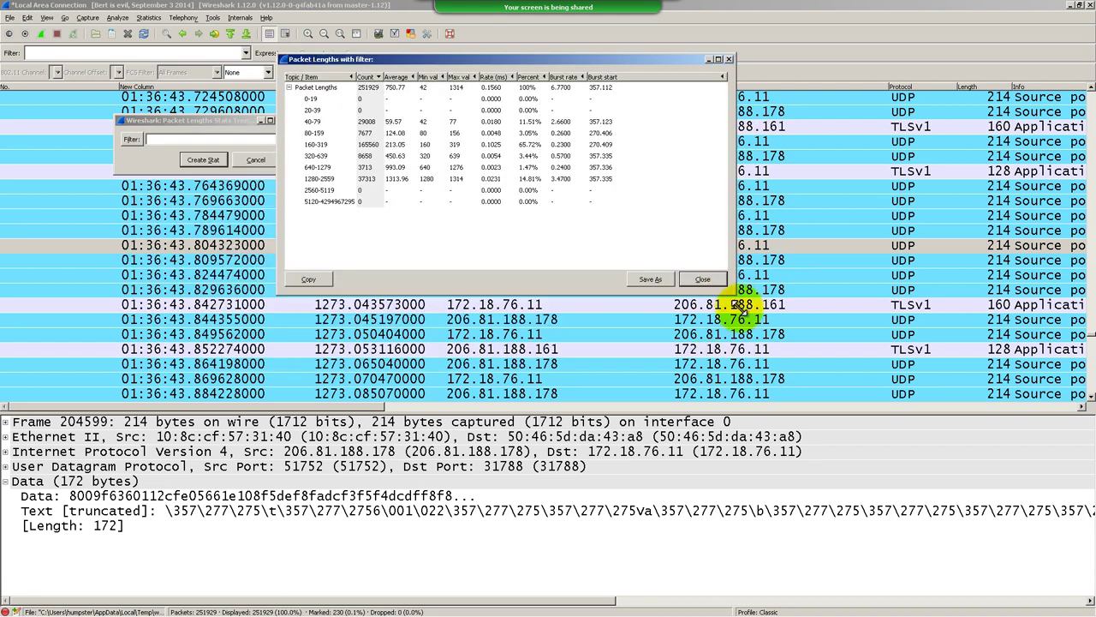
{"action": "left_click_drag", "start_coordinate": [736, 305], "coordinate": [945, 557]}
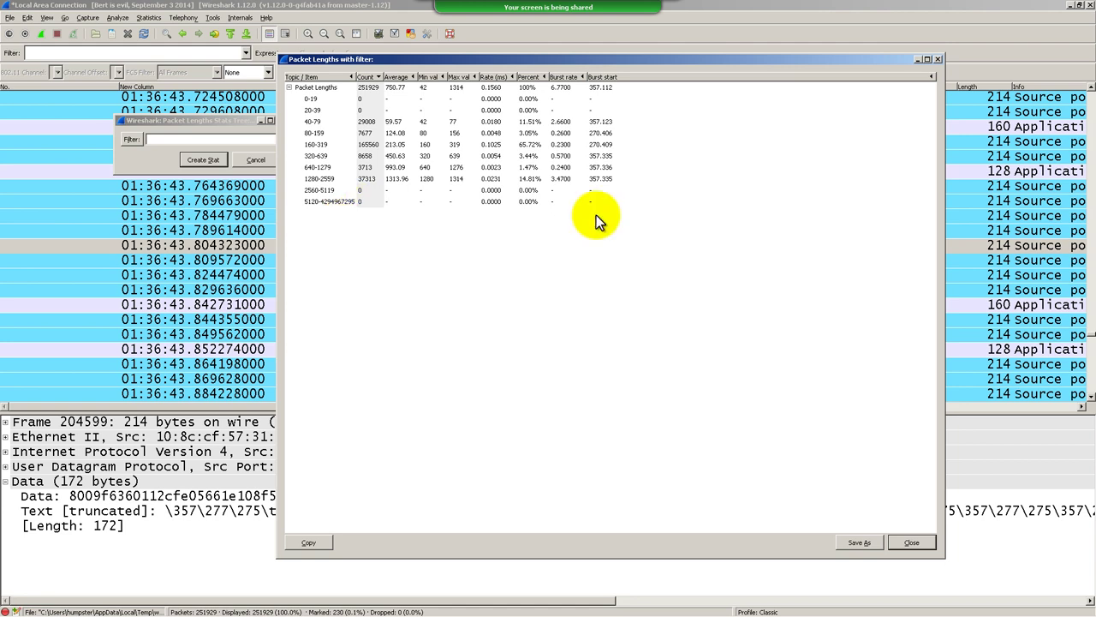
Examine the packet length ranges, highlighting rows such as 1280-2559, 80-159, 160-319 and the largest range
{"action": "left_click", "coordinate": [326, 178]}
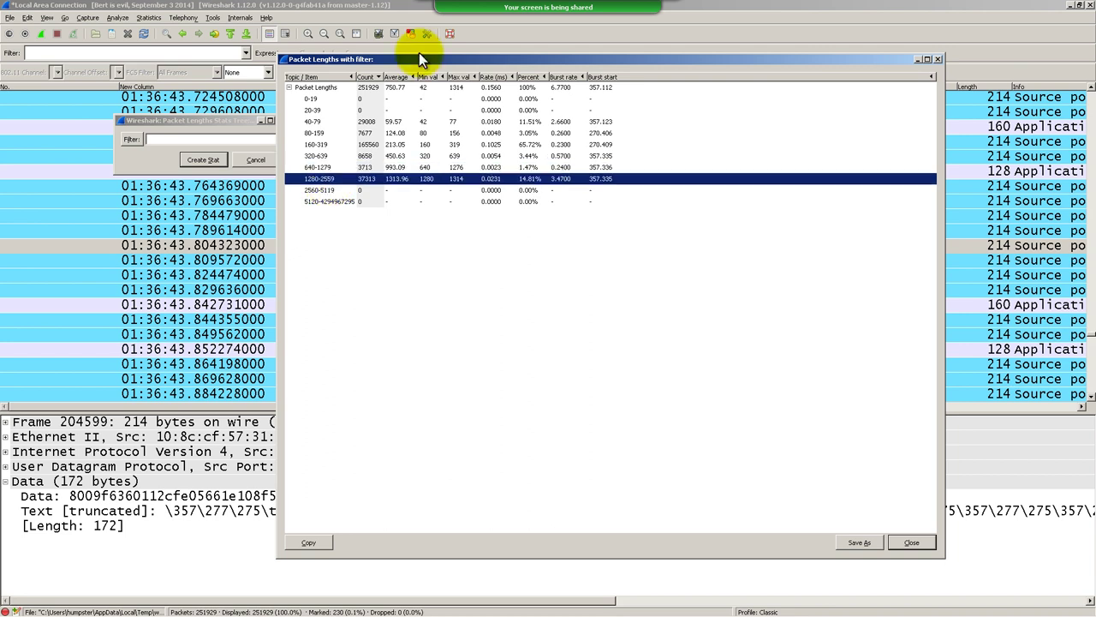
{"action": "left_click", "coordinate": [316, 100]}
{"action": "left_click", "coordinate": [317, 133]}
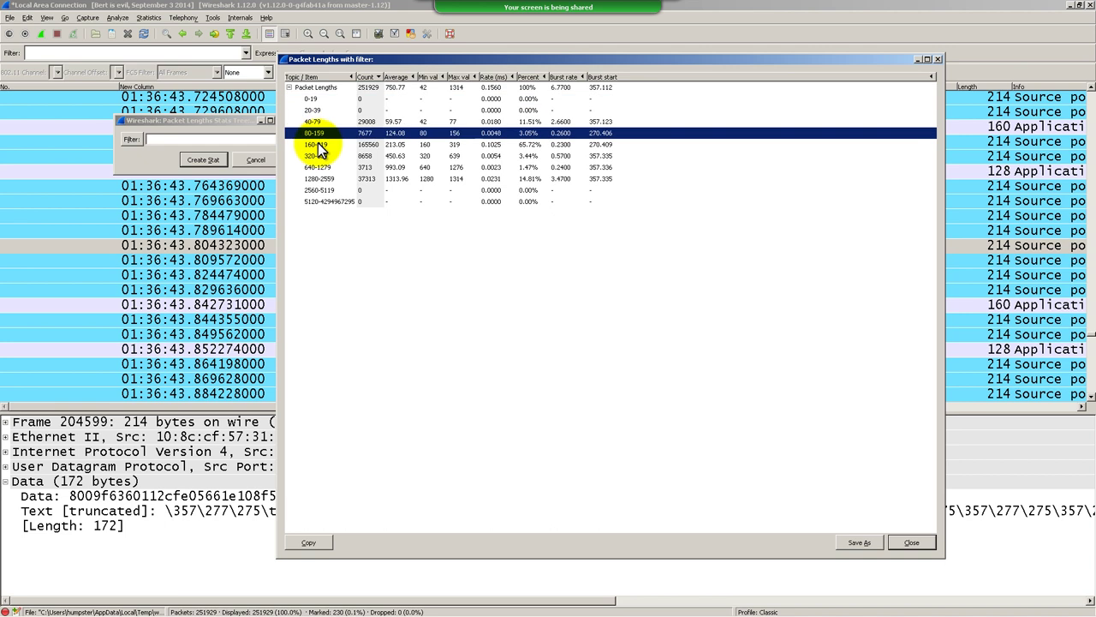
{"action": "key", "text": "Up"}
{"action": "key", "text": "Up"}
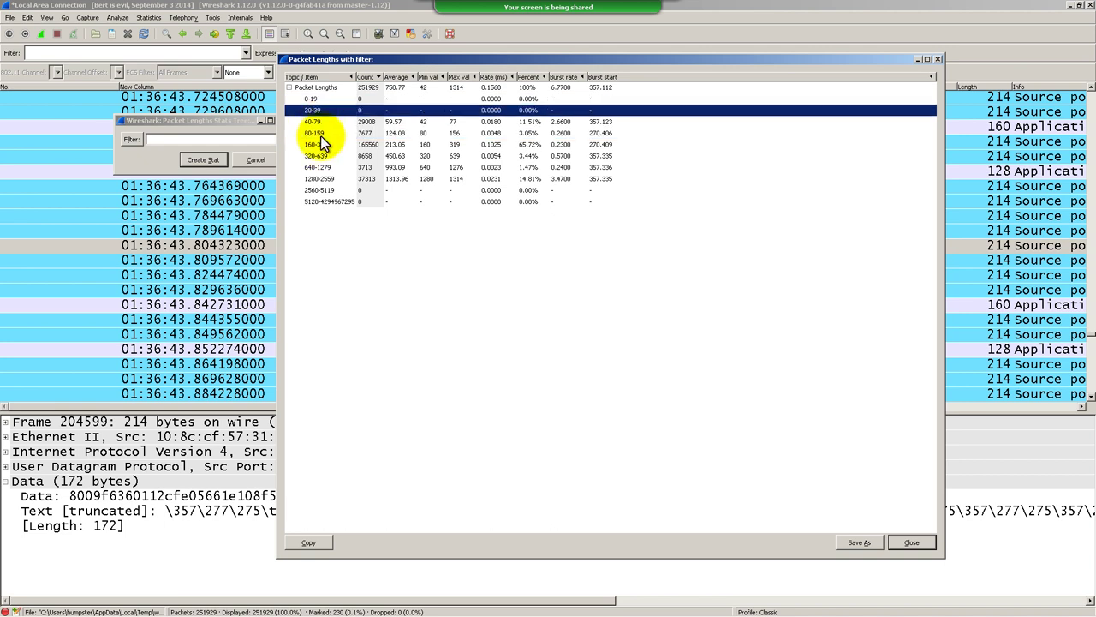
{"action": "left_click", "coordinate": [318, 152]}
{"action": "left_click", "coordinate": [343, 146]}
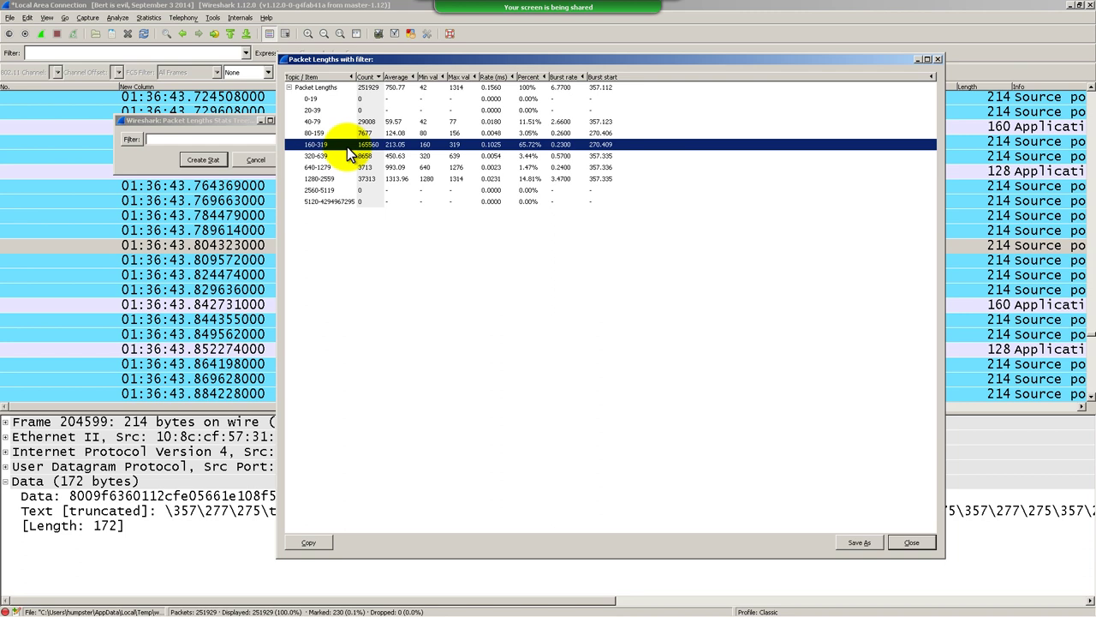
{"action": "left_click", "coordinate": [349, 201]}
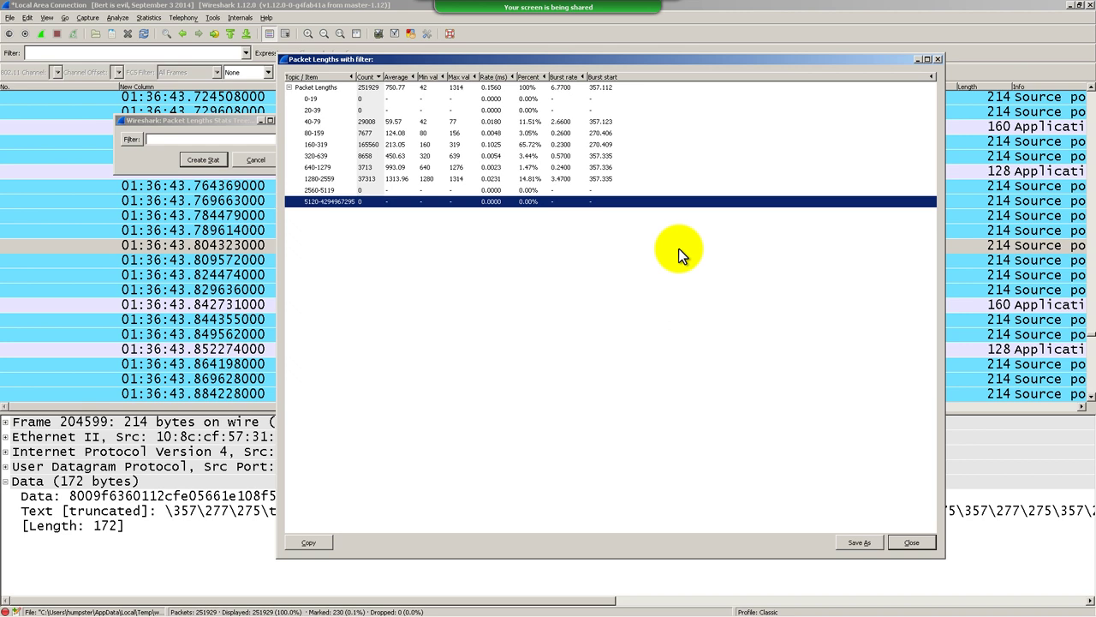
Close the Packet Lengths report and cancel its filter dialog
{"action": "mouse_move", "coordinate": [261, 609]}
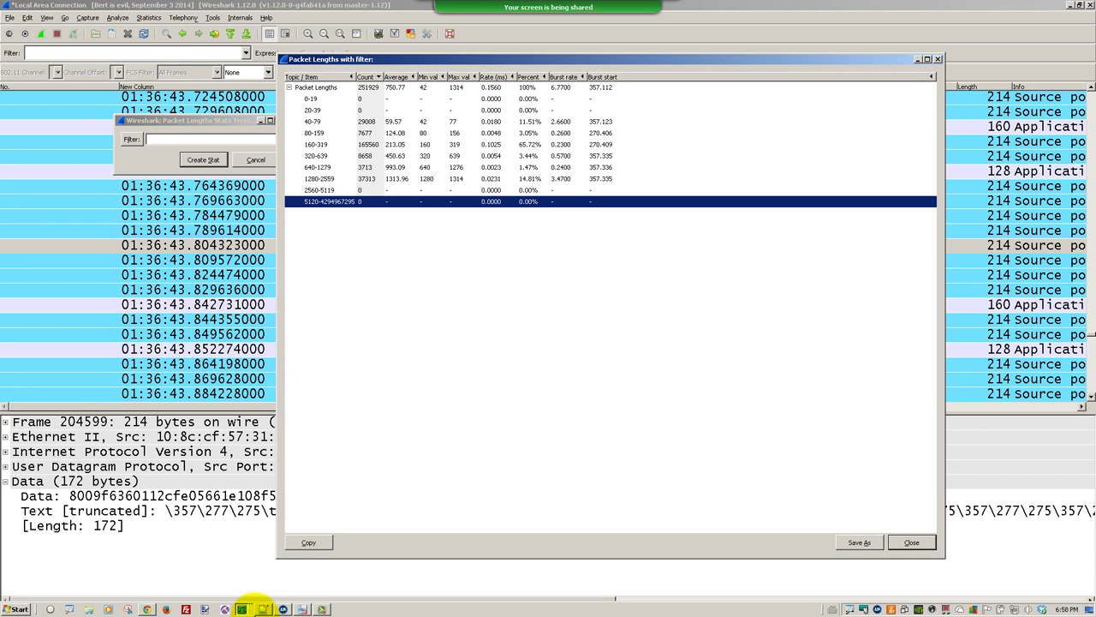
{"action": "left_click", "coordinate": [321, 609]}
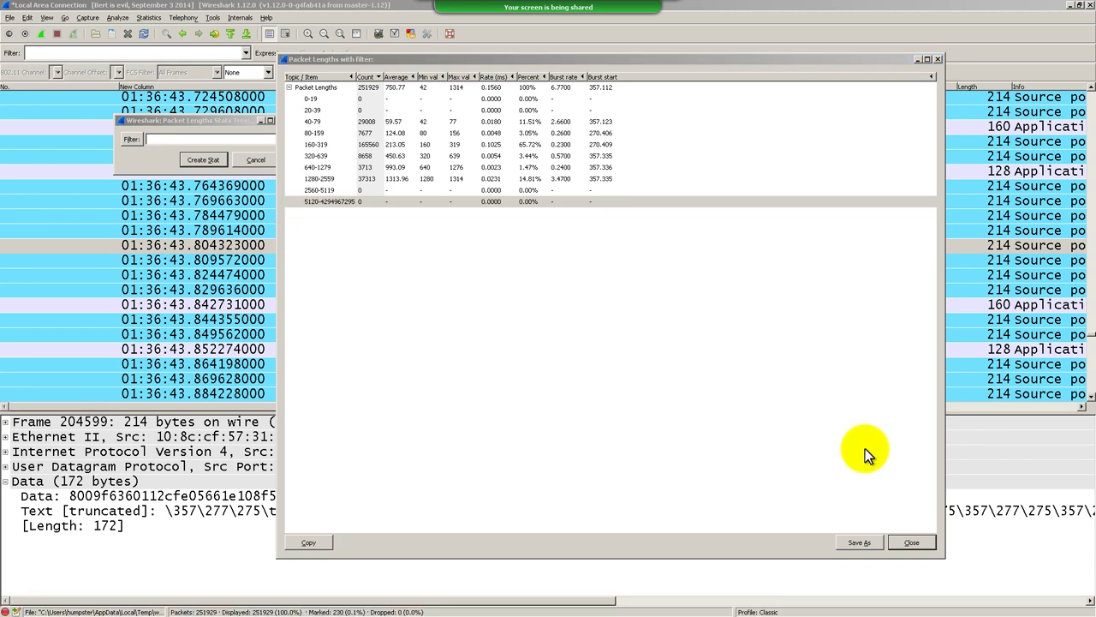
{"action": "left_click", "coordinate": [938, 59]}
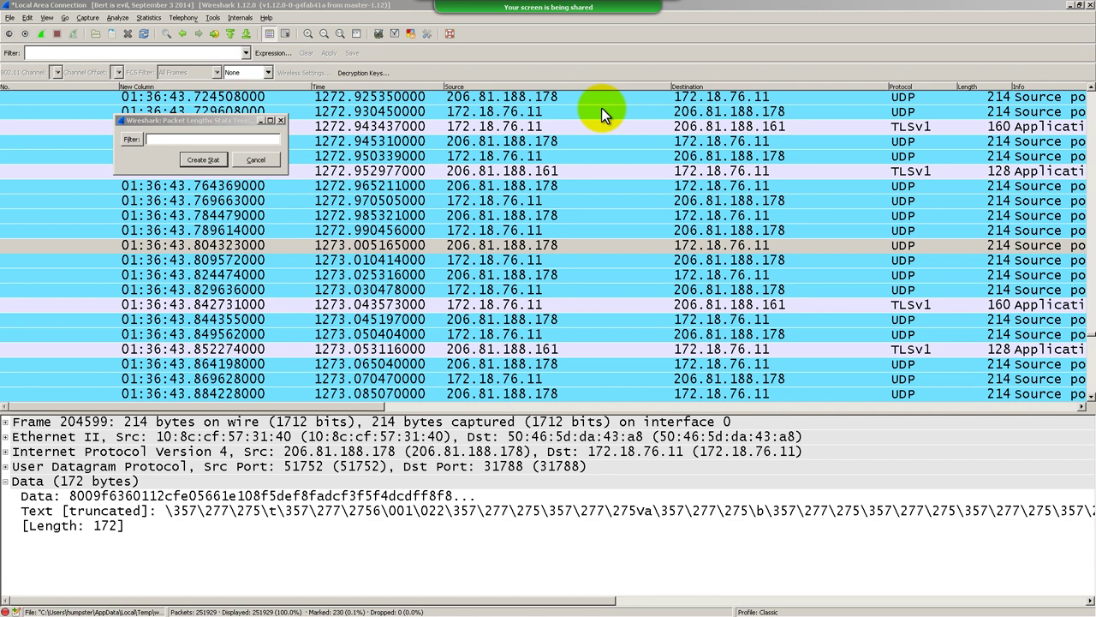
{"action": "left_click", "coordinate": [255, 159]}
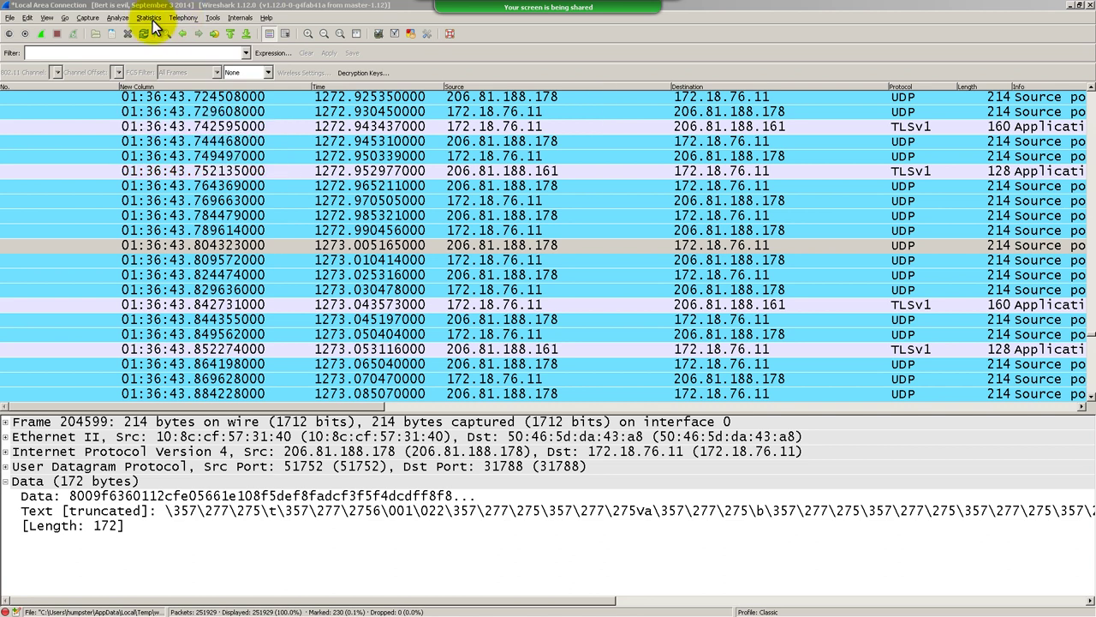
Open the Protocol Hierarchy statistics and enlarge the window until the whole protocol tree fits
{"action": "left_click", "coordinate": [149, 18]}
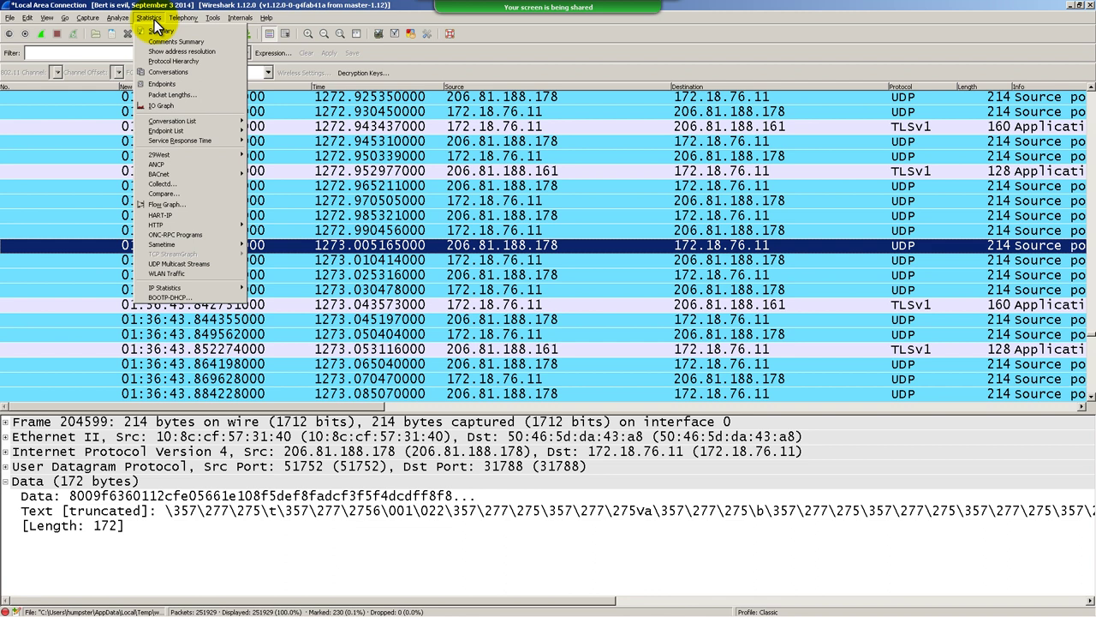
{"action": "left_click", "coordinate": [218, 61]}
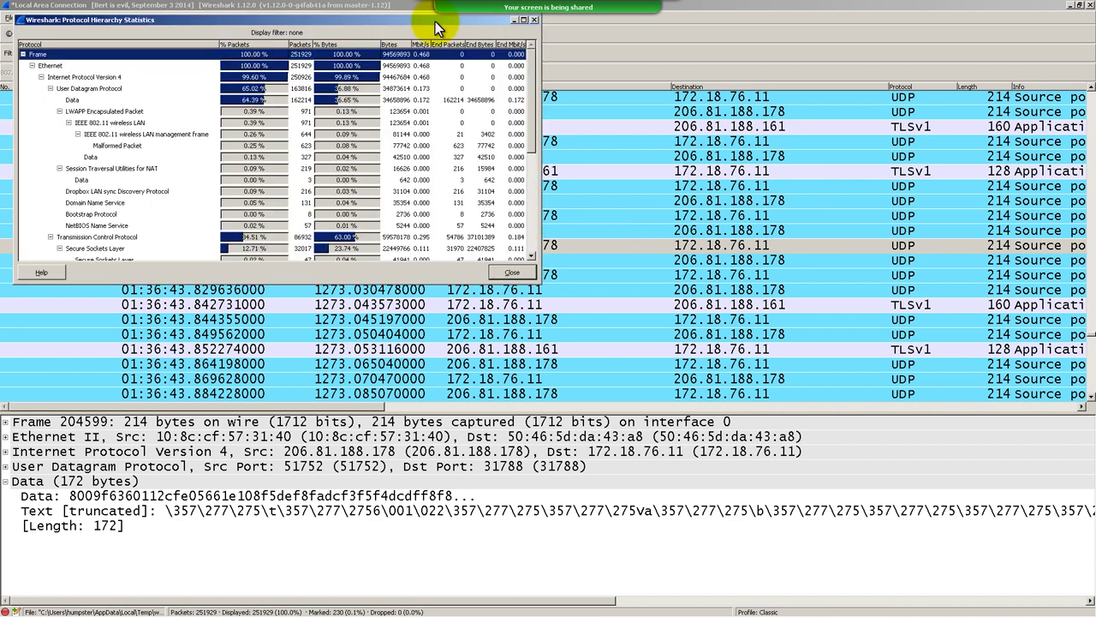
{"action": "left_click_drag", "start_coordinate": [435, 22], "coordinate": [570, 61]}
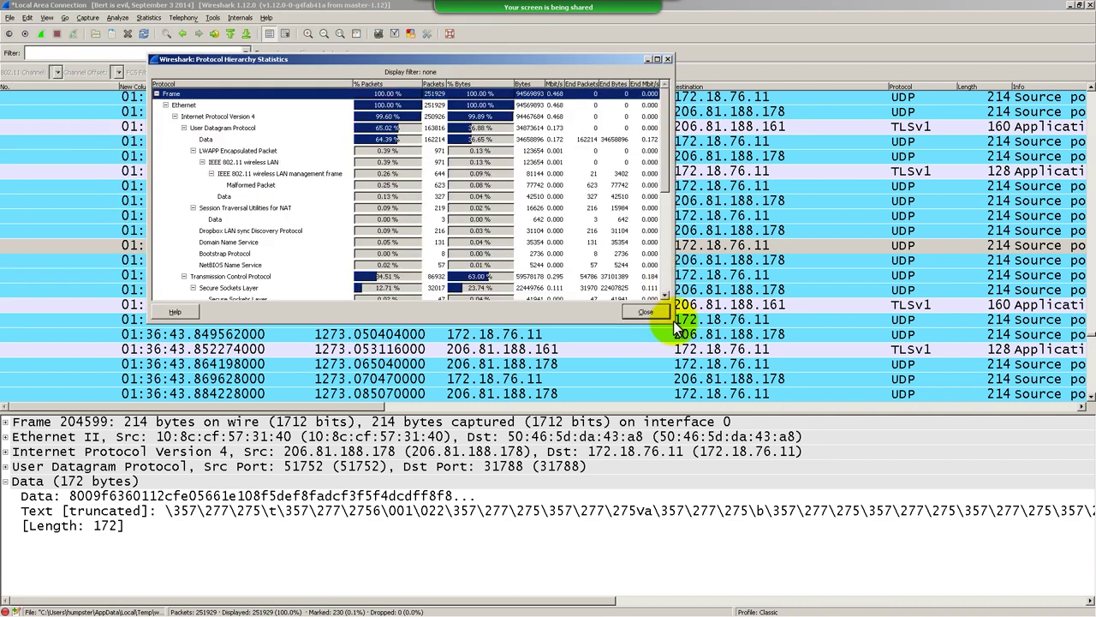
{"action": "left_click_drag", "start_coordinate": [673, 323], "coordinate": [1040, 592]}
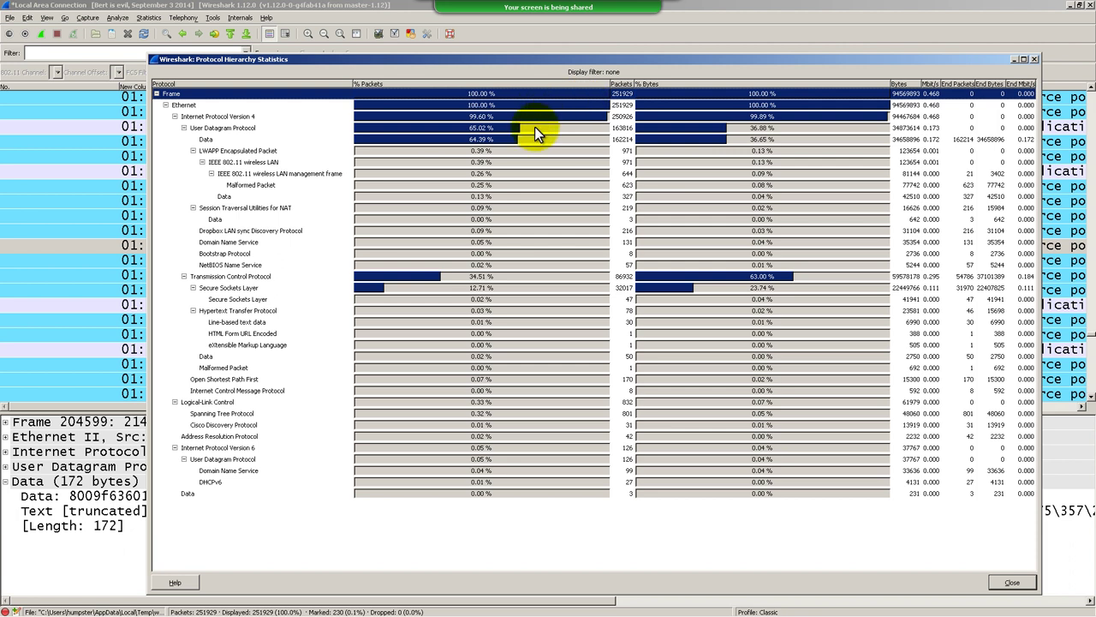
Highlight the IPv4 User Datagram Protocol row, review the packet and byte percentages, and close the Protocol Hierarchy statistics
{"action": "left_click", "coordinate": [380, 127]}
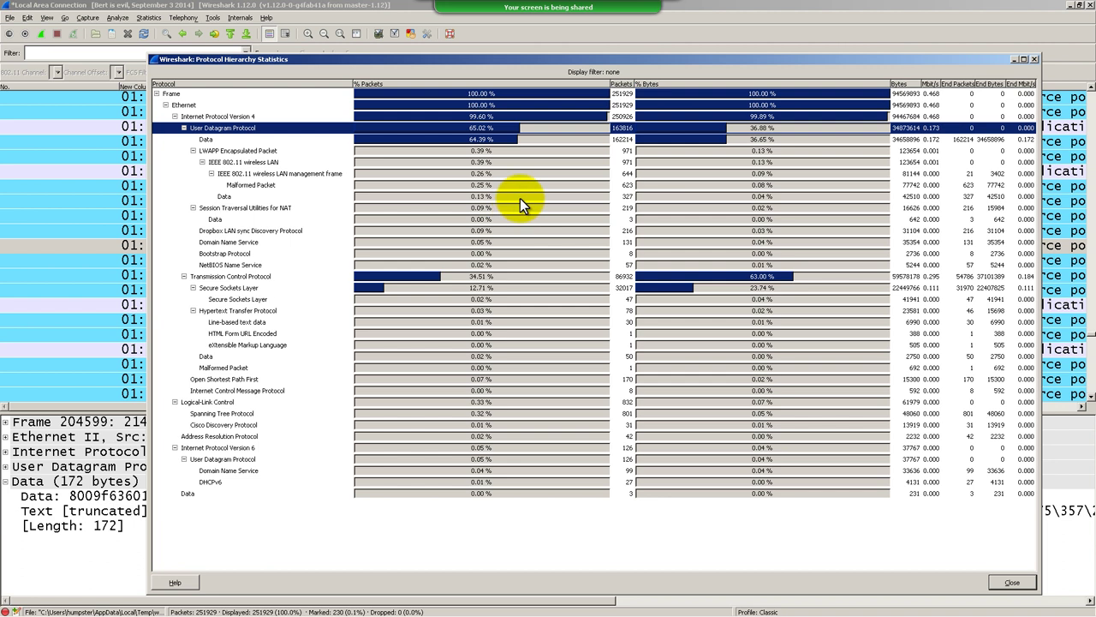
{"action": "left_click_drag", "start_coordinate": [438, 59], "coordinate": [492, 28]}
{"action": "left_click_drag", "start_coordinate": [363, 56], "coordinate": [261, 101]}
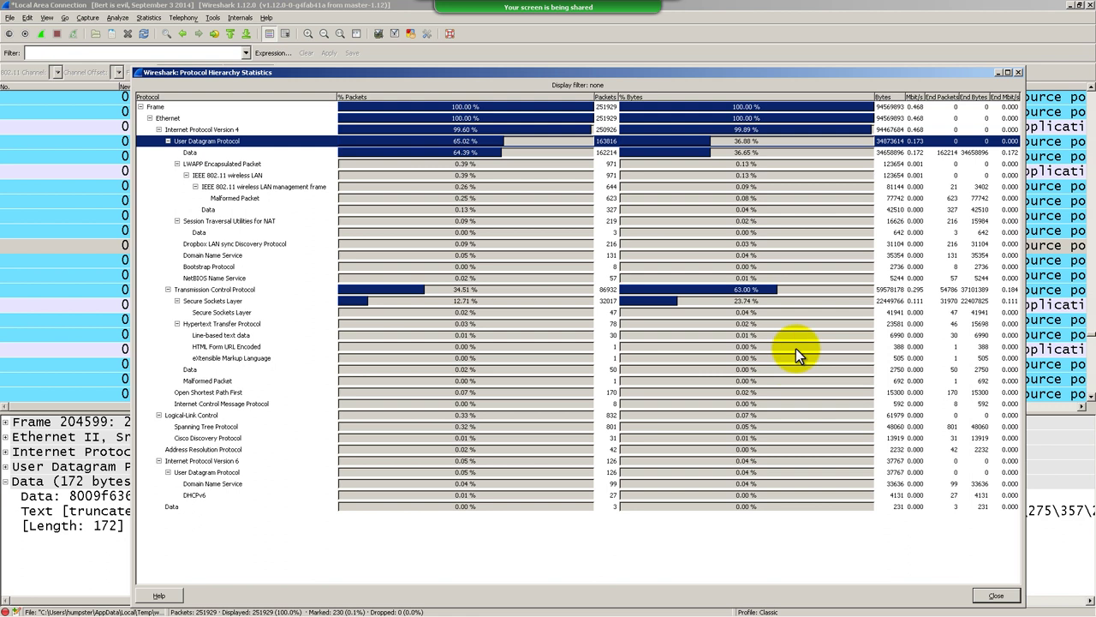
{"action": "mouse_move", "coordinate": [831, 64]}
{"action": "left_mouse_down"}
{"action": "mouse_move", "coordinate": [824, 56]}
{"action": "mouse_move", "coordinate": [821, 69]}
{"action": "left_mouse_up"}
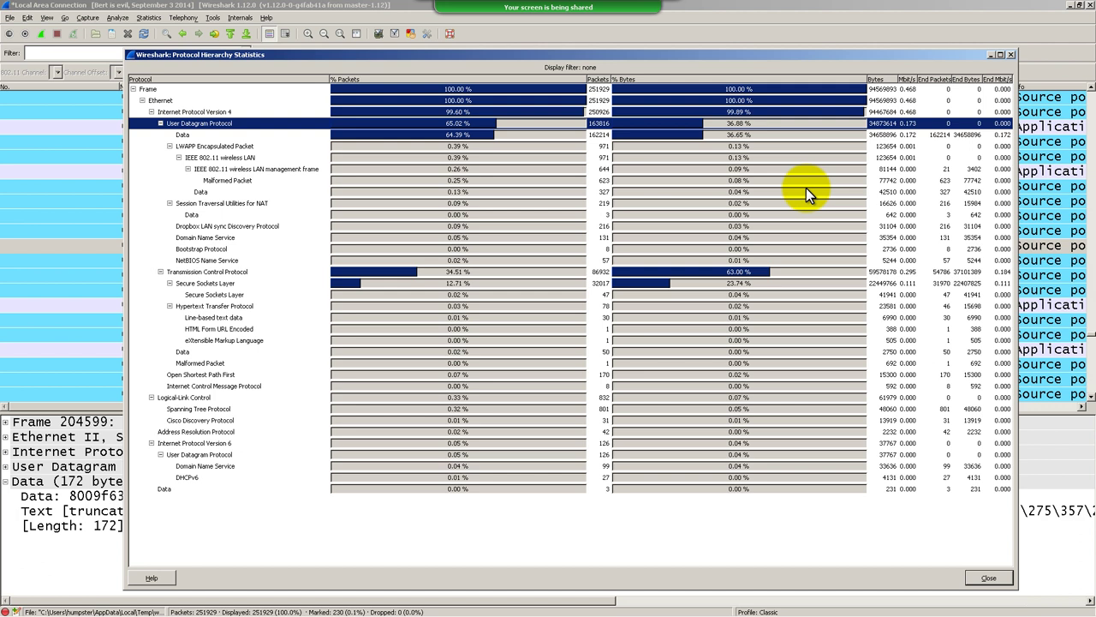
{"action": "left_click", "coordinate": [1009, 55]}
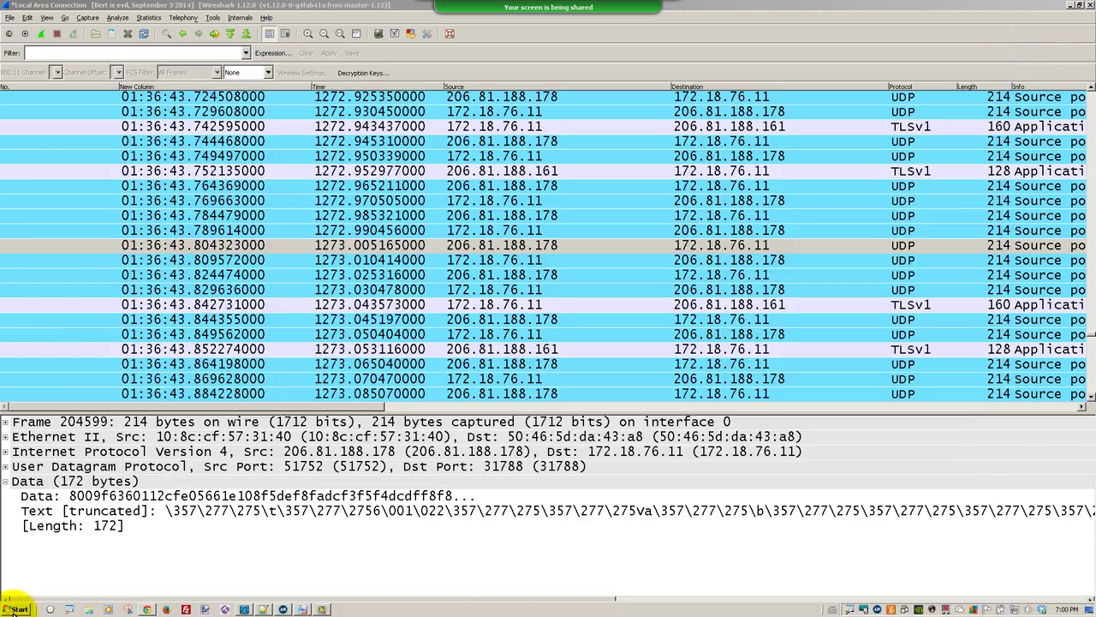
Switch to Chrome and search the web for "creating wireshark reports legal" in a new tab
{"action": "left_click", "coordinate": [148, 609]}
{"action": "left_click", "coordinate": [129, 7]}
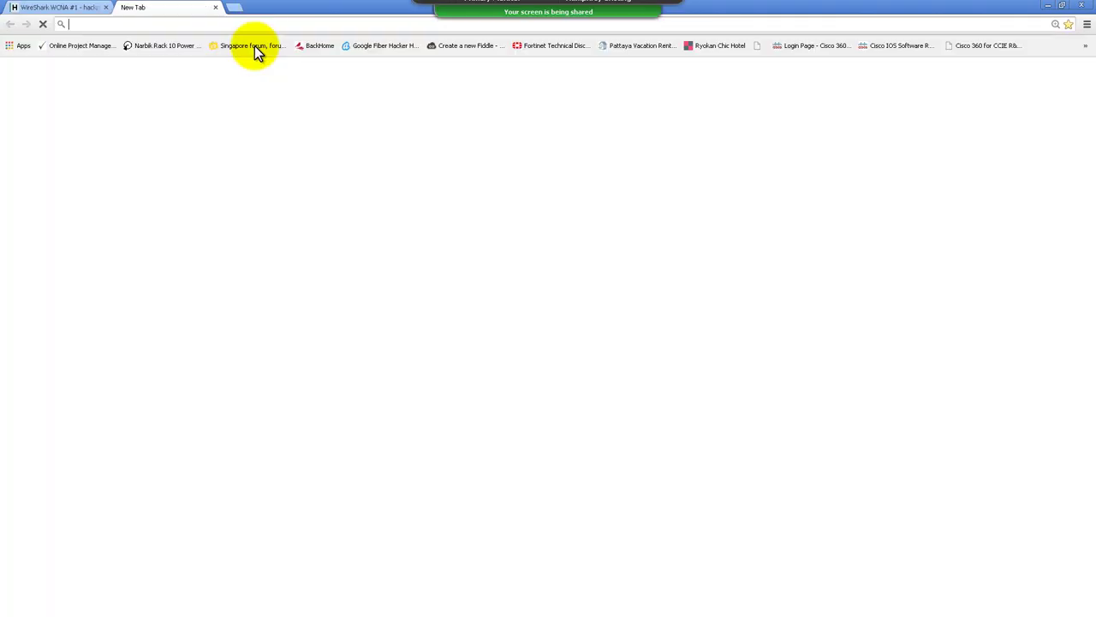
{"action": "type", "text": "creatin"}
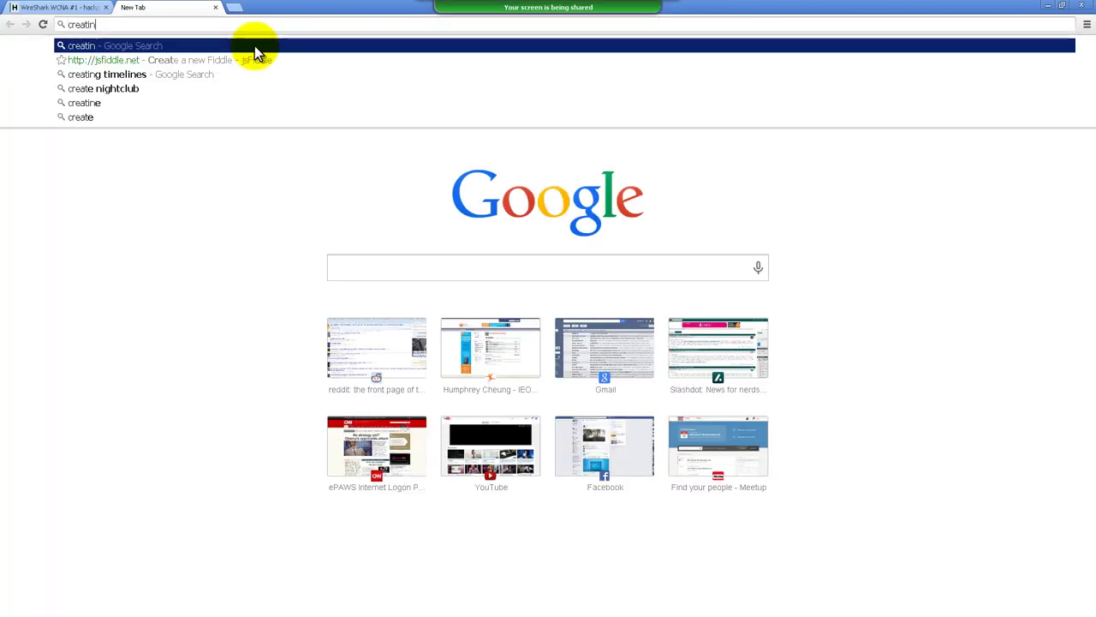
{"action": "type", "text": "g wireshark "}
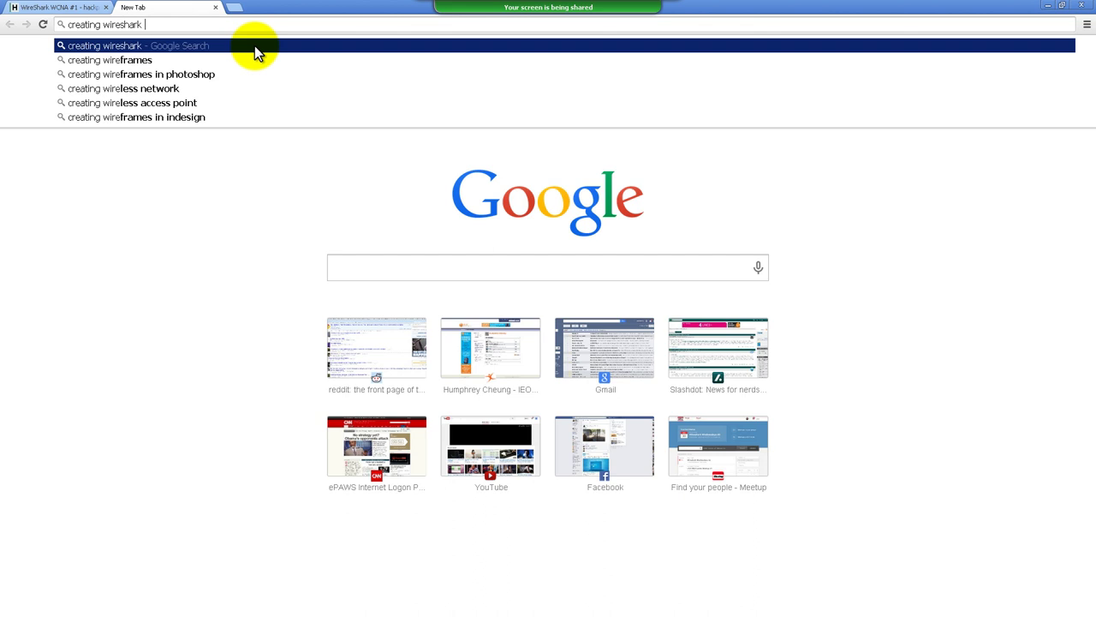
{"action": "type", "text": "reports"}
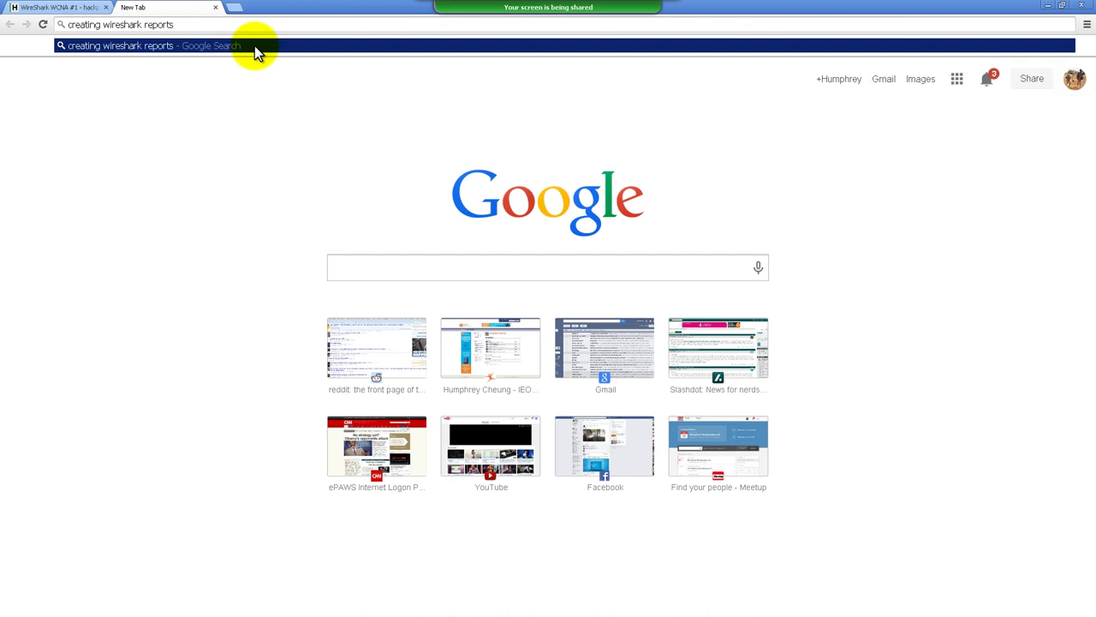
{"action": "type", "text": " legal"}
{"action": "key", "text": "Return"}
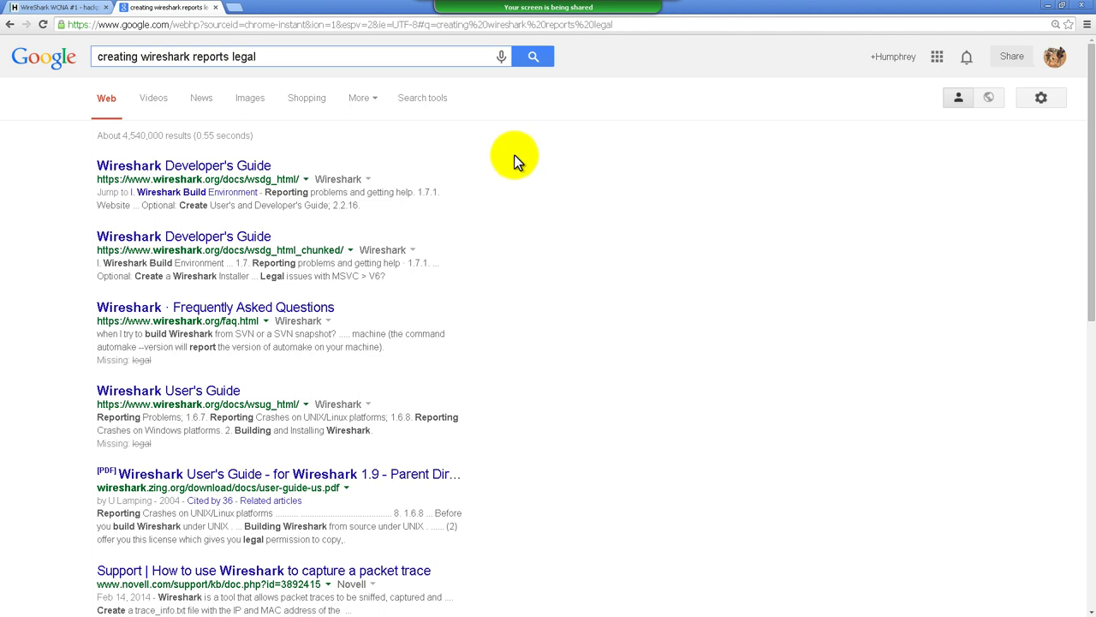
Open the Riverbed SteelCentral result about packet analysis and review the Packet Analyzer Personal Edition overview
{"action": "scroll", "coordinate": [505, 172], "scroll_direction": "down", "scroll_amount": 2}
{"action": "scroll", "coordinate": [495, 183], "scroll_direction": "down", "scroll_amount": 3}
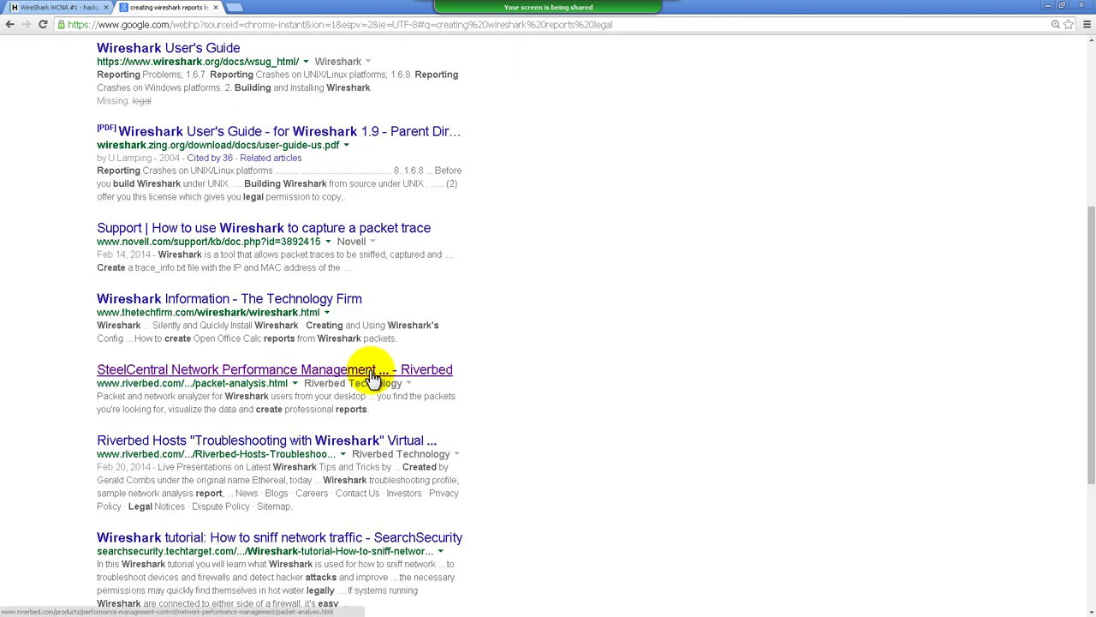
{"action": "left_click", "coordinate": [420, 374]}
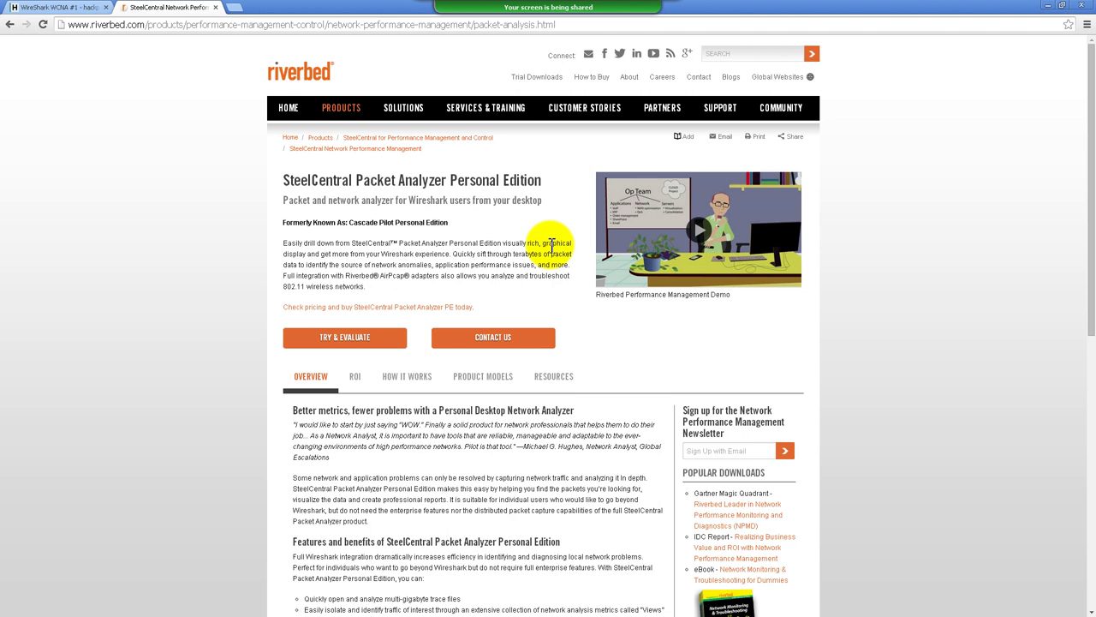
{"action": "scroll", "coordinate": [551, 243], "scroll_direction": "down", "scroll_amount": 2}
{"action": "scroll", "coordinate": [550, 248], "scroll_direction": "down", "scroll_amount": 1}
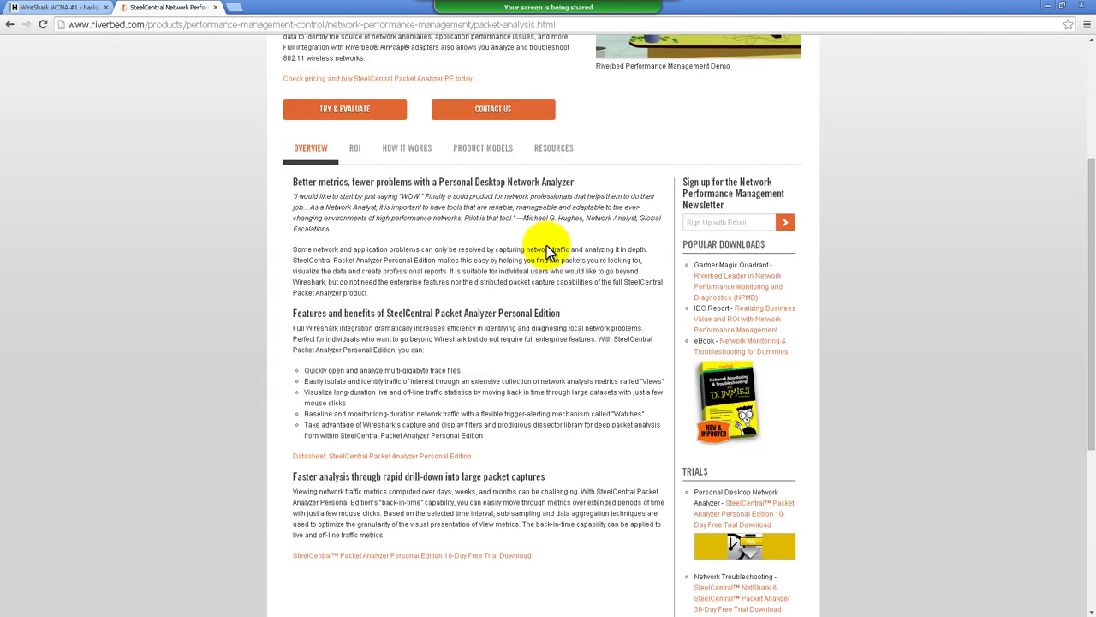
{"action": "scroll", "coordinate": [548, 247], "scroll_direction": "up", "scroll_amount": 1}
{"action": "scroll", "coordinate": [546, 243], "scroll_direction": "up", "scroll_amount": 3}
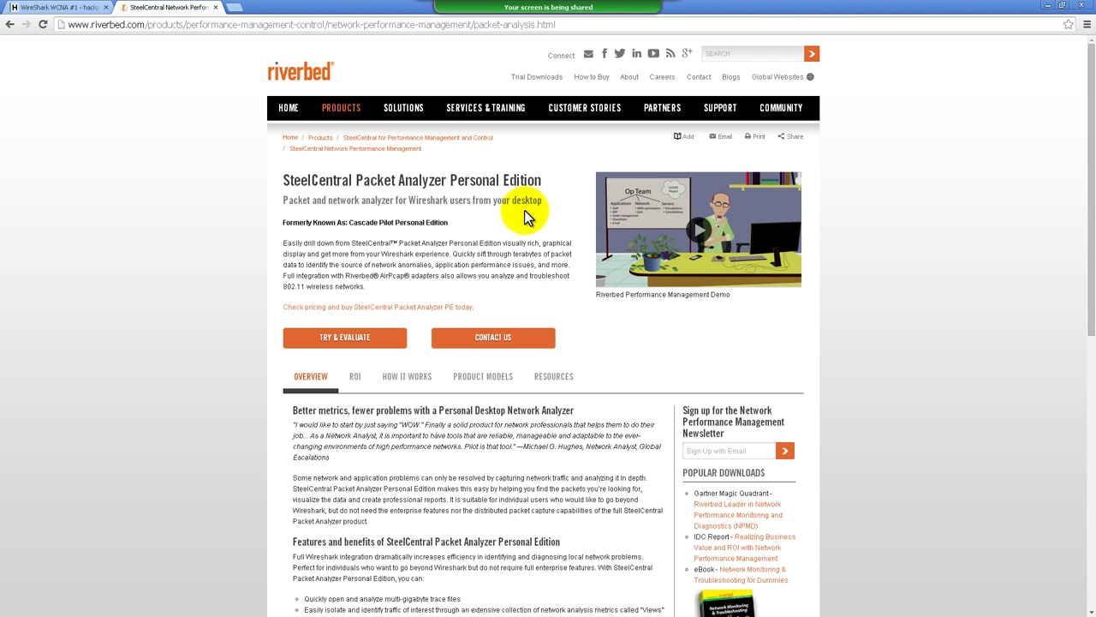
{"action": "scroll", "coordinate": [539, 226], "scroll_direction": "down", "scroll_amount": 3}
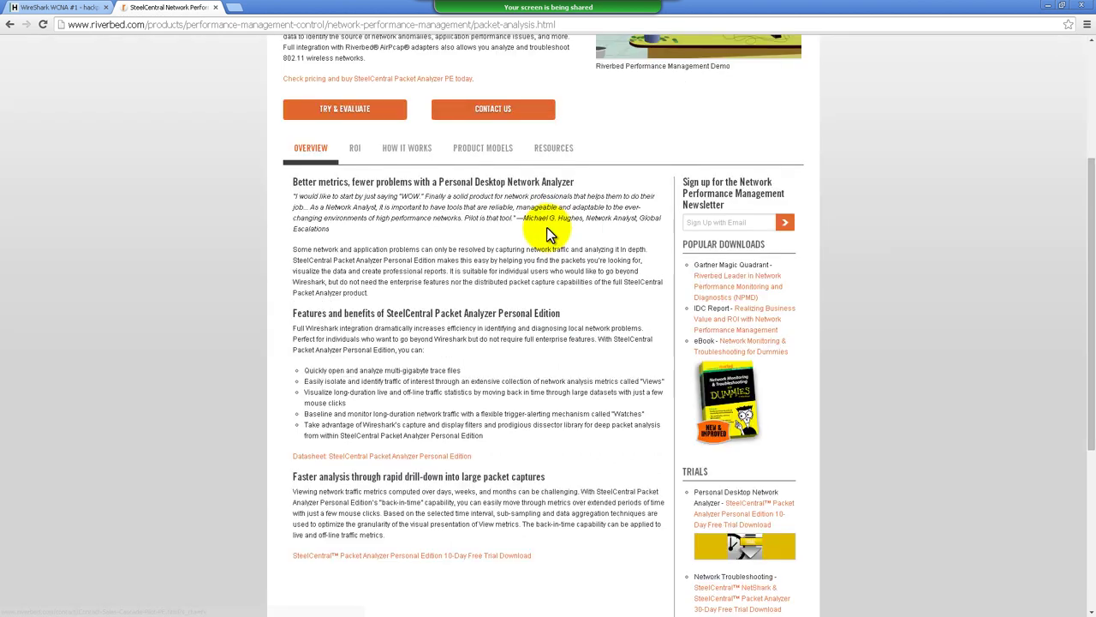
Examine the SteelCentral Packet Analyzer product models comparison and return to the overview section
{"action": "left_click", "coordinate": [497, 162]}
{"action": "scroll", "coordinate": [561, 255], "scroll_direction": "down", "scroll_amount": 3}
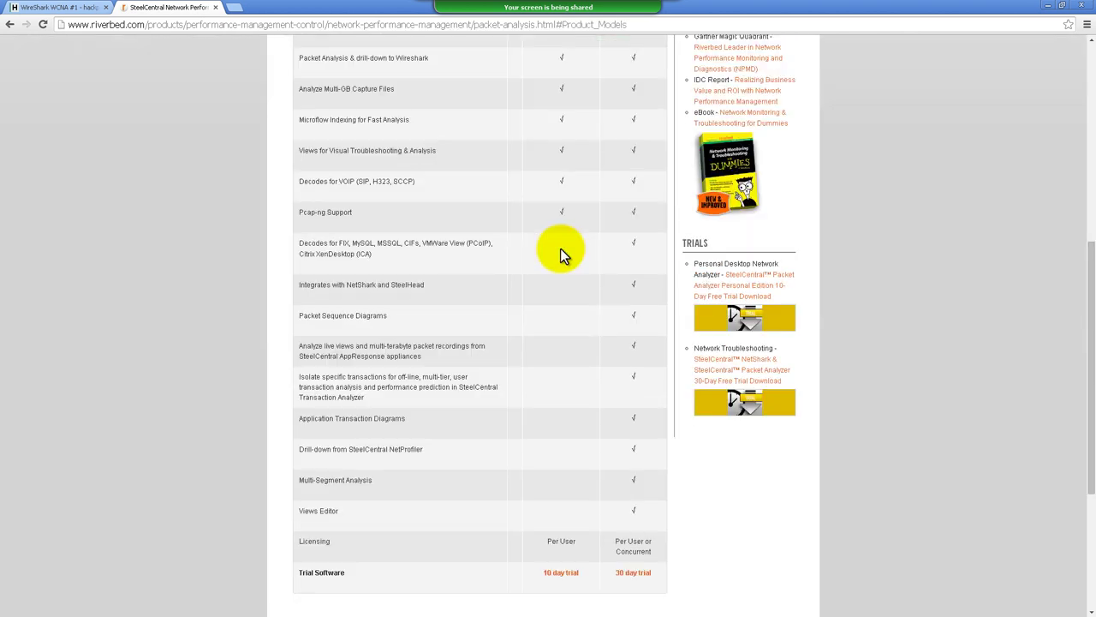
{"action": "scroll", "coordinate": [560, 248], "scroll_direction": "down", "scroll_amount": 2}
{"action": "scroll", "coordinate": [561, 249], "scroll_direction": "down", "scroll_amount": 2}
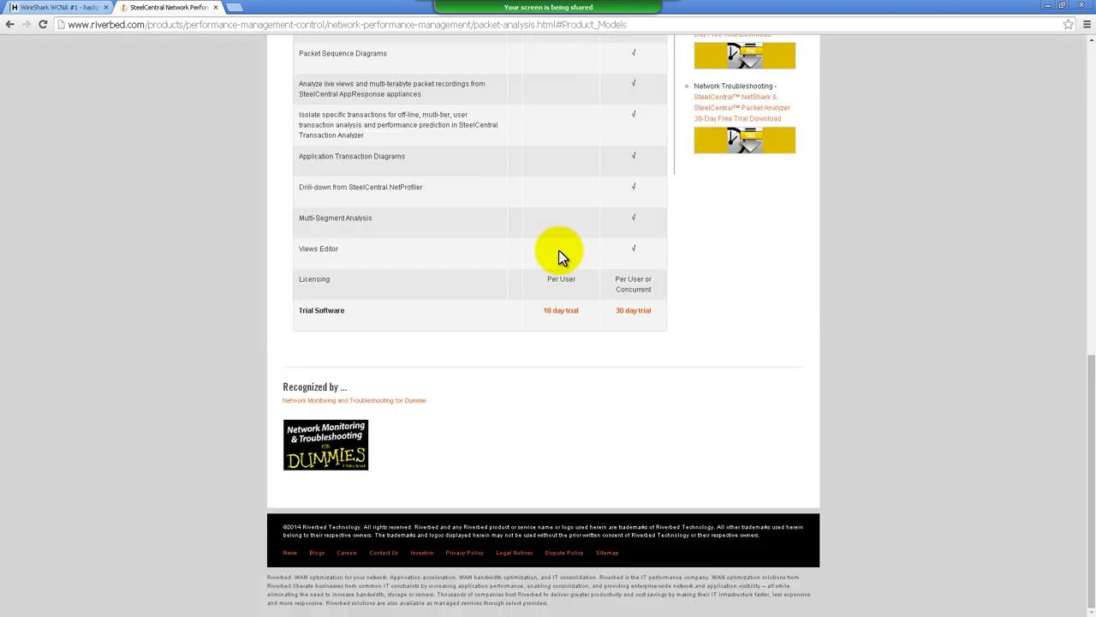
{"action": "scroll", "coordinate": [558, 255], "scroll_direction": "up", "scroll_amount": 5}
{"action": "key", "text": "alt+Left"}
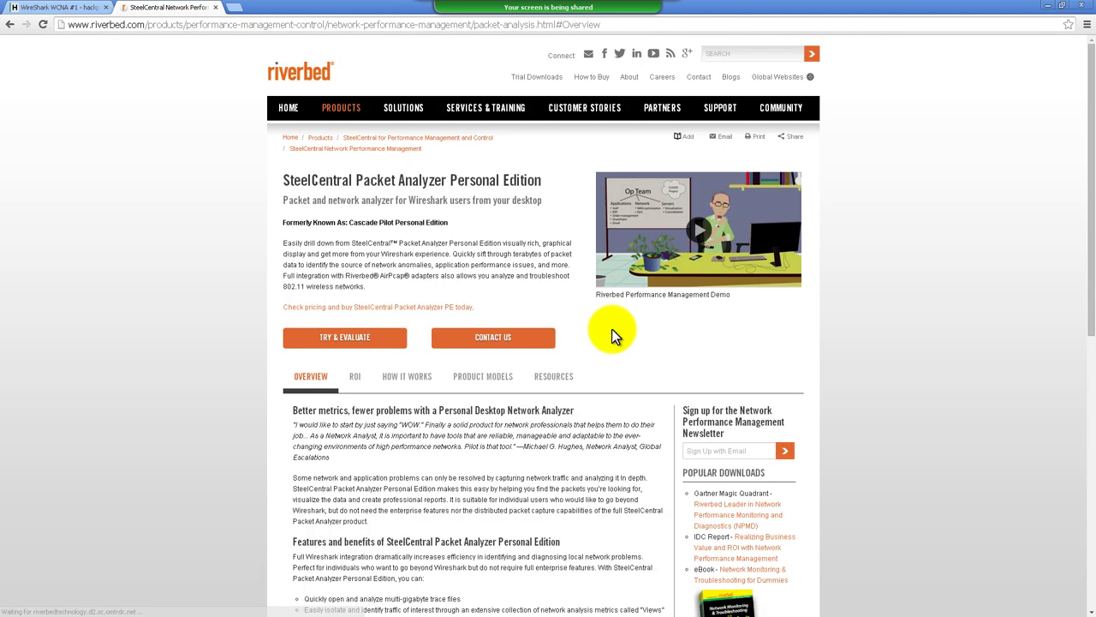
{"action": "scroll", "coordinate": [611, 329], "scroll_direction": "down", "scroll_amount": 5}
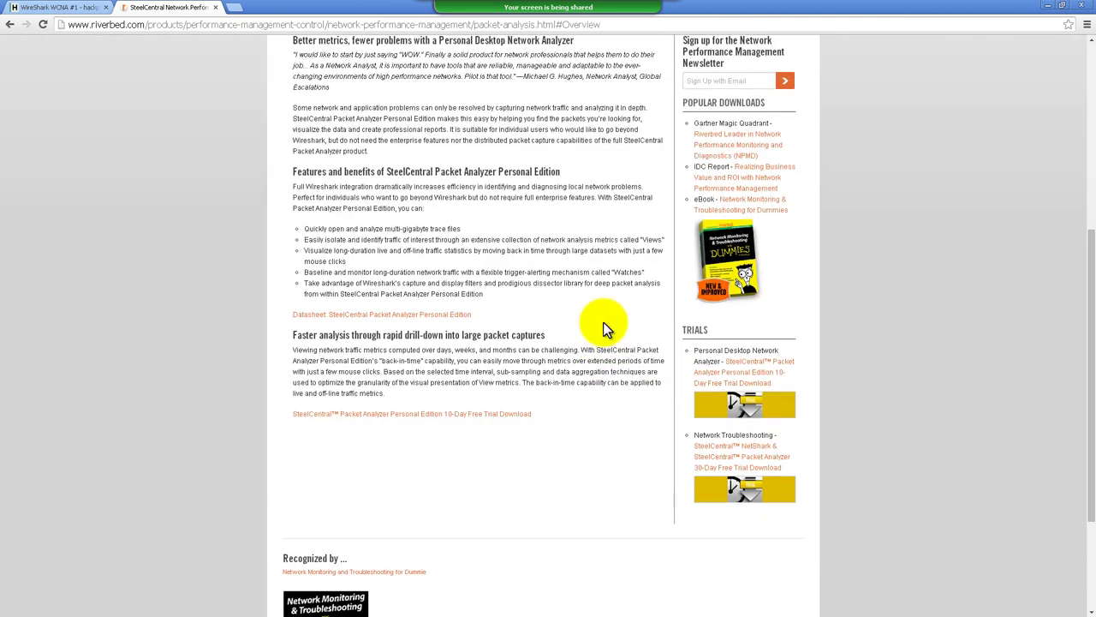
{"action": "scroll", "coordinate": [603, 322], "scroll_direction": "up", "scroll_amount": 3}
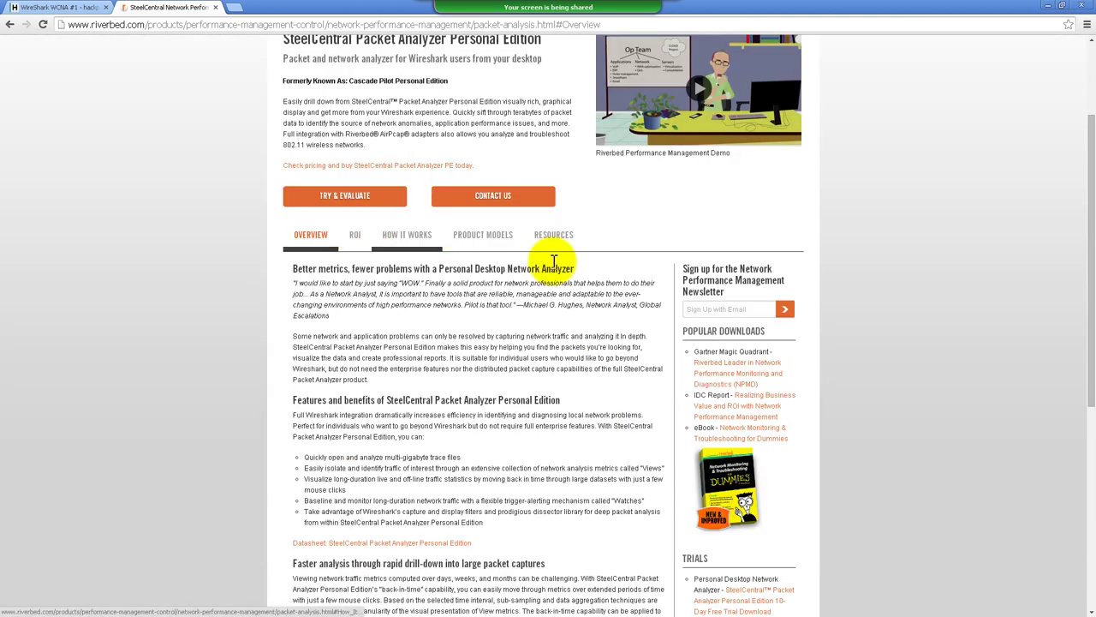
Search the web for "steelcentral cost" and look through the results for pricing
{"action": "left_click", "coordinate": [404, 24]}
{"action": "key", "text": "BackSpace"}
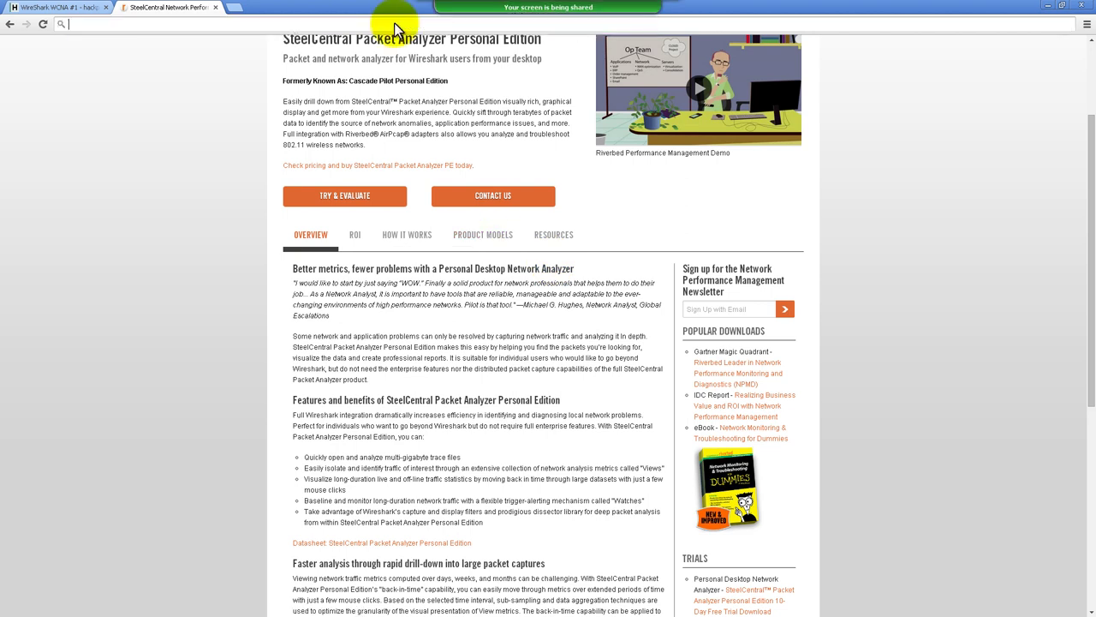
{"action": "type", "text": "steelcentral"}
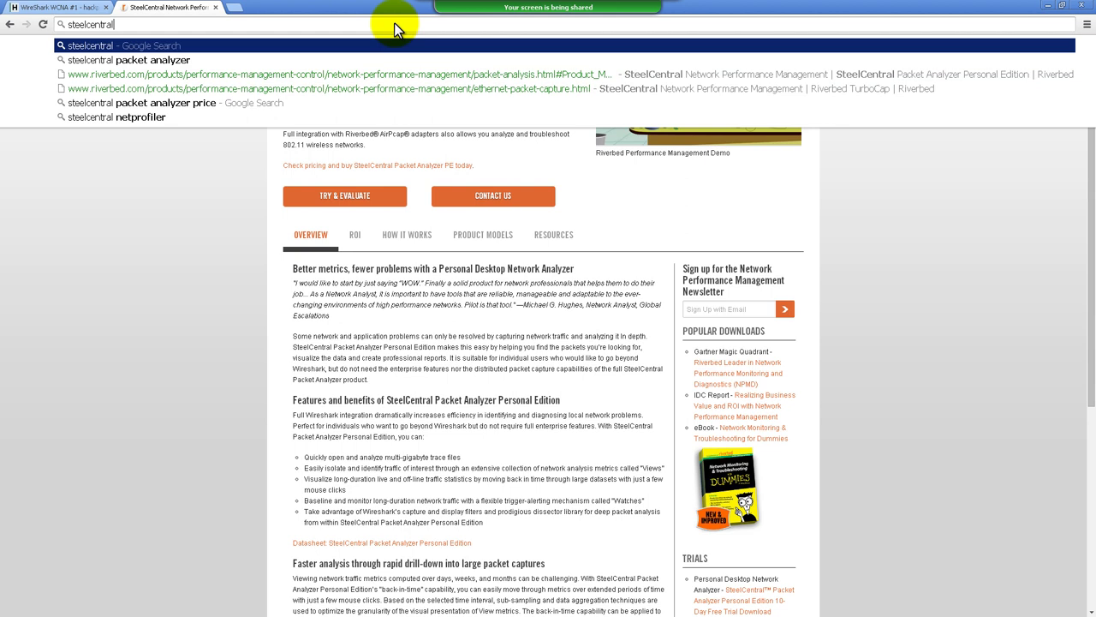
{"action": "type", "text": " cost"}
{"action": "key", "text": "Return"}
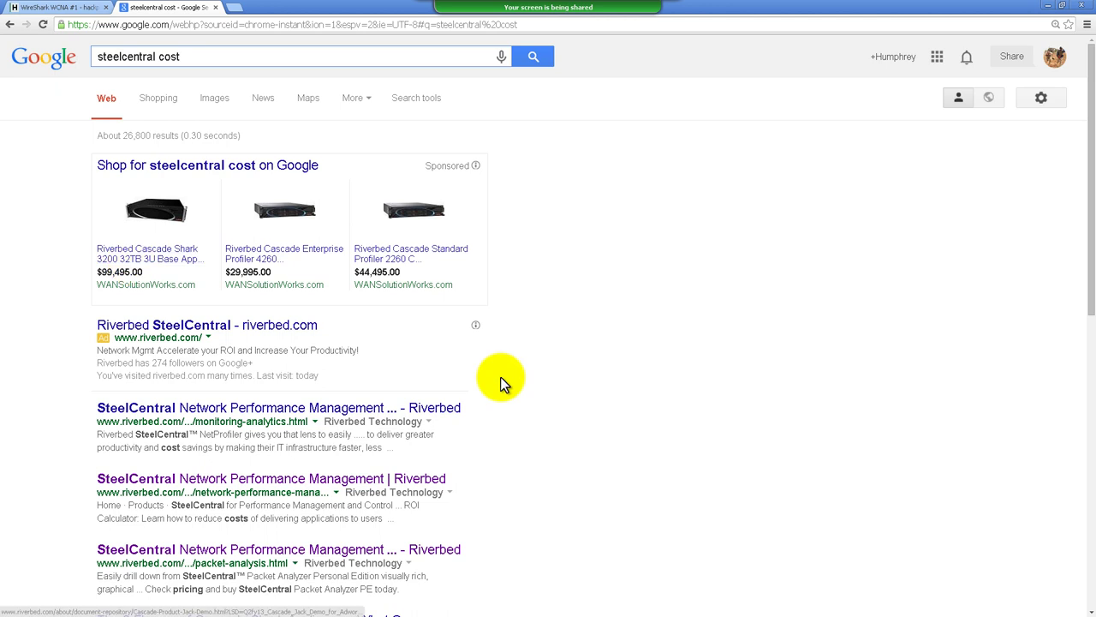
{"action": "scroll", "coordinate": [500, 377], "scroll_direction": "down", "scroll_amount": 1}
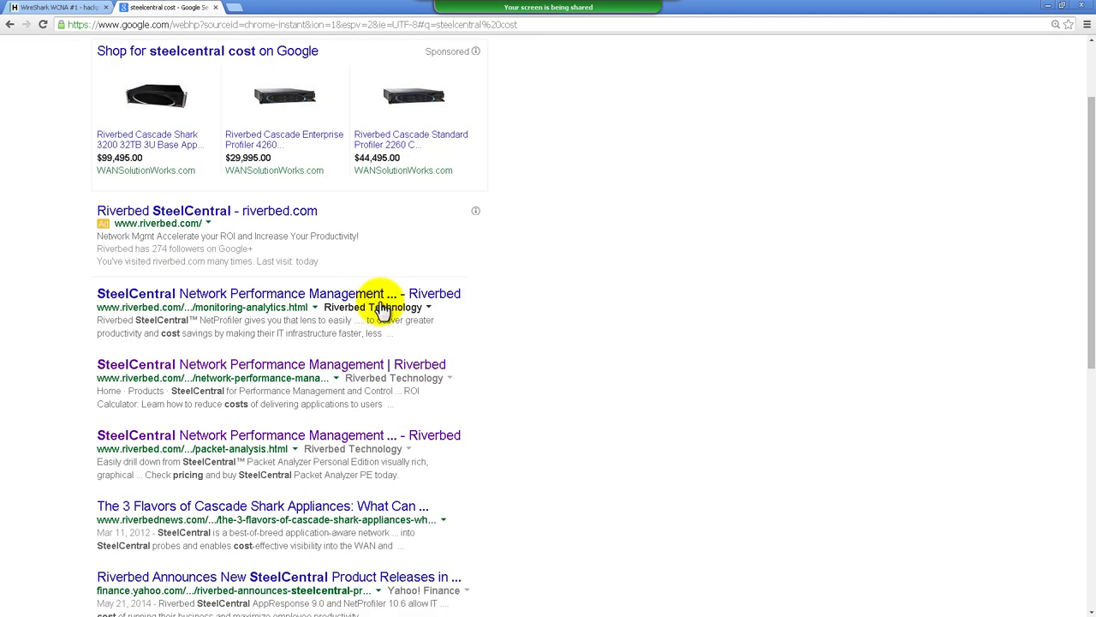
{"action": "scroll", "coordinate": [385, 317], "scroll_direction": "down", "scroll_amount": 2}
{"action": "scroll", "coordinate": [394, 325], "scroll_direction": "down", "scroll_amount": 2}
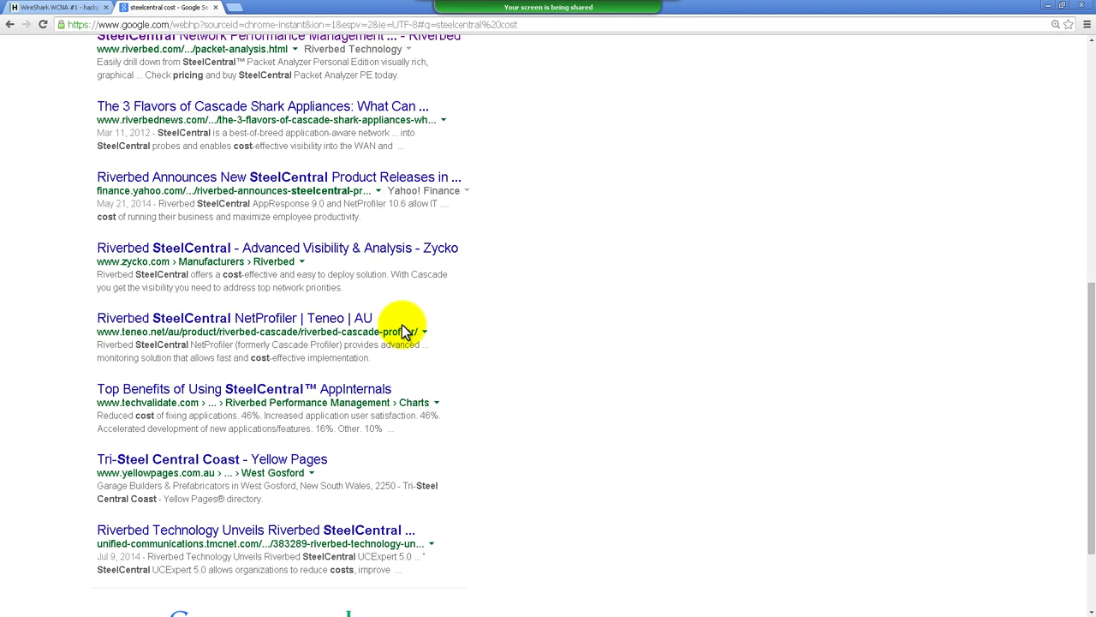
{"action": "scroll", "coordinate": [404, 332], "scroll_direction": "up", "scroll_amount": 10}
Return to the WireShark WCNA course notes, close the search results tab, and highlight the "Interface options" bullet
{"action": "left_click", "coordinate": [62, 8]}
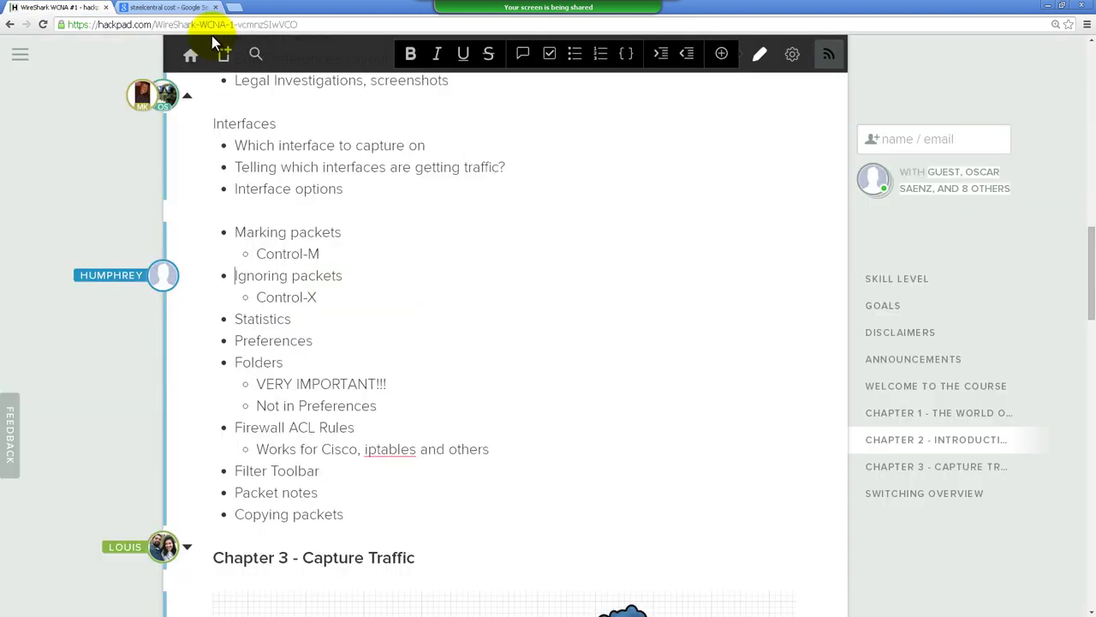
{"action": "left_click", "coordinate": [215, 7]}
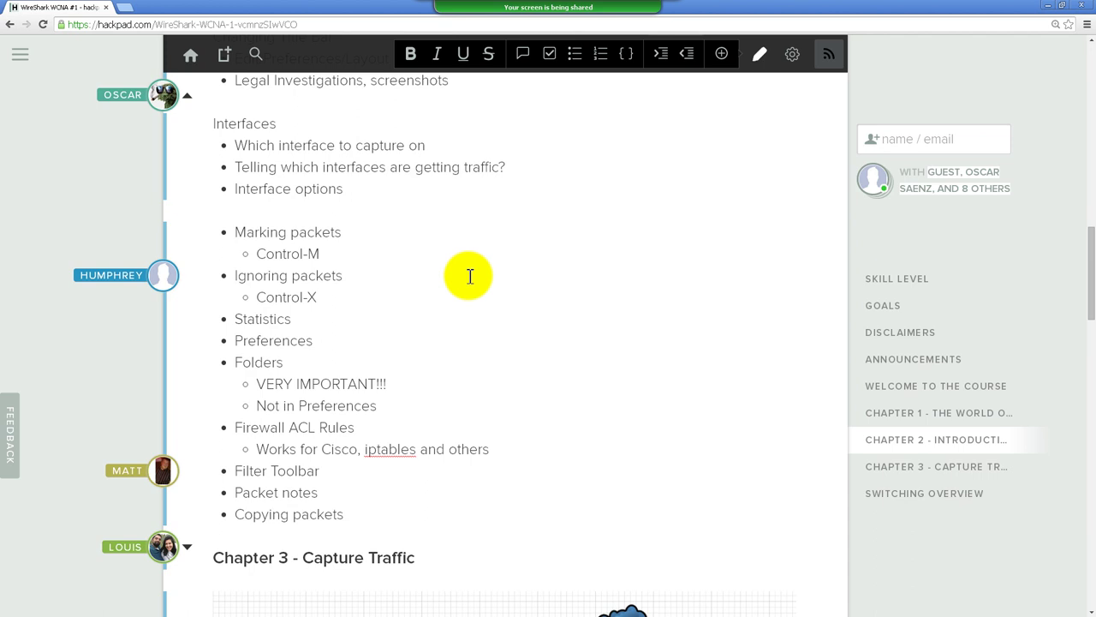
{"action": "scroll", "coordinate": [471, 270], "scroll_direction": "up", "scroll_amount": 1}
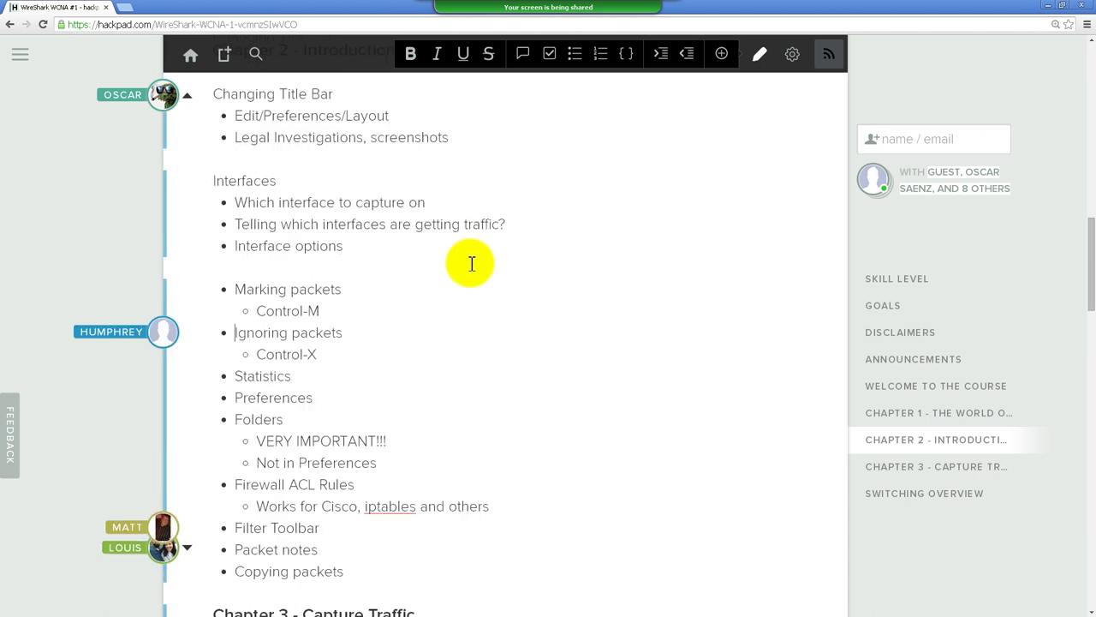
{"action": "triple_click", "coordinate": [291, 246]}
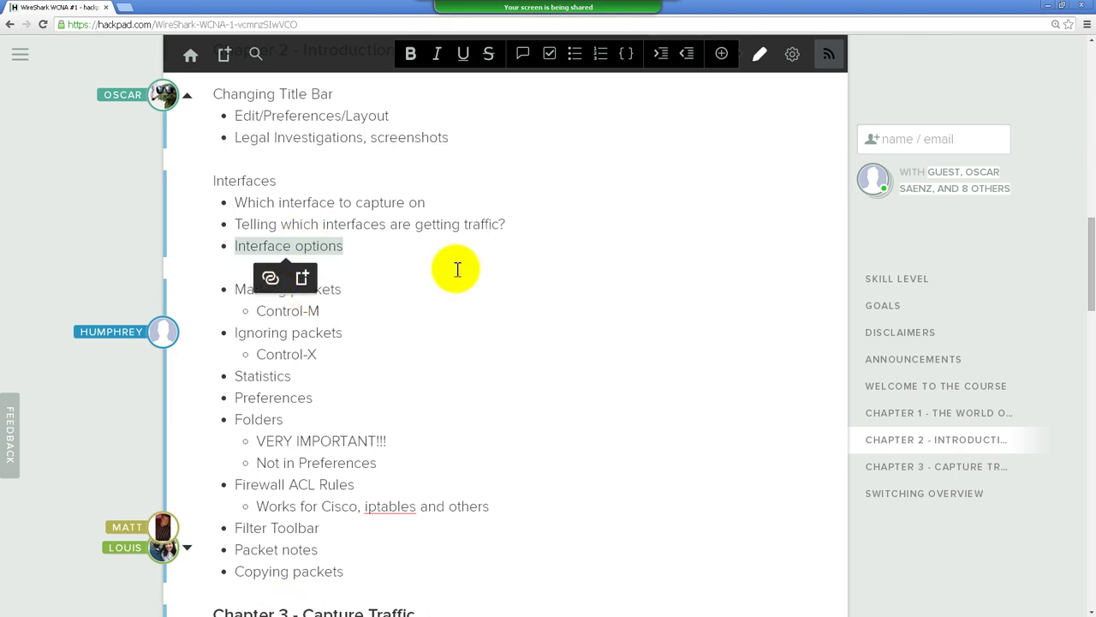
Switch to Wireshark, open the list of capture interfaces and move its dialog towards the middle of the packet list
{"action": "key", "text": "alt+Tab"}
{"action": "key", "text": "alt+Tab"}
{"action": "key", "text": "alt+Tab"}
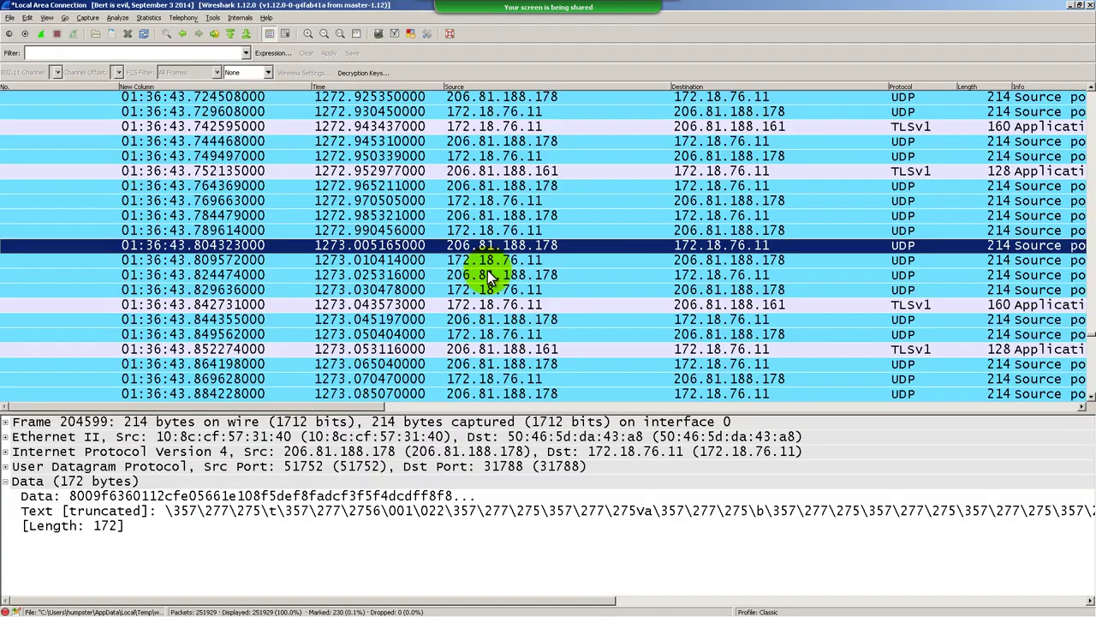
{"action": "left_click", "coordinate": [27, 18]}
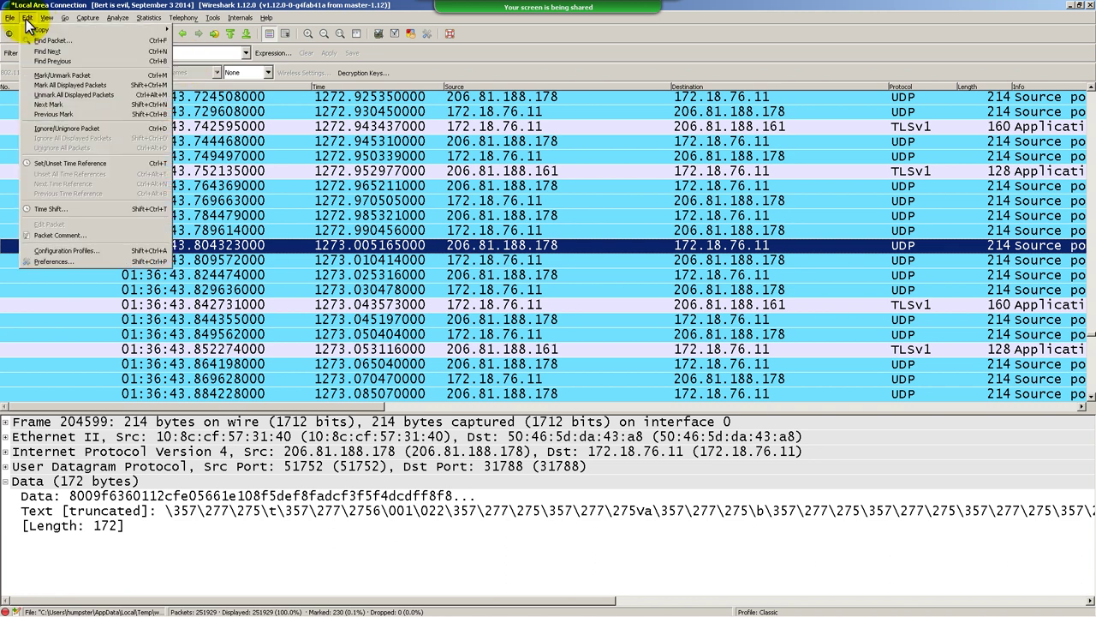
{"action": "mouse_move", "coordinate": [90, 21]}
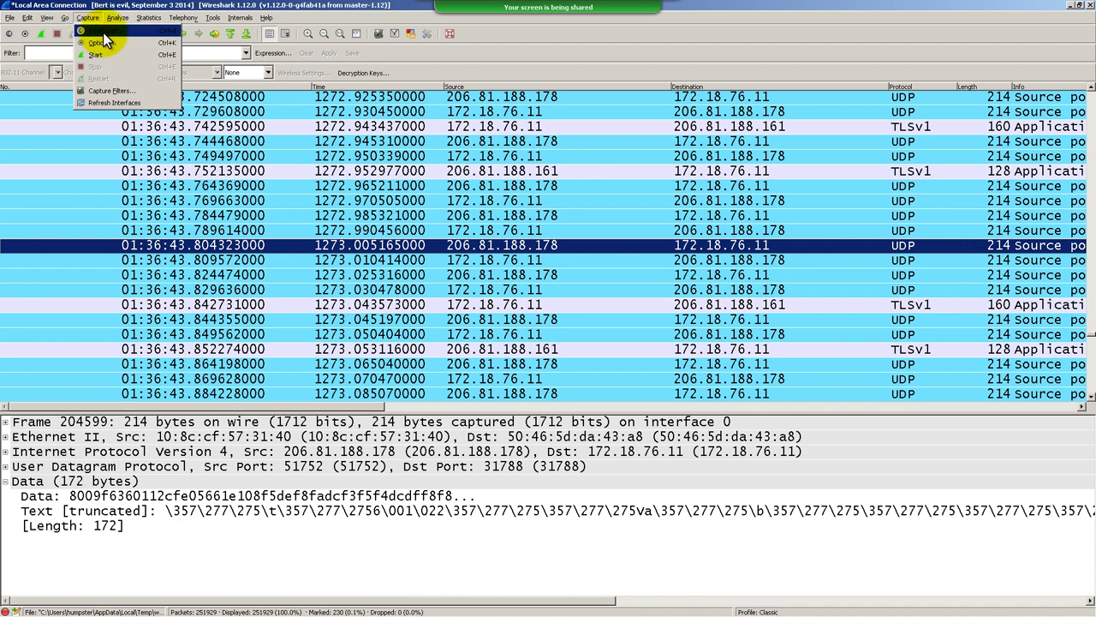
{"action": "left_click", "coordinate": [101, 32]}
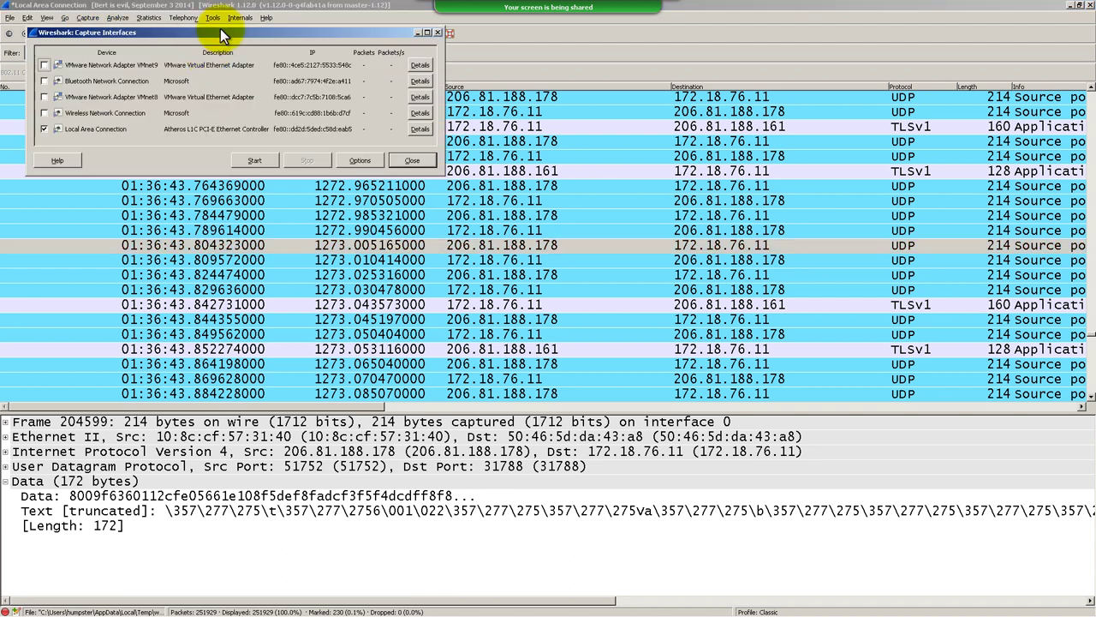
{"action": "left_click_drag", "start_coordinate": [411, 120], "coordinate": [411, 120]}
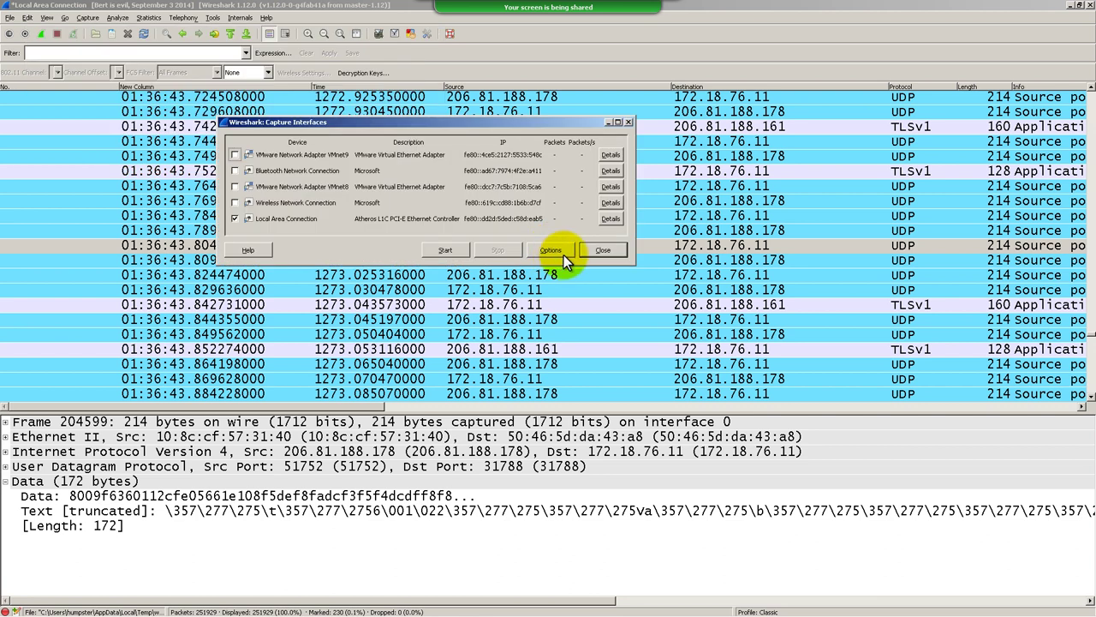
Open the capture options from the capture interfaces list and enable capturing to multiple files
{"action": "left_click", "coordinate": [563, 254]}
{"action": "left_click", "coordinate": [88, 17]}
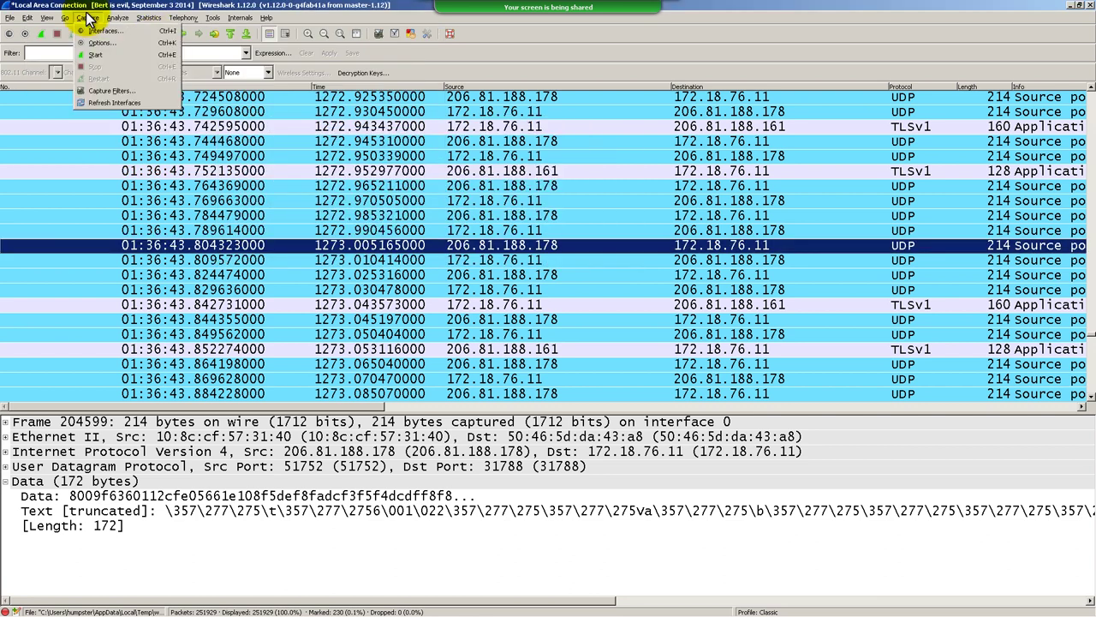
{"action": "left_click", "coordinate": [90, 32]}
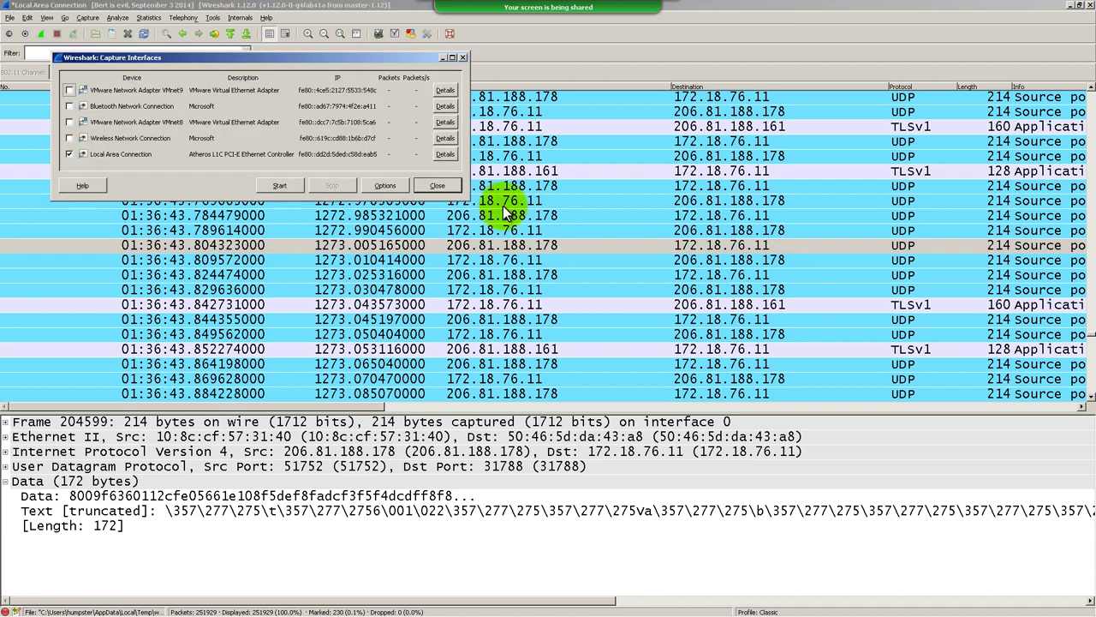
{"action": "left_click", "coordinate": [388, 185]}
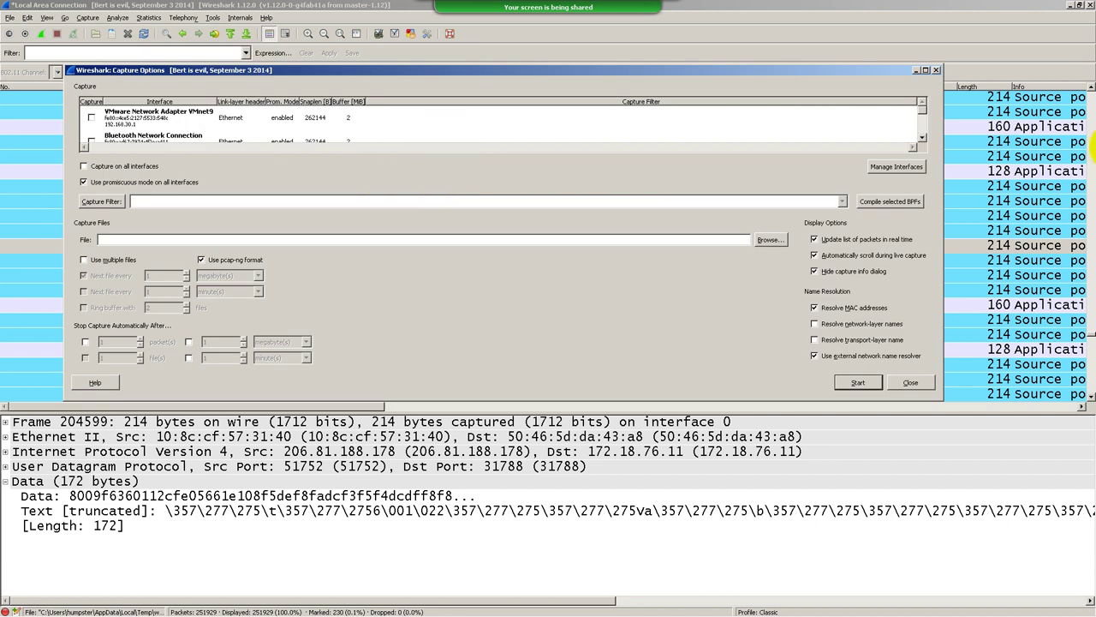
{"action": "mouse_move", "coordinate": [924, 109]}
{"action": "left_mouse_down"}
{"action": "mouse_move", "coordinate": [925, 132]}
{"action": "mouse_move", "coordinate": [930, 105]}
{"action": "left_mouse_up"}
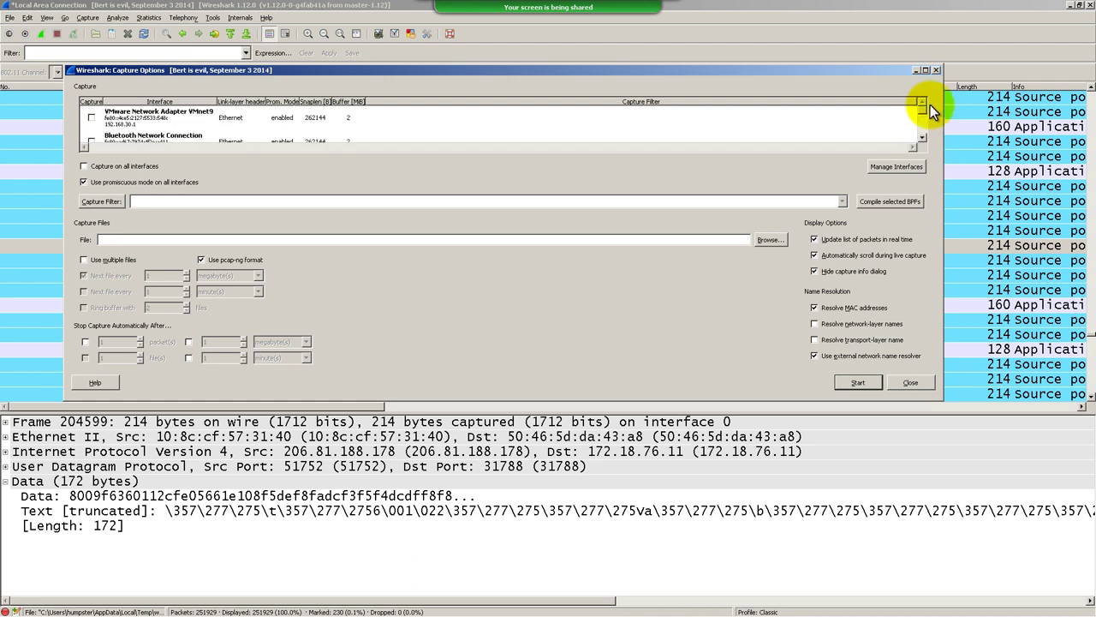
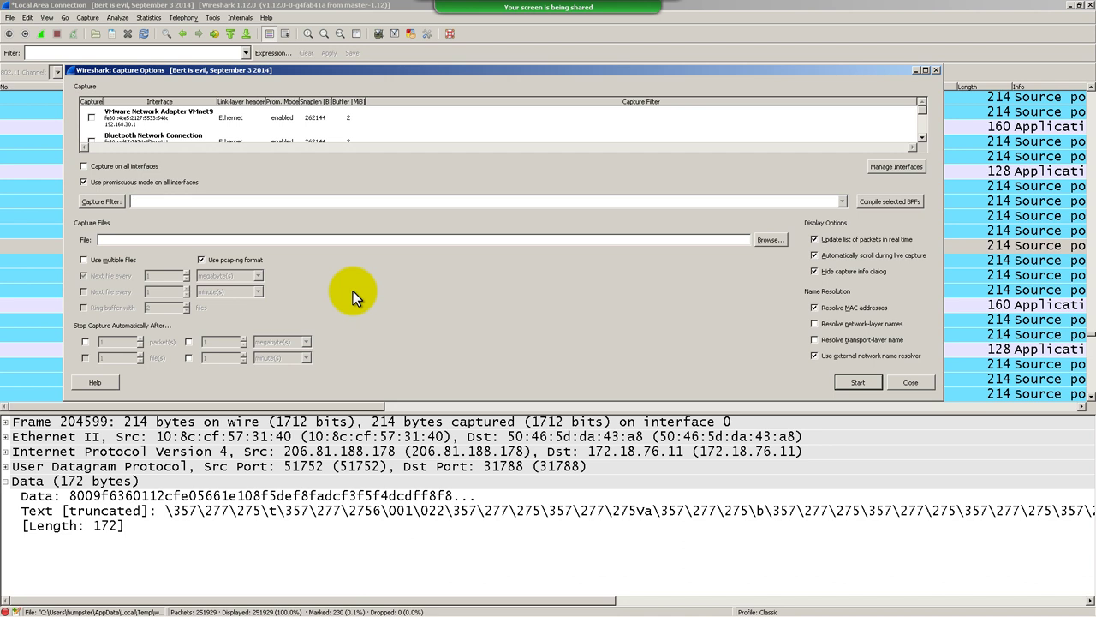
{"action": "left_click", "coordinate": [156, 268]}
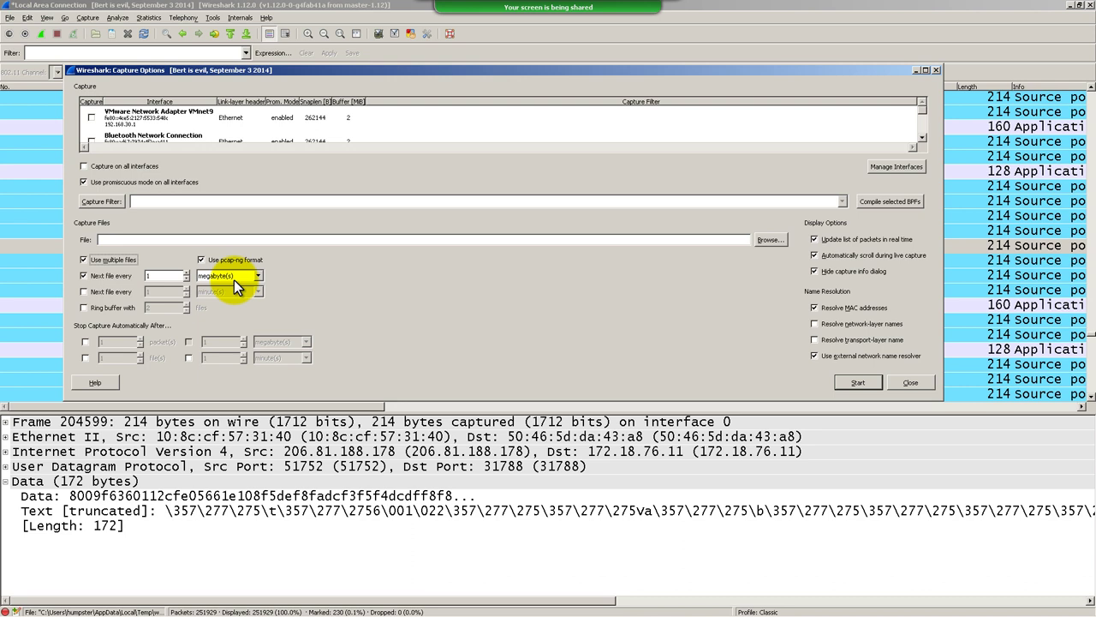
Turn off capturing to multiple files and leave the pcap-ng format enabled
{"action": "left_click", "coordinate": [119, 261]}
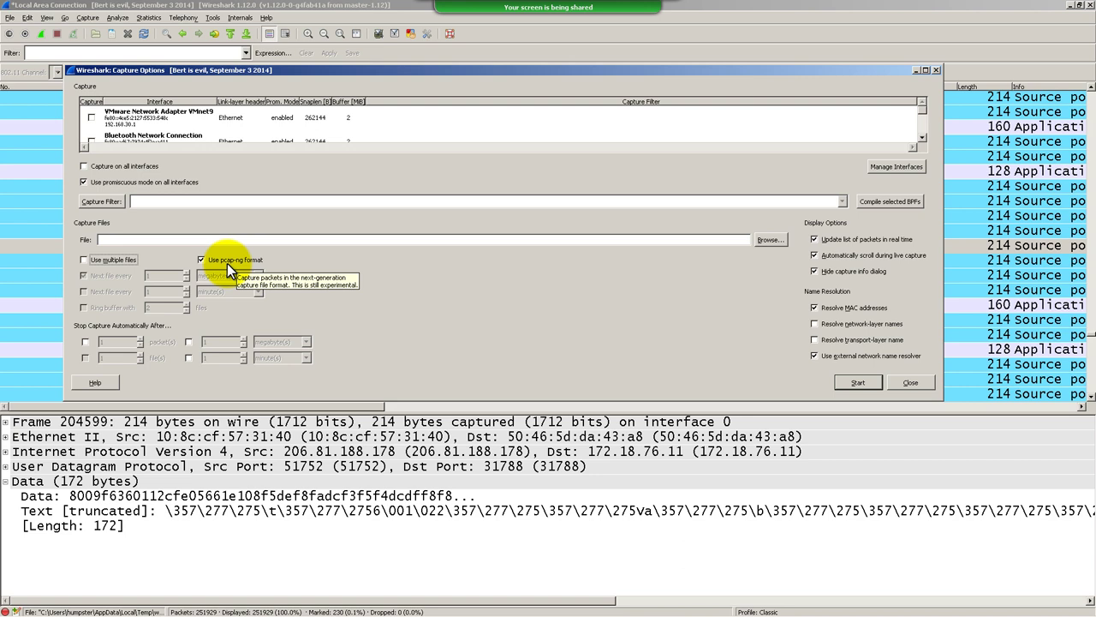
{"action": "left_click", "coordinate": [227, 263]}
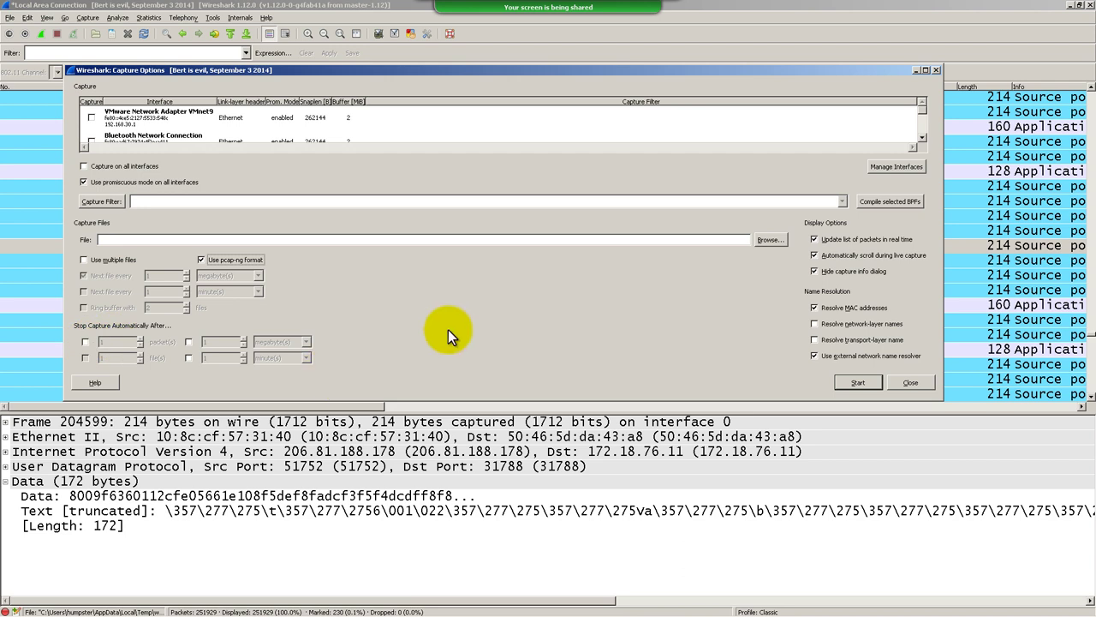
Set the capture to stop automatically after 10000 packets, and disable that stop condition again
{"action": "left_click", "coordinate": [85, 343]}
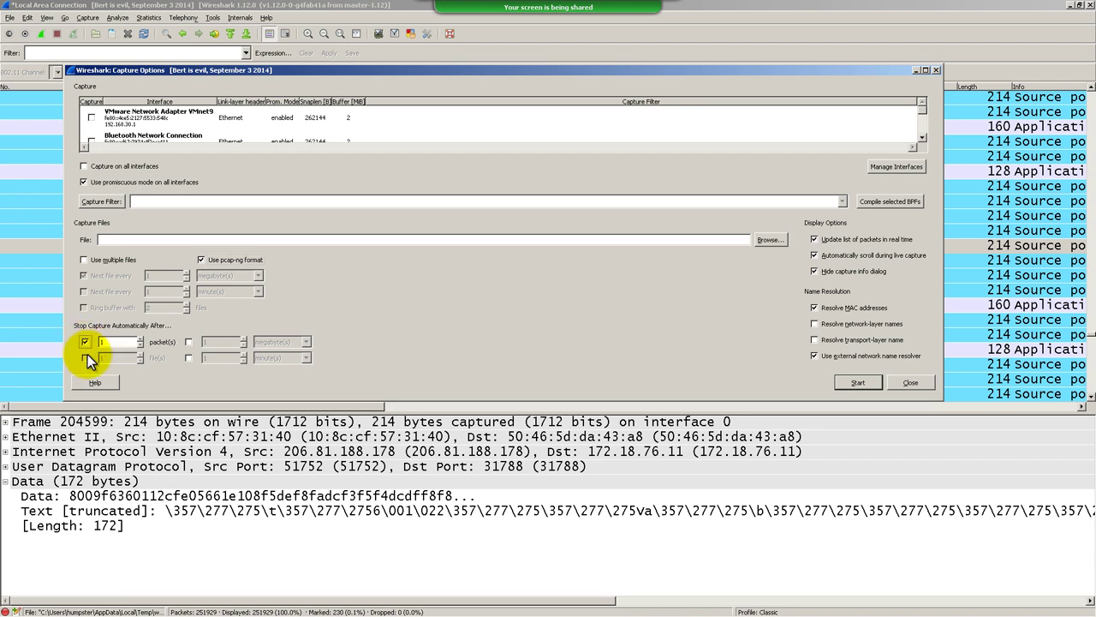
{"action": "left_click", "coordinate": [85, 342]}
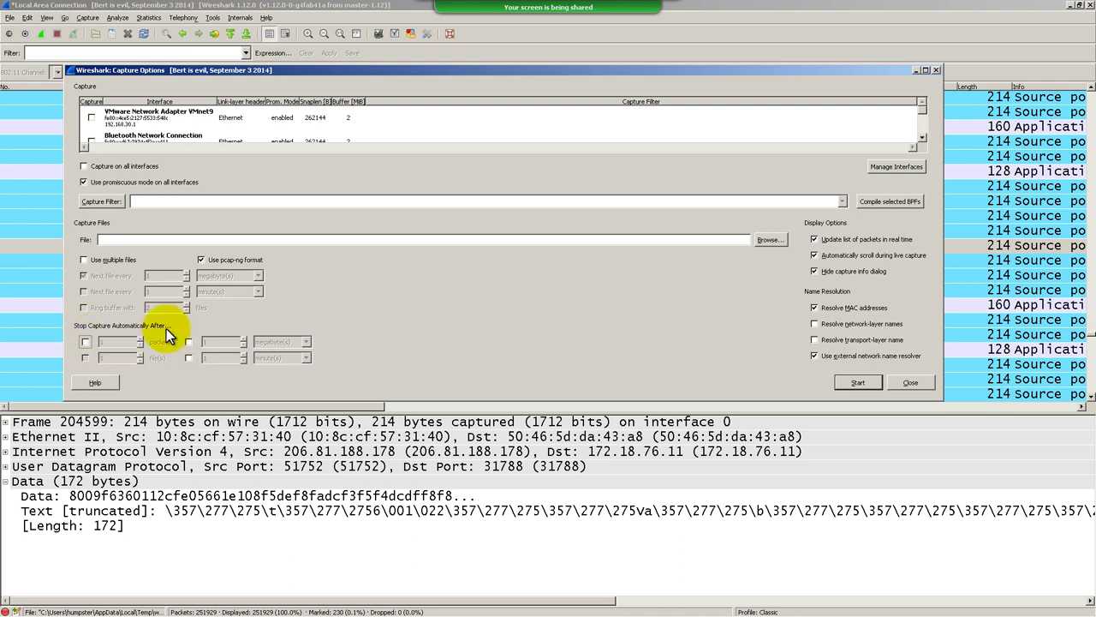
{"action": "left_click", "coordinate": [85, 341]}
{"action": "left_click", "coordinate": [117, 343]}
{"action": "type", "text": "0000"}
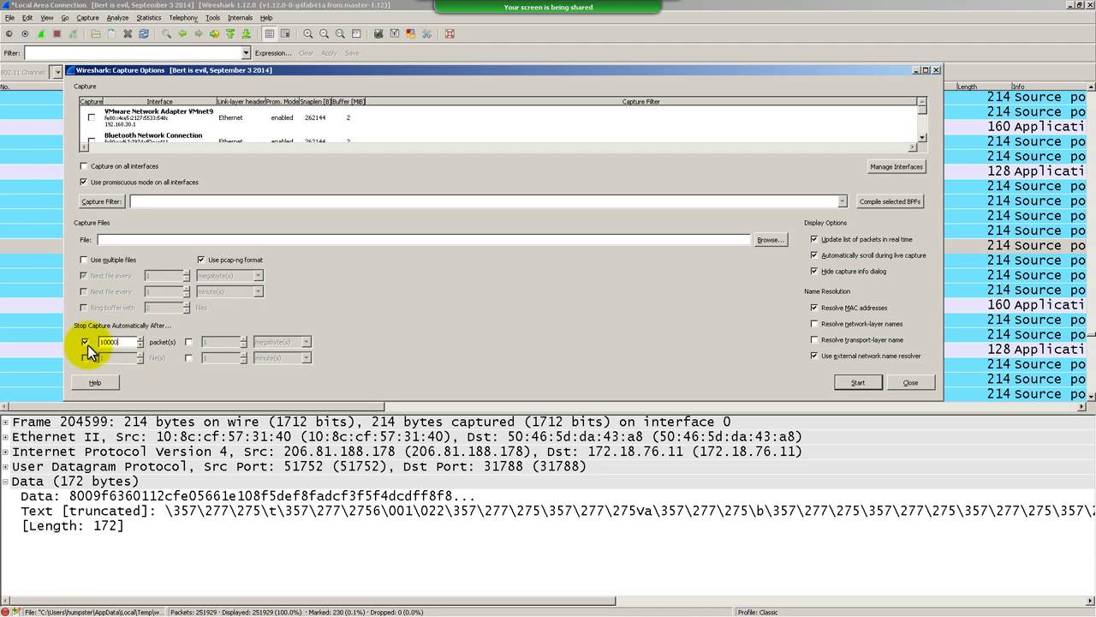
{"action": "left_click", "coordinate": [86, 342]}
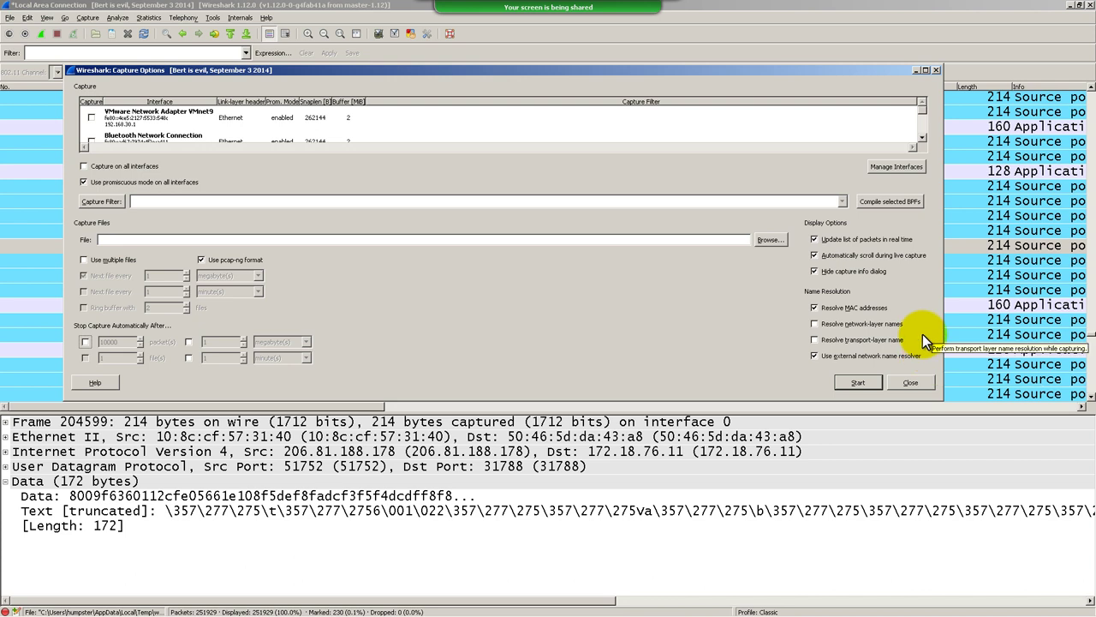
Turn off updating the list of packets in real time and close the capture options
{"action": "left_click", "coordinate": [871, 243]}
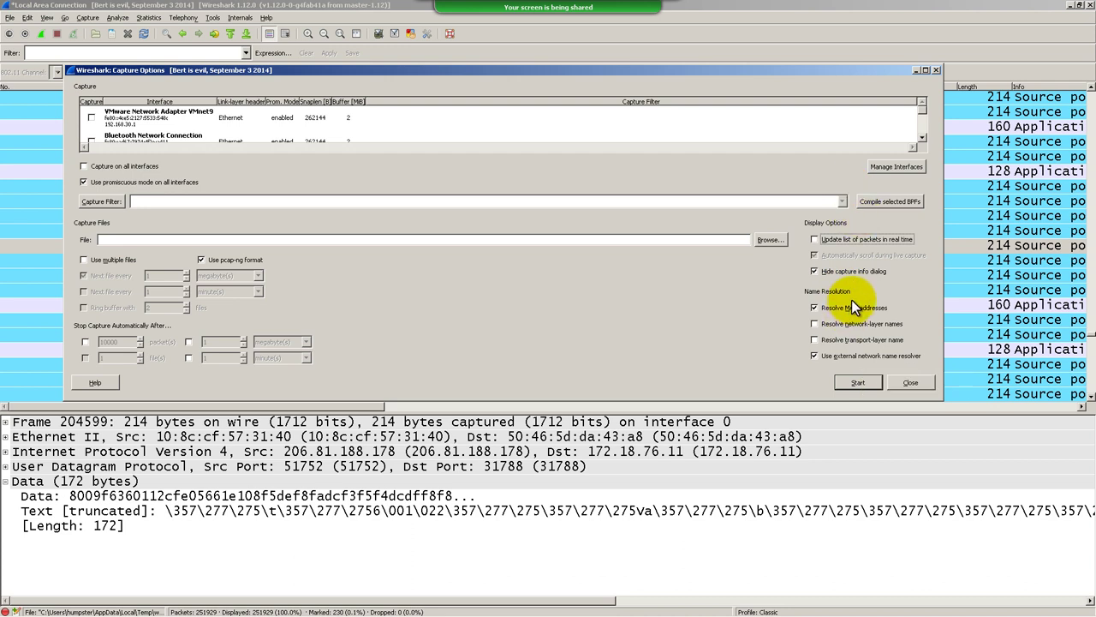
{"action": "left_click", "coordinate": [910, 382]}
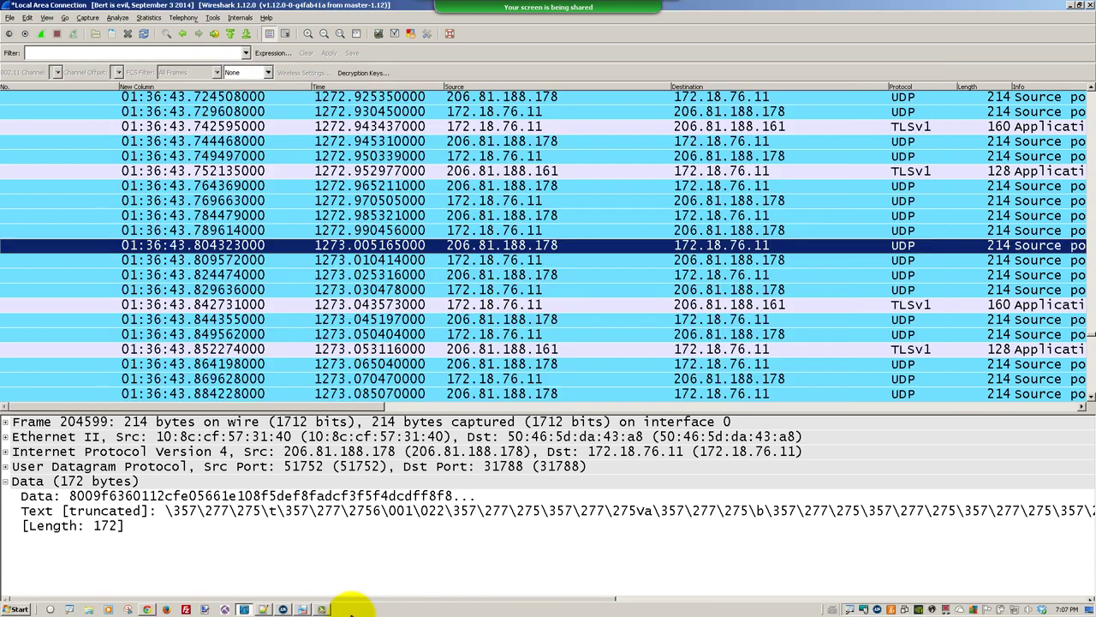
Switch to the WireShark WCNA course notes and highlight the "Firewall ACL Rules" bullet together with its sub-bullet
{"action": "key", "text": "alt+Tab"}
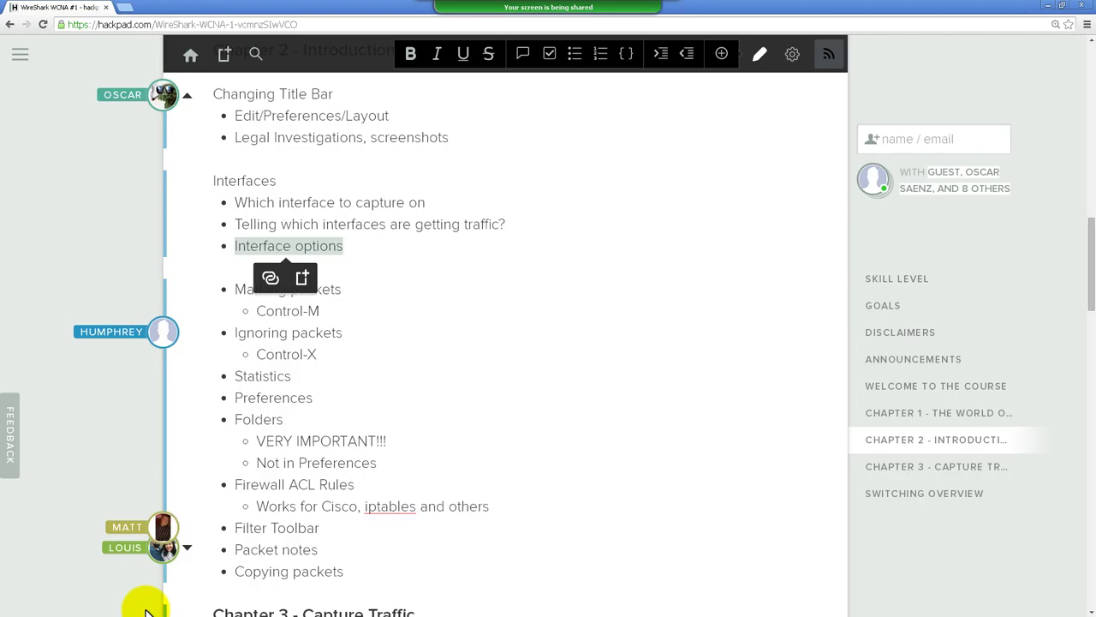
{"action": "left_click", "coordinate": [534, 390]}
{"action": "scroll", "coordinate": [540, 384], "scroll_direction": "down", "scroll_amount": 1}
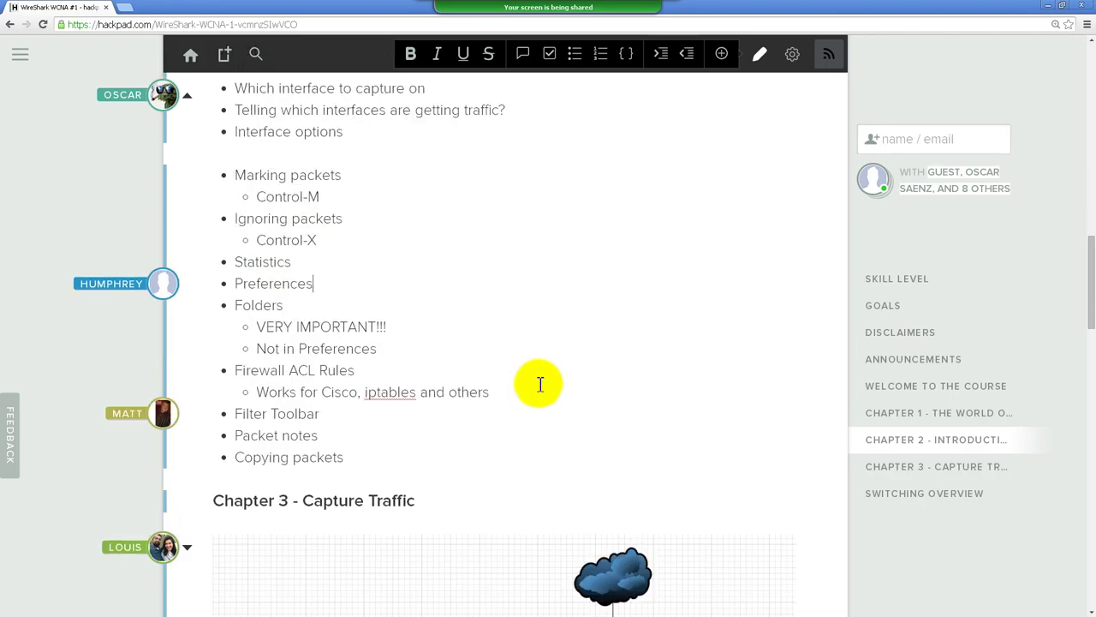
{"action": "scroll", "coordinate": [370, 232], "scroll_direction": "down", "scroll_amount": 1}
{"action": "scroll", "coordinate": [446, 246], "scroll_direction": "down", "scroll_amount": 1}
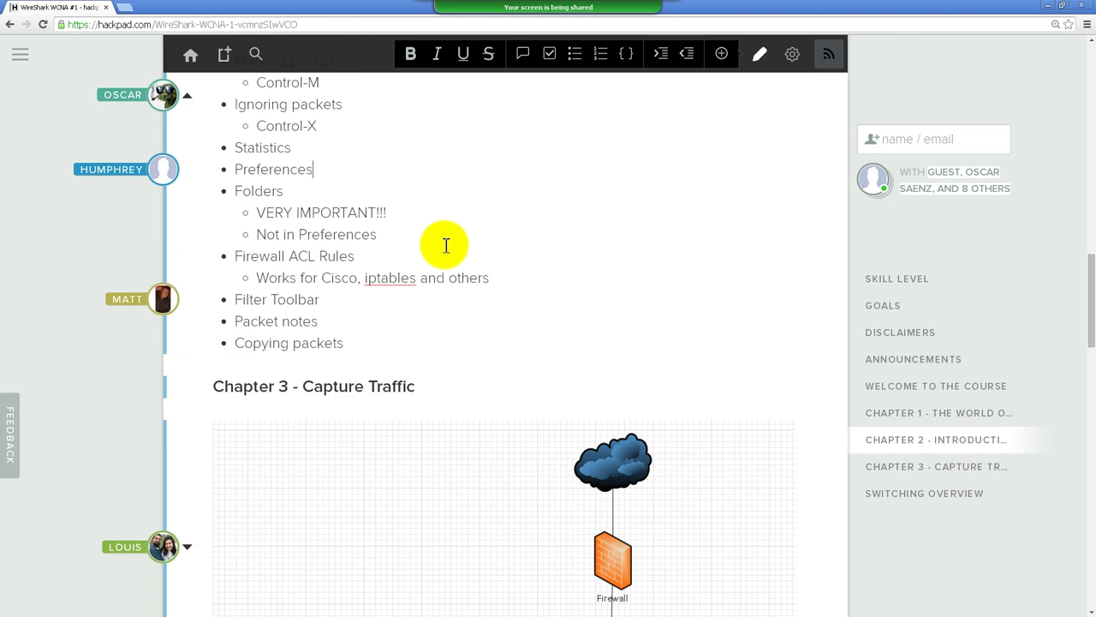
{"action": "scroll", "coordinate": [342, 214], "scroll_direction": "down", "scroll_amount": 1}
{"action": "left_click", "coordinate": [238, 199]}
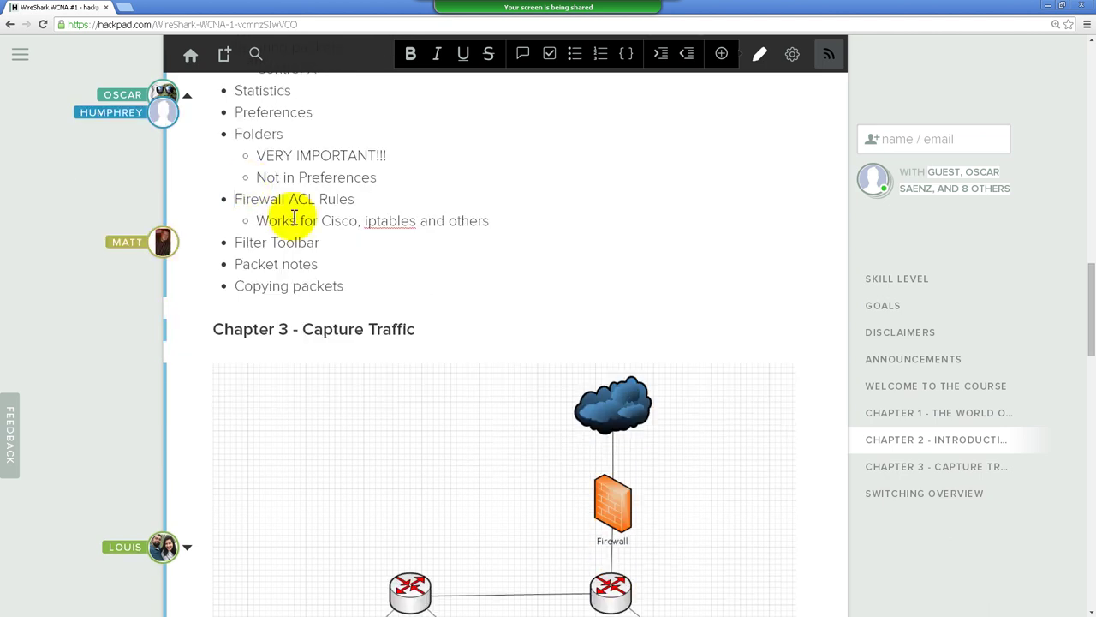
{"action": "left_click", "coordinate": [565, 226], "text": "shift"}
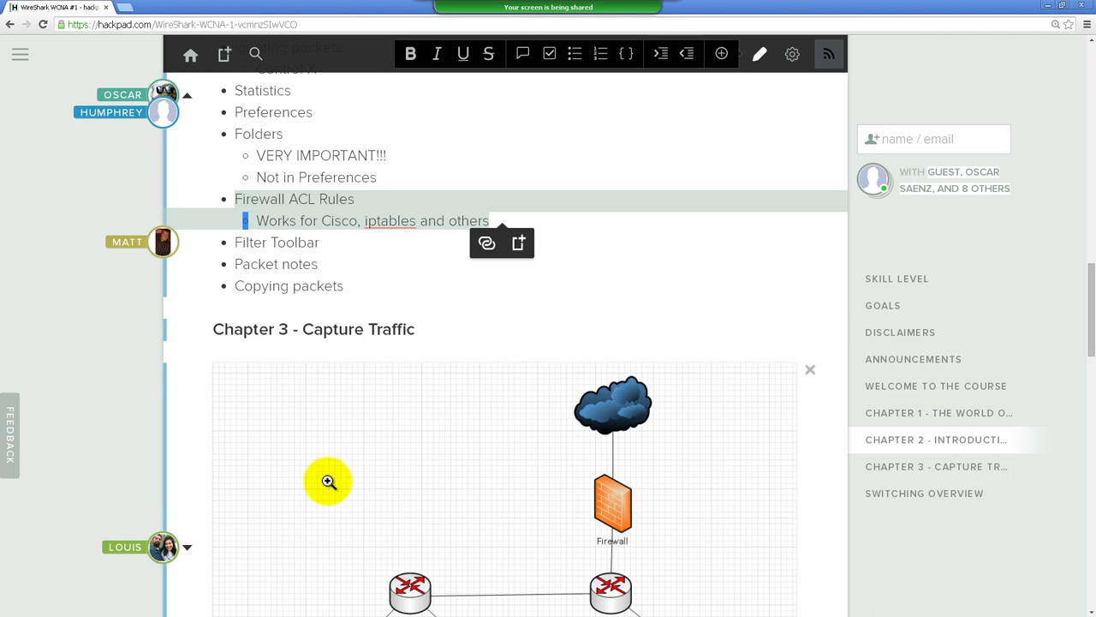
Switch to Wireshark and apply the display filter "ospf" to the capture
{"action": "key", "text": "alt+Tab"}
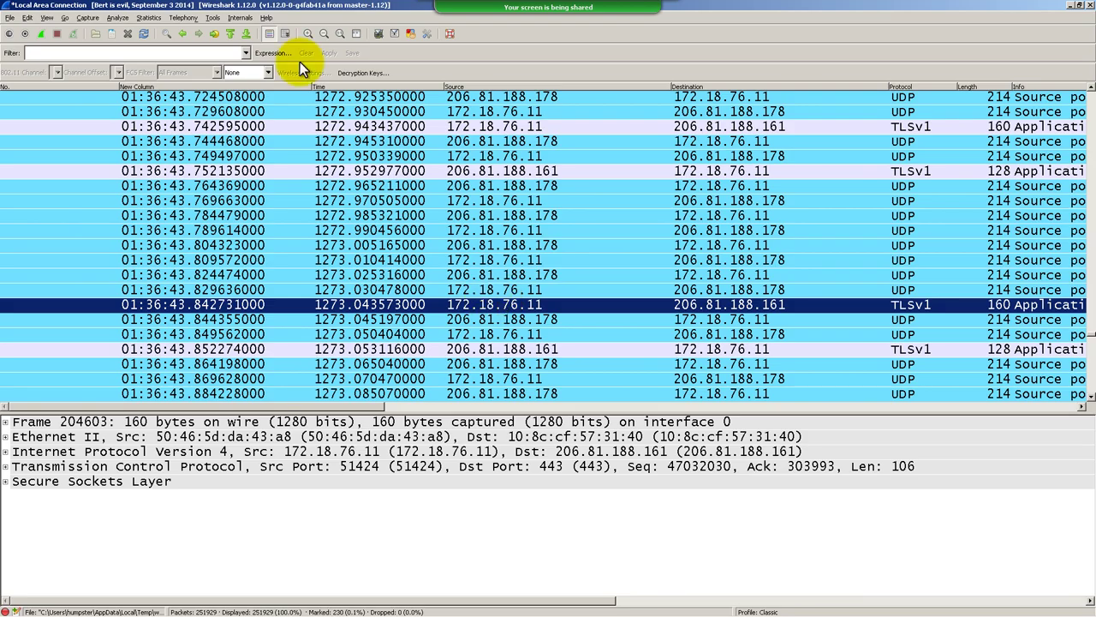
{"action": "left_click", "coordinate": [178, 52]}
{"action": "type", "text": "ospf"}
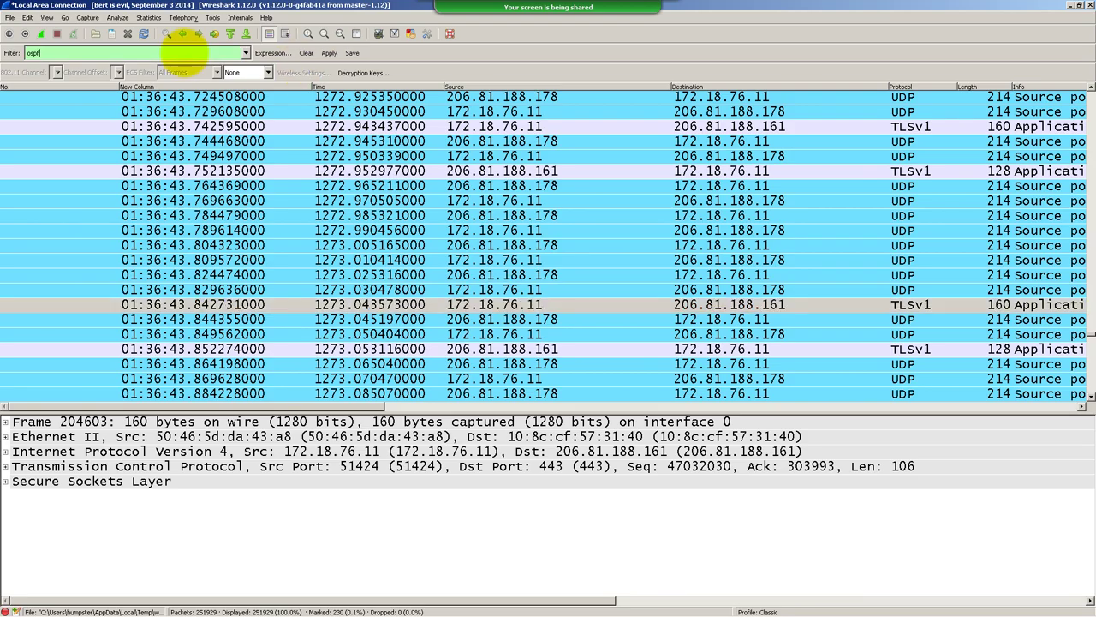
{"action": "key", "text": "Return"}
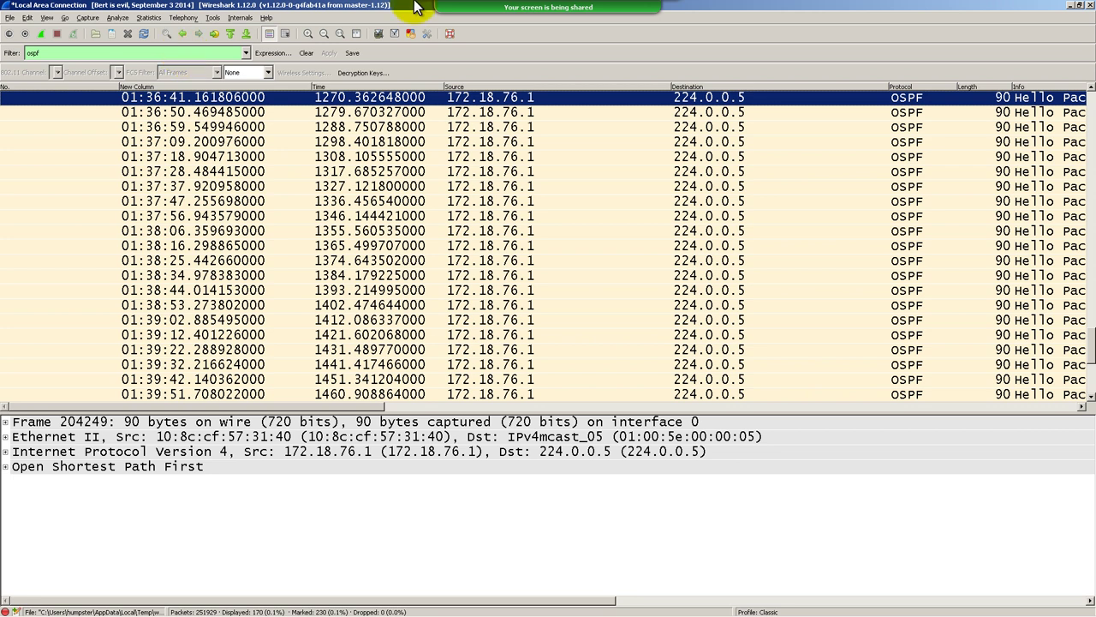
Go through the OSPF hello packets in the filtered list, moving down and back up from packet to packet
{"action": "left_click", "coordinate": [427, 200]}
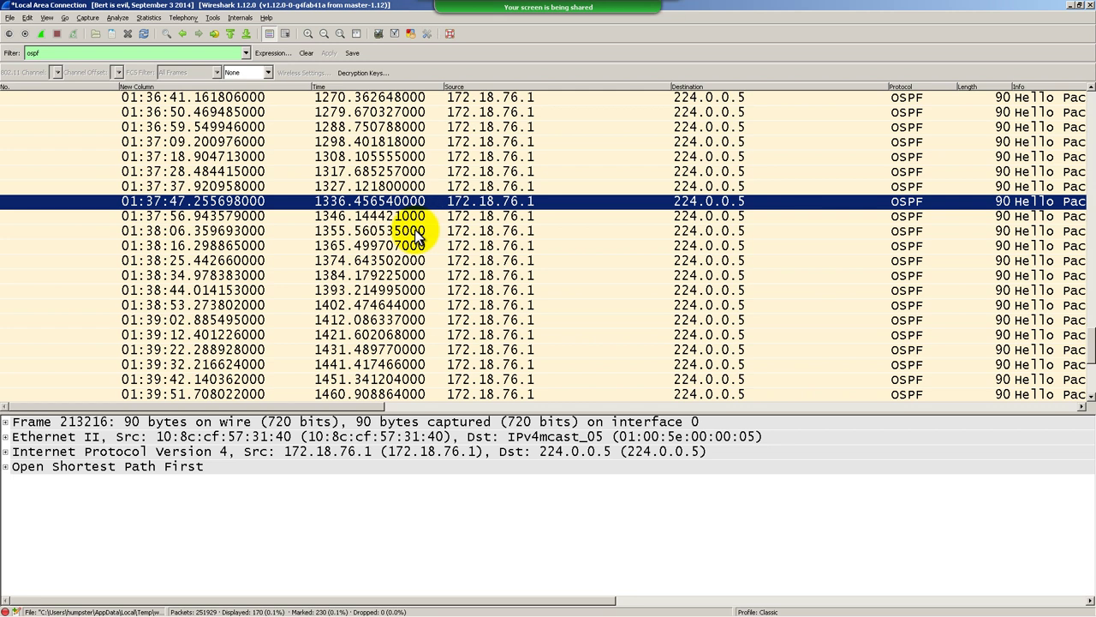
{"action": "key", "text": "Down"}
{"action": "key", "text": "Down"}
{"action": "key", "text": "Down"}
{"action": "key", "text": "Down"}
{"action": "key", "text": "Down"}
{"action": "key", "text": "Down"}
{"action": "key", "text": "Down"}
{"action": "key", "text": "Down"}
{"action": "key", "text": "Down"}
{"action": "key", "text": "Up"}
{"action": "key", "text": "Up"}
{"action": "key", "text": "Up"}
{"action": "key", "text": "Up"}
{"action": "key", "text": "Up"}
{"action": "key", "text": "Up"}
{"action": "key", "text": "Up"}
{"action": "key", "text": "Up"}
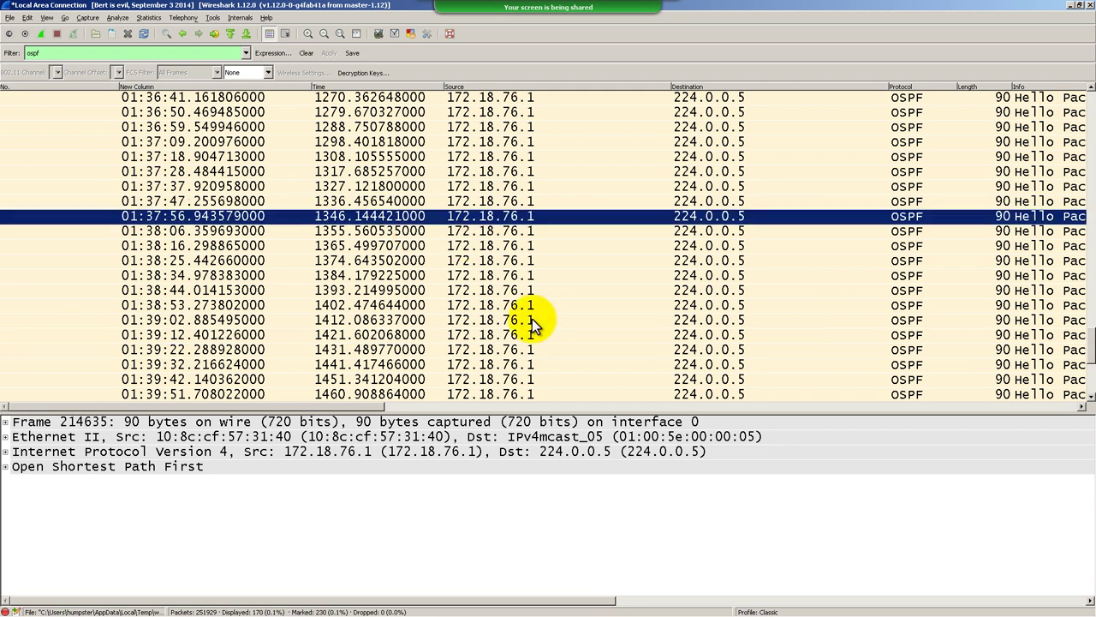
{"action": "key", "text": "Up"}
{"action": "key", "text": "Up"}
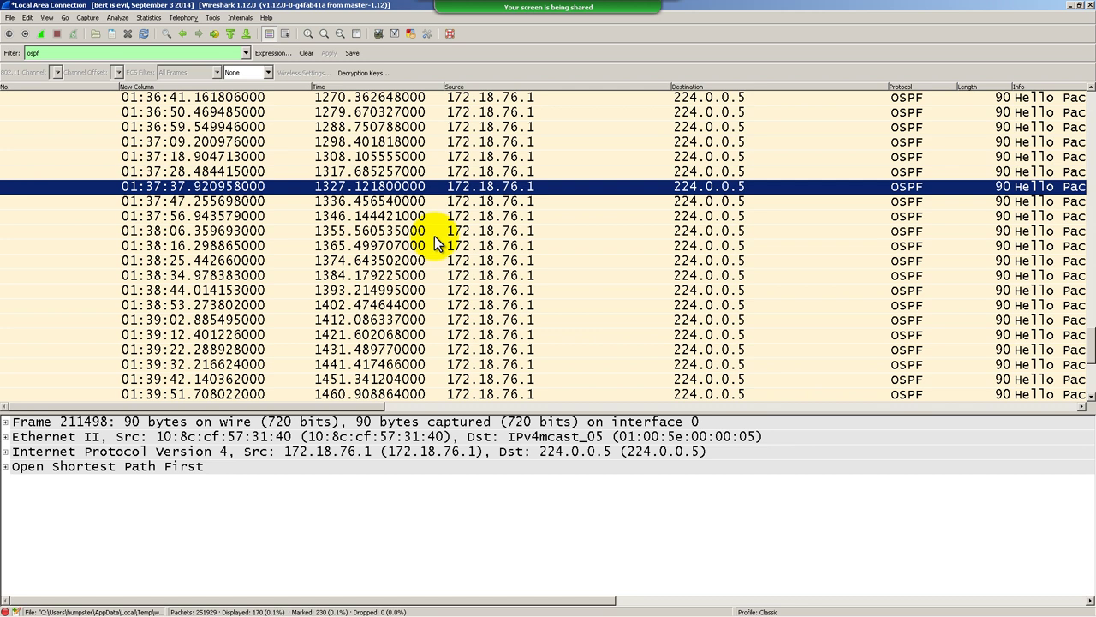
Select the OSPF packet at time 1346.144421000, open Firewall ACL Rules for it, and enlarge and reposition the dialog
{"action": "left_click", "coordinate": [381, 217]}
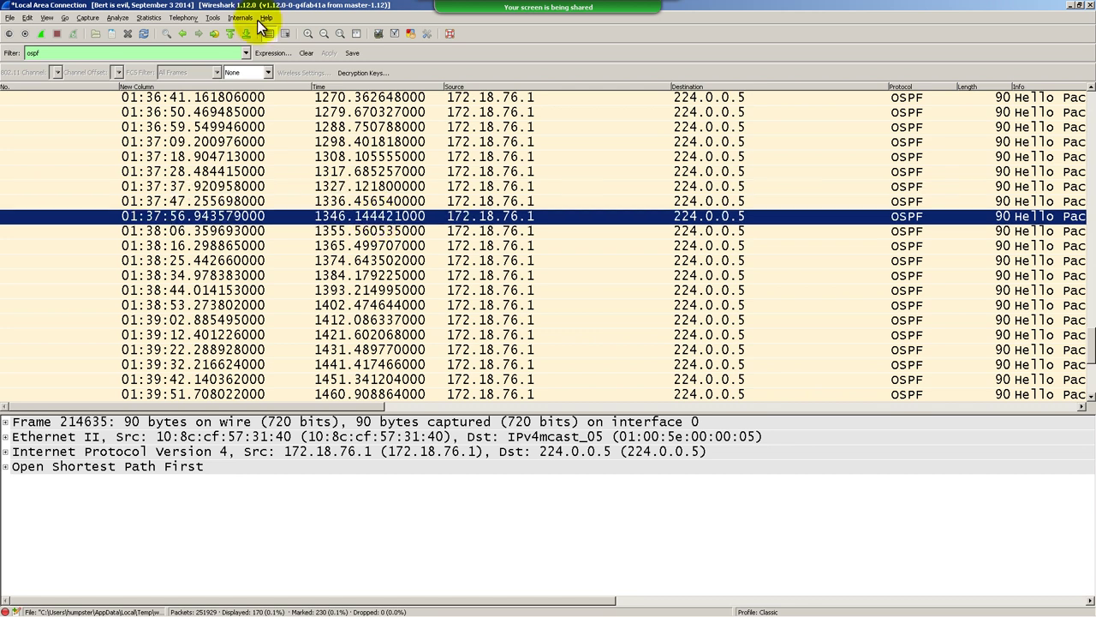
{"action": "left_click", "coordinate": [214, 18]}
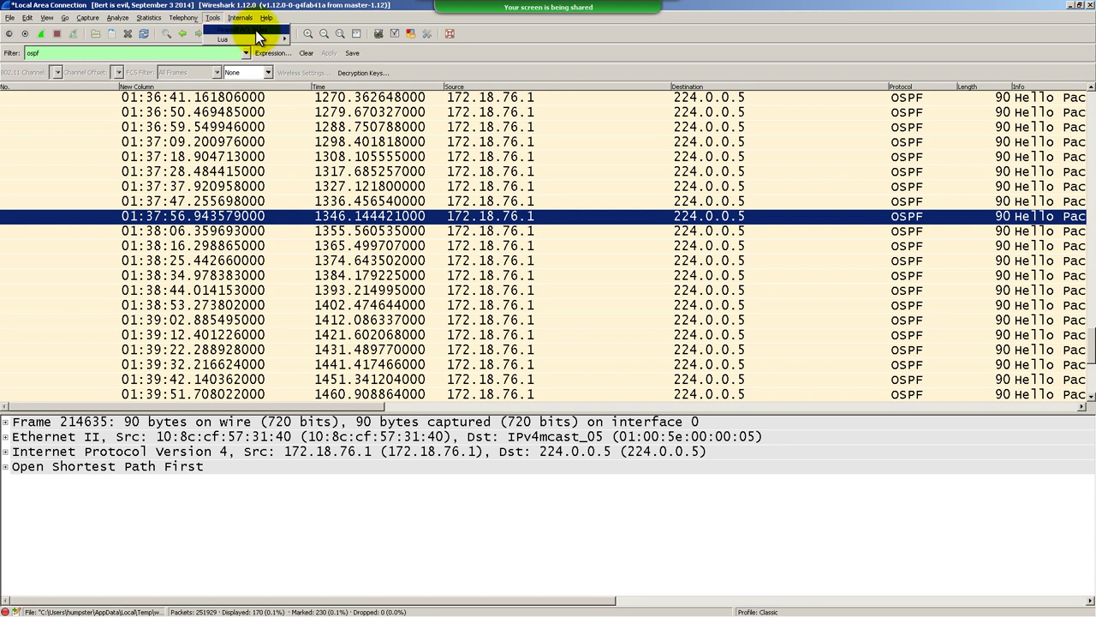
{"action": "left_click", "coordinate": [255, 30]}
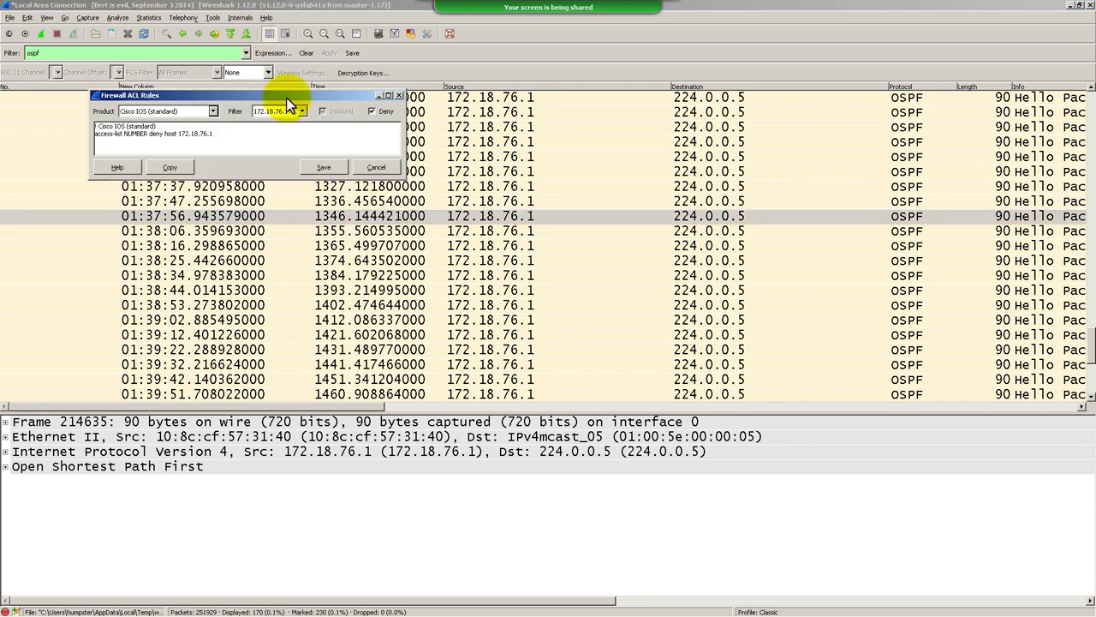
{"action": "left_click_drag", "start_coordinate": [286, 97], "coordinate": [492, 120]}
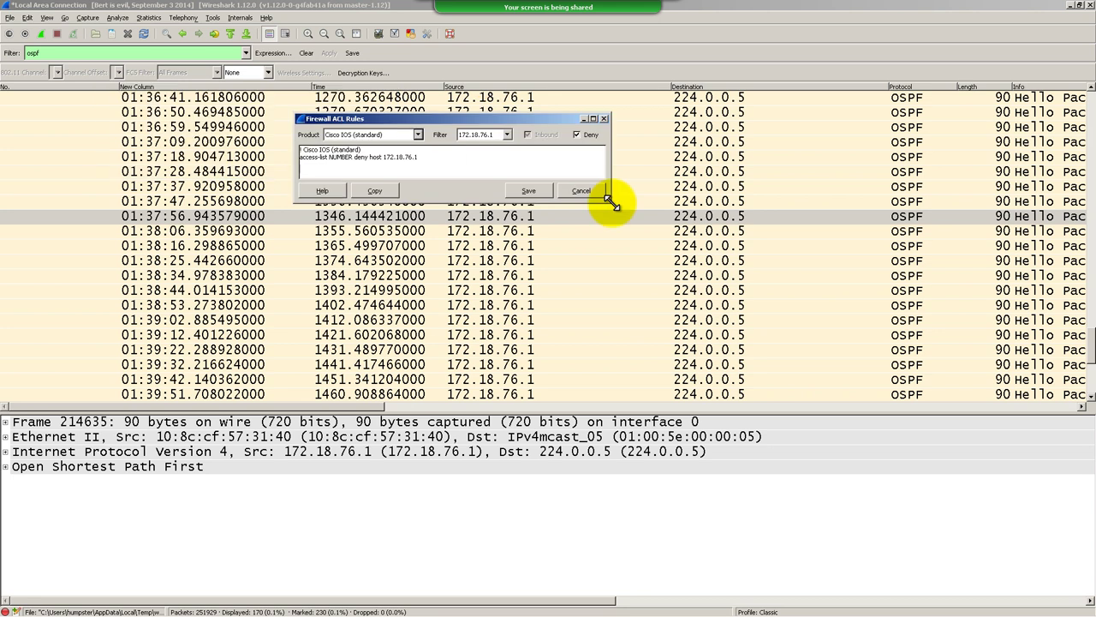
{"action": "left_click_drag", "start_coordinate": [610, 203], "coordinate": [1000, 386]}
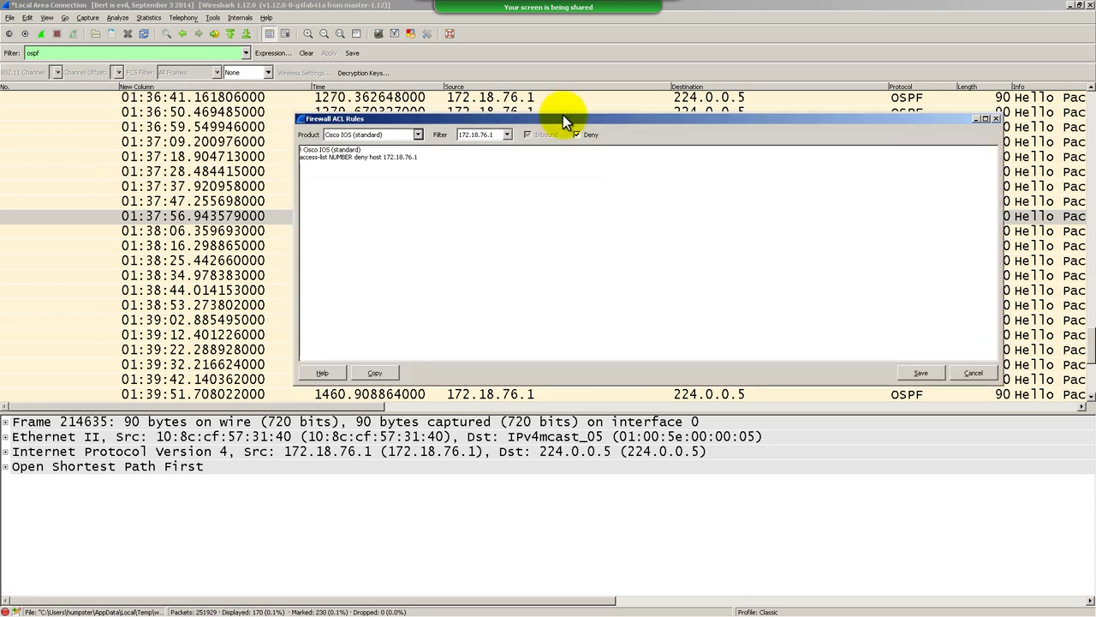
{"action": "left_click_drag", "start_coordinate": [562, 115], "coordinate": [454, 121]}
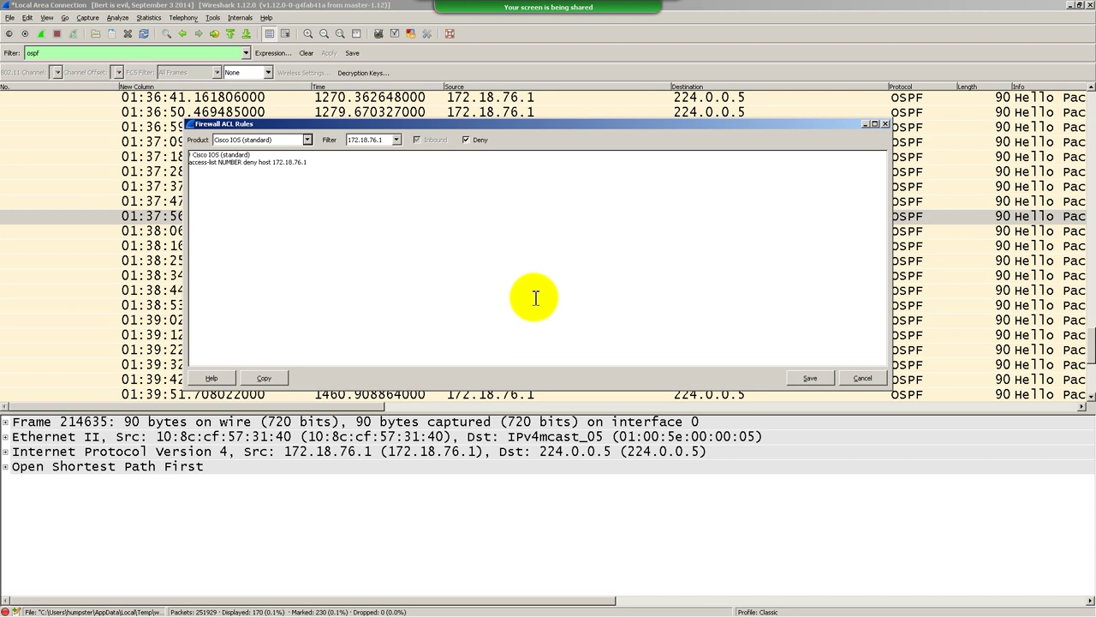
Set the firewall product to Cisco IOS (extended) and highlight the generated access-list line
{"action": "left_click", "coordinate": [308, 141]}
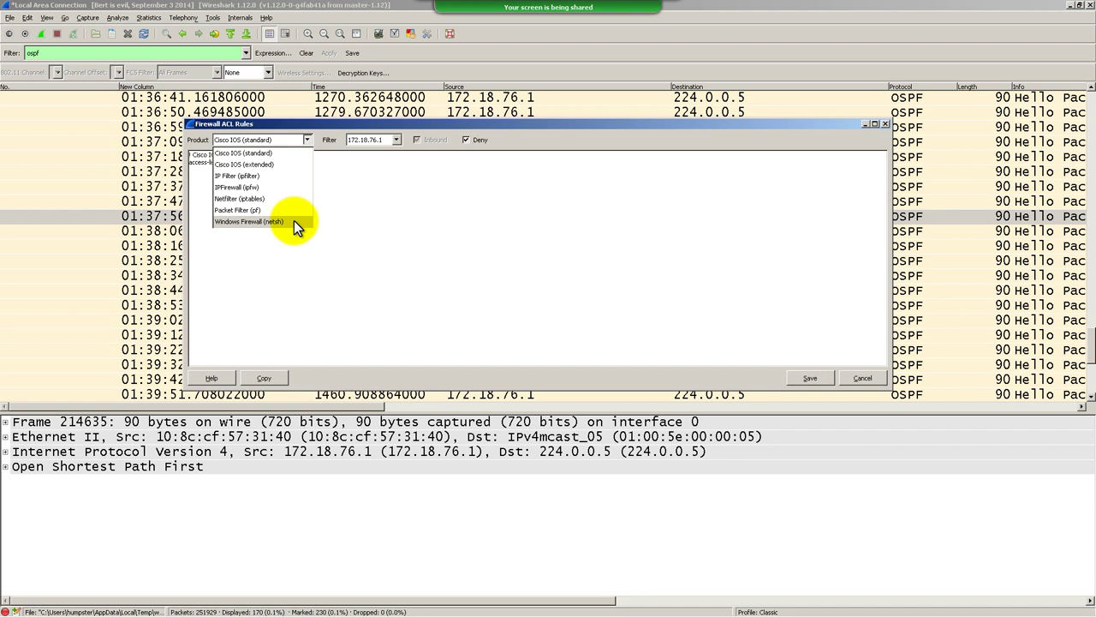
{"action": "left_click", "coordinate": [276, 163]}
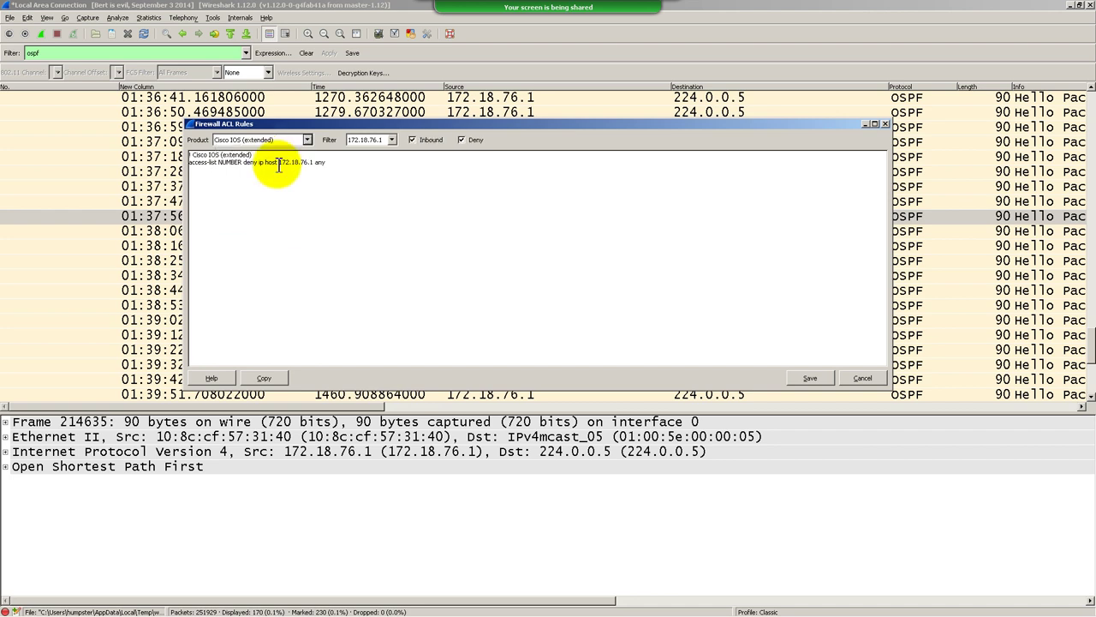
{"action": "triple_click", "coordinate": [186, 161]}
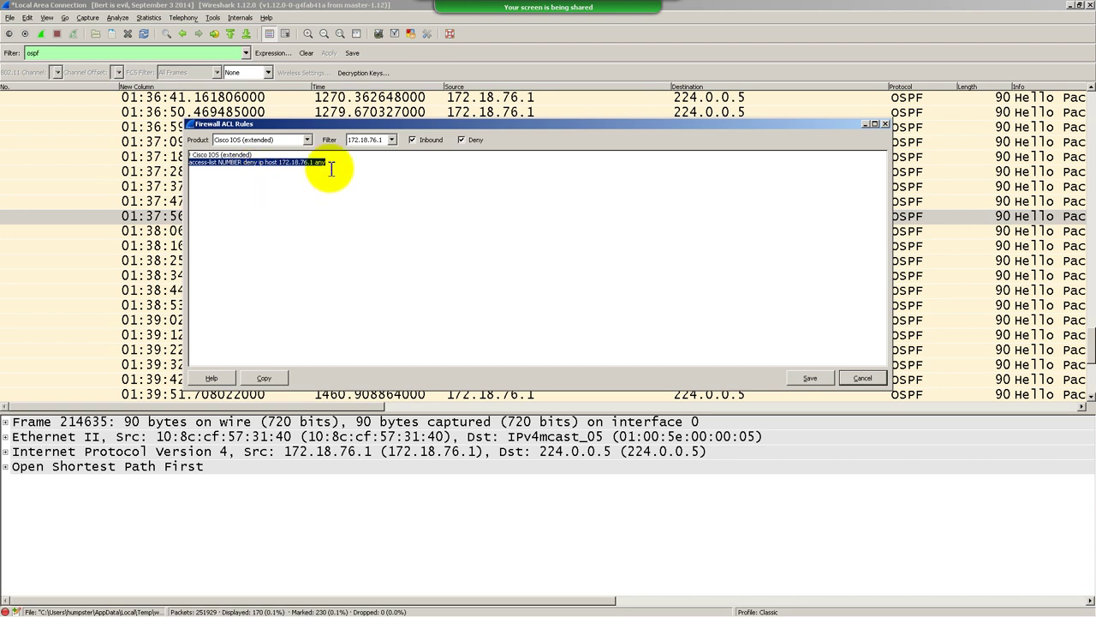
Check the addresses available as the rule's filter, keep 172.18.76.1, and close the Firewall ACL Rules without saving
{"action": "left_click", "coordinate": [391, 140]}
{"action": "left_click", "coordinate": [387, 153]}
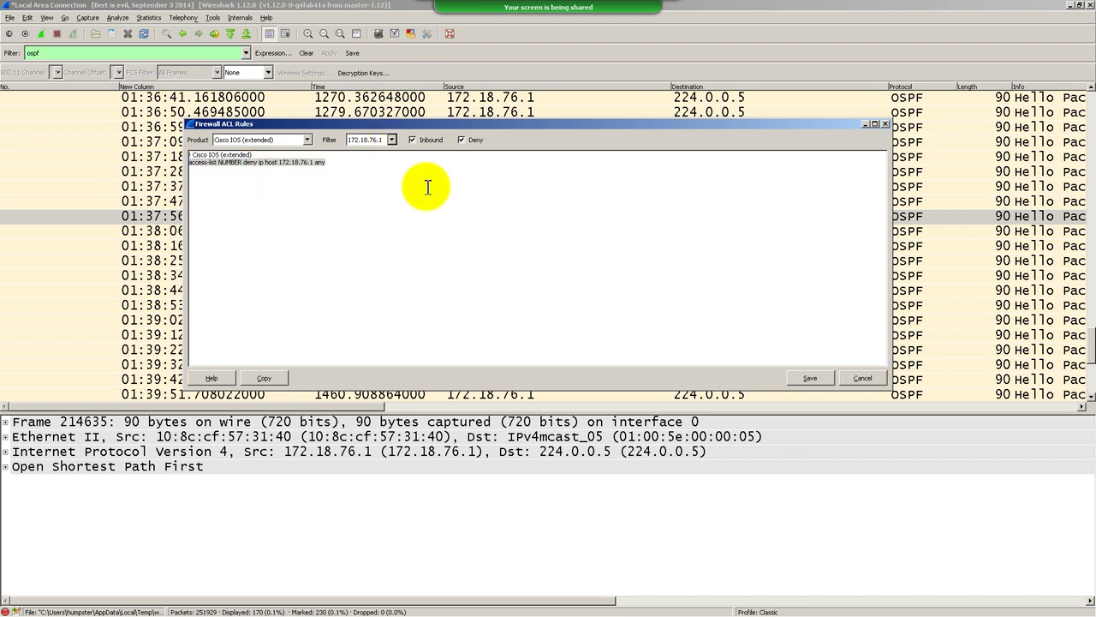
{"action": "left_click", "coordinate": [391, 141]}
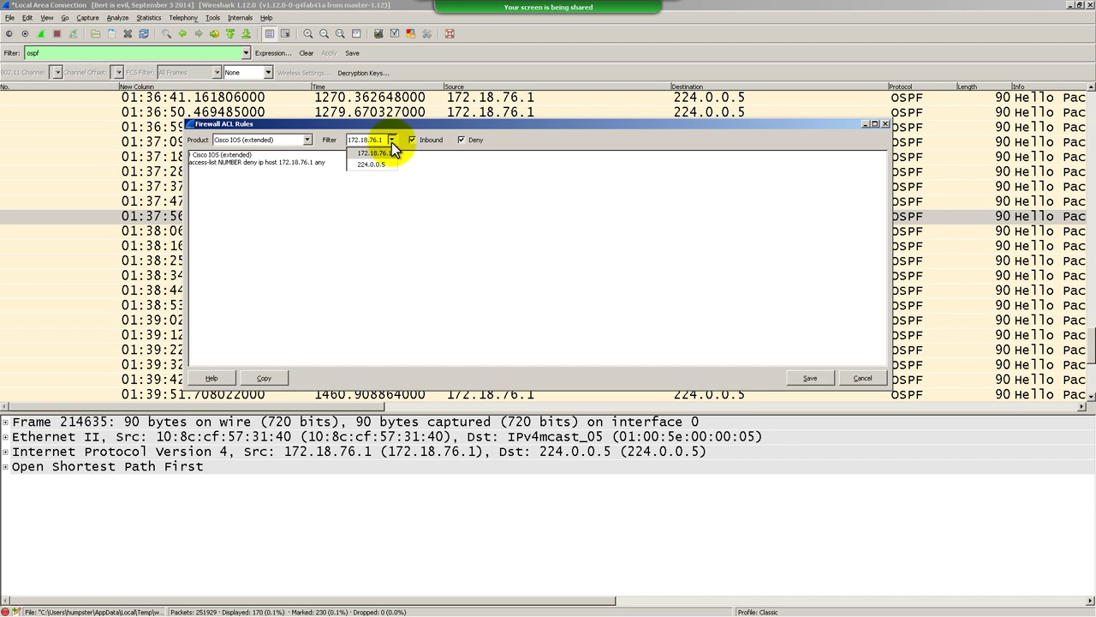
{"action": "left_click", "coordinate": [391, 143]}
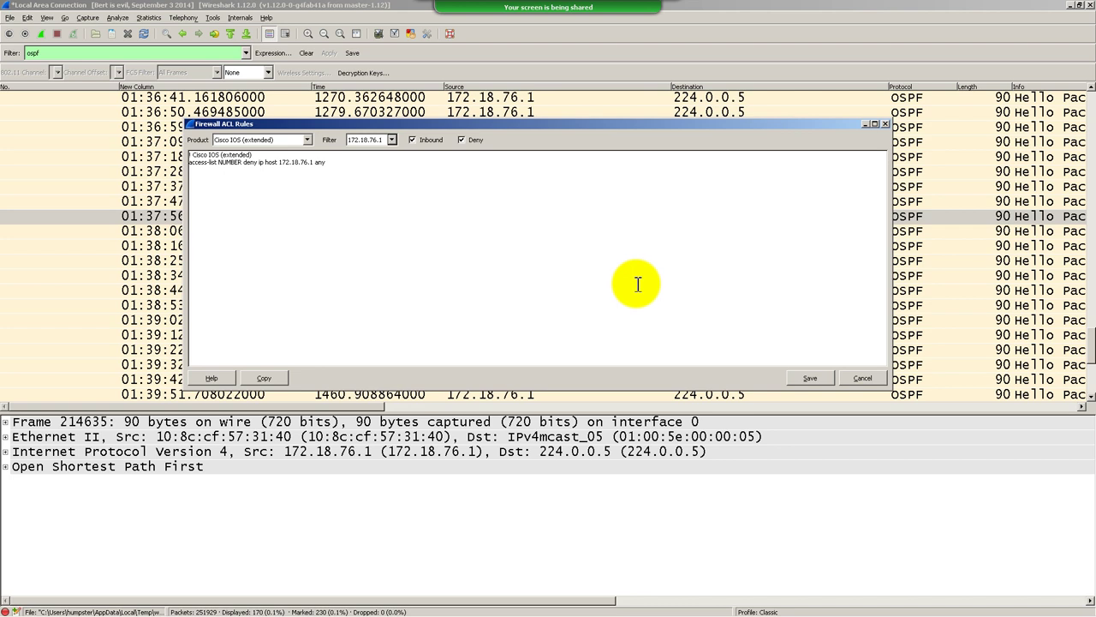
{"action": "left_click", "coordinate": [884, 382]}
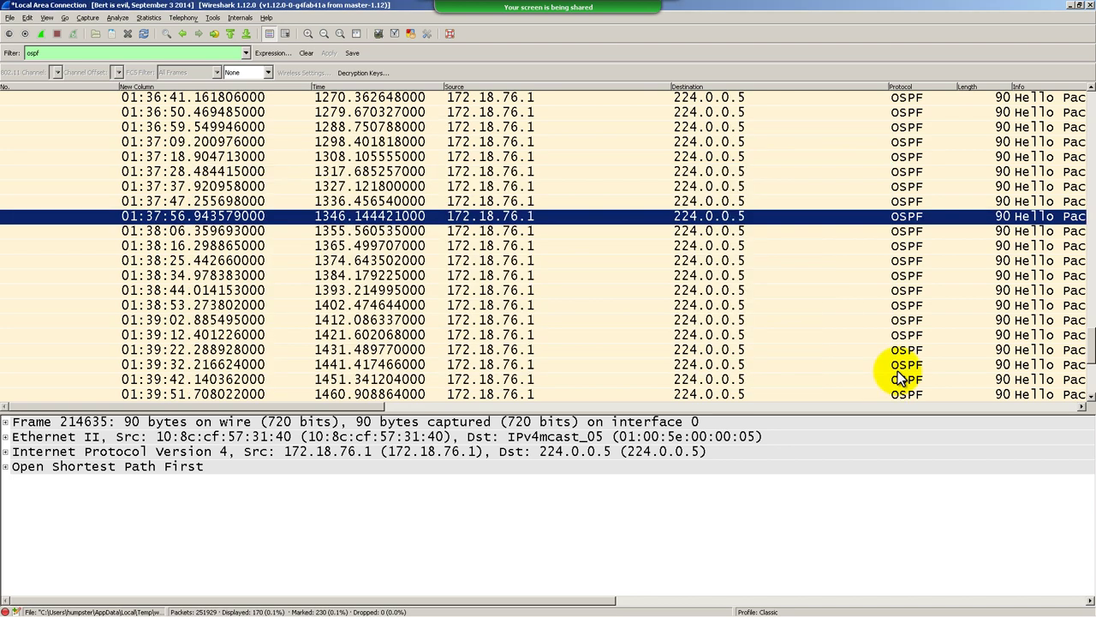
Replace the display filter with "dns" and select the MDNS packet at time 1395.020620000
{"action": "double_click", "coordinate": [64, 54]}
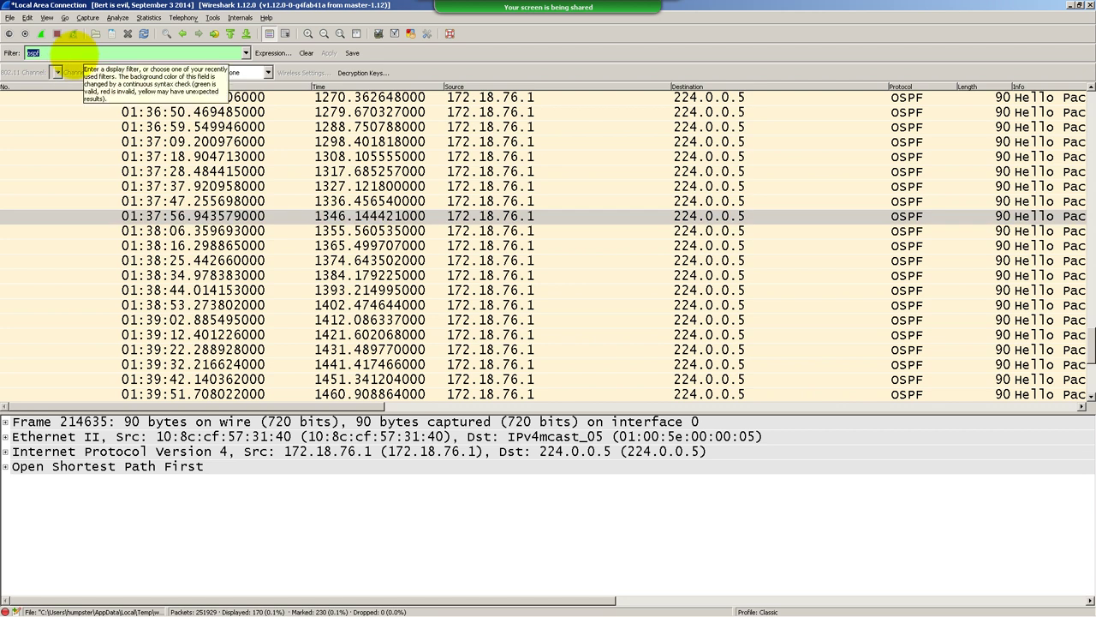
{"action": "type", "text": "dns"}
{"action": "key", "text": "Return"}
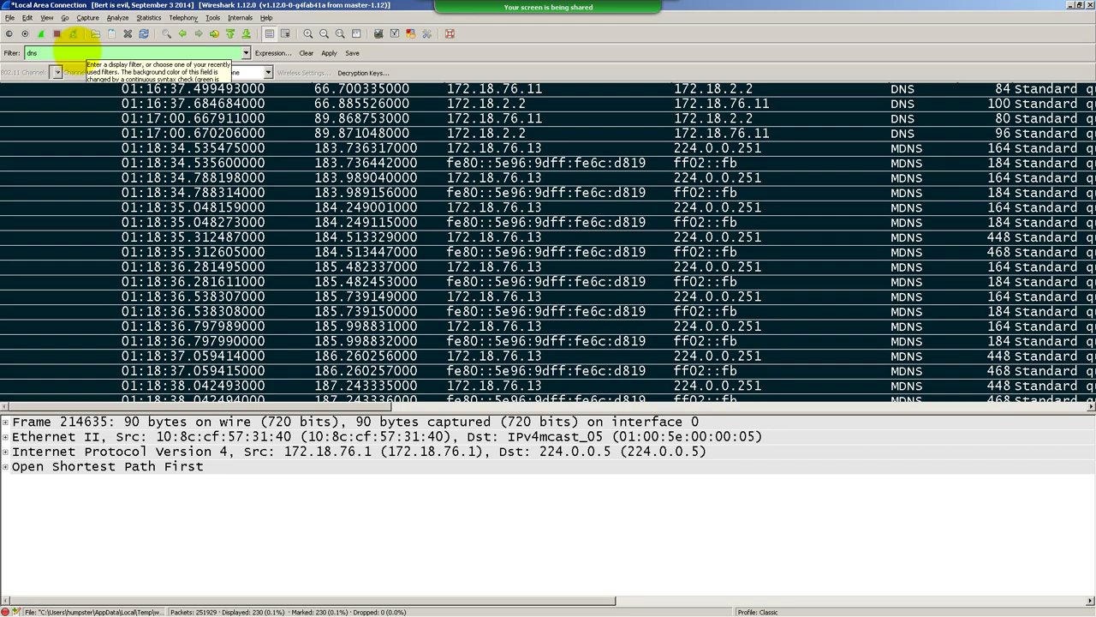
{"action": "left_click", "coordinate": [294, 279]}
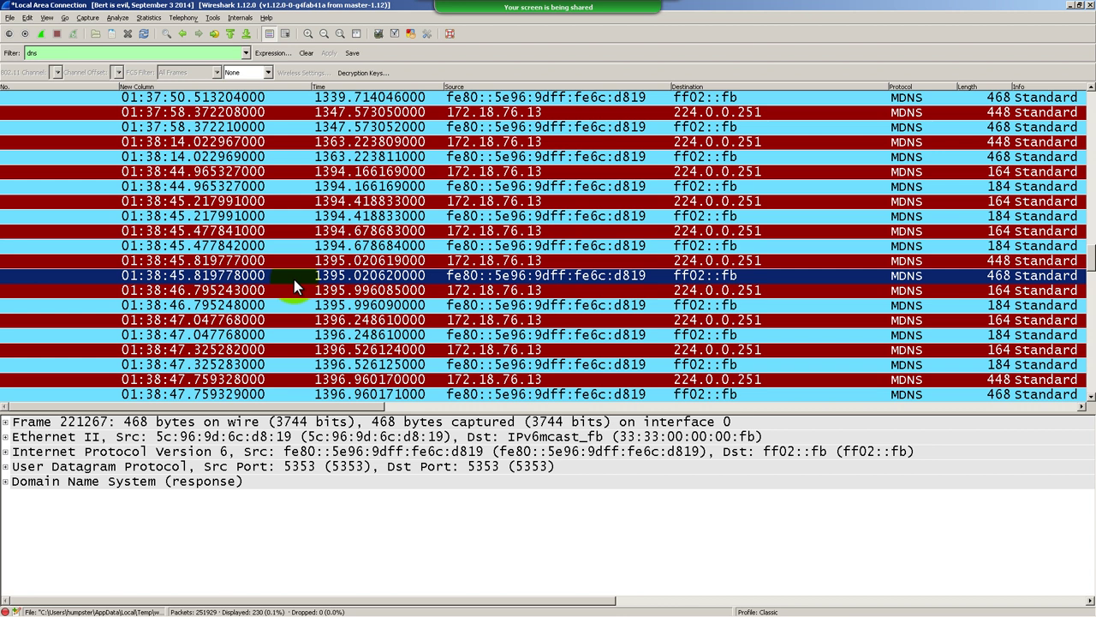
Select the MDNS packet at time 1395.020620000, generate its firewall ACL rule for Cisco IOS (extended), and enlarge the rules dialog
{"action": "left_click", "coordinate": [293, 246]}
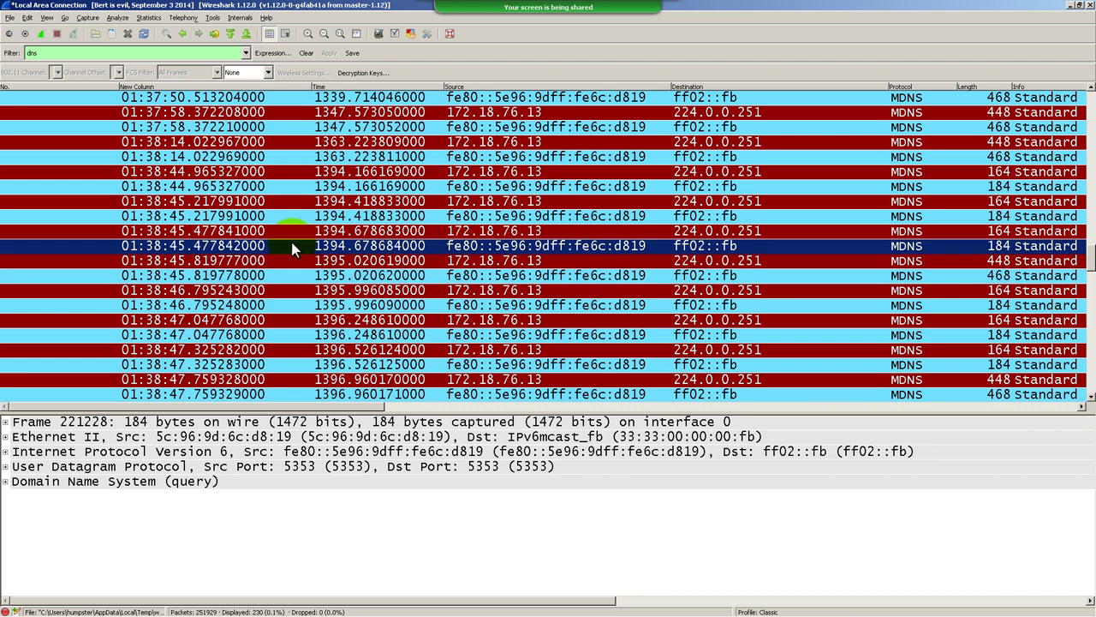
{"action": "left_click", "coordinate": [514, 275]}
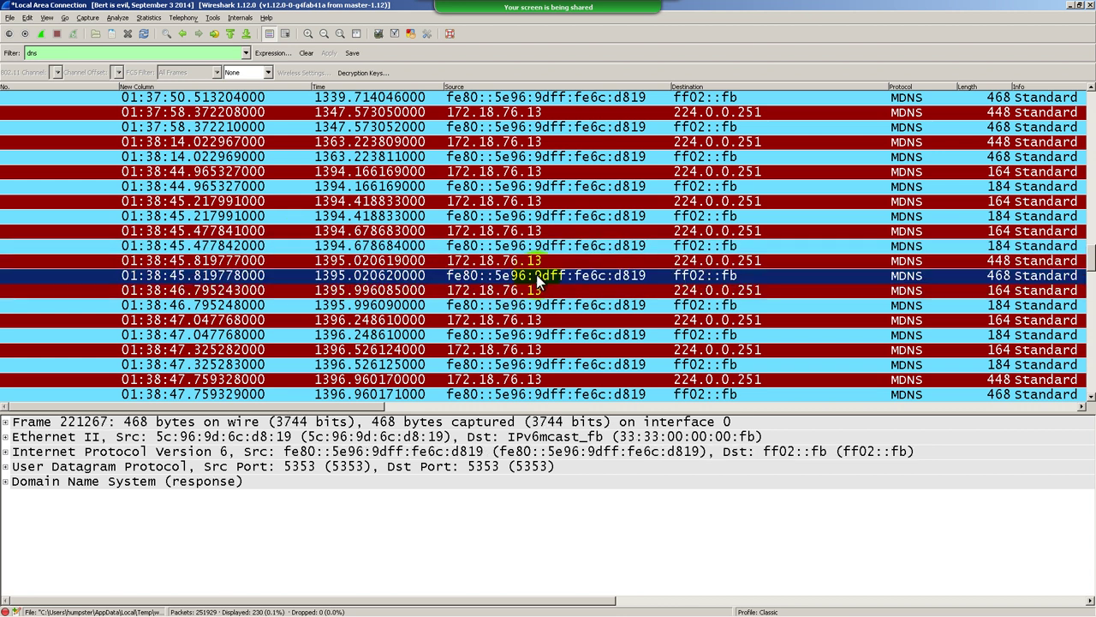
{"action": "left_click", "coordinate": [210, 18]}
{"action": "left_click", "coordinate": [221, 31]}
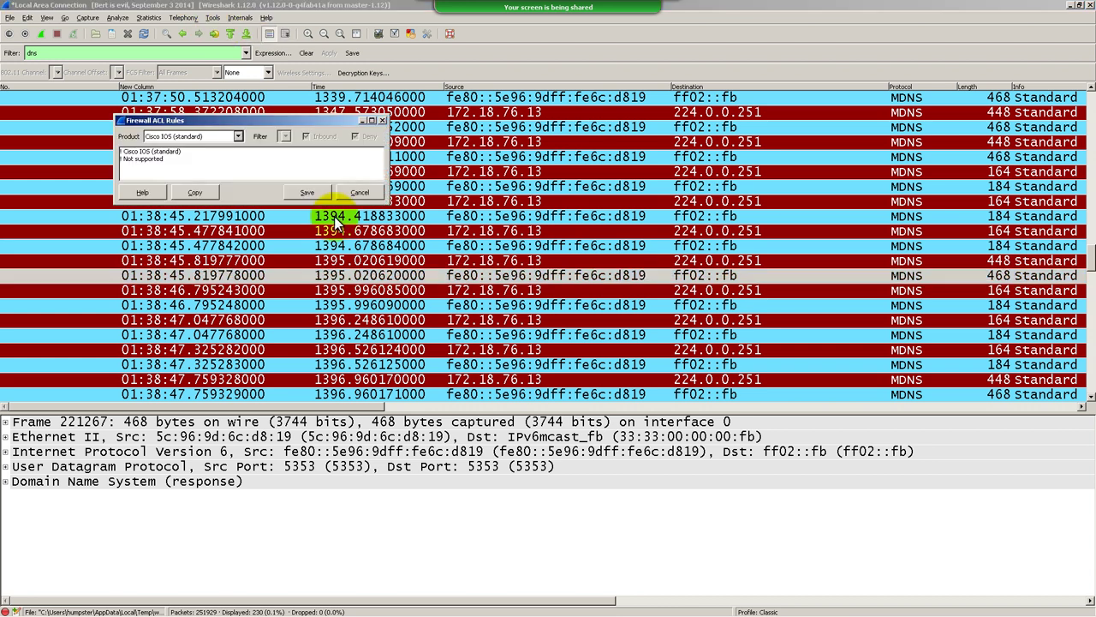
{"action": "left_click", "coordinate": [239, 136]}
{"action": "left_click", "coordinate": [245, 163]}
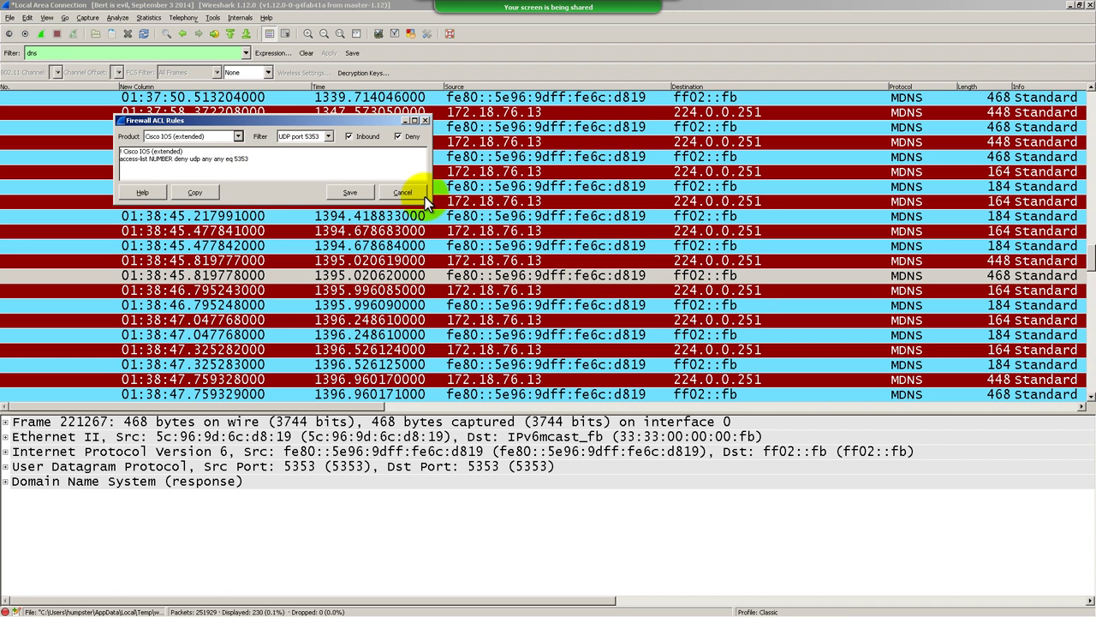
{"action": "left_click_drag", "start_coordinate": [429, 203], "coordinate": [809, 387]}
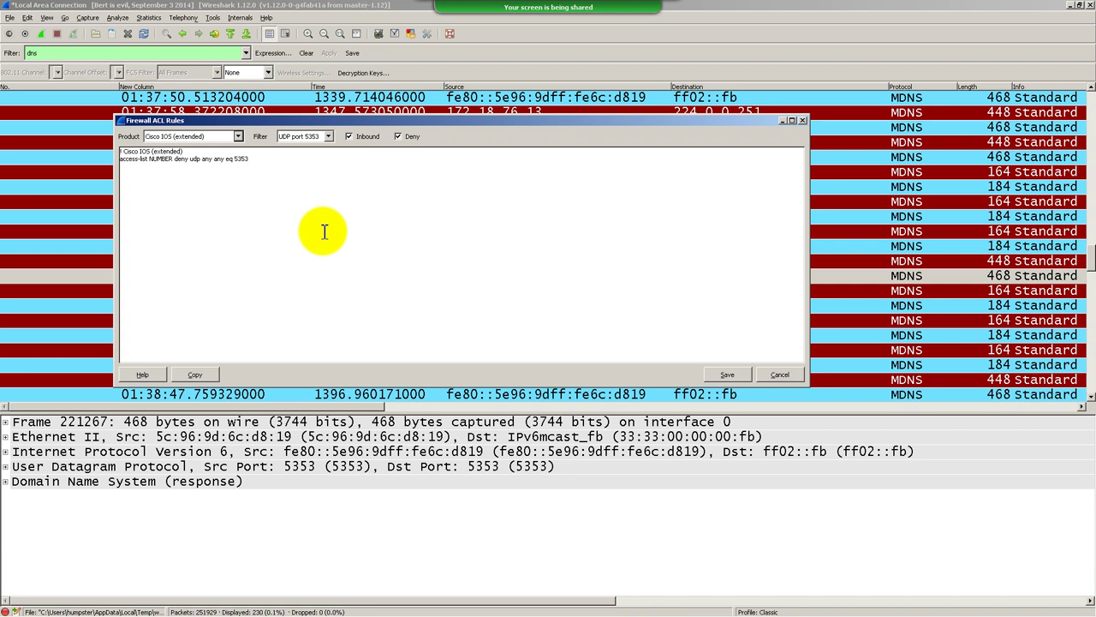
Change the firewall product to Netfilter (iptables) and copy the generated rule
{"action": "left_click", "coordinate": [239, 137]}
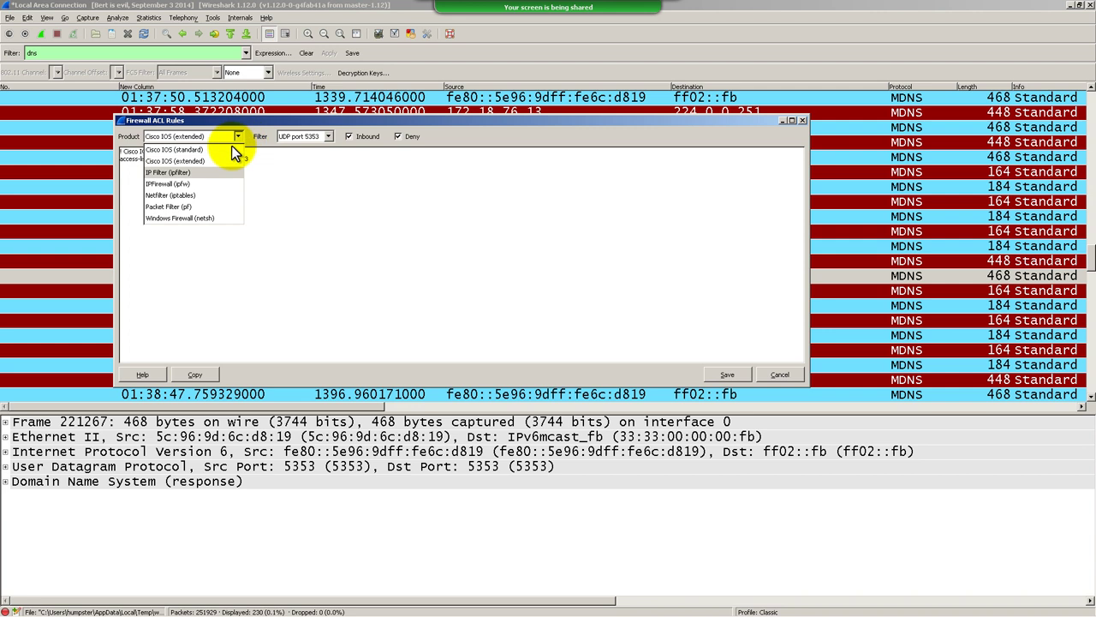
{"action": "left_click", "coordinate": [216, 198]}
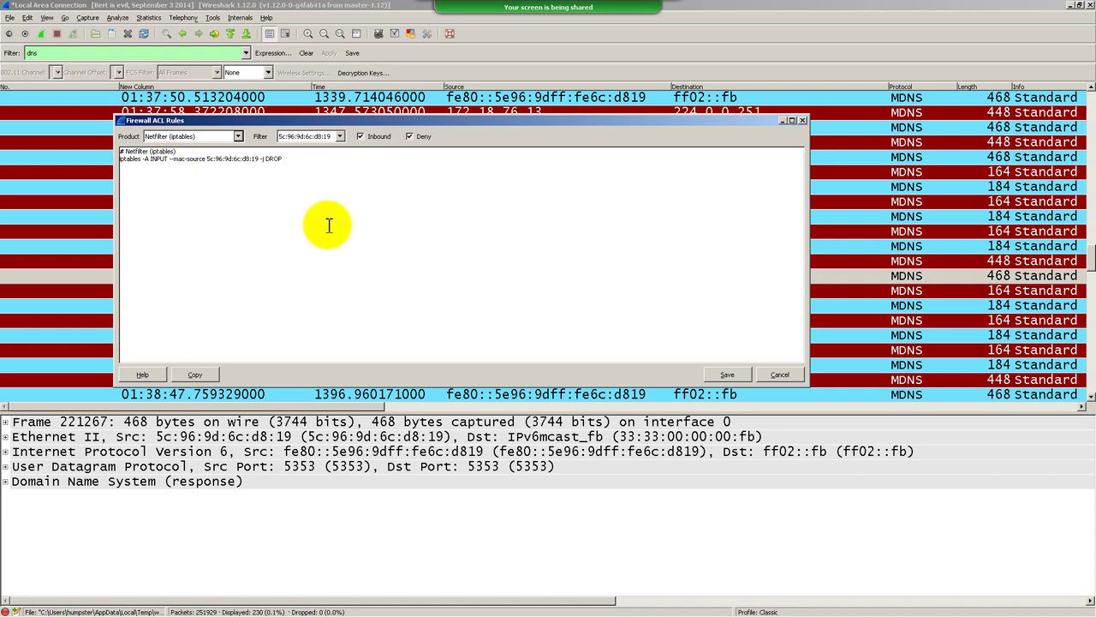
{"action": "left_click", "coordinate": [207, 369]}
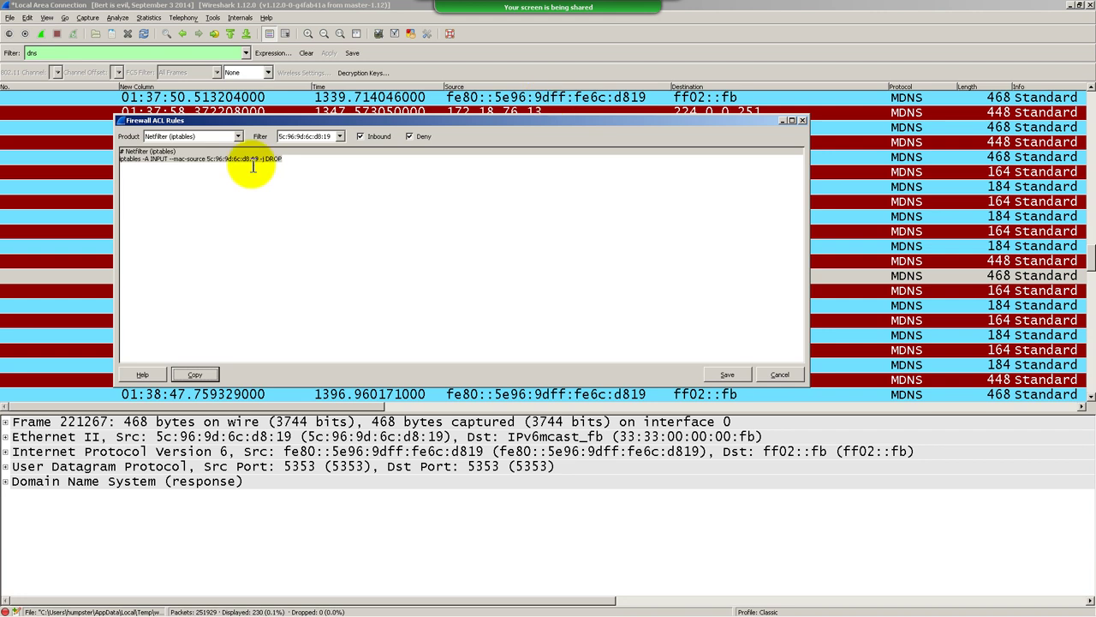
Set the firewall product back to Cisco IOS (extended), highlight the whole rule text, and close the Firewall ACL Rules without saving
{"action": "left_click", "coordinate": [238, 137]}
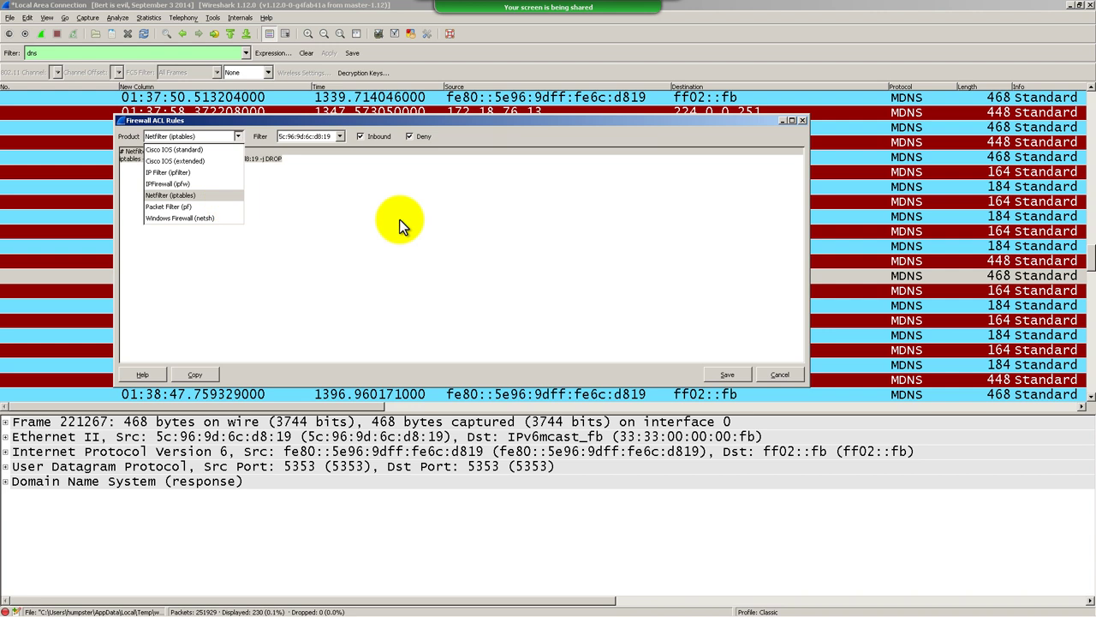
{"action": "left_click", "coordinate": [230, 137]}
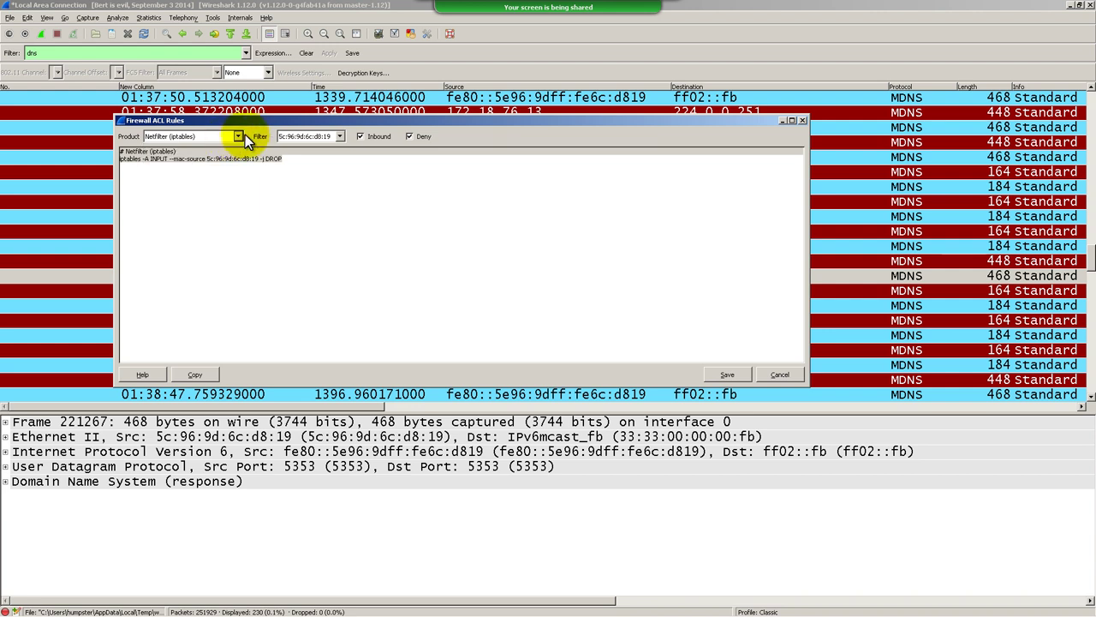
{"action": "left_click", "coordinate": [238, 136]}
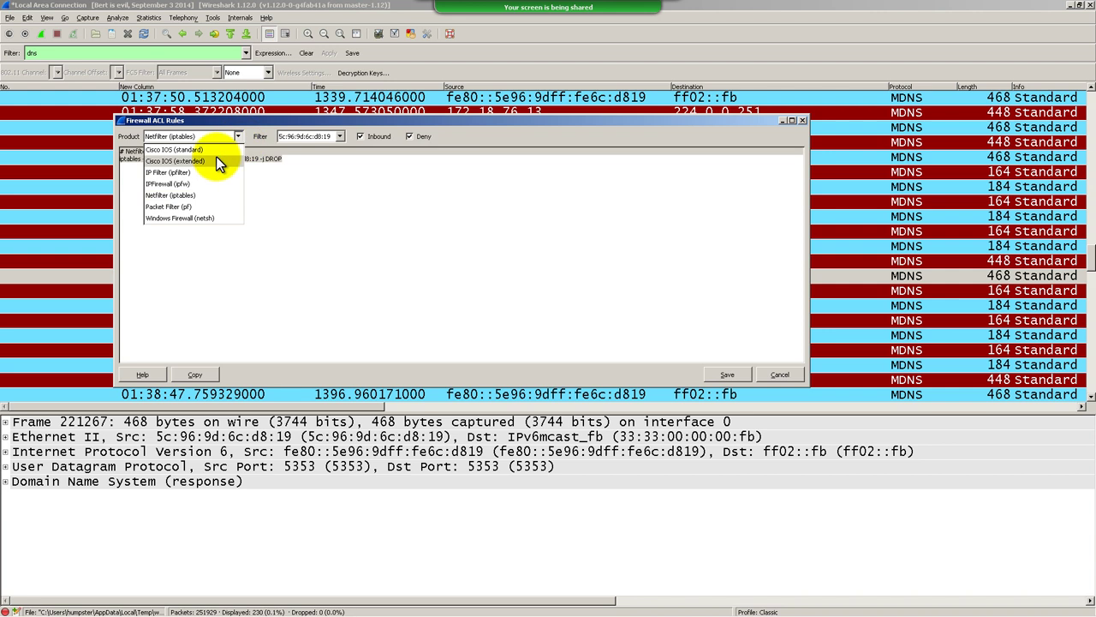
{"action": "left_click", "coordinate": [216, 161]}
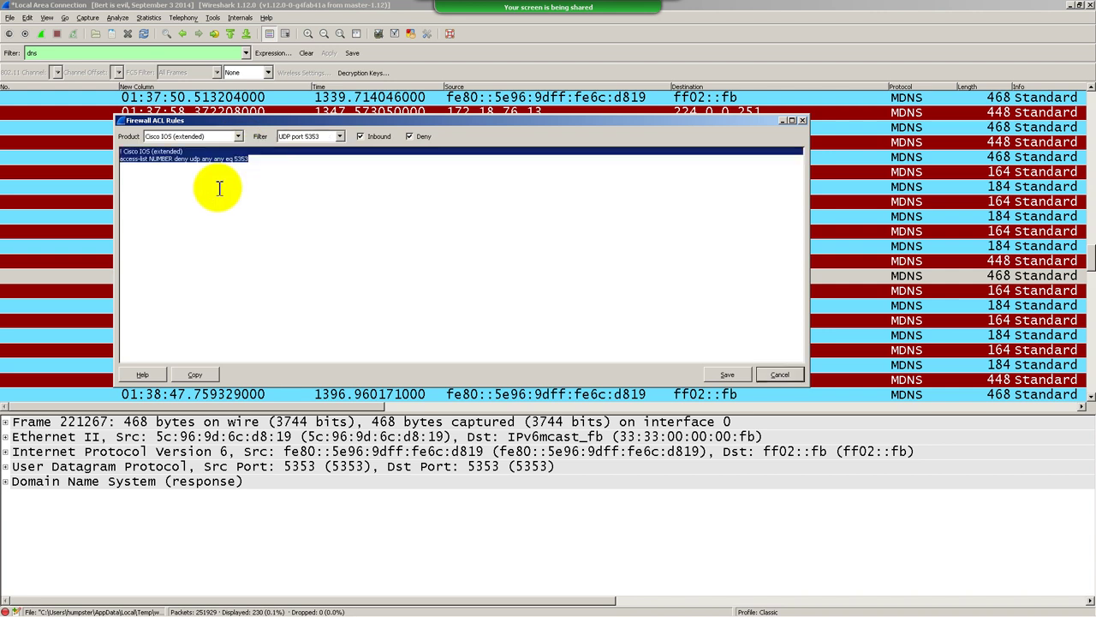
{"action": "left_click", "coordinate": [275, 190]}
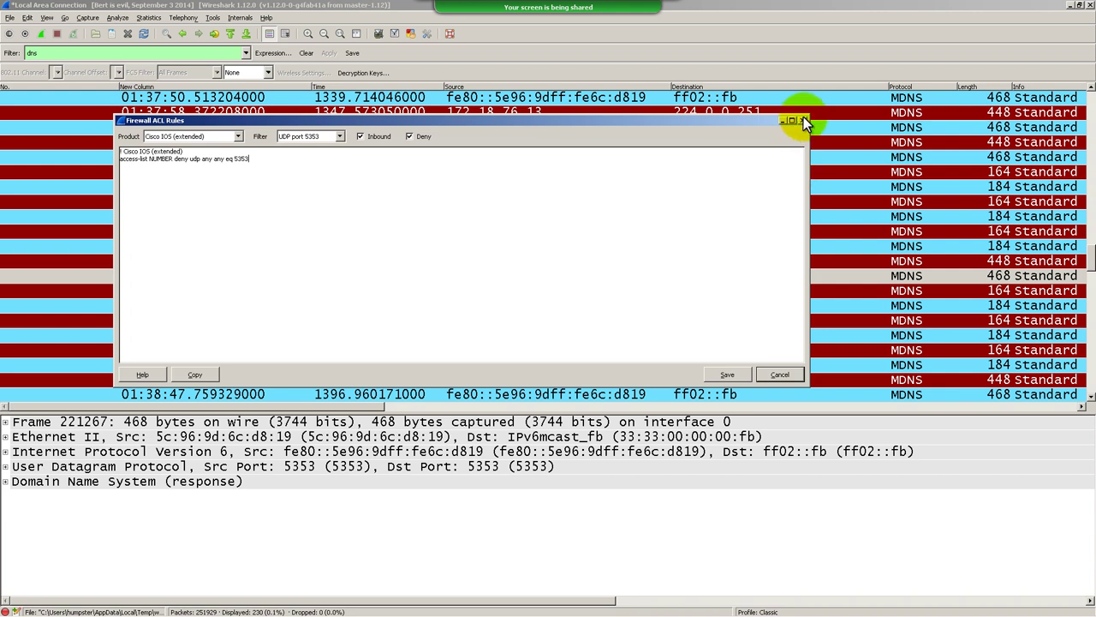
{"action": "key", "text": "ctrl+a"}
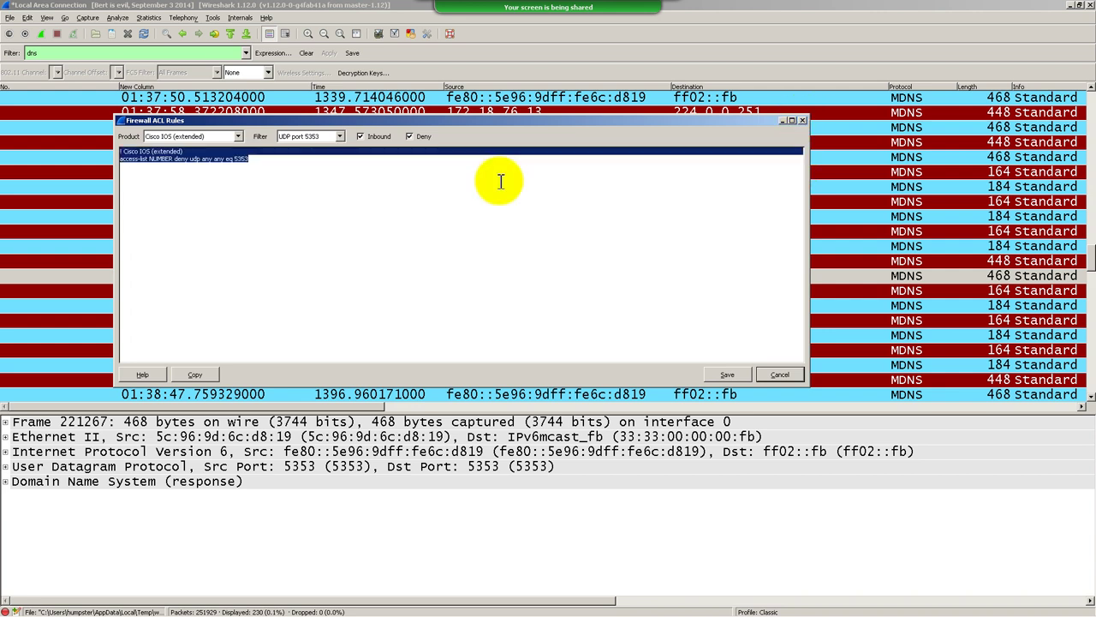
{"action": "left_click", "coordinate": [802, 121]}
Check the Chapter 2 topics in the Hackpad course notes, return to Wireshark, and browse through the MDNS packets
{"action": "key", "text": "alt+Tab"}
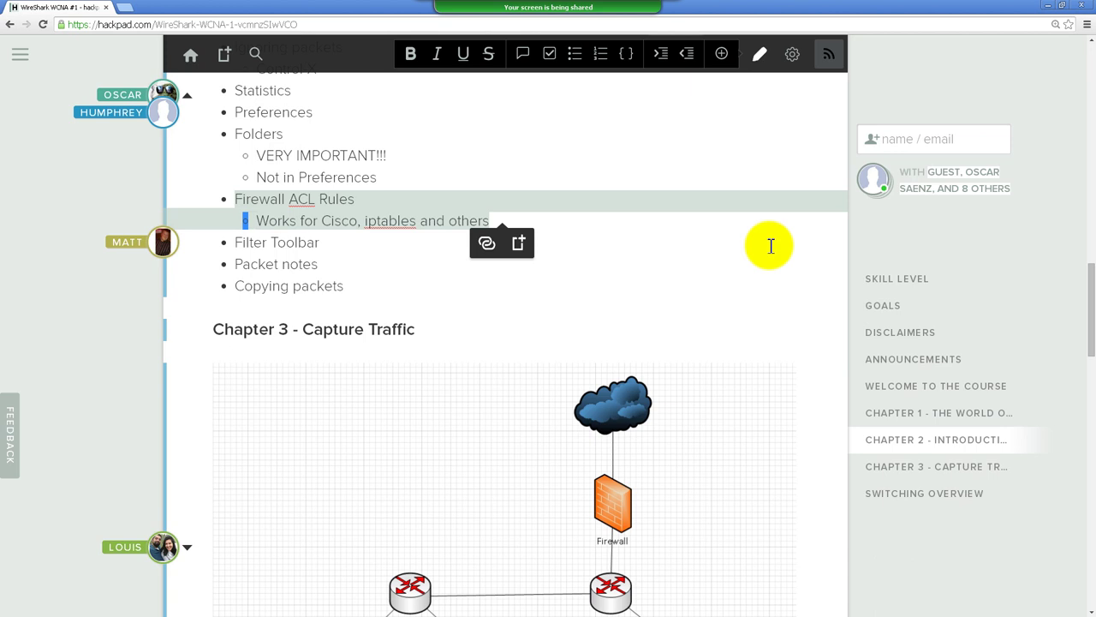
{"action": "key", "text": "alt+Tab"}
{"action": "left_click", "coordinate": [529, 219]}
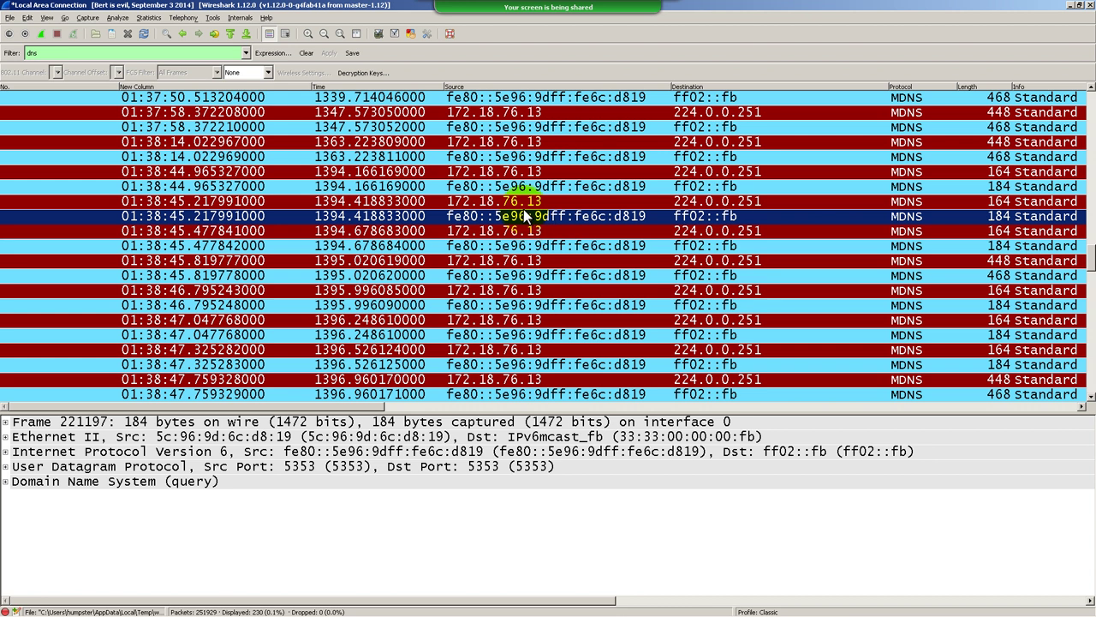
{"action": "left_click", "coordinate": [503, 230]}
{"action": "key", "text": "Down"}
{"action": "key", "text": "Down"}
{"action": "key", "text": "Down"}
{"action": "key", "text": "Down"}
{"action": "key", "text": "Down"}
{"action": "key", "text": "Down"}
{"action": "key", "text": "Down"}
{"action": "key", "text": "Down"}
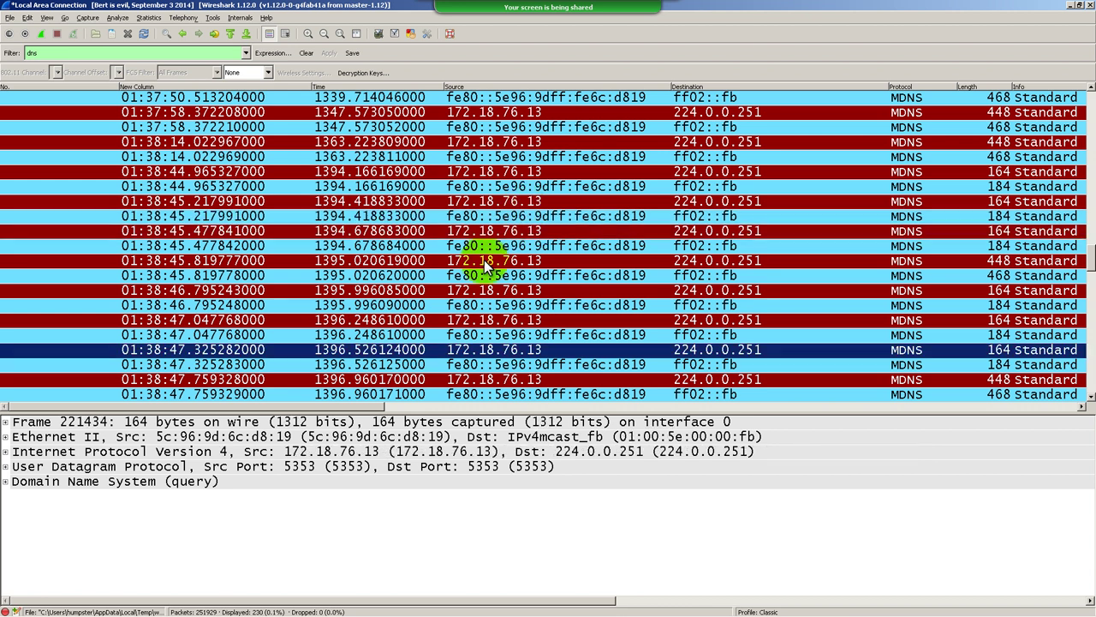
{"action": "left_click", "coordinate": [465, 275]}
{"action": "left_click", "coordinate": [481, 305]}
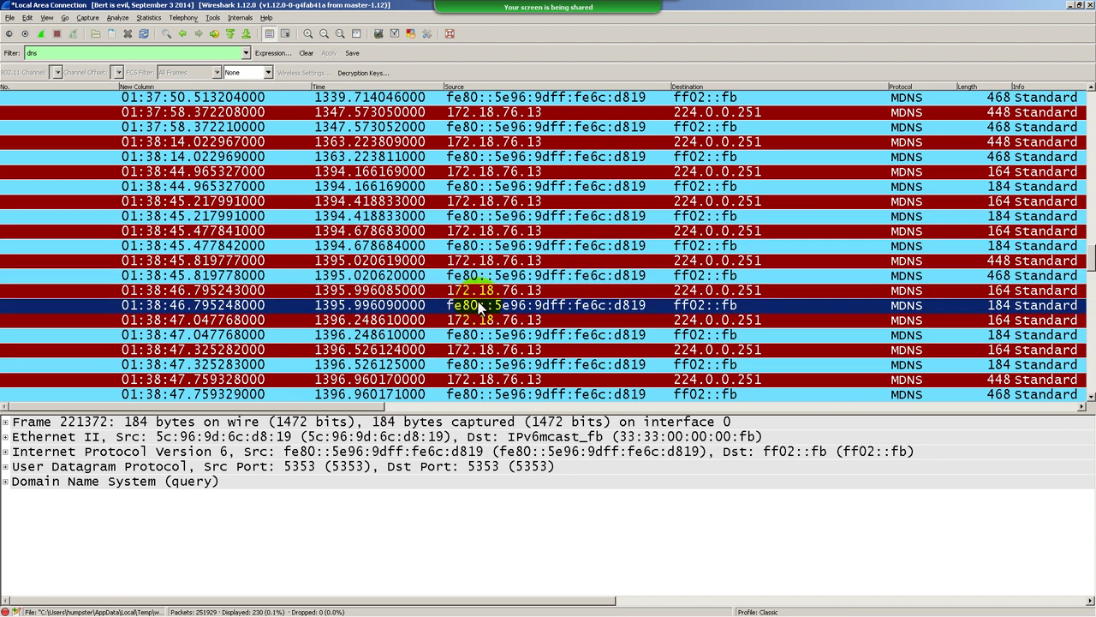
Open the packet comment editor for the MDNS packet at time 1395.020620000 and enlarge the dialog
{"action": "right_click", "coordinate": [480, 297]}
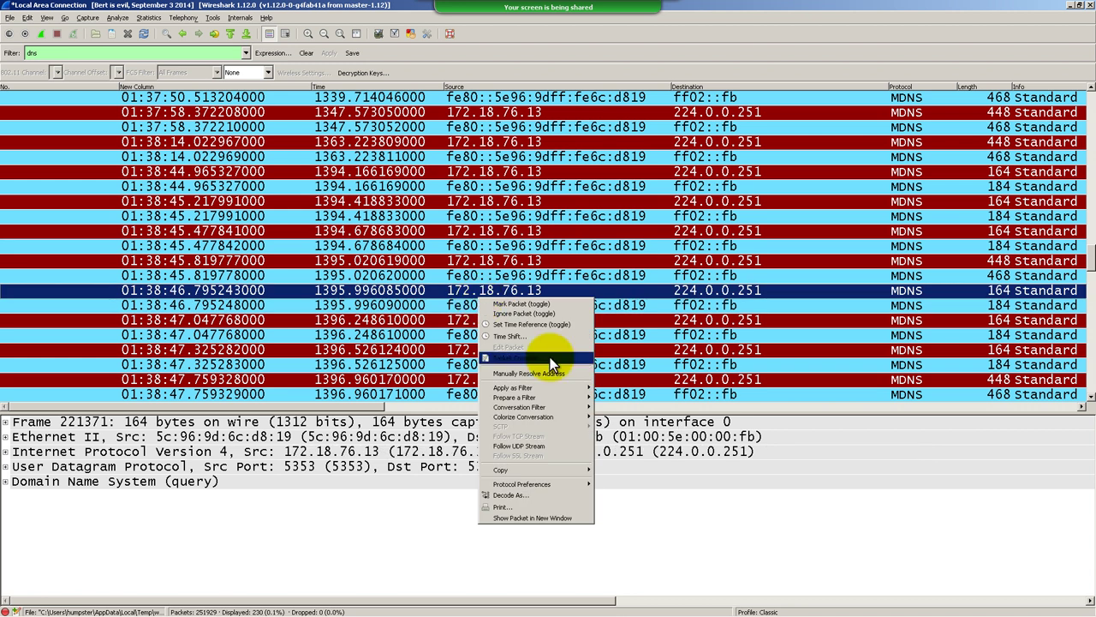
{"action": "right_click", "coordinate": [486, 278]}
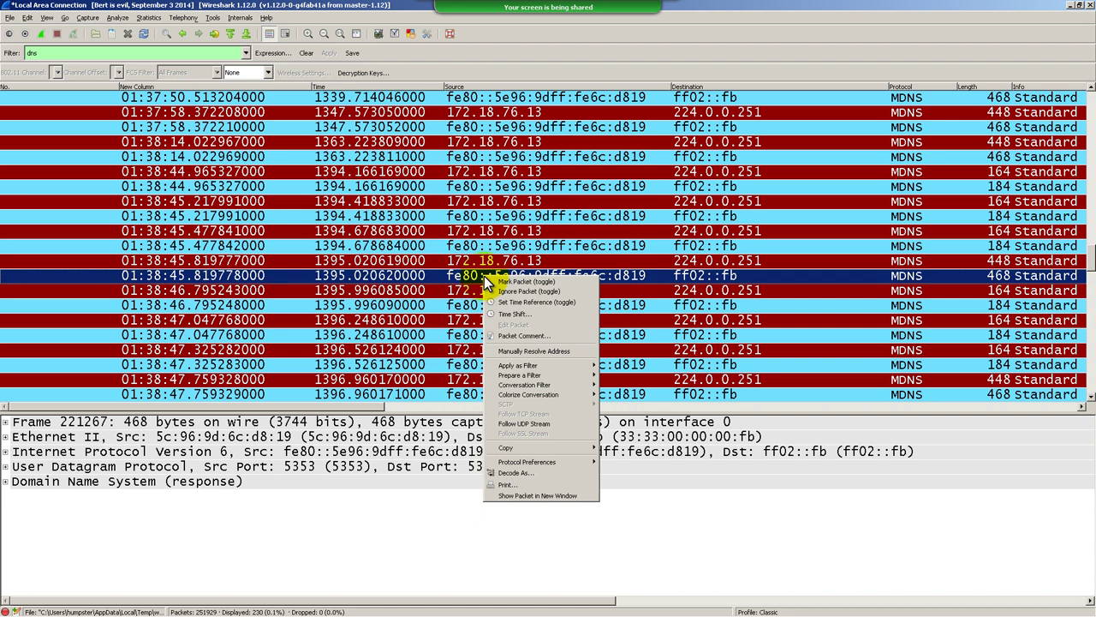
{"action": "left_click", "coordinate": [549, 336]}
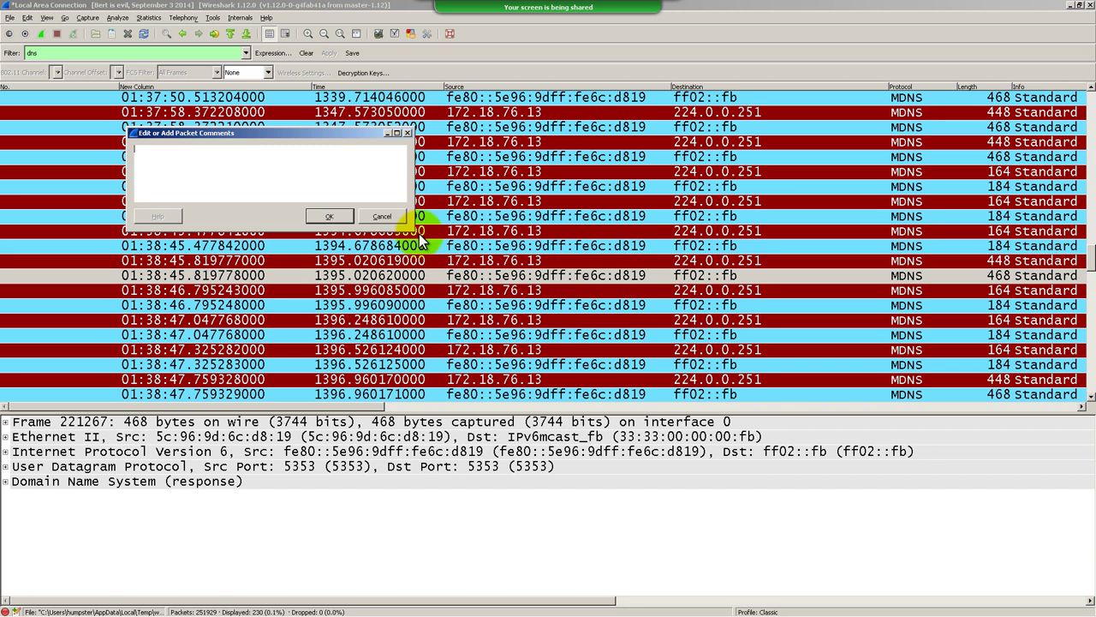
{"action": "left_click_drag", "start_coordinate": [415, 230], "coordinate": [652, 378]}
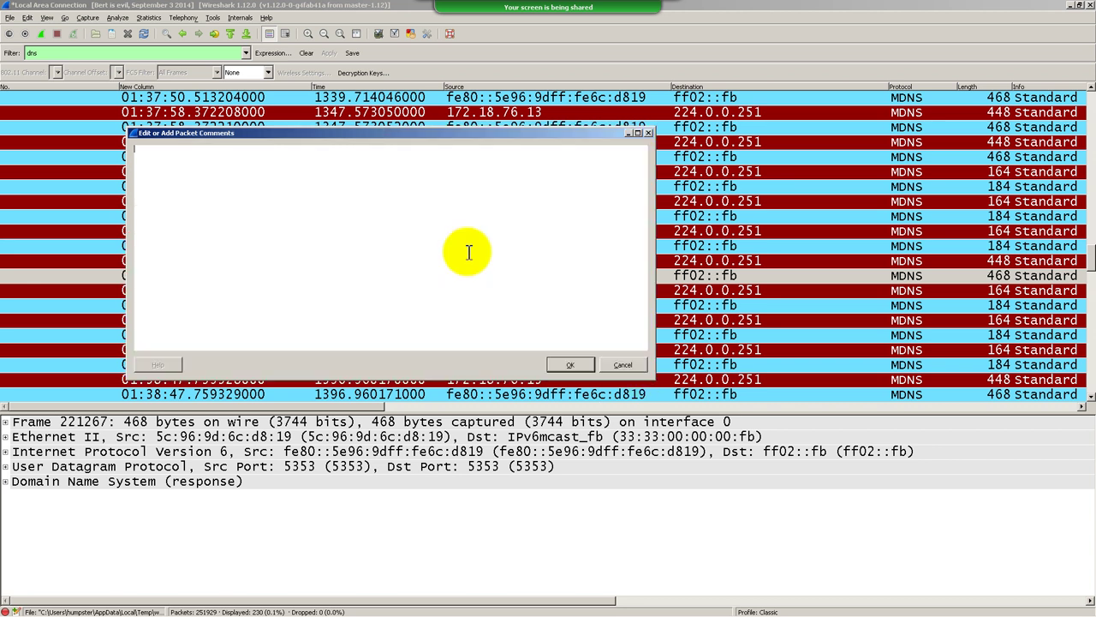
{"action": "type", "text": "thutnahoestuhatneuhaesthutsnoaehustnahoustnehoasntuh"}
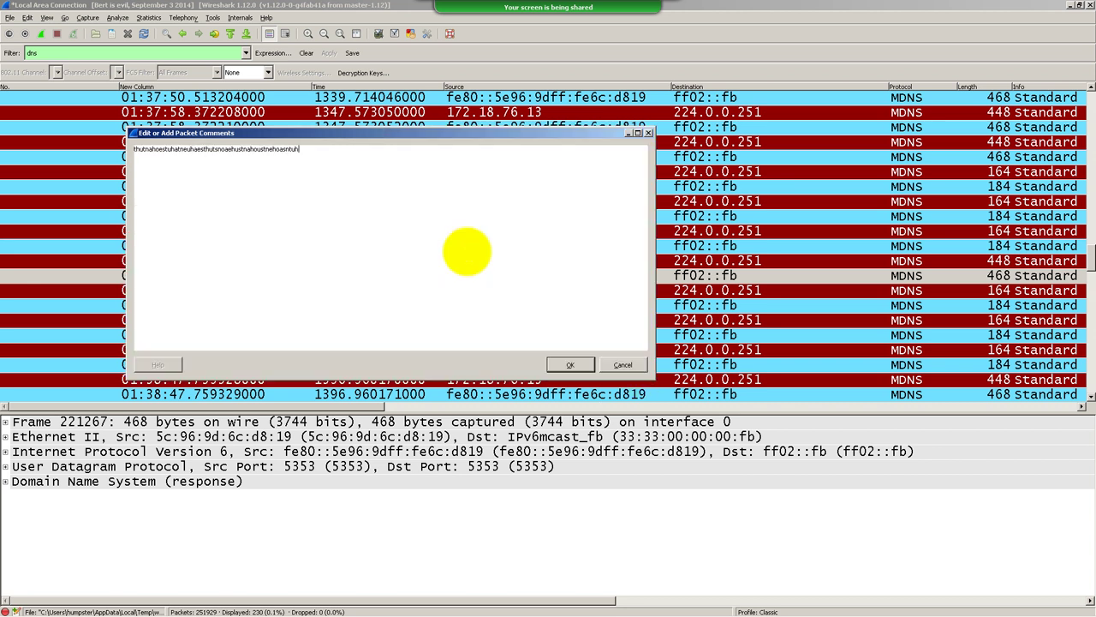
{"action": "type", "text": "osetnhutnsoaheutnshoeatunsh"}
{"action": "key", "text": "Return"}
{"action": "type", "text": "oaiutshaeitsnhautsinh"}
{"action": "key", "text": "Return"}
{"action": "type", "text": "a"}
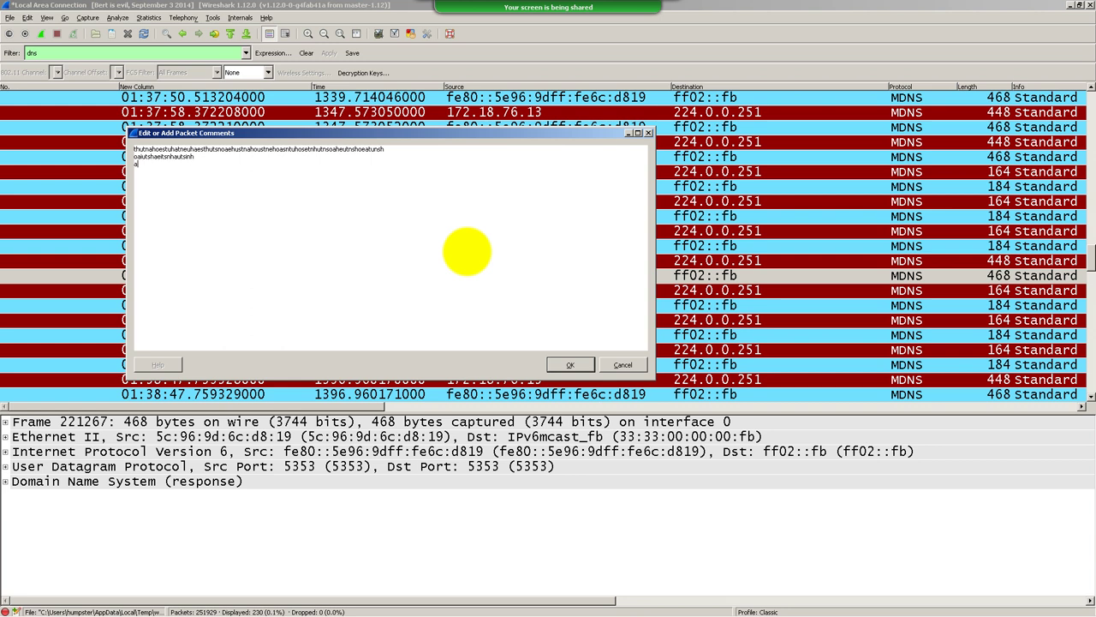
{"action": "type", "text": "usthitsnehitasnuehdiutnshai"}
{"action": "key", "text": "Return"}
{"action": "type", "text": "www.cnn.com"}
{"action": "key", "text": "Return"}
{"action": "left_click", "coordinate": [568, 365]}
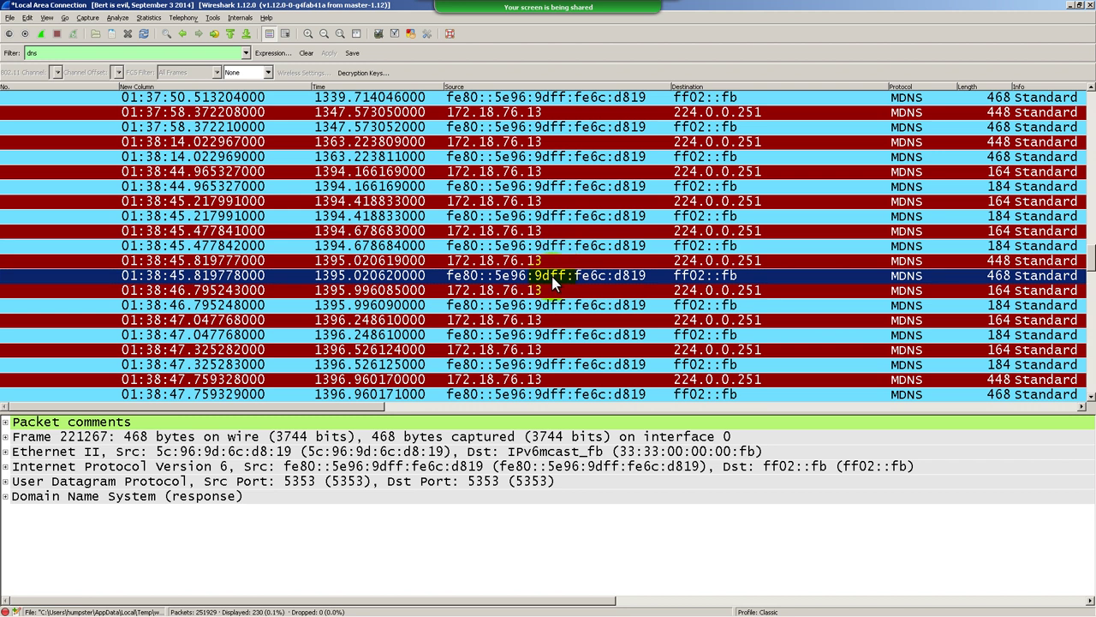
Review the new comment from the packet list and in the packet details, including its Expert Info entry
{"action": "mouse_move", "coordinate": [552, 284]}
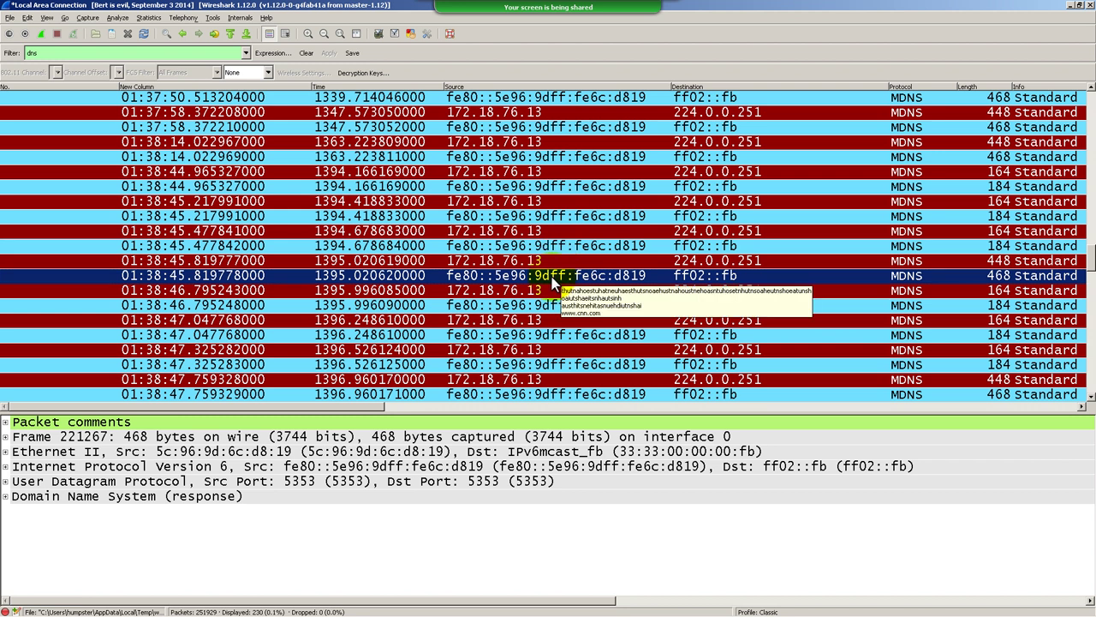
{"action": "left_click", "coordinate": [6, 422]}
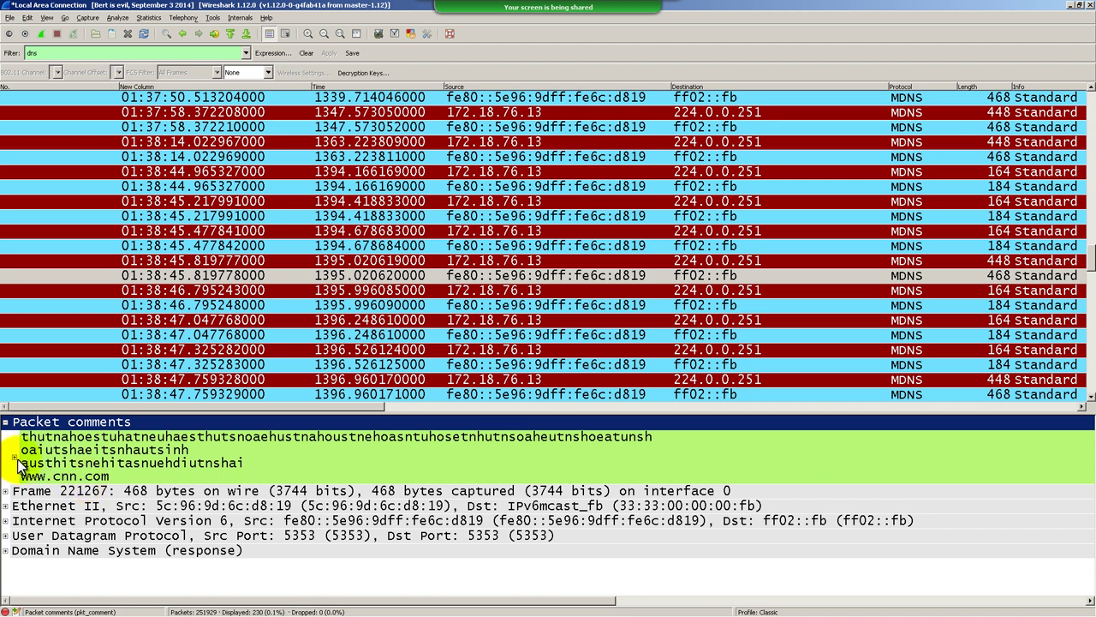
{"action": "left_click", "coordinate": [15, 460]}
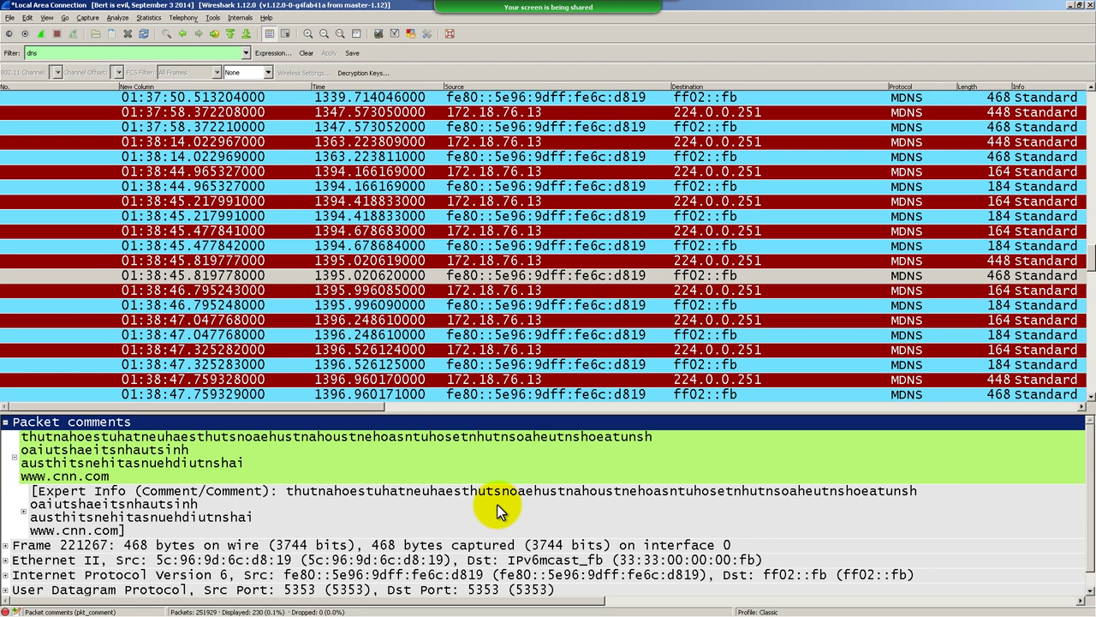
{"action": "left_click", "coordinate": [15, 460]}
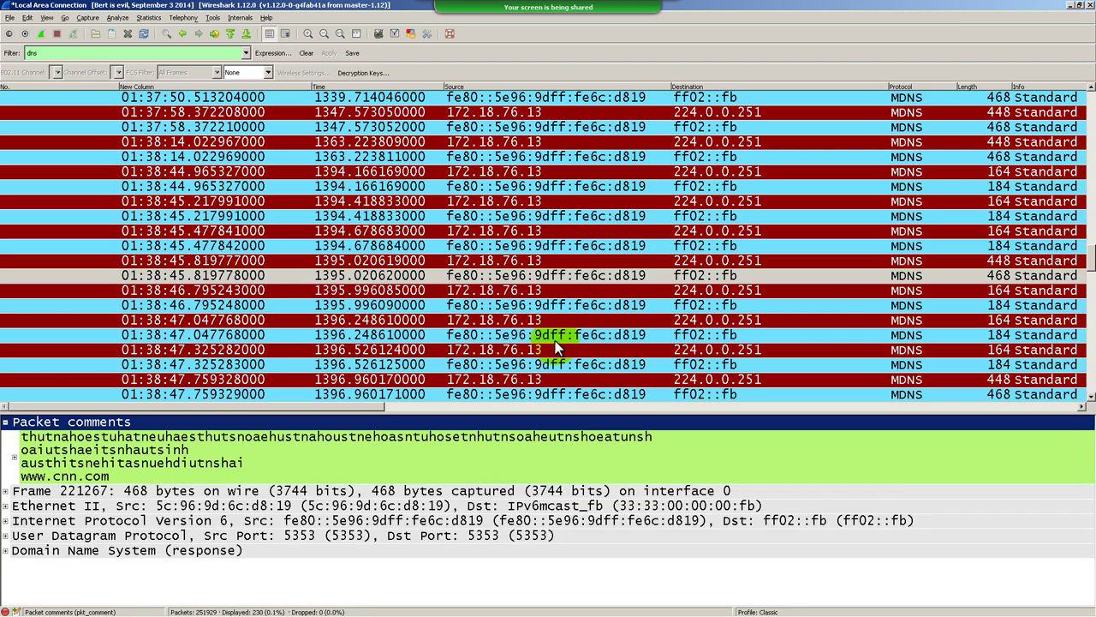
Compare the packet at time 1395.996085000 with the commented one above it, and collapse and re-expand the Packet comments section
{"action": "left_click", "coordinate": [540, 295]}
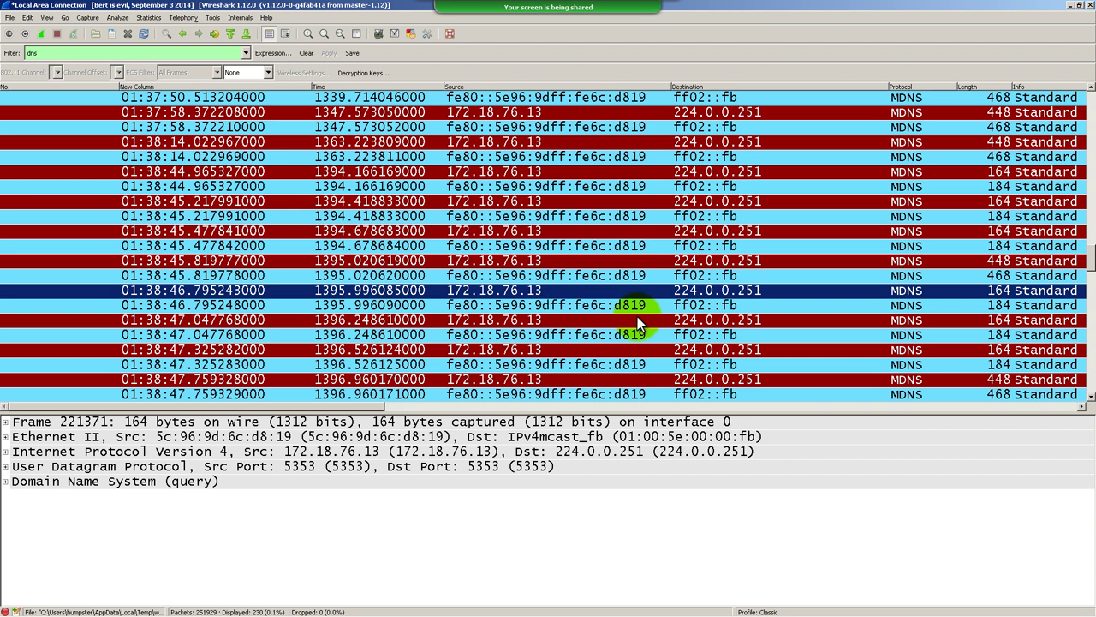
{"action": "key", "text": "Up"}
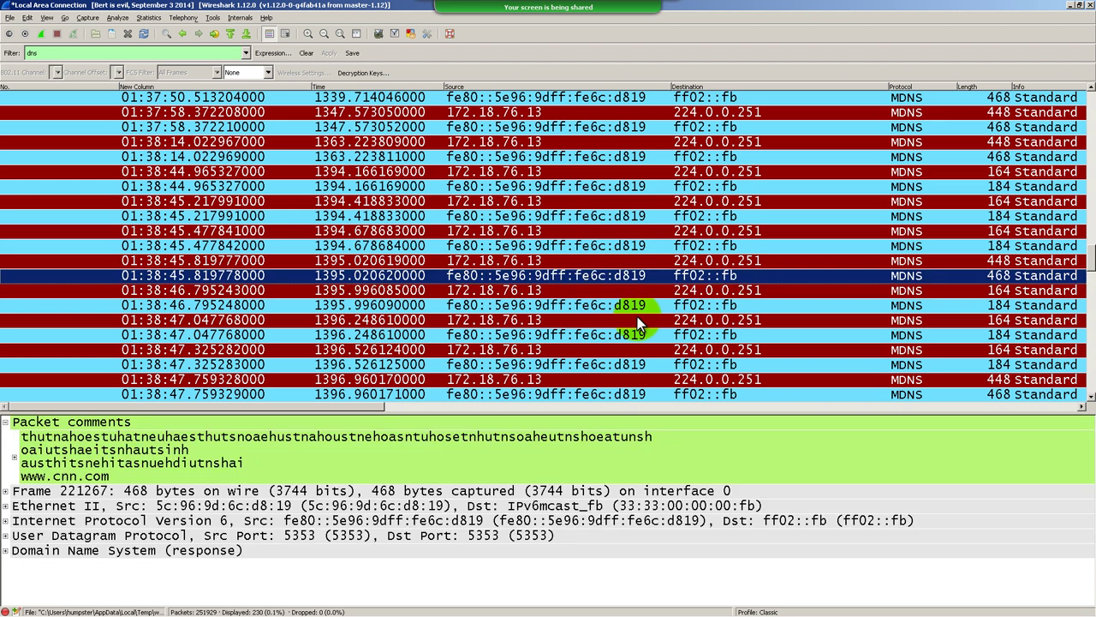
{"action": "left_click", "coordinate": [6, 422]}
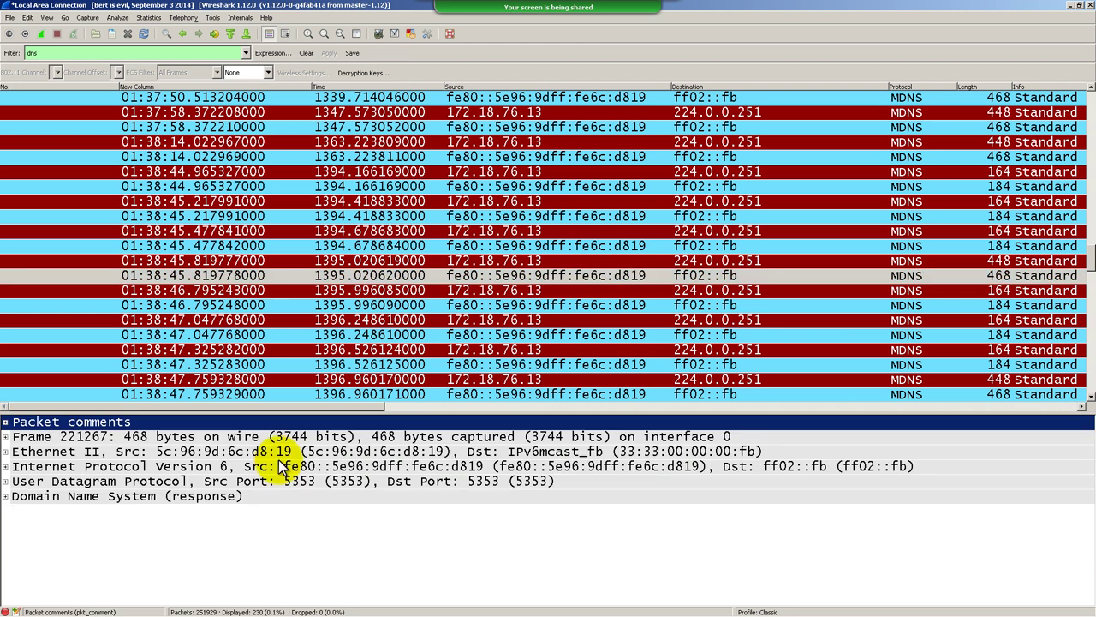
{"action": "left_click", "coordinate": [6, 422]}
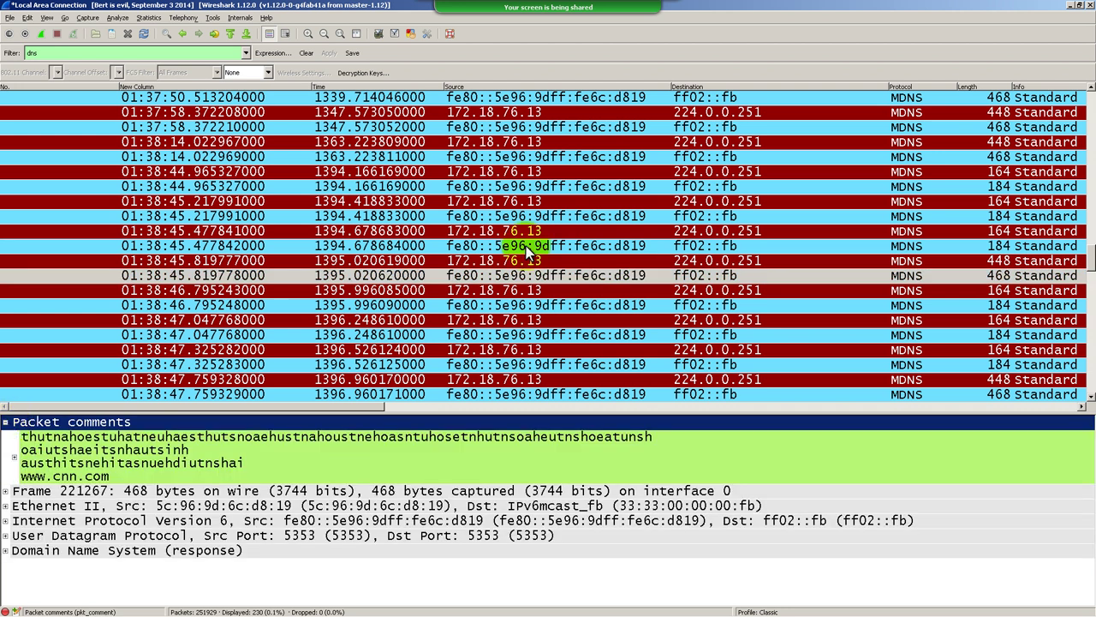
Draft a sample comment on the MDNS packet at time 1396.248610000 asking a colleague to look at it, and discard the comment
{"action": "left_click", "coordinate": [537, 336]}
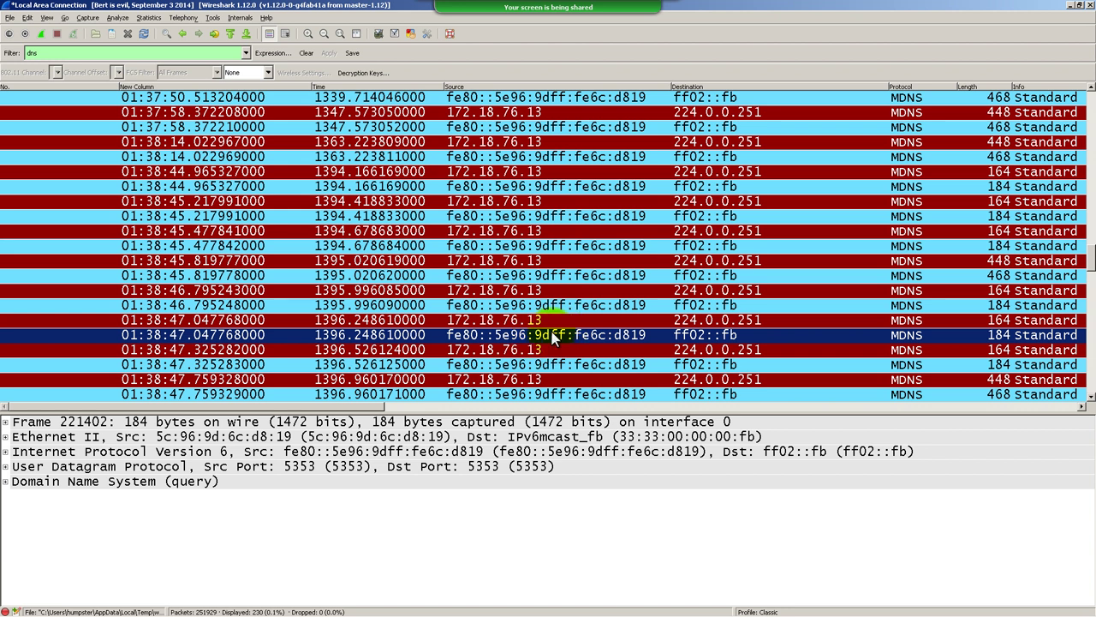
{"action": "right_click", "coordinate": [552, 334]}
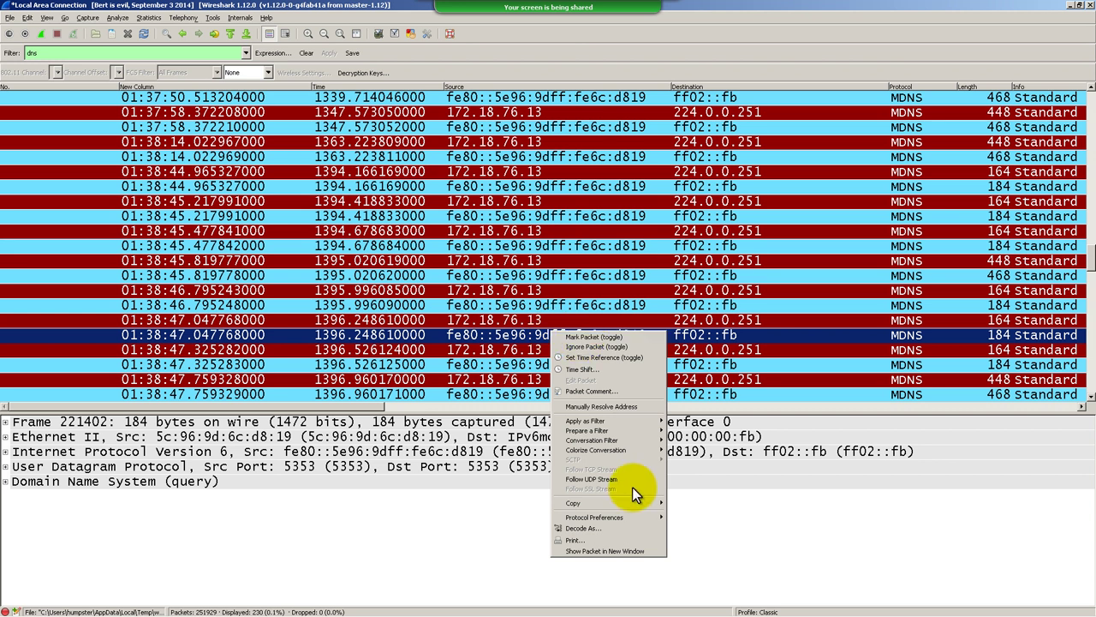
{"action": "left_click", "coordinate": [591, 391]}
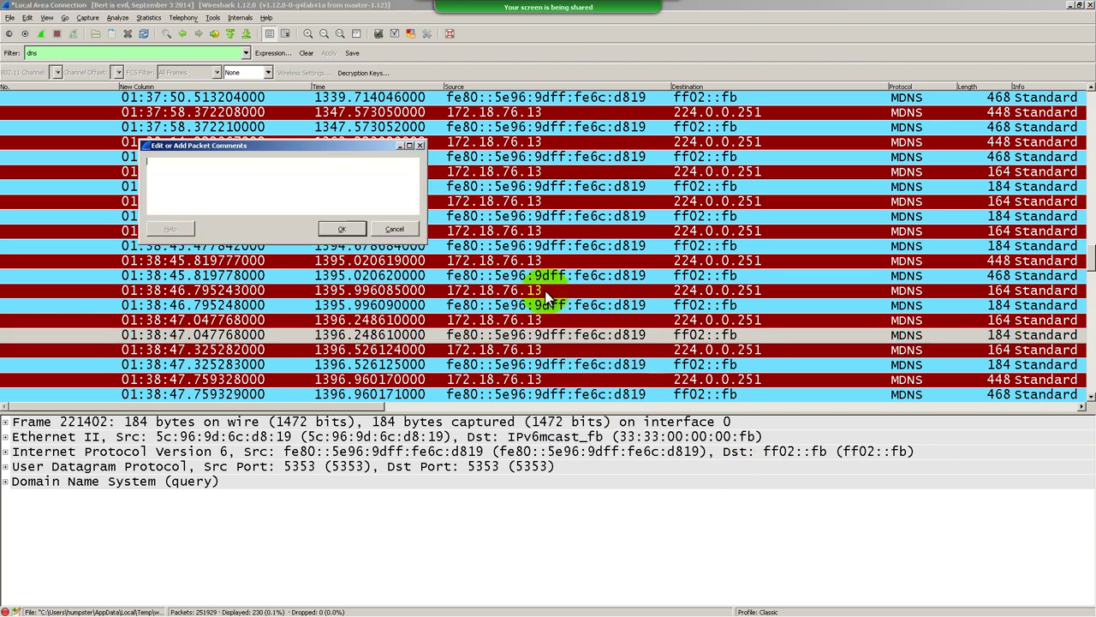
{"action": "type", "text": "Hey Bob, take a look at this.. i think it's the start of"}
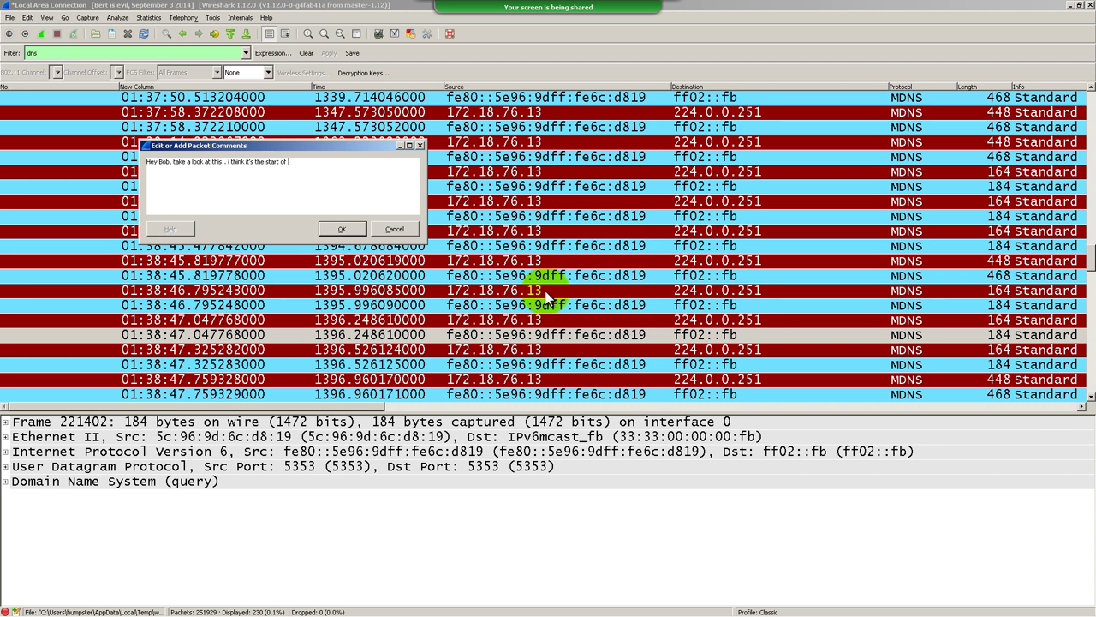
{"action": "type", "text": " ............."}
{"action": "left_click", "coordinate": [407, 232]}
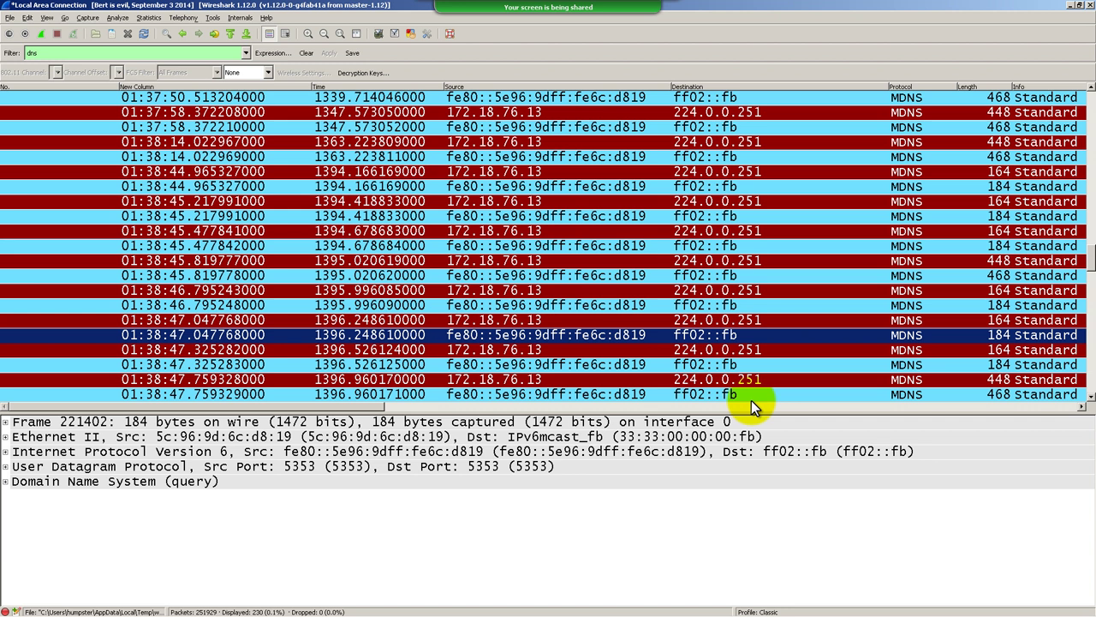
Switch briefly to the browser, return to Wireshark and apply the display filter pkt_comment
{"action": "key", "text": "alt+Tab"}
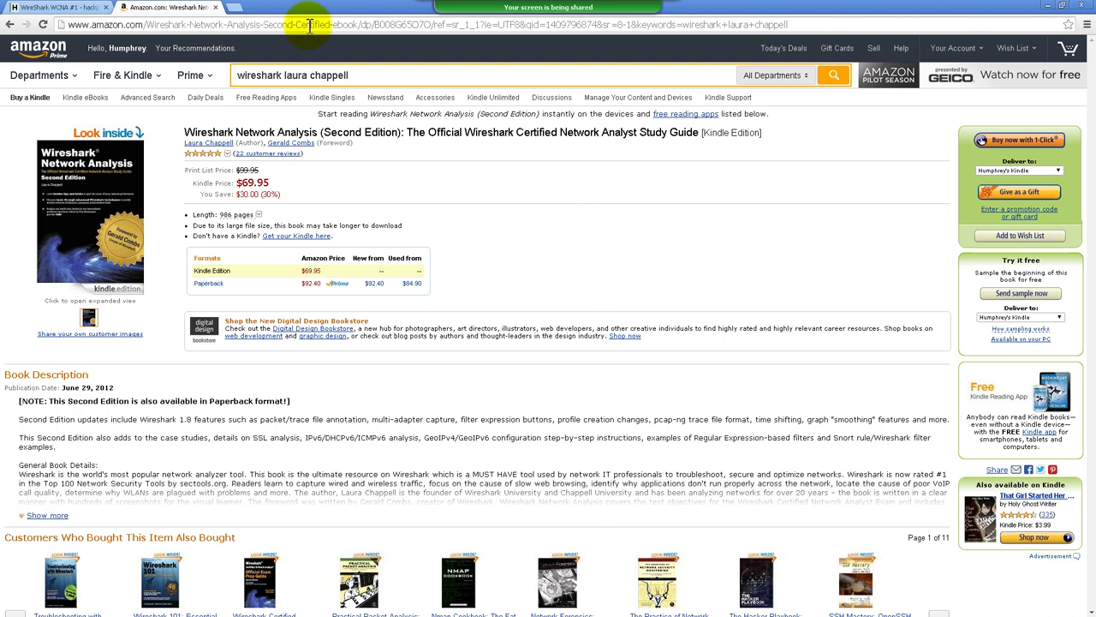
{"action": "key", "text": "alt+Tab"}
{"action": "key", "text": "Return"}
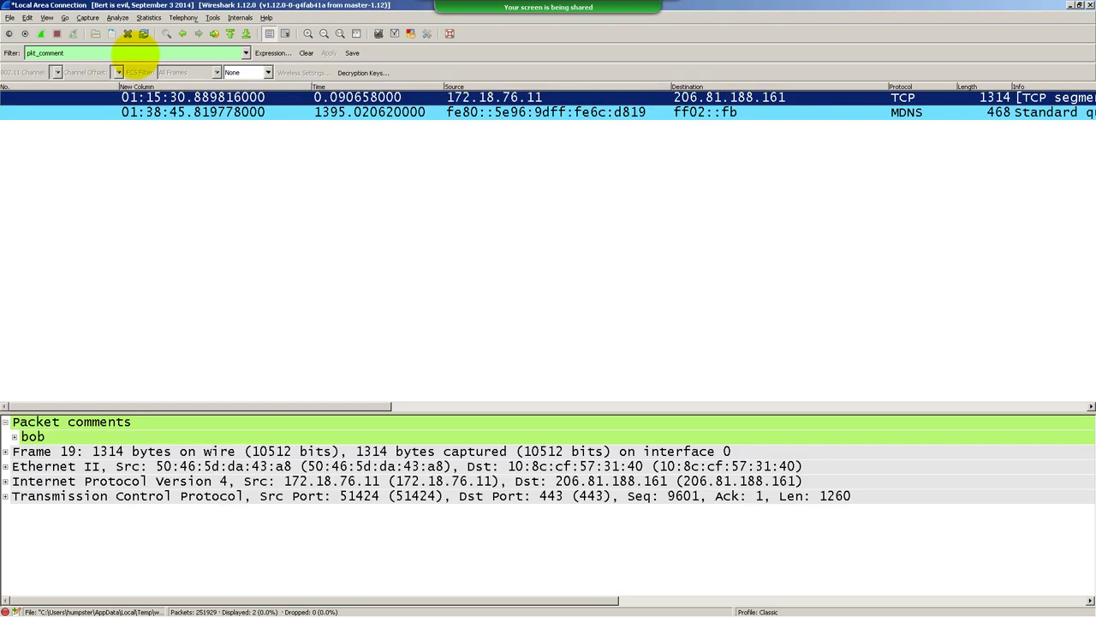
{"action": "left_click", "coordinate": [413, 232]}
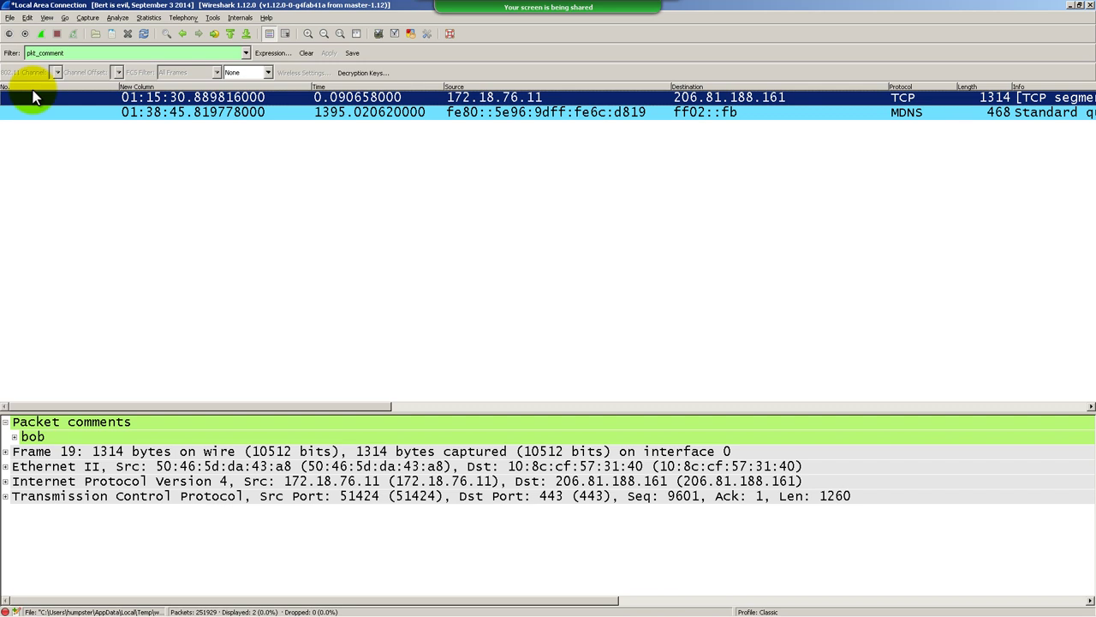
Change the display filter from pkt_comment to pkt_ccc and apply it
{"action": "left_click", "coordinate": [95, 55]}
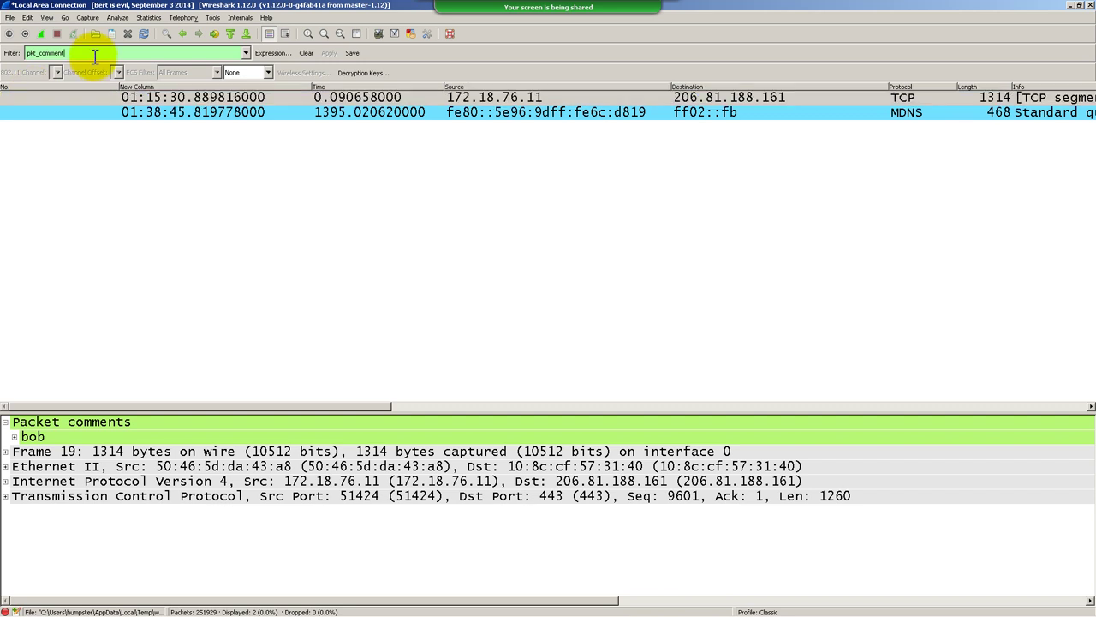
{"action": "key", "text": "BackSpace"}
{"action": "key", "text": "BackSpace"}
{"action": "key", "text": "BackSpace"}
{"action": "key", "text": "BackSpace"}
{"action": "key", "text": "BackSpace"}
{"action": "key", "text": "BackSpace"}
{"action": "key", "text": "BackSpace"}
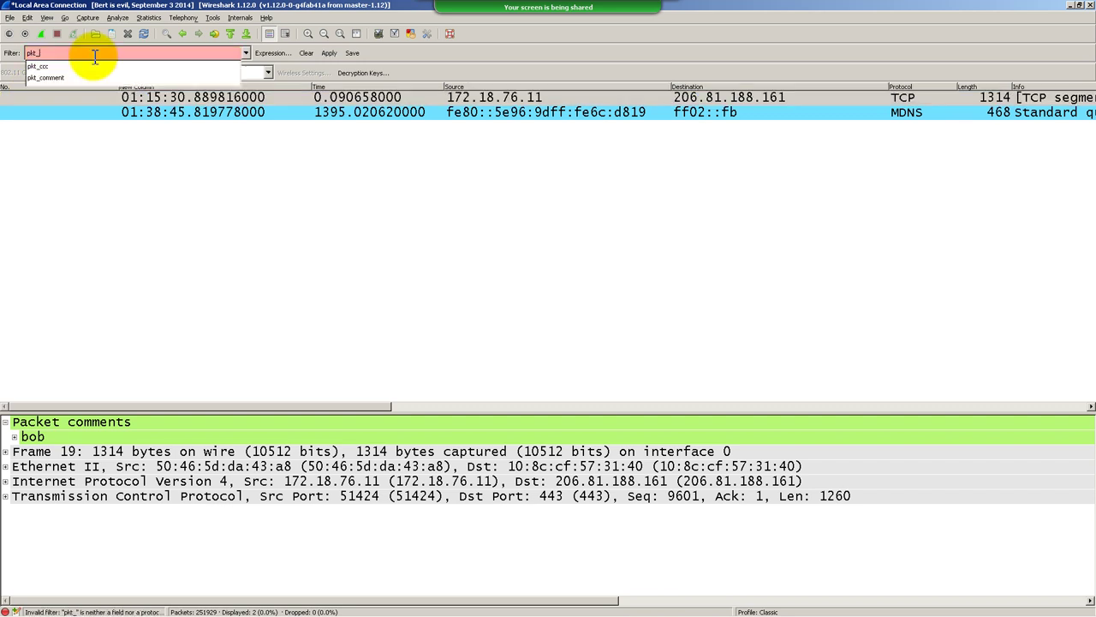
{"action": "type", "text": "ccc"}
{"action": "key", "text": "Return"}
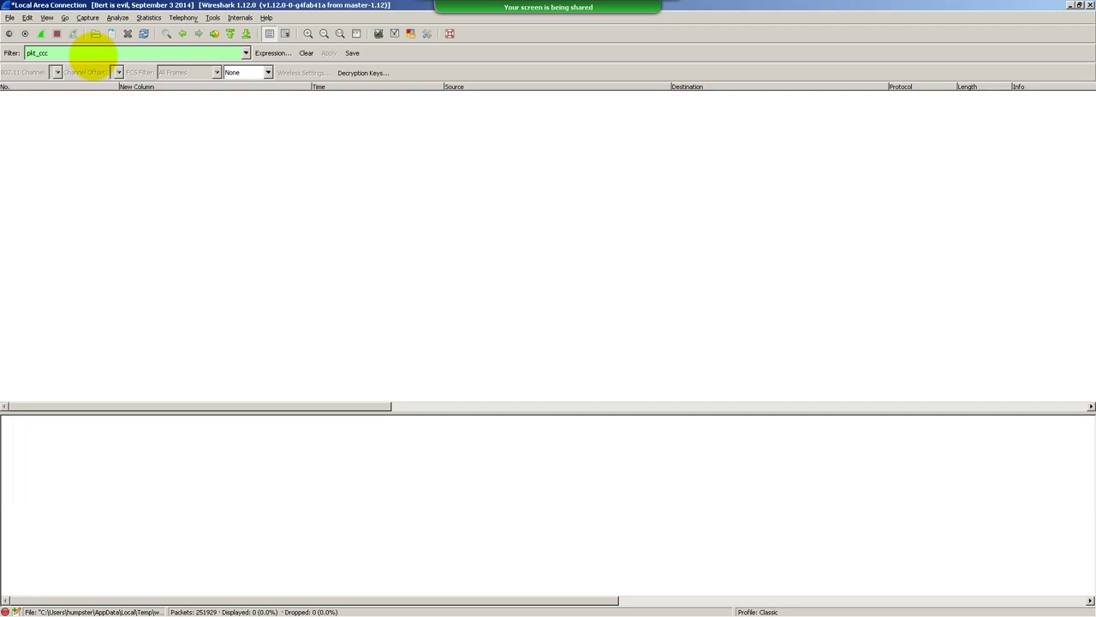
Replace the current display filter with tcp and apply it
{"action": "double_click", "coordinate": [102, 52]}
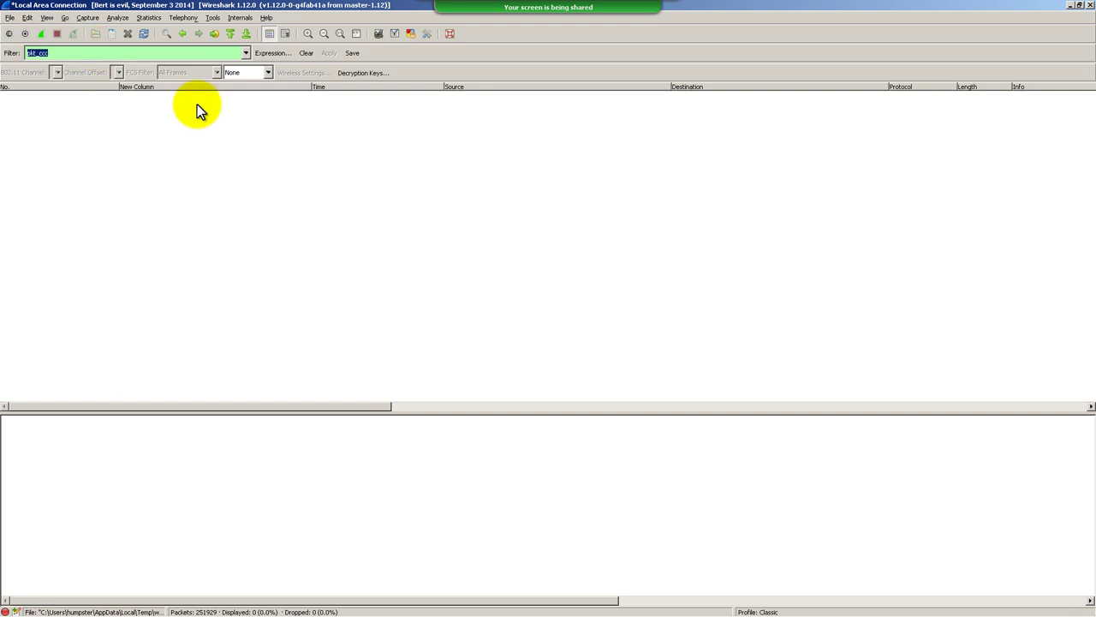
{"action": "type", "text": "tcp"}
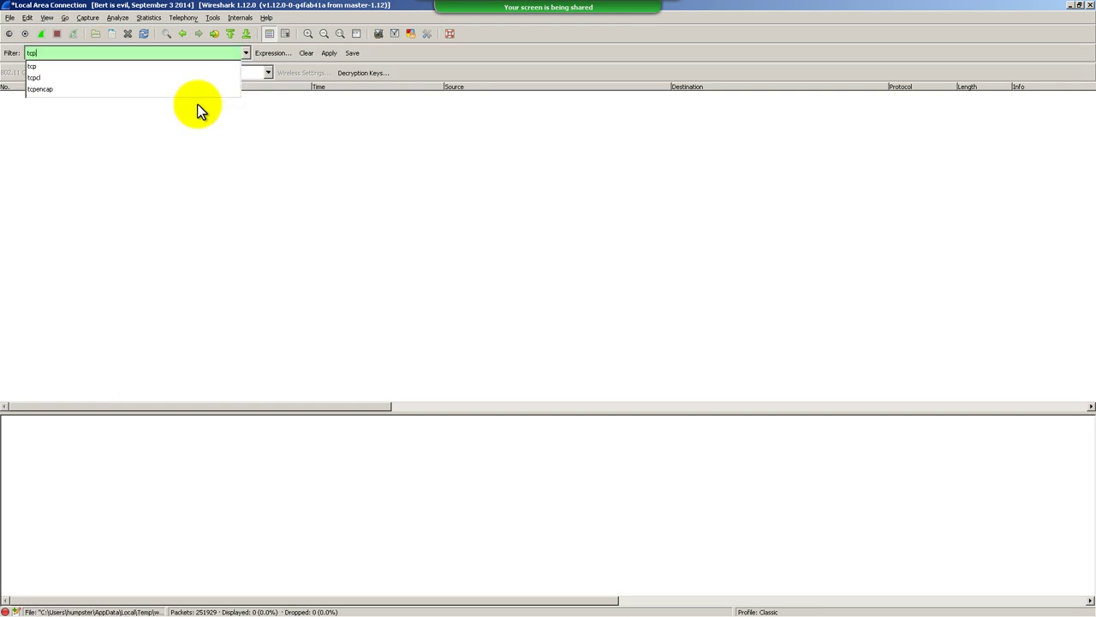
{"action": "key", "text": "Return"}
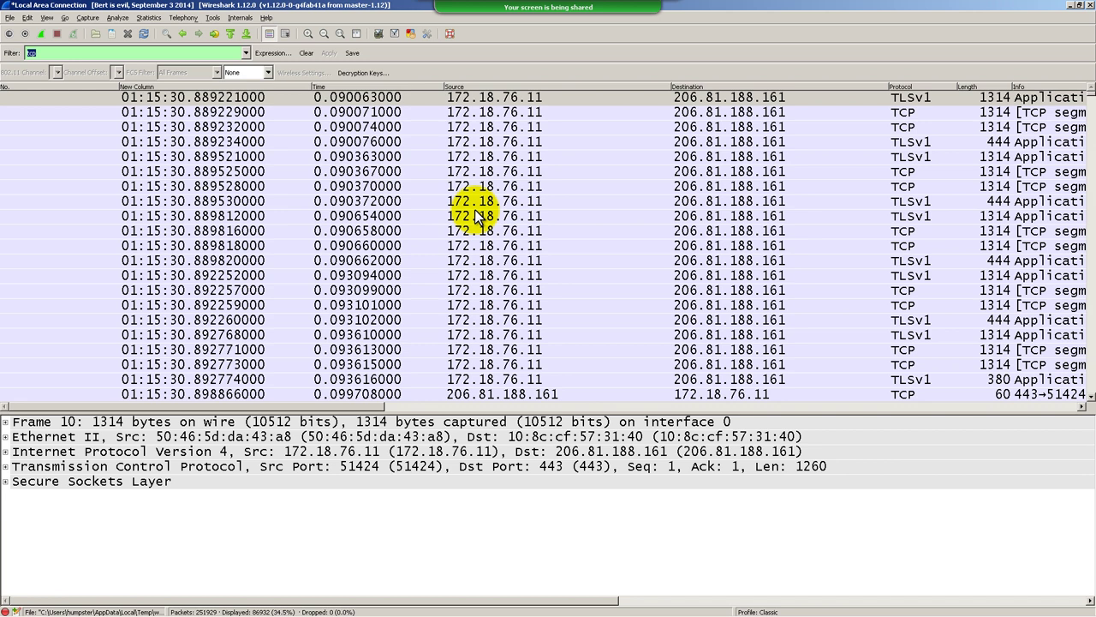
Browse the suggested filter fields for tcp., choose tcp.flags and apply it as the display filter
{"action": "key", "text": "BackSpace"}
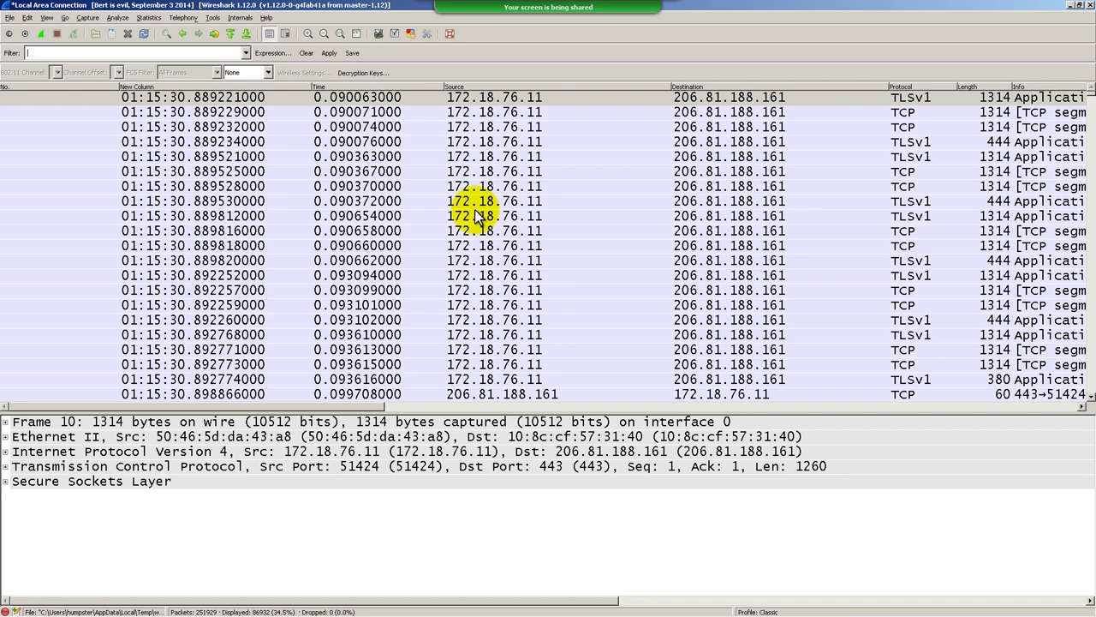
{"action": "type", "text": "tcp"}
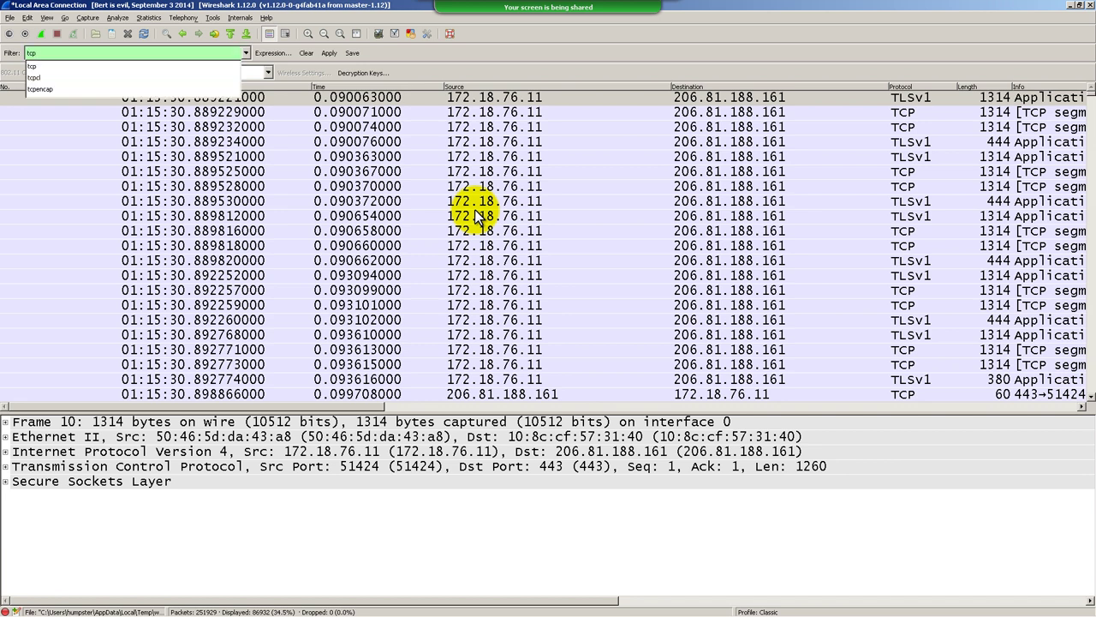
{"action": "type", "text": "."}
{"action": "key", "text": "Down"}
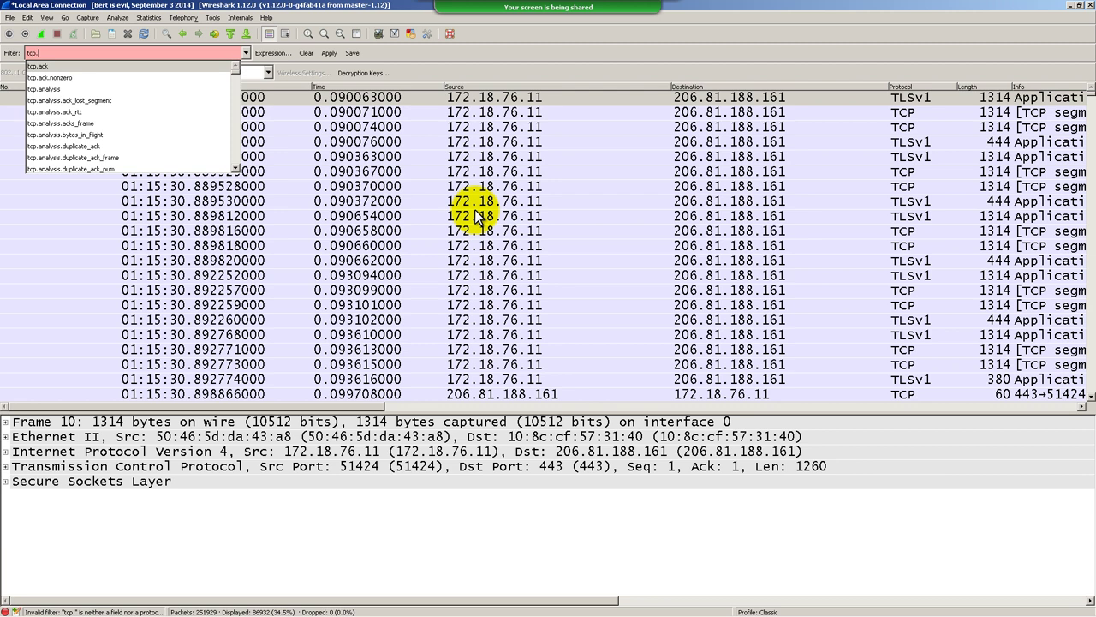
{"action": "key", "text": "Down"}
{"action": "key", "text": "Down"}
{"action": "key", "text": "Down"}
{"action": "key", "text": "Down"}
{"action": "key", "text": "Down"}
{"action": "key", "text": "Down"}
{"action": "key", "text": "Down"}
{"action": "key", "text": "Down"}
{"action": "key", "text": "Down"}
{"action": "key", "text": "Down"}
{"action": "key", "text": "Down"}
{"action": "key", "text": "Down"}
{"action": "key", "text": "Down"}
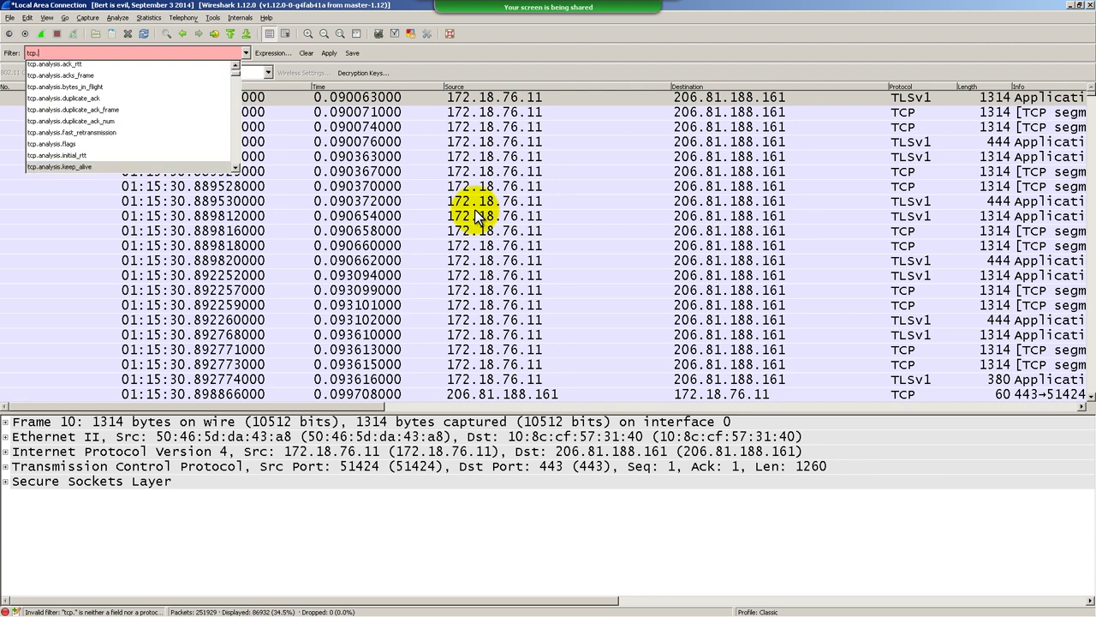
{"action": "key", "text": "Down"}
{"action": "key", "text": "Down"}
{"action": "key", "text": "Down"}
{"action": "key", "text": "Down"}
{"action": "key", "text": "Down"}
{"action": "key", "text": "Down"}
{"action": "key", "text": "Down"}
{"action": "key", "text": "Down"}
{"action": "key", "text": "Down"}
{"action": "key", "text": "Down"}
{"action": "key", "text": "Down"}
{"action": "key", "text": "Down"}
{"action": "key", "text": "Down"}
{"action": "key", "text": "Down"}
{"action": "key", "text": "Down"}
{"action": "key", "text": "Down"}
{"action": "key", "text": "Down"}
{"action": "key", "text": "Down"}
{"action": "key", "text": "Down"}
{"action": "key", "text": "Down"}
{"action": "key", "text": "Down"}
{"action": "key", "text": "Down"}
{"action": "key", "text": "Down"}
{"action": "key", "text": "Down"}
{"action": "key", "text": "Down"}
{"action": "key", "text": "Down"}
{"action": "key", "text": "Down"}
{"action": "key", "text": "Down"}
{"action": "key", "text": "Down"}
{"action": "key", "text": "Down"}
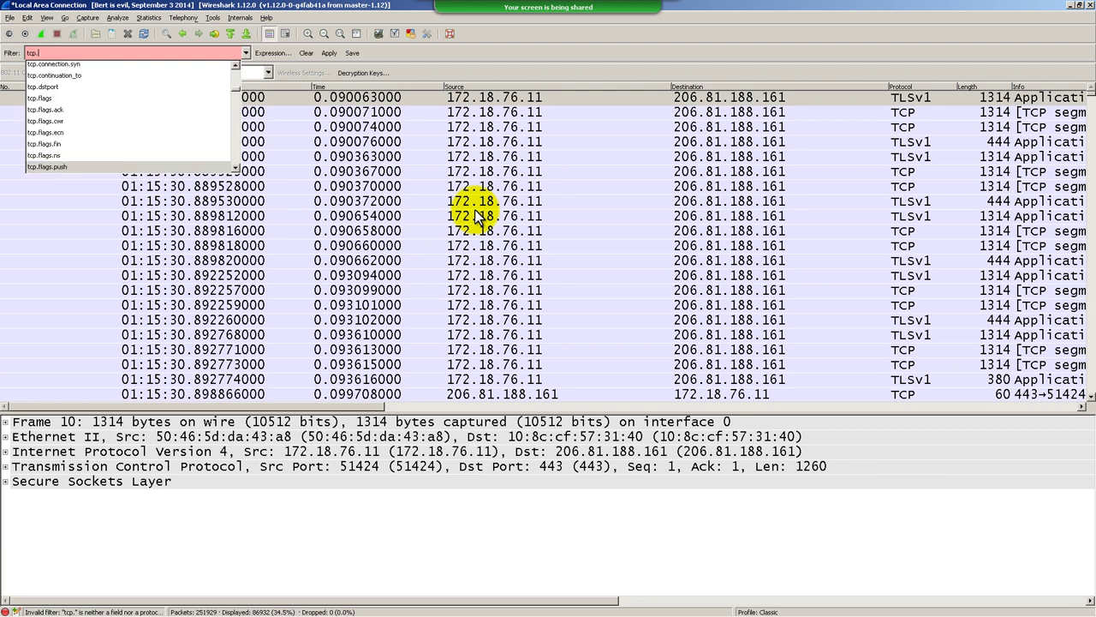
{"action": "key", "text": "Up"}
{"action": "key", "text": "Up"}
{"action": "key", "text": "Up"}
{"action": "key", "text": "Up"}
{"action": "key", "text": "Up"}
{"action": "key", "text": "Up"}
{"action": "key", "text": "Up"}
{"action": "key", "text": "Up"}
{"action": "key", "text": "Up"}
{"action": "key", "text": "Up"}
{"action": "key", "text": "Up"}
{"action": "key", "text": "Up"}
{"action": "key", "text": "Down"}
{"action": "key", "text": "Down"}
{"action": "key", "text": "Down"}
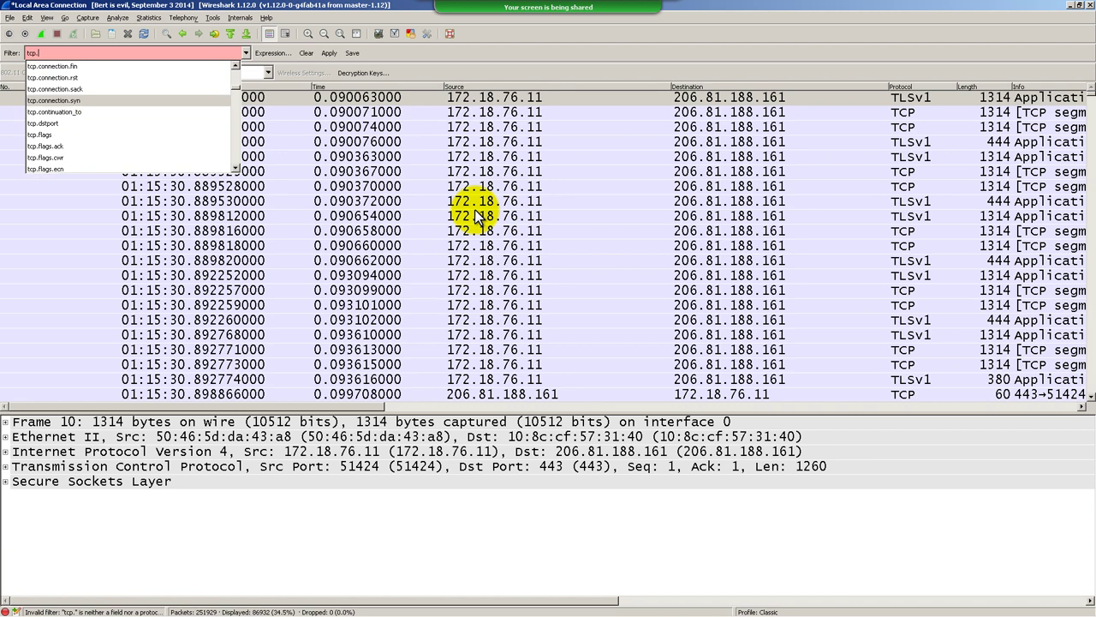
{"action": "key", "text": "Down"}
{"action": "key", "text": "Down"}
{"action": "key", "text": "Down"}
{"action": "key", "text": "Return"}
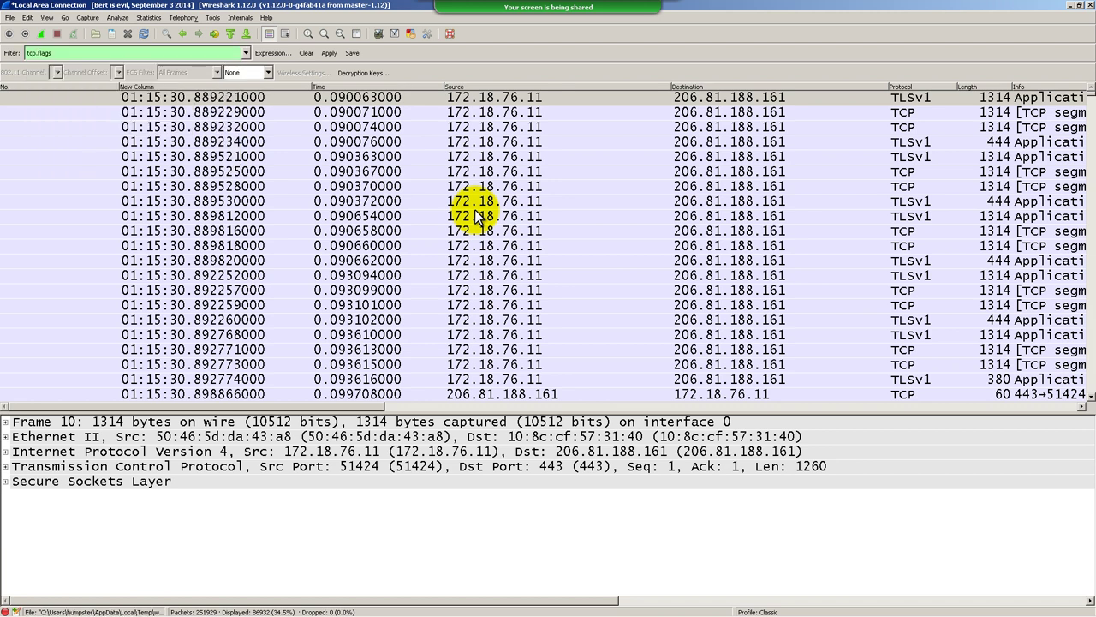
{"action": "key", "text": "Return"}
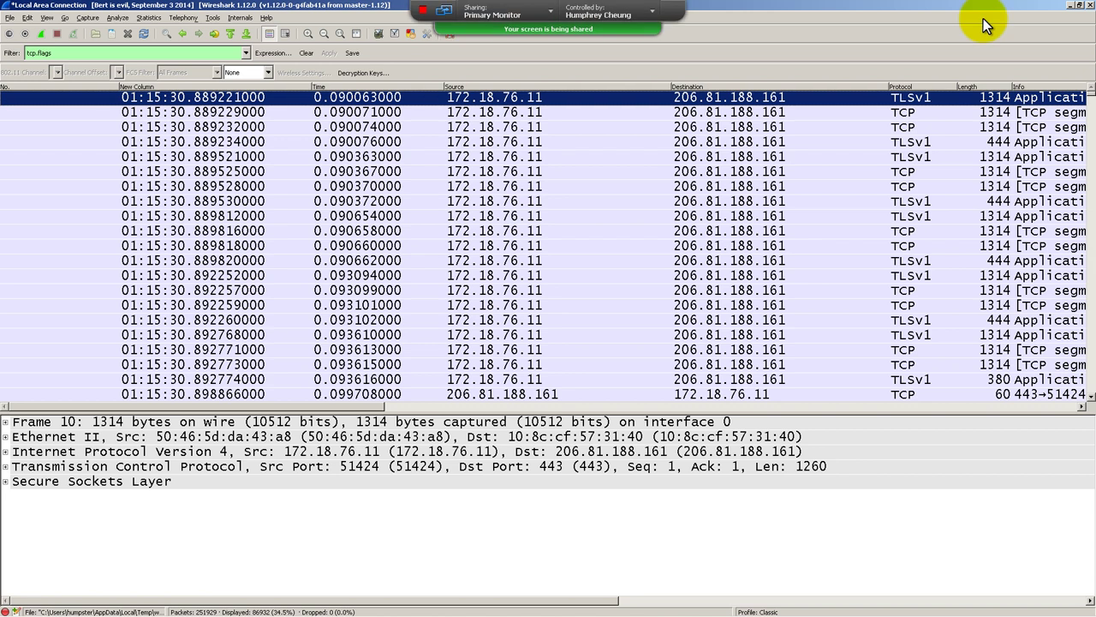
Switch to the browser and review the ask.wireshark.org answers about searching and filtering packet comments
{"action": "left_click", "coordinate": [1068, 6]}
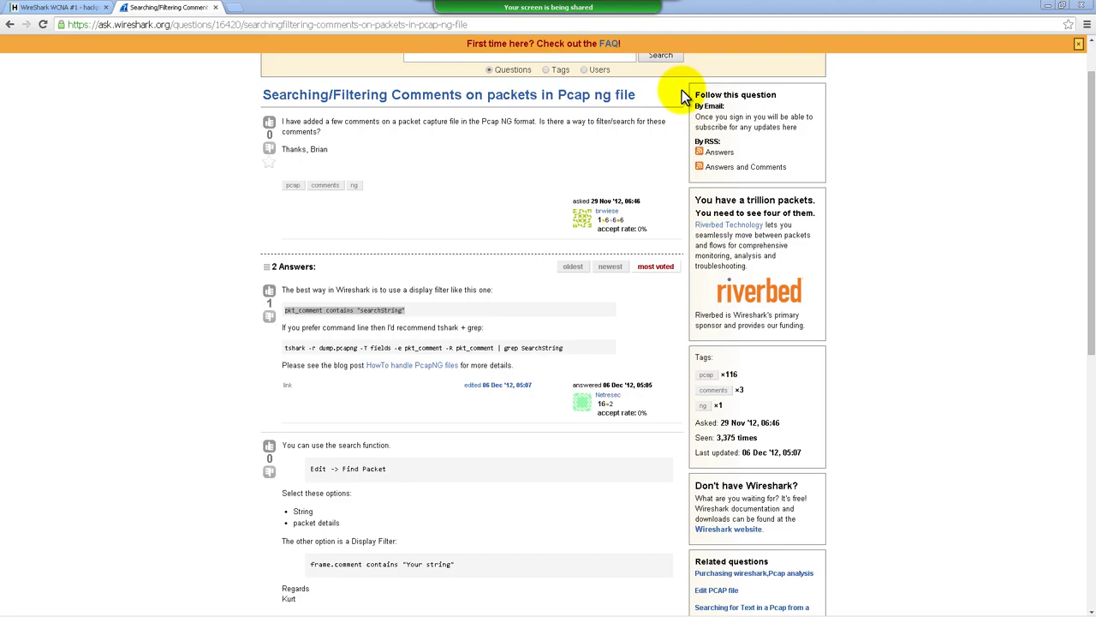
{"action": "left_click", "coordinate": [56, 7]}
{"action": "left_click", "coordinate": [162, 8]}
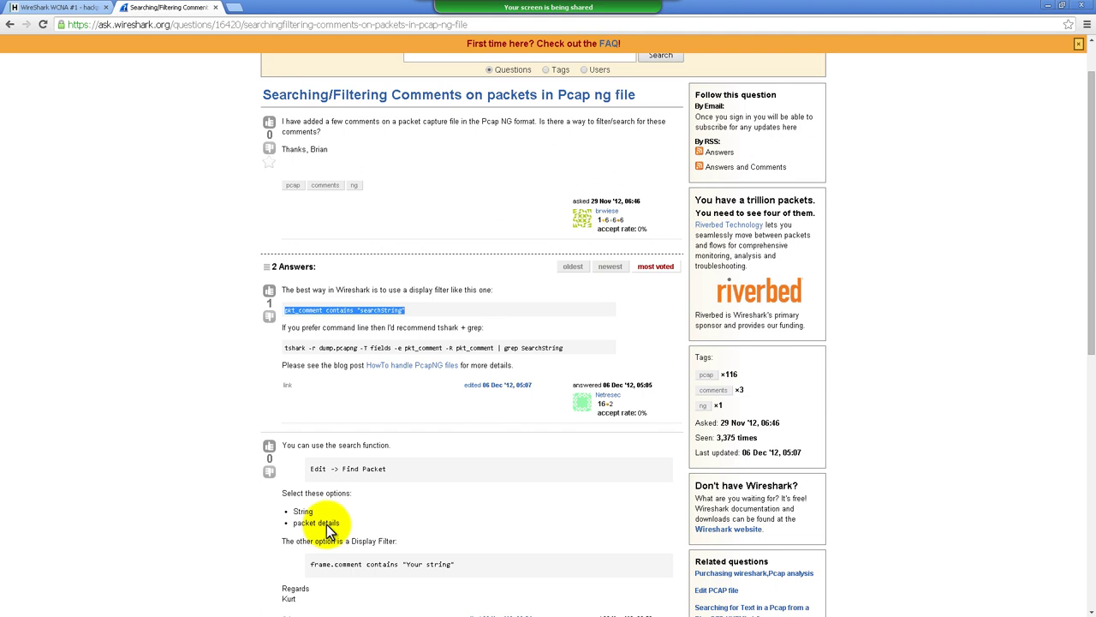
{"action": "left_click", "coordinate": [593, 8]}
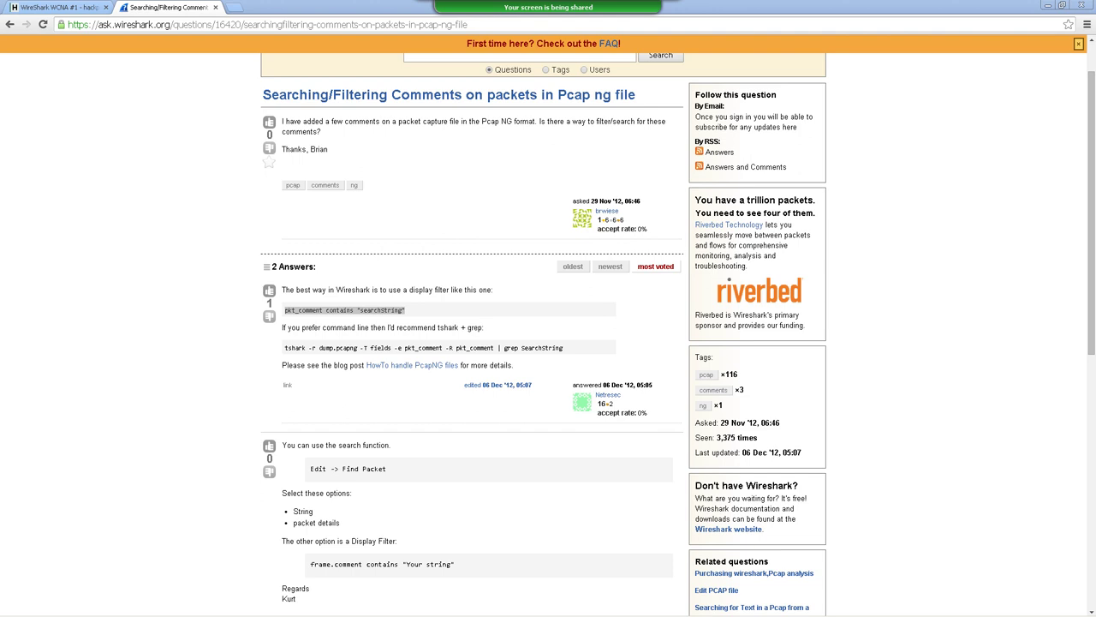
{"action": "key", "text": "alt+Tab"}
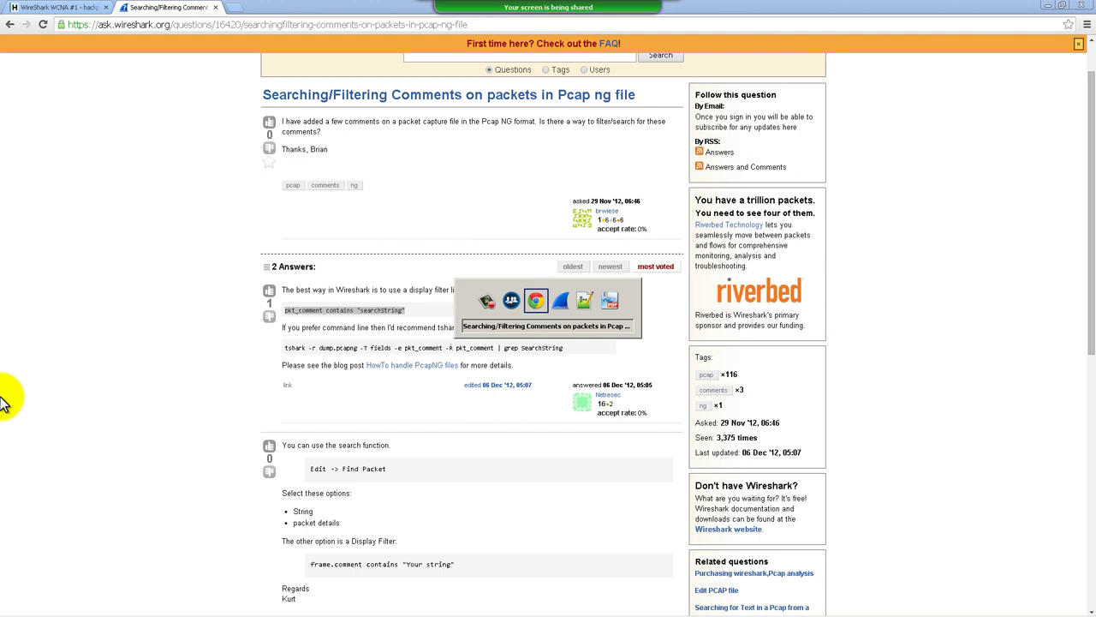
{"action": "key", "text": "alt+shift+Tab"}
{"action": "key", "text": "alt+shift+Tab"}
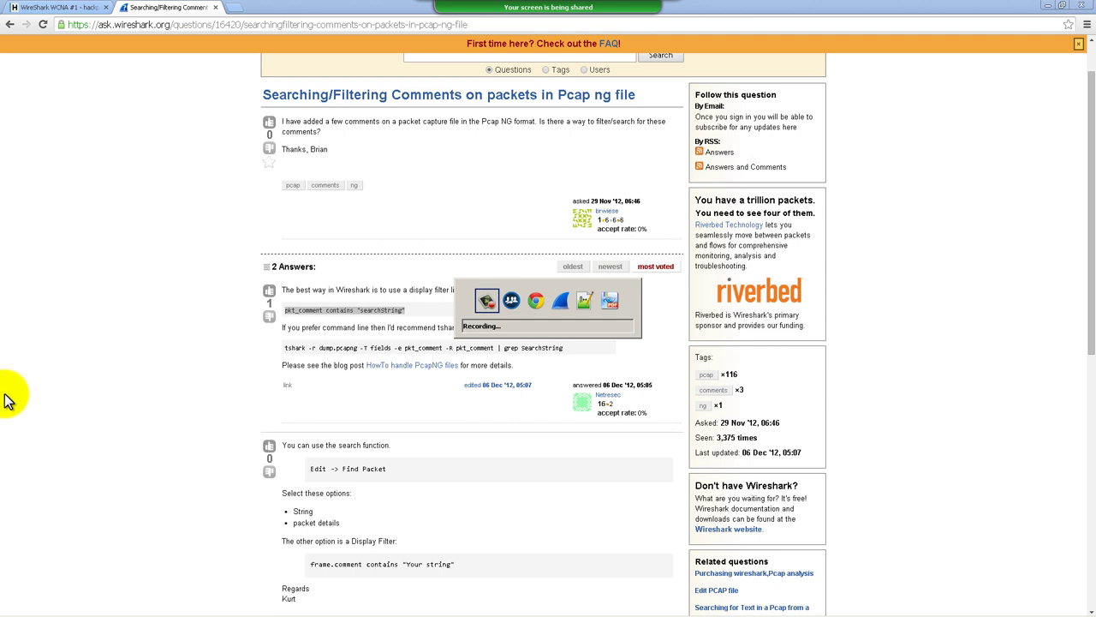